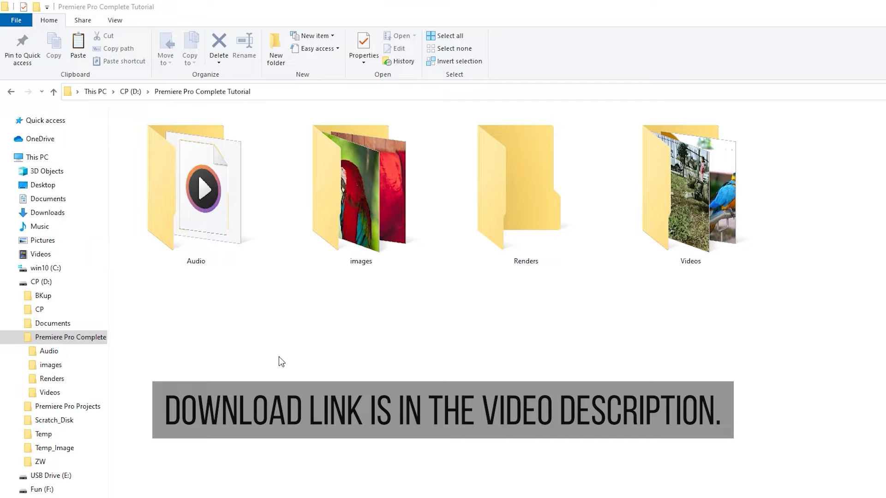
# Step: Examine the contents of the Videos, images, Audio and Renders folders inside Premiere Pro Complete Tutorial
pyautogui.click(163, 94)
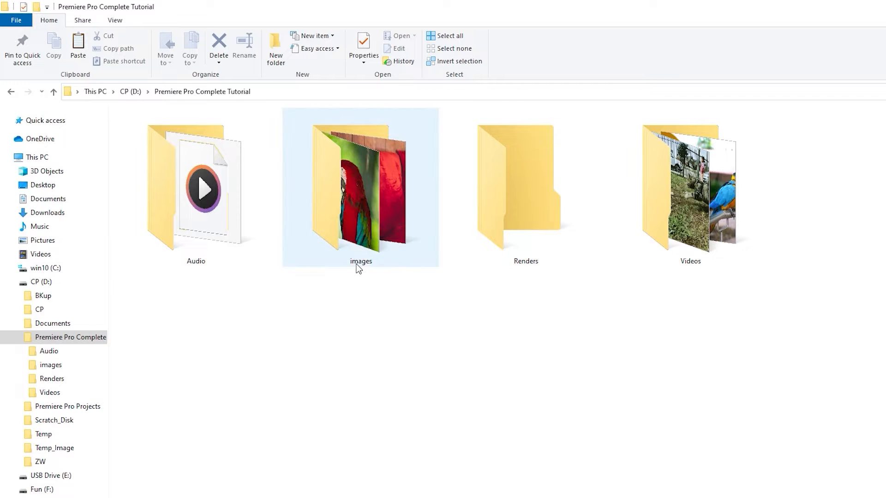
pyautogui.doubleClick(703, 233)
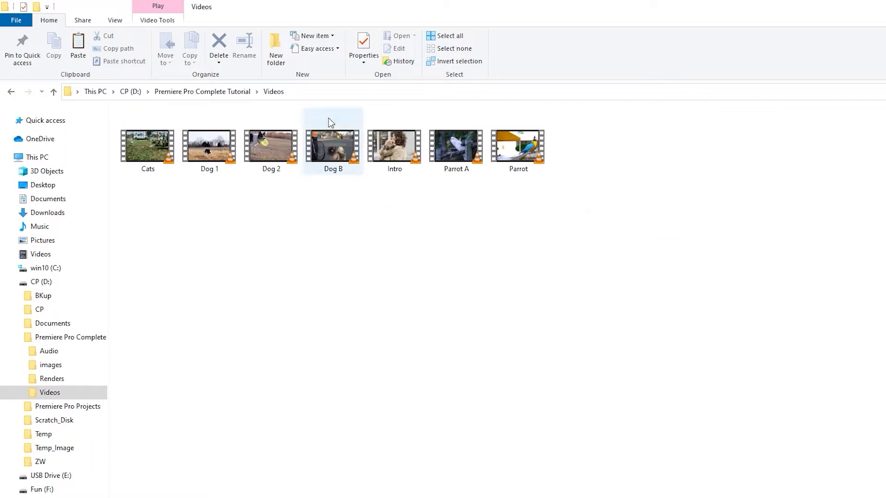
pyautogui.click(201, 92)
pyautogui.doubleClick(329, 231)
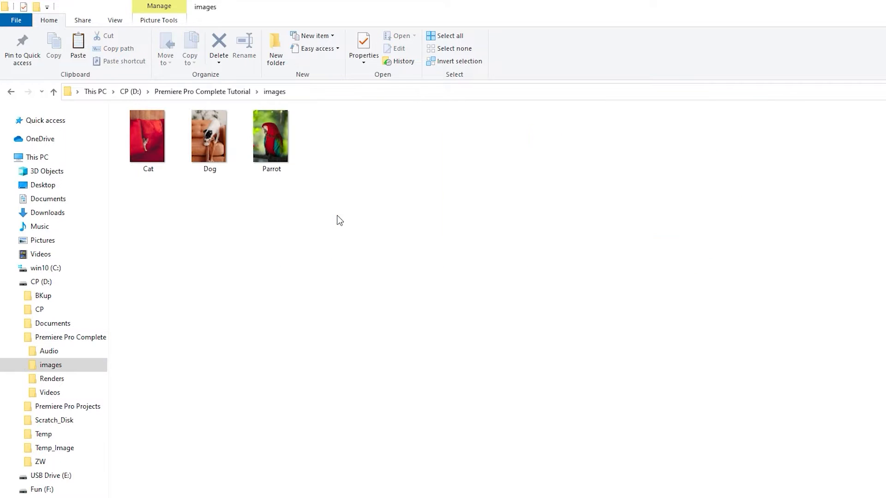
pyautogui.click(187, 90)
pyautogui.doubleClick(194, 177)
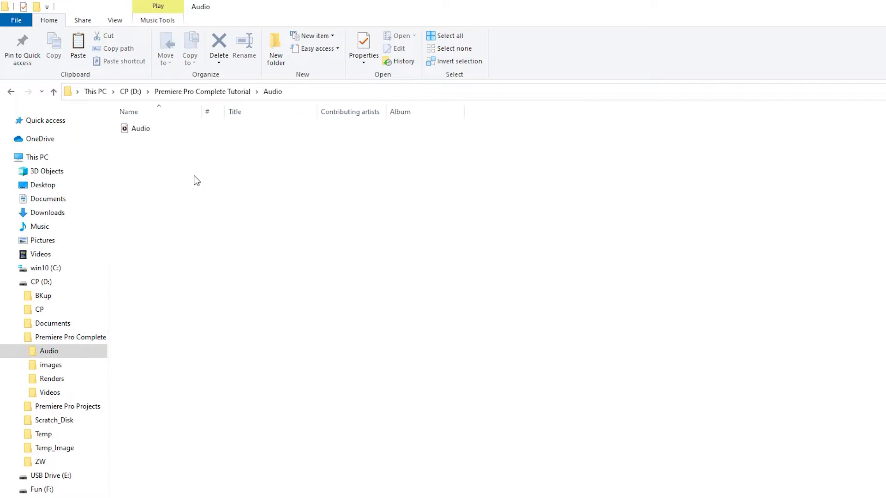
pyautogui.click(198, 92)
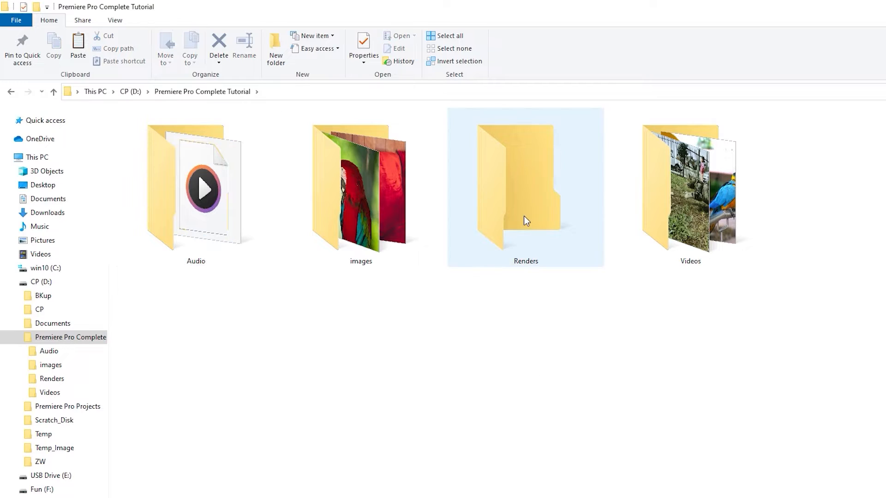
pyautogui.doubleClick(525, 215)
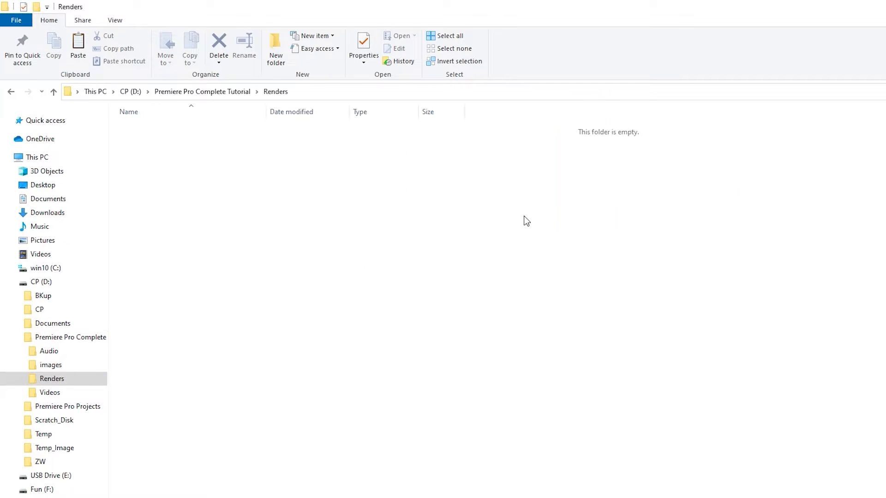
pyautogui.click(197, 92)
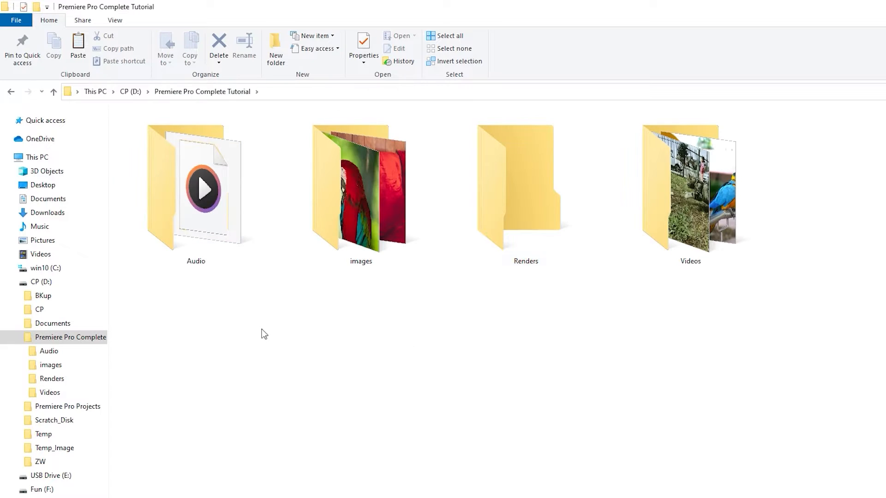
pyautogui.moveTo(220, 317); pyautogui.dragTo(715, 205)
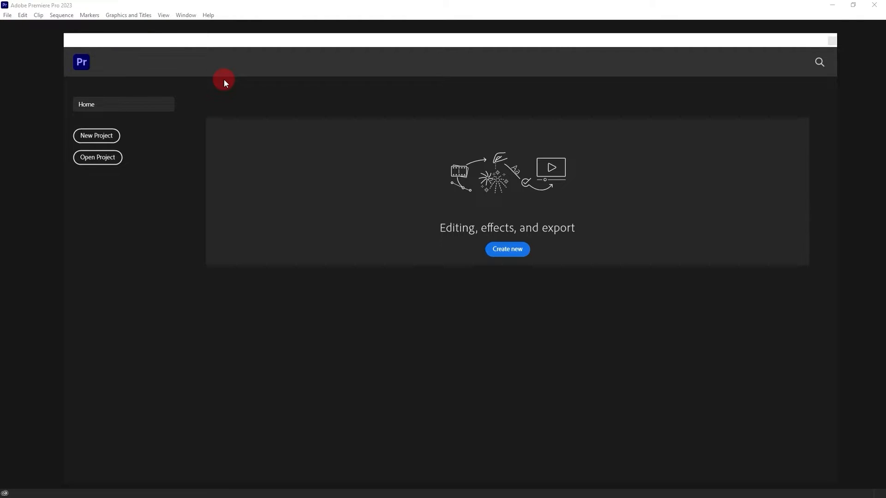
# Step: Switch to Adobe Premiere Pro 2023 and start a new project named "Premiere Pro 2023 Project"
pyautogui.click(103, 142)
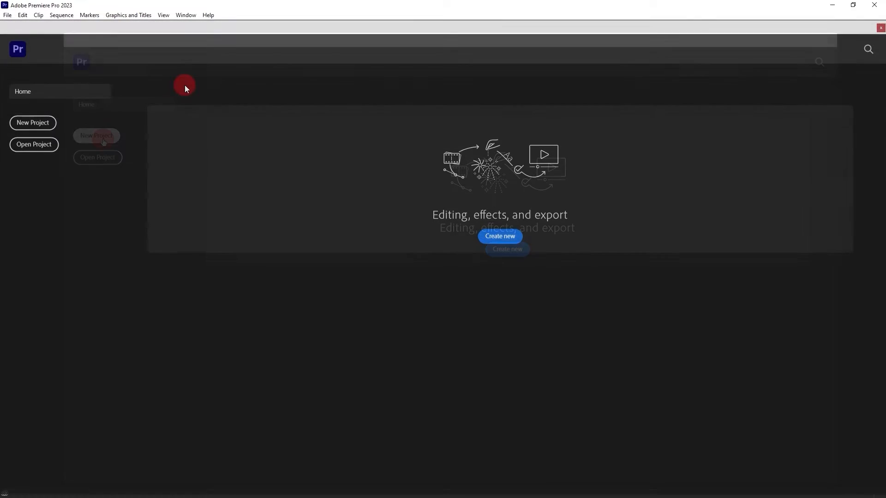
pyautogui.click(39, 128)
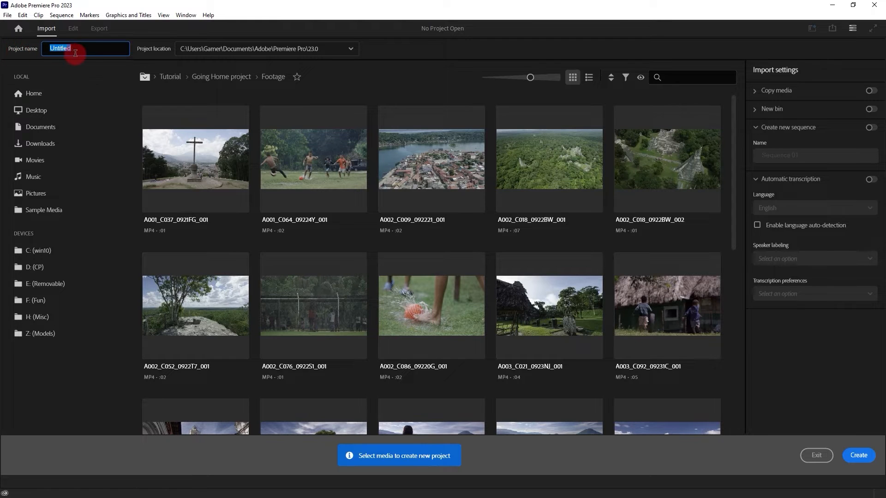
pyautogui.click(88, 48)
pyautogui.moveTo(89, 47); pyautogui.dragTo(51, 46)
pyautogui.write('Premiere Pro 2023 Project')
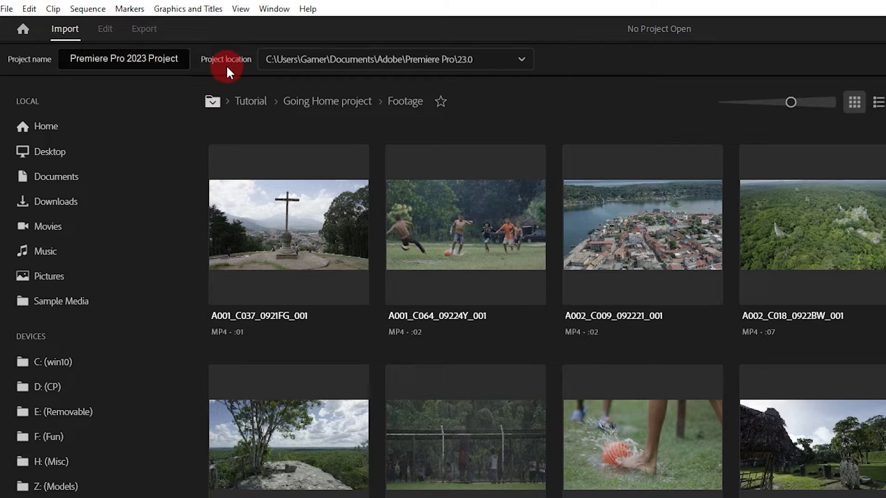
# Step: Set the project location to D:\Premiere Pro Complete Tutorial and create the project without importing media
pyautogui.click(512, 69)
pyautogui.click(296, 134)
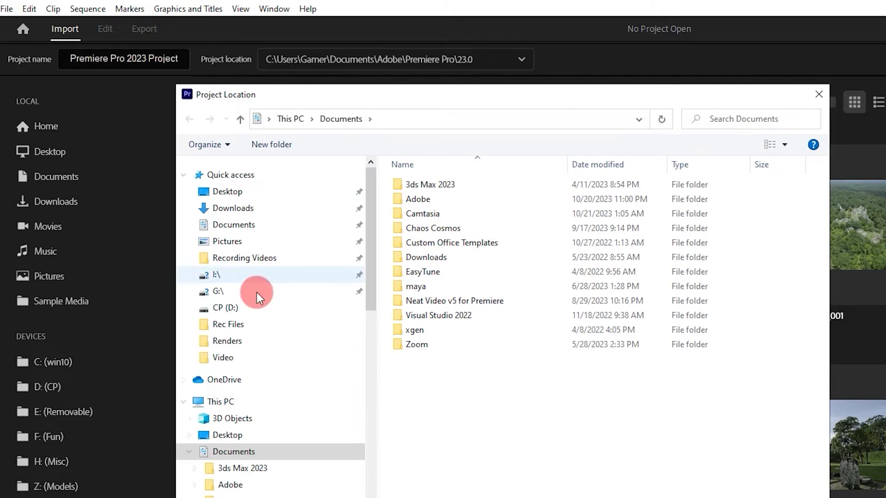
pyautogui.click(225, 308)
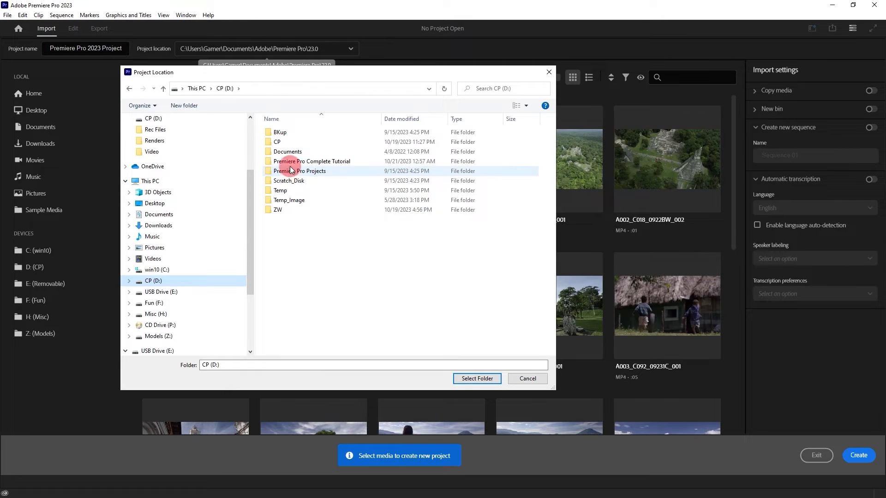
pyautogui.doubleClick(289, 162)
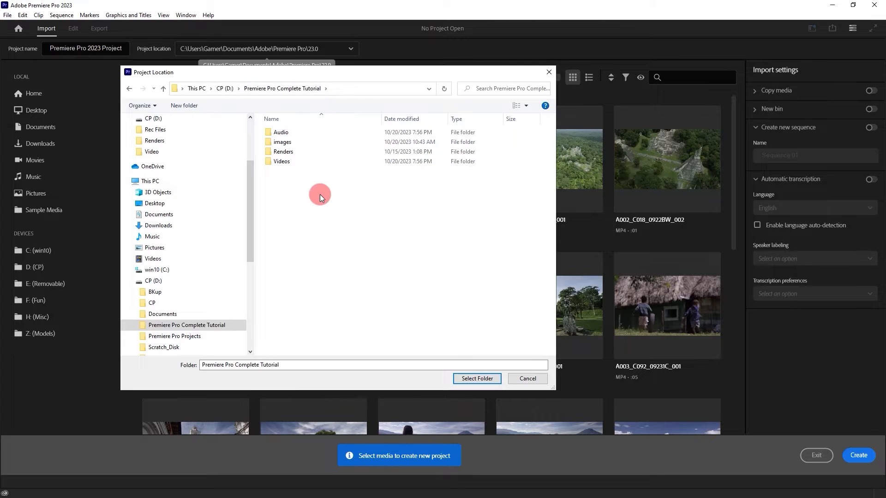
pyautogui.click(463, 380)
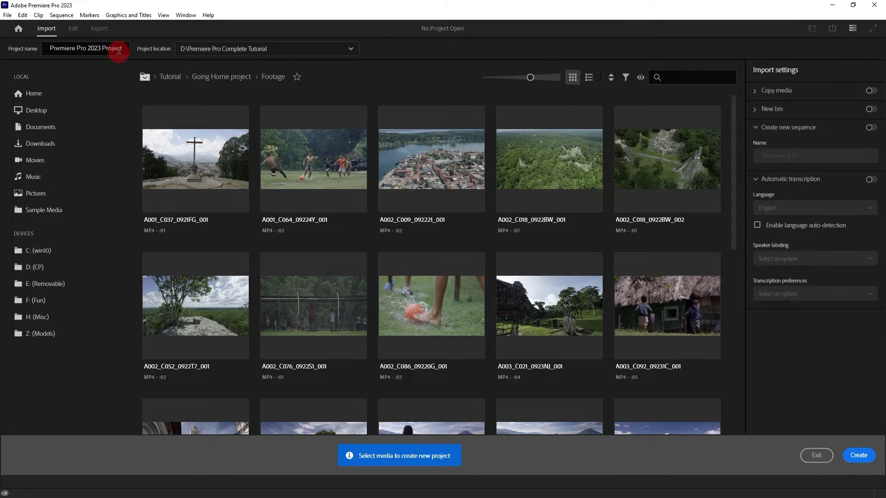
pyautogui.click(853, 461)
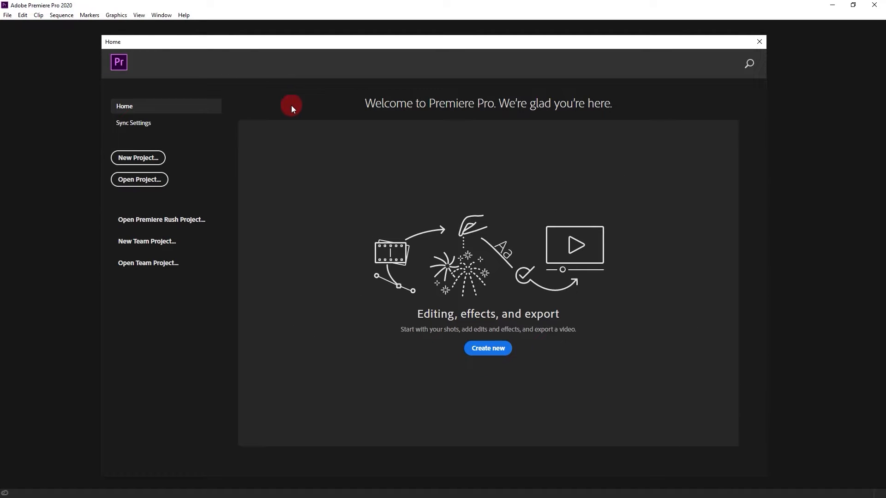
# Step: Switch to Adobe Premiere Pro 2020 and start a new project named "Premiere Pro older version"
pyautogui.click(144, 160)
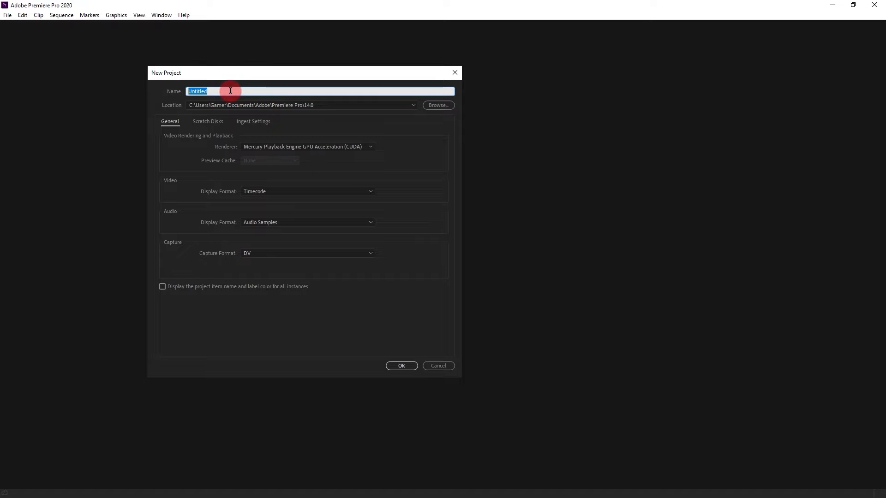
pyautogui.moveTo(230, 92); pyautogui.dragTo(184, 90)
pyautogui.write('Premiere Pro')
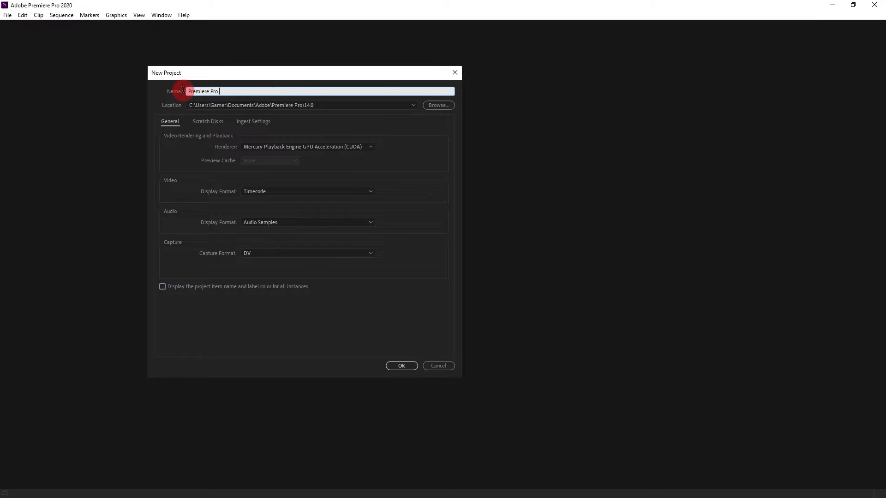
pyautogui.write(' older version')
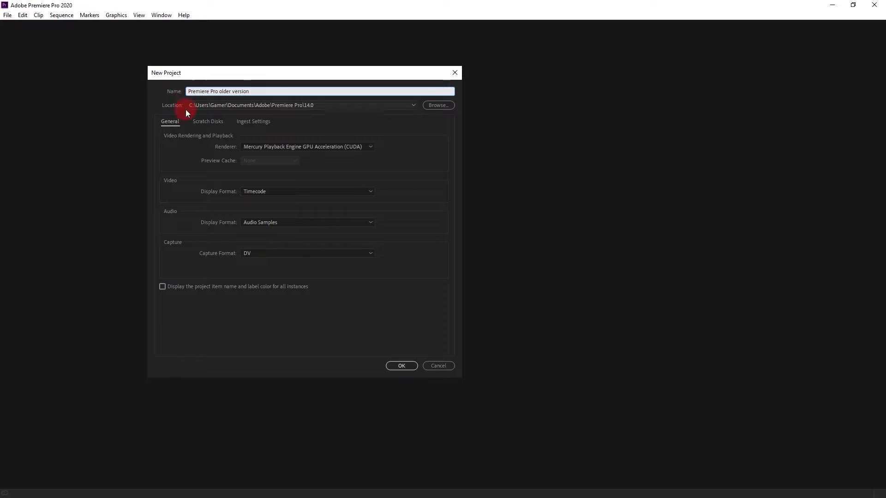
# Step: Set the new project's location to D:\Premiere Pro Complete Tutorial and create it with the default settings
pyautogui.click(438, 106)
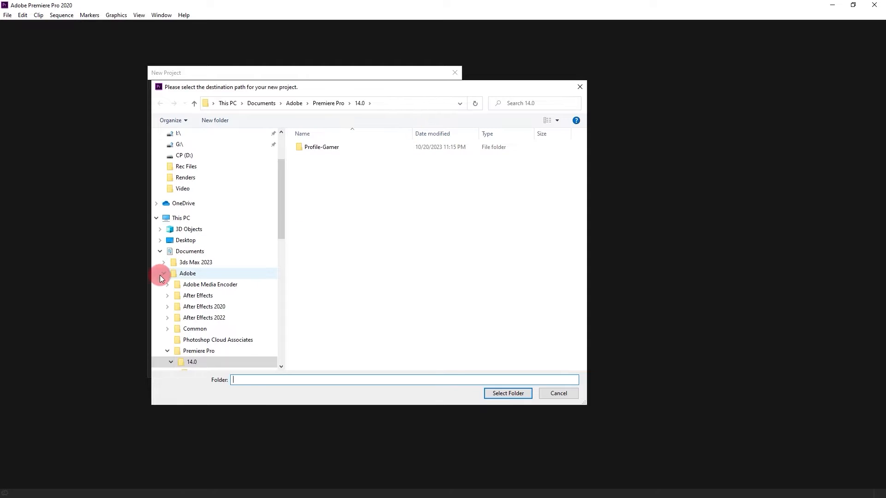
pyautogui.click(160, 251)
pyautogui.click(169, 317)
pyautogui.doubleClick(330, 176)
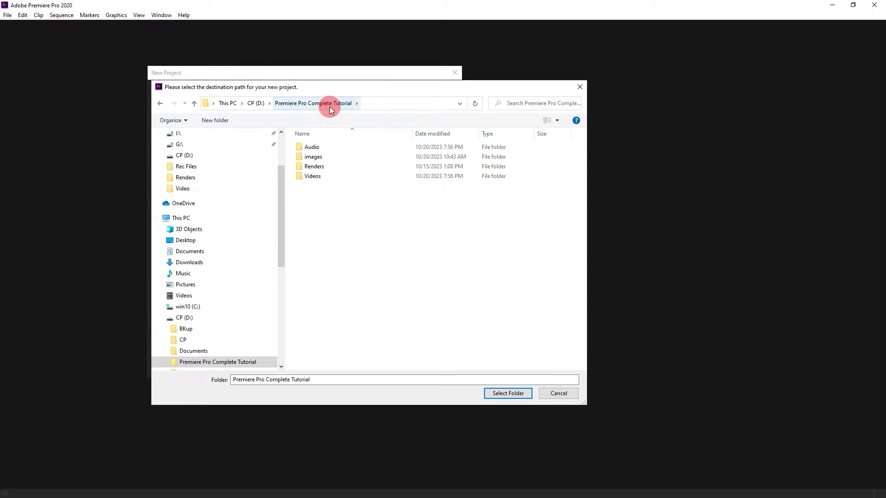
pyautogui.click(504, 391)
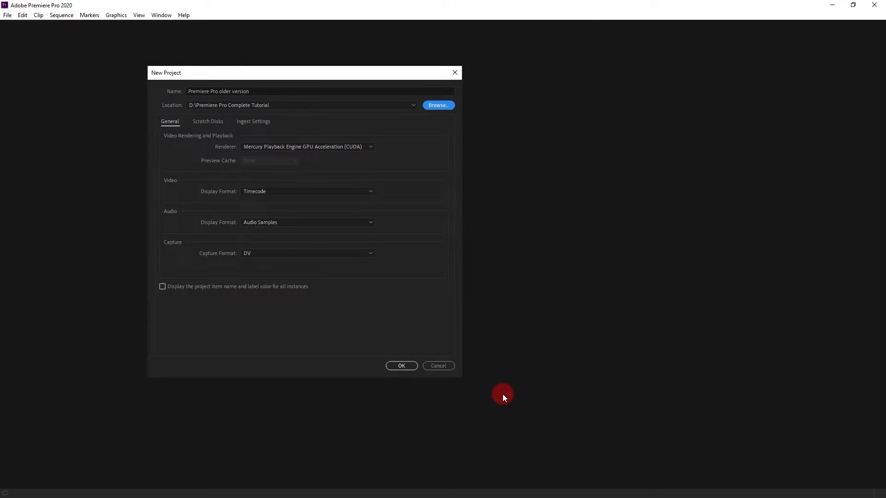
pyautogui.click(396, 365)
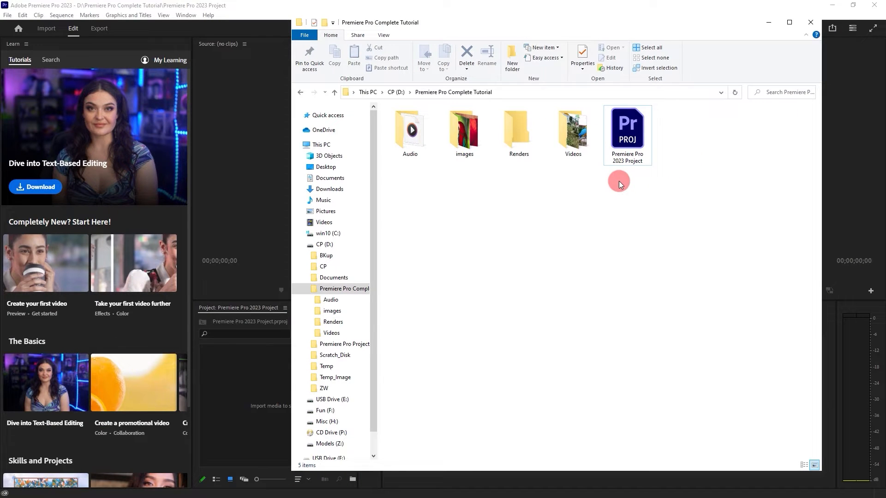
# Step: Check the saved Premiere Pro 2023 Project file in the Premiere Pro Complete Tutorial folder in File Explorer
pyautogui.click(627, 132)
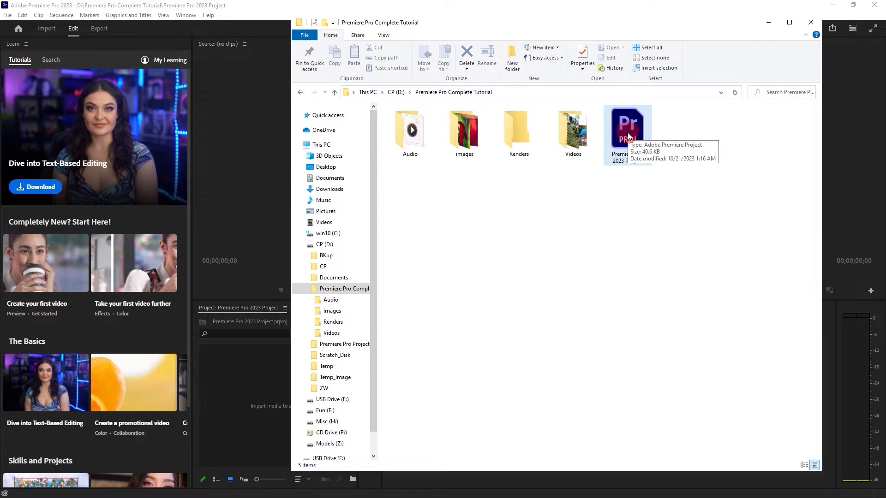
pyautogui.click(455, 92)
pyautogui.click(522, 205)
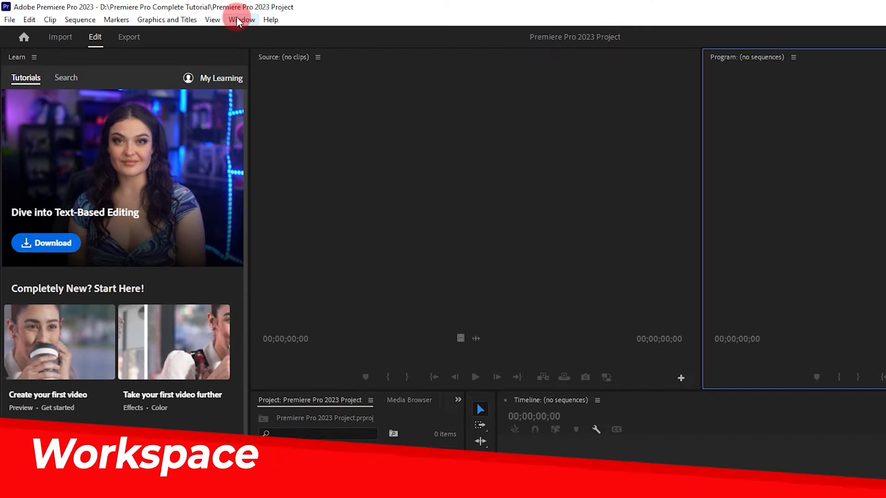
# Step: Switch to Premiere Pro 2023 and change the workspace to Editing
pyautogui.click(241, 20)
pyautogui.moveTo(235, 35)
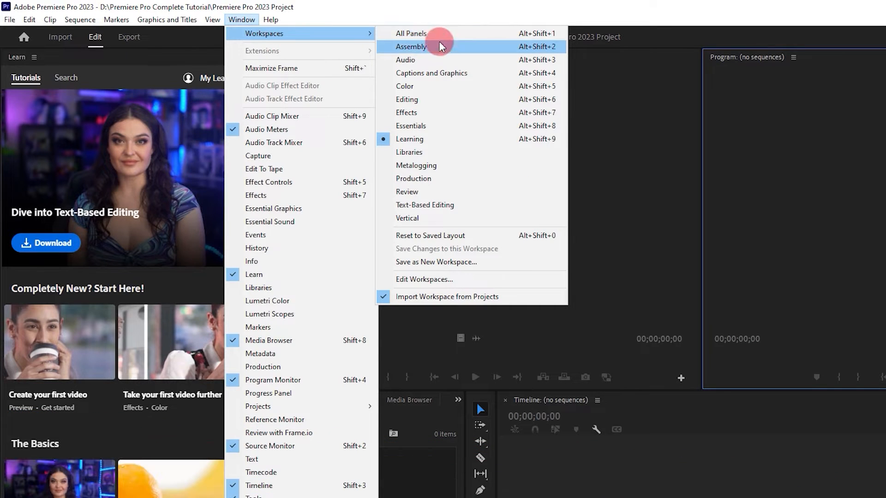
pyautogui.click(438, 98)
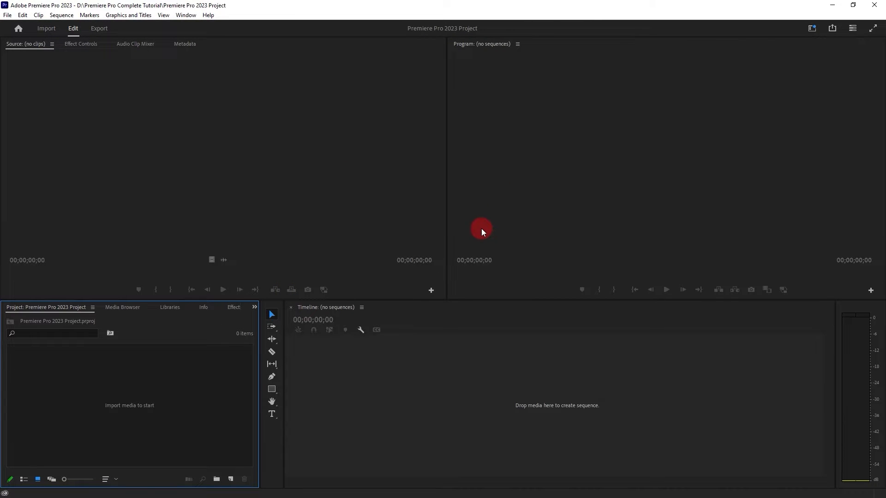
# Step: Look over the Program monitor, Timeline, Project panel and Source monitor by making each one active in turn
pyautogui.click(455, 91)
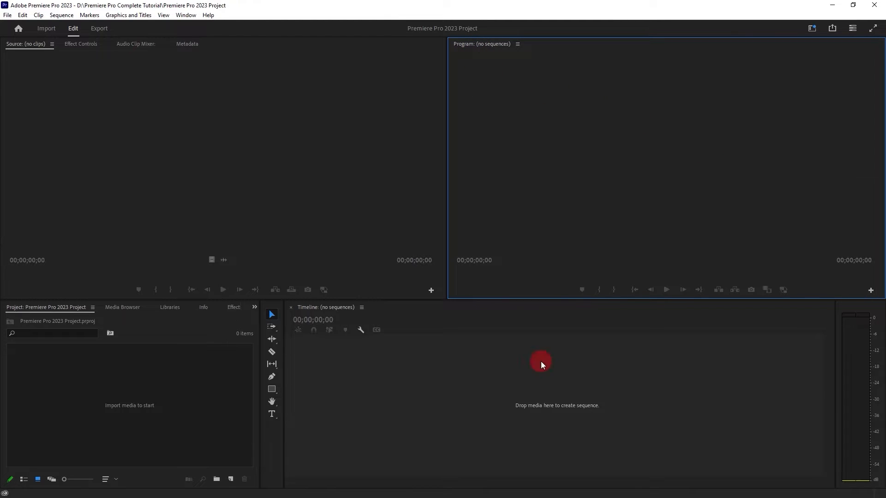
pyautogui.click(403, 417)
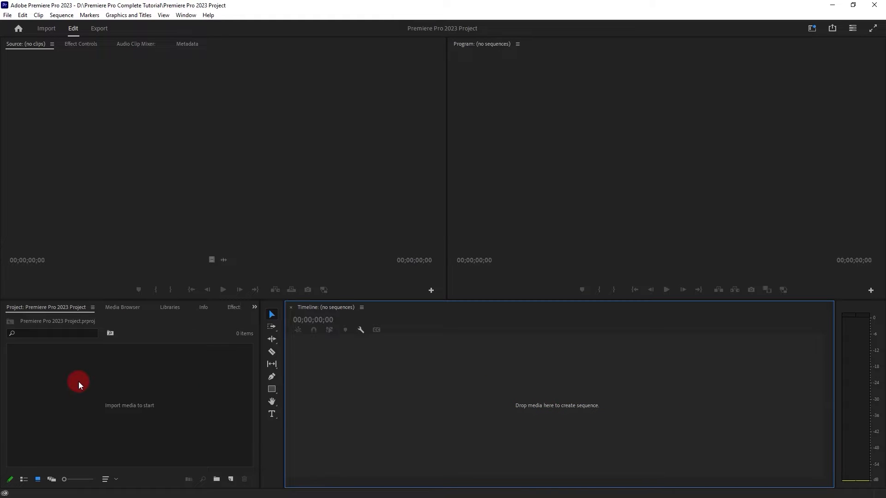
pyautogui.click(32, 334)
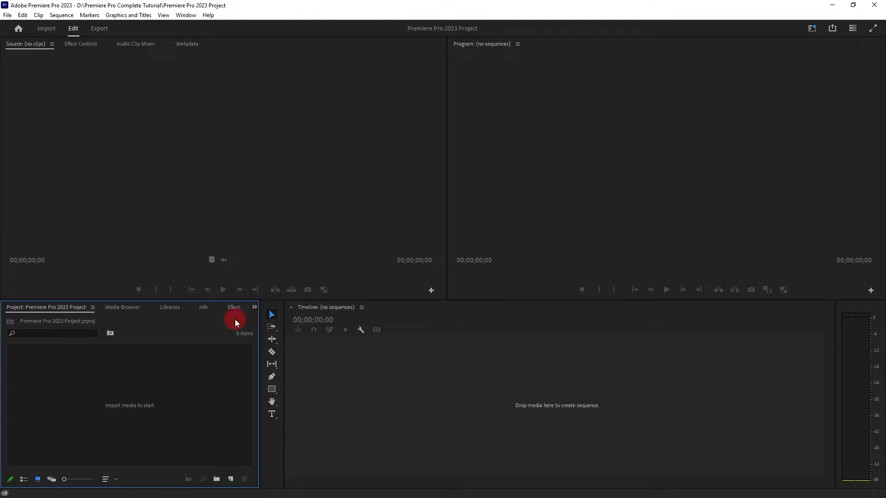
pyautogui.click(100, 99)
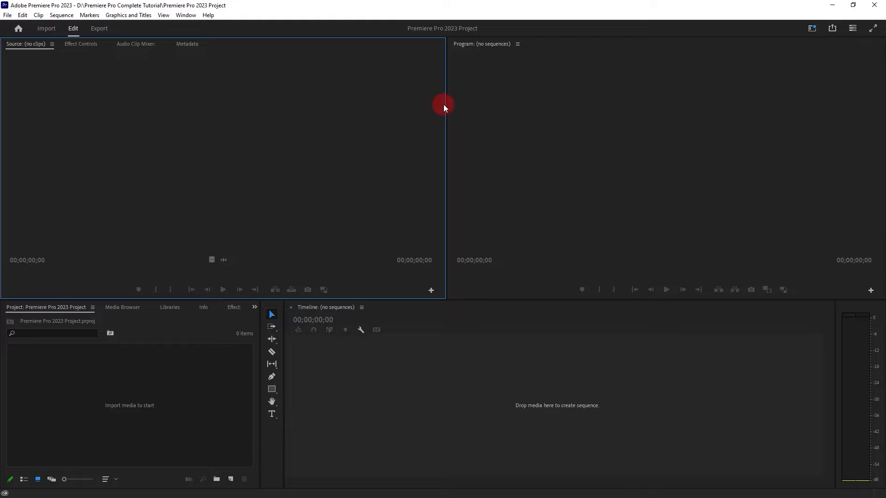
# Step: Widen the Source monitor to about three quarters of the window and dock the Project and History panels into its group
pyautogui.moveTo(444, 105); pyautogui.dragTo(682, 105)
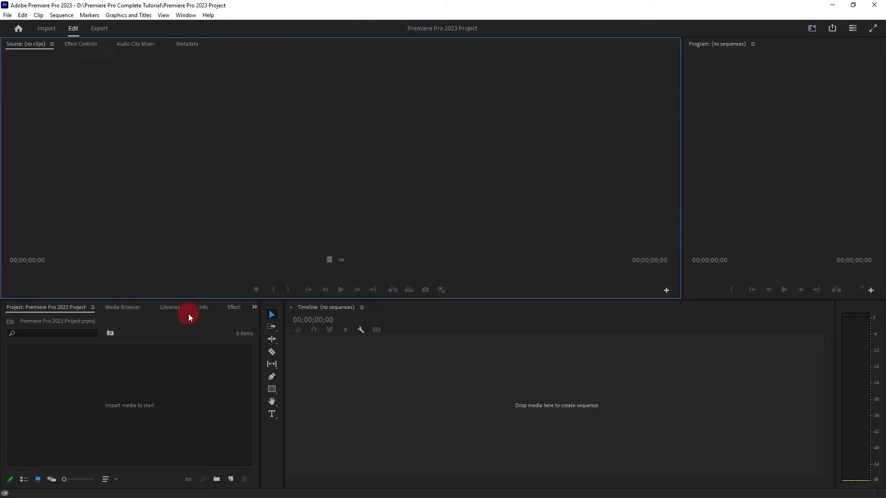
pyautogui.moveTo(69, 307); pyautogui.dragTo(253, 127)
pyautogui.moveTo(209, 307); pyautogui.dragTo(70, 120)
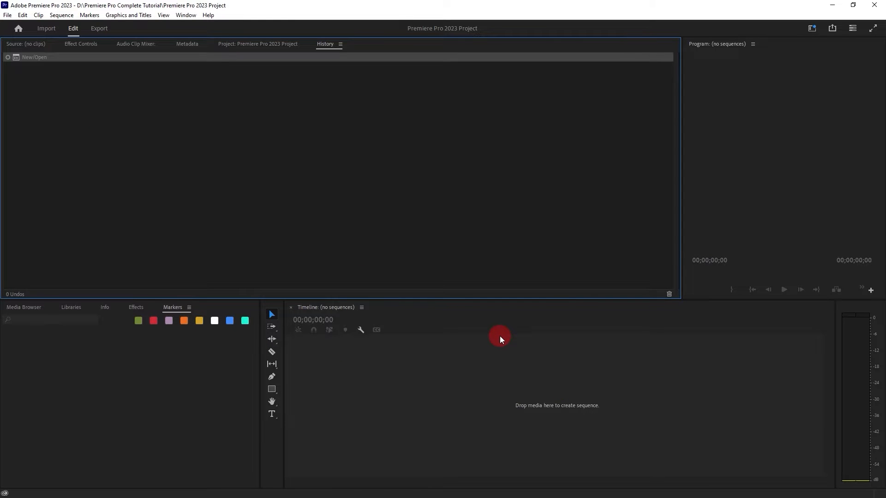
# Step: Reset the Editing workspace to its saved layout
pyautogui.click(183, 18)
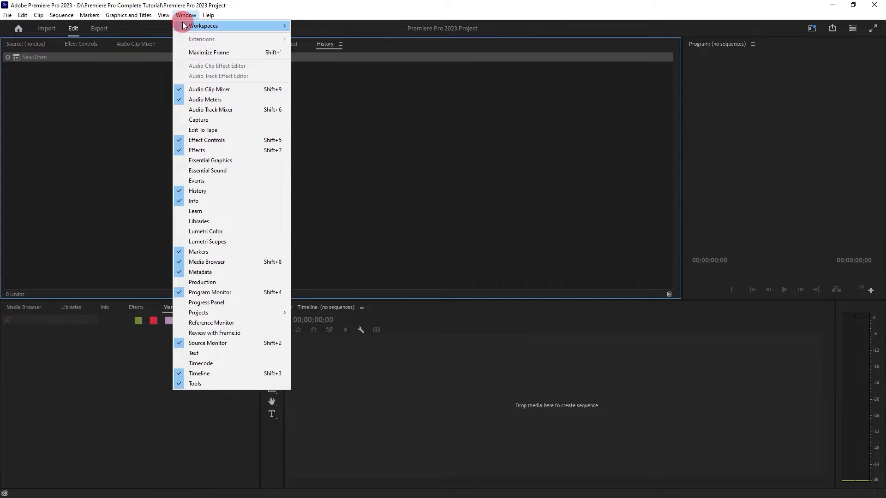
pyautogui.moveTo(181, 22)
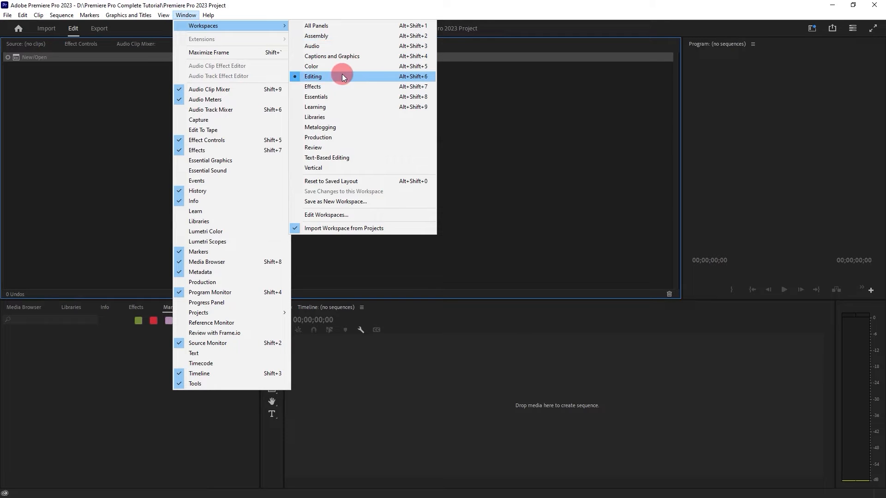
pyautogui.click(376, 181)
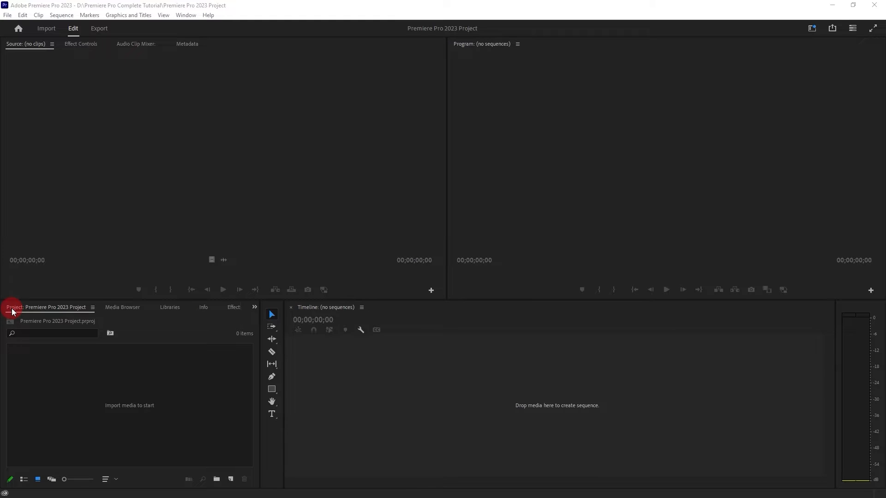
# Step: Import the Cat, Dog and Parrot pictures from the images folder of Premiere Pro Complete Tutorial into the project
pyautogui.click(253, 306)
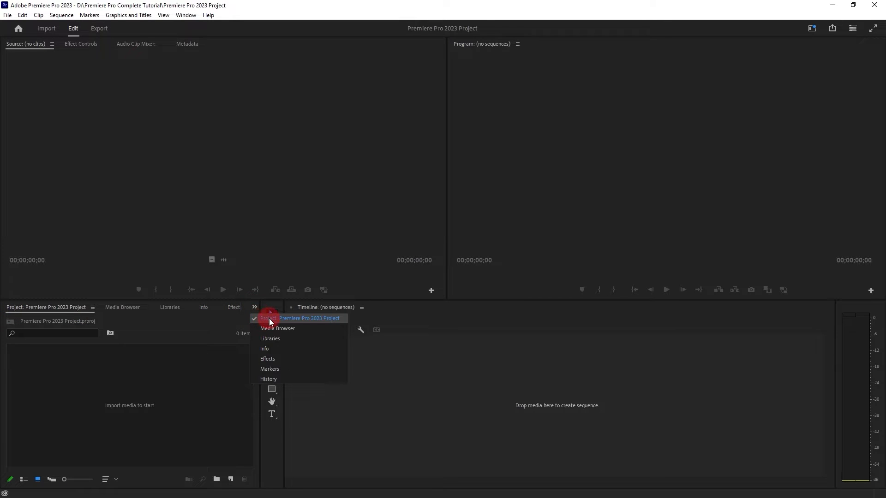
pyautogui.click(129, 390)
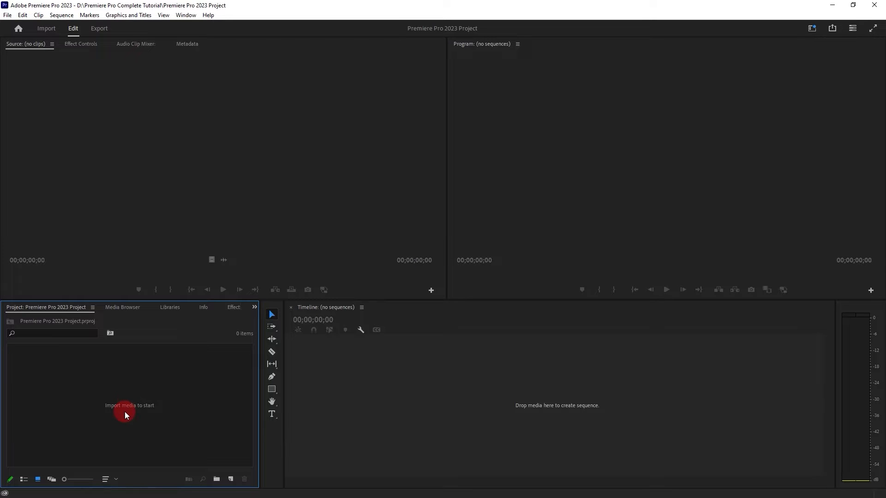
pyautogui.doubleClick(124, 411)
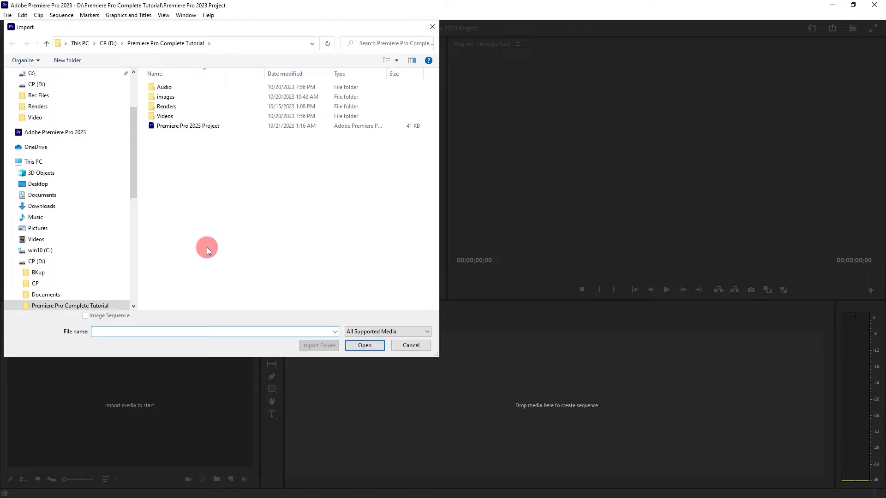
pyautogui.doubleClick(167, 97)
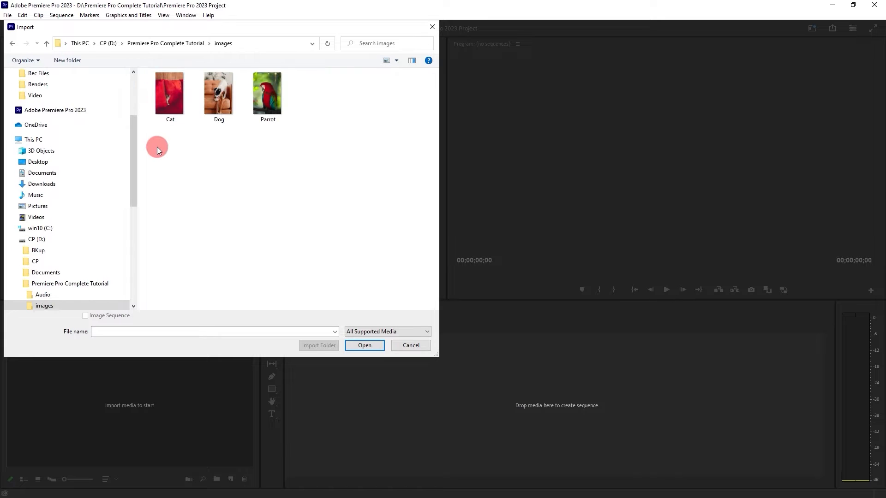
pyautogui.moveTo(157, 147); pyautogui.dragTo(272, 88)
pyautogui.click(364, 344)
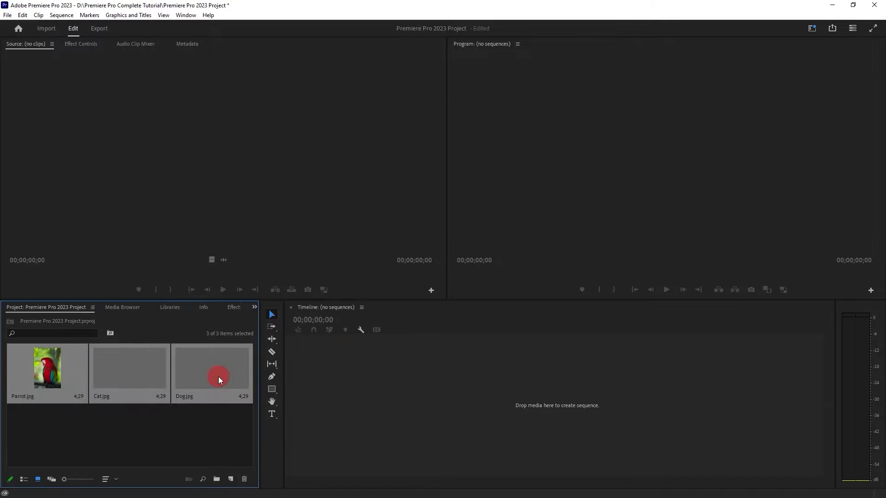
pyautogui.click(143, 436)
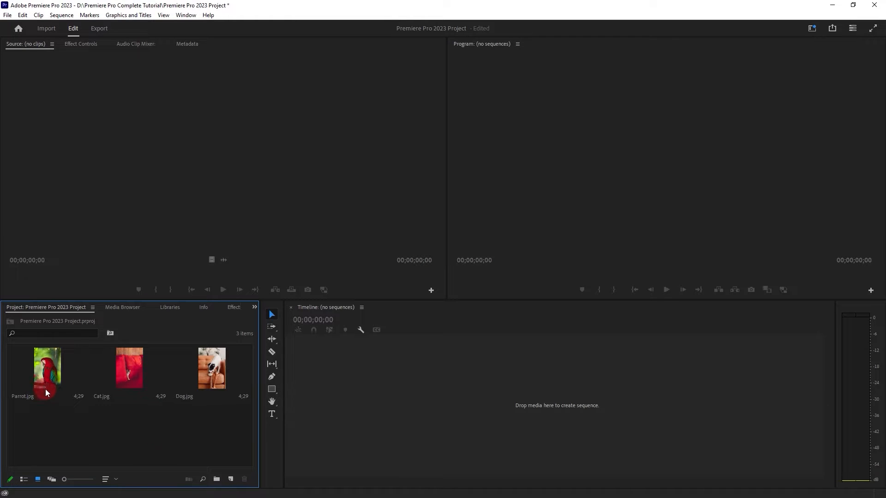
# Step: Compare the list and icon views of the project items and leave them in list view with nothing selected
pyautogui.click(26, 481)
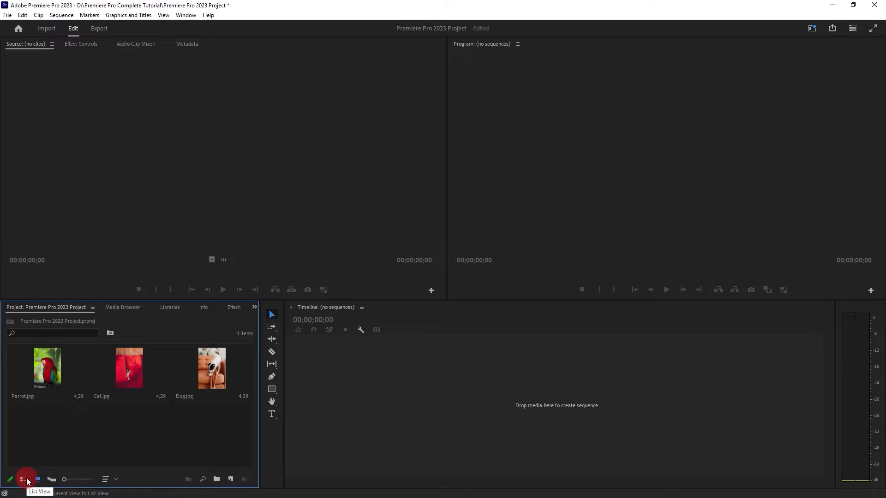
pyautogui.click(38, 480)
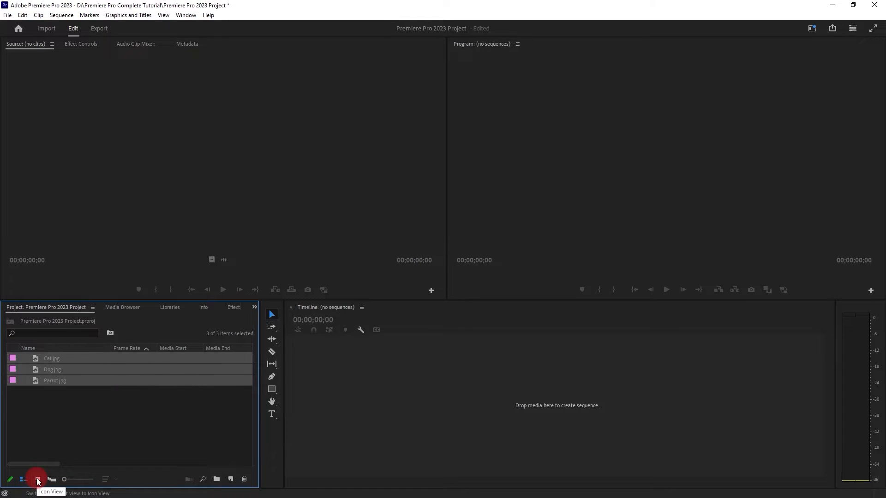
pyautogui.click(28, 481)
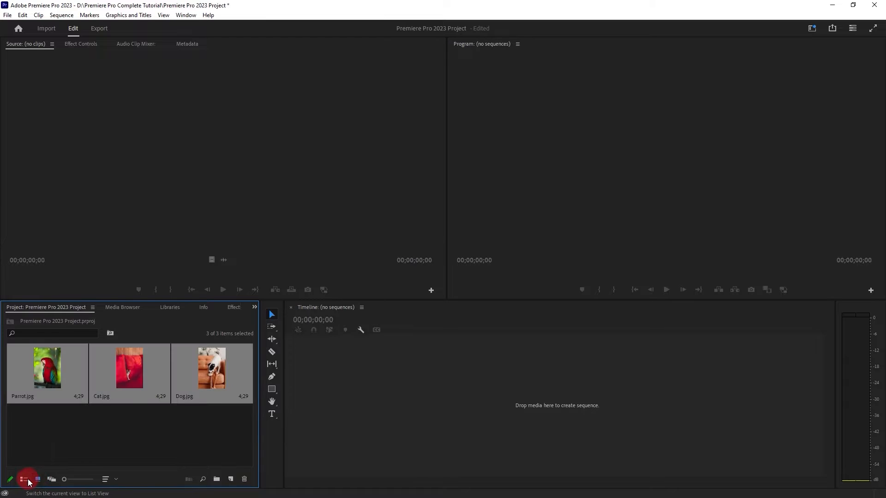
pyautogui.click(59, 438)
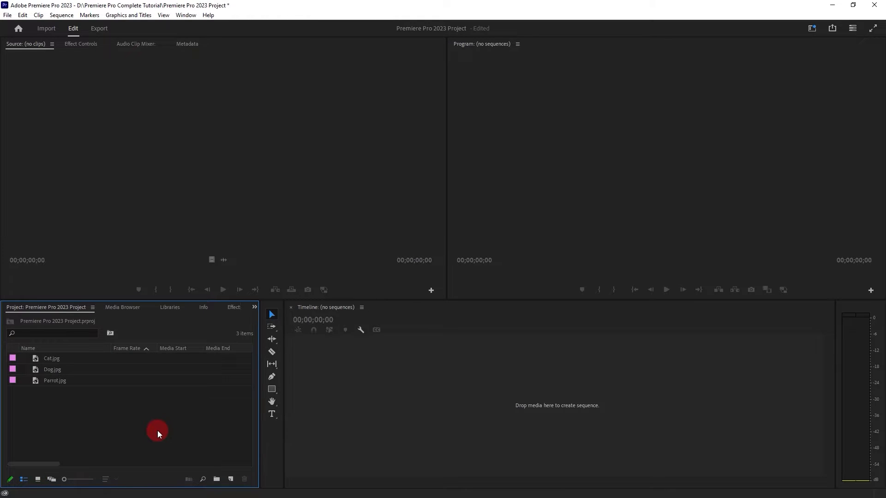
# Step: Switch to File Explorer and bring the Audio file from the Audio folder into the project
pyautogui.doubleClick(118, 418)
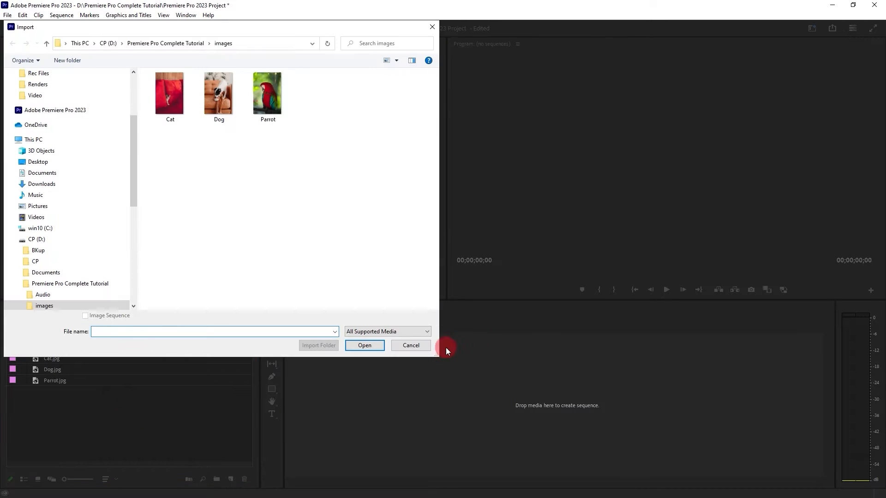
pyautogui.click(419, 345)
pyautogui.hotkey('alt', 'Tab')
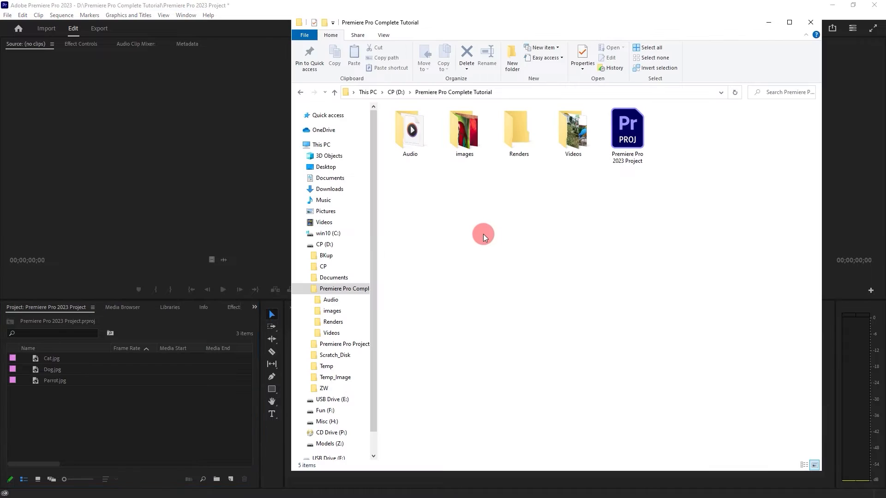
pyautogui.doubleClick(419, 141)
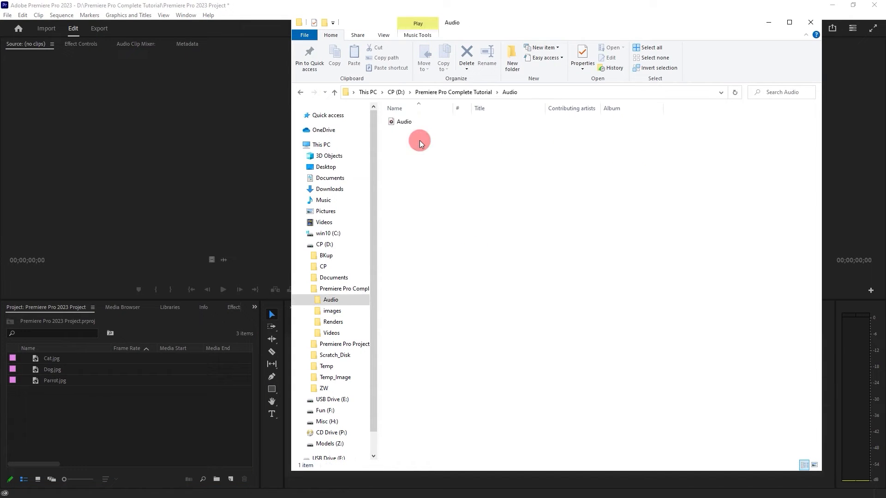
pyautogui.click(404, 121)
pyautogui.moveTo(404, 121); pyautogui.dragTo(98, 428)
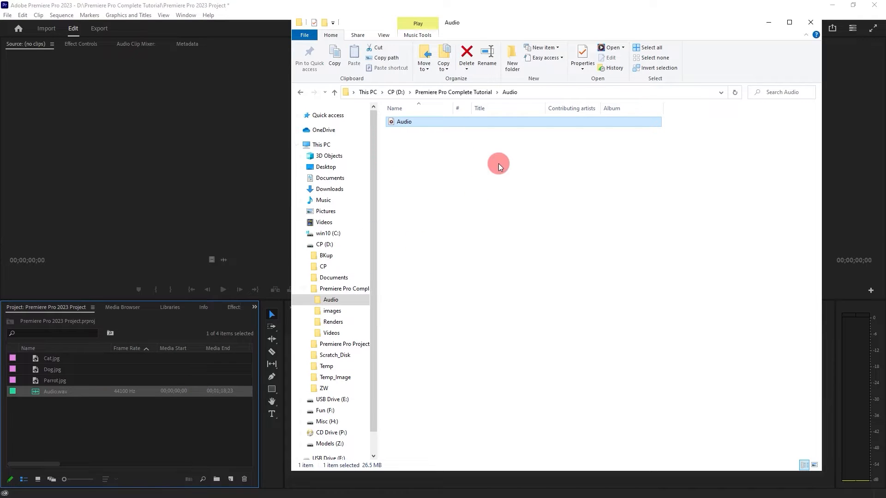
# Step: Import the whole Videos folder from Premiere Pro Complete Tutorial as a bin and return to Premiere Pro 2023
pyautogui.click(458, 92)
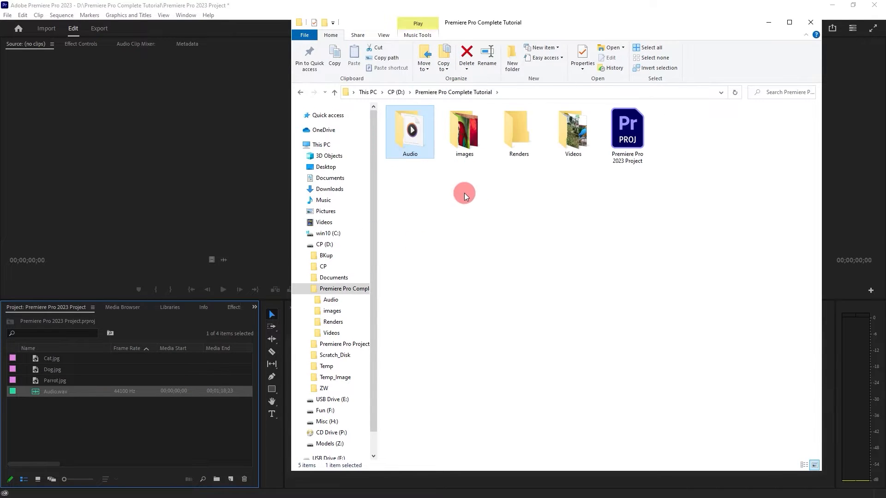
pyautogui.moveTo(568, 140); pyautogui.dragTo(62, 436)
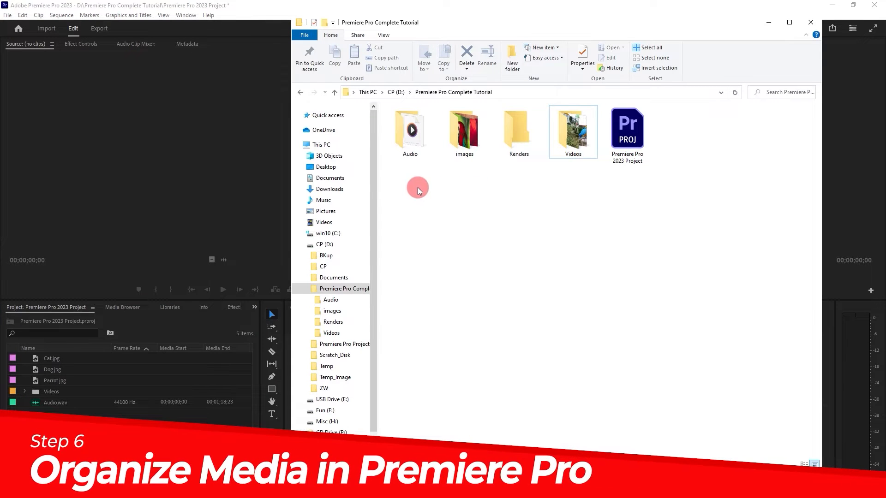
pyautogui.moveTo(404, 180); pyautogui.dragTo(474, 141)
pyautogui.click(555, 155)
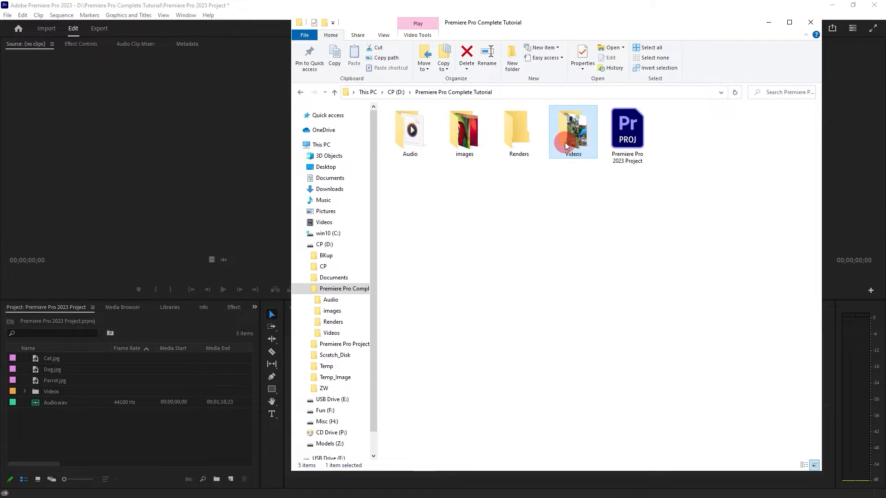
pyautogui.click(110, 429)
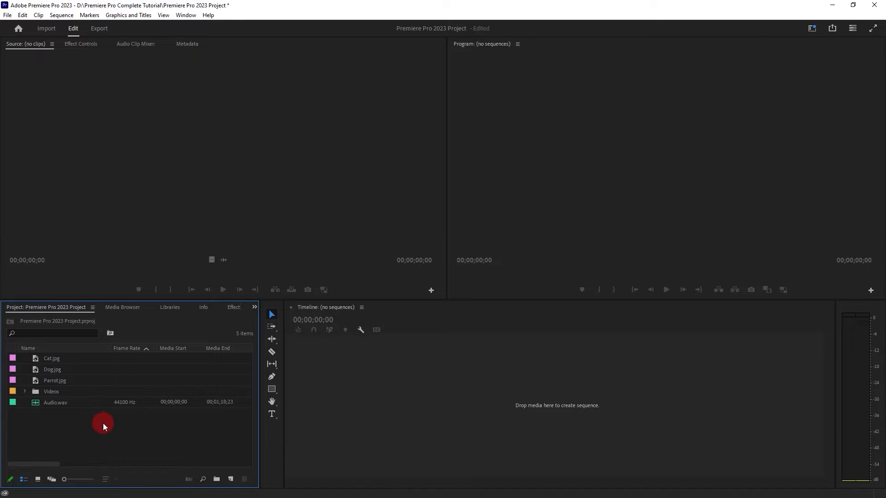
# Step: Look over the clips inside the Videos bin and the loose Cat, Dog and Parrot images
pyautogui.click(25, 391)
pyautogui.scroll(-1, 80, 417)
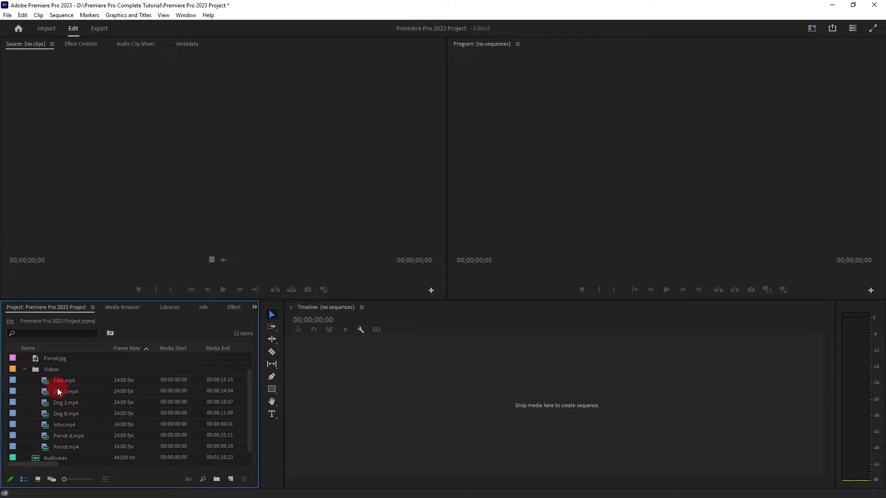
pyautogui.click(26, 370)
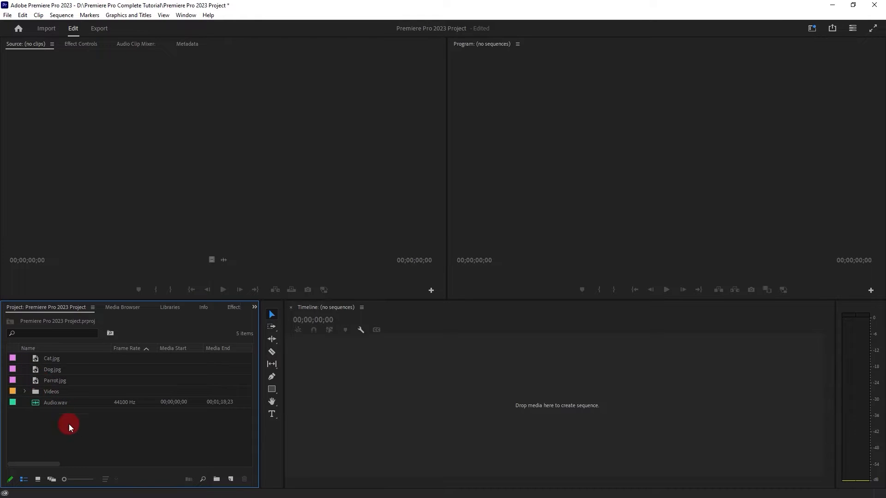
pyautogui.click(50, 359)
pyautogui.click(52, 370)
pyautogui.click(54, 380)
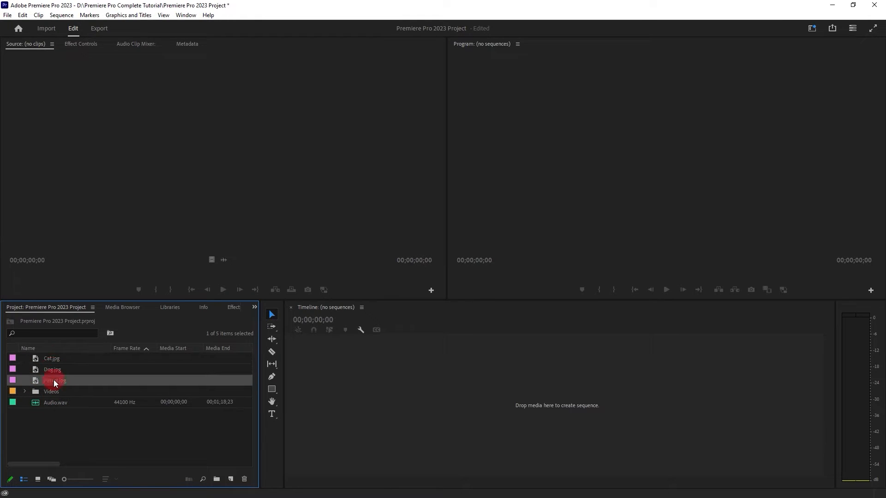
pyautogui.click(89, 439)
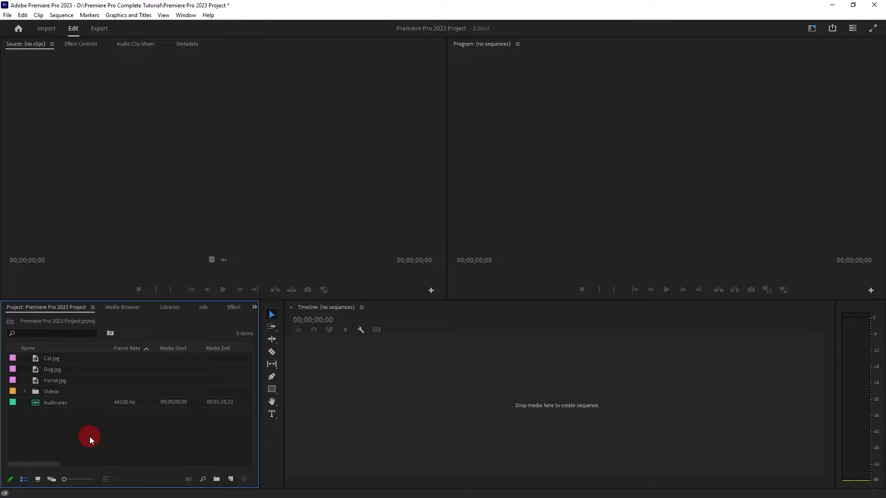
# Step: Create a bin named Images, move Cat.jpg, Dog.jpg and Parrot.jpg into it, and collapse it
pyautogui.click(216, 480)
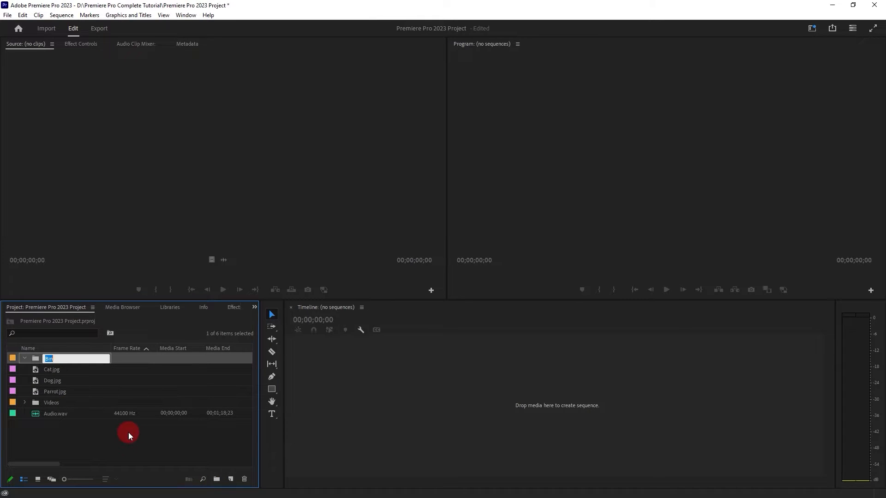
pyautogui.write('Images')
pyautogui.press('Tab')
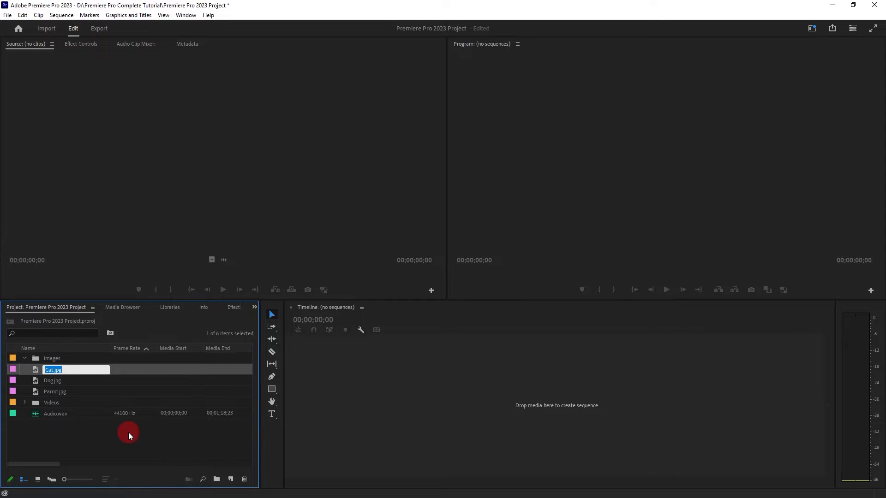
pyautogui.click(65, 392)
pyautogui.keyDown('shift'); pyautogui.click(52, 370); pyautogui.keyUp('shift')
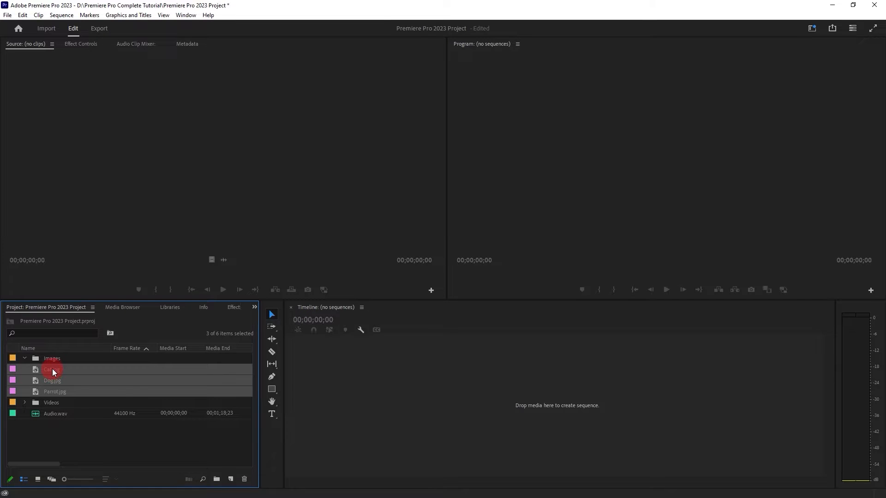
pyautogui.click(26, 358)
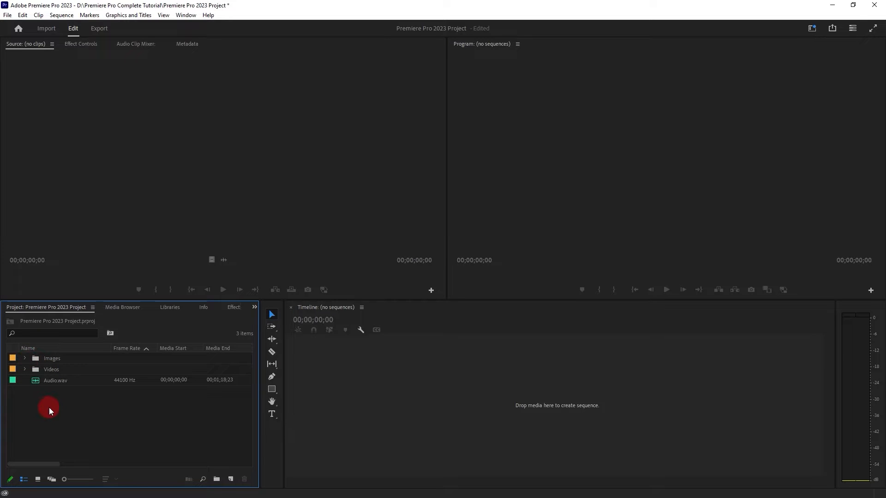
# Step: Add a collapsed bin named Audio containing Audio.wav and slightly enlarge the items in the project list
pyautogui.click(220, 479)
pyautogui.write('Audio')
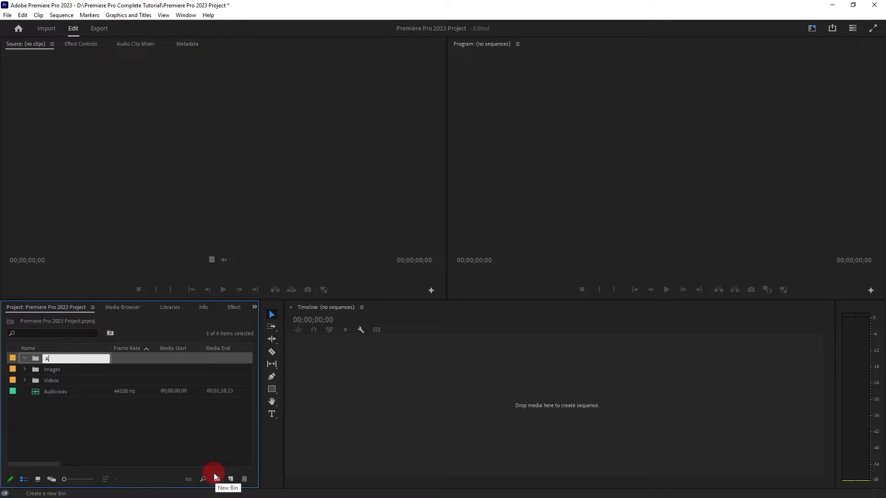
pyautogui.click(77, 480)
pyautogui.moveTo(76, 480); pyautogui.dragTo(70, 479)
pyautogui.moveTo(61, 404); pyautogui.dragTo(63, 361)
pyautogui.click(25, 360)
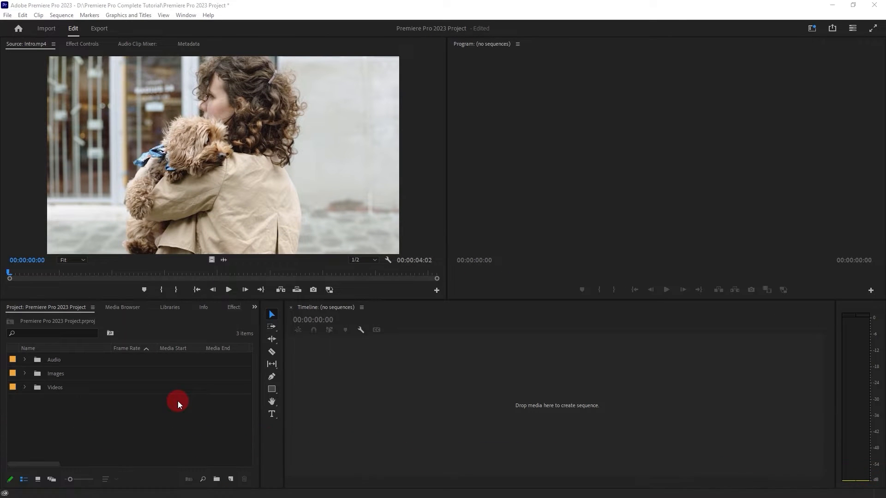
pyautogui.click(391, 418)
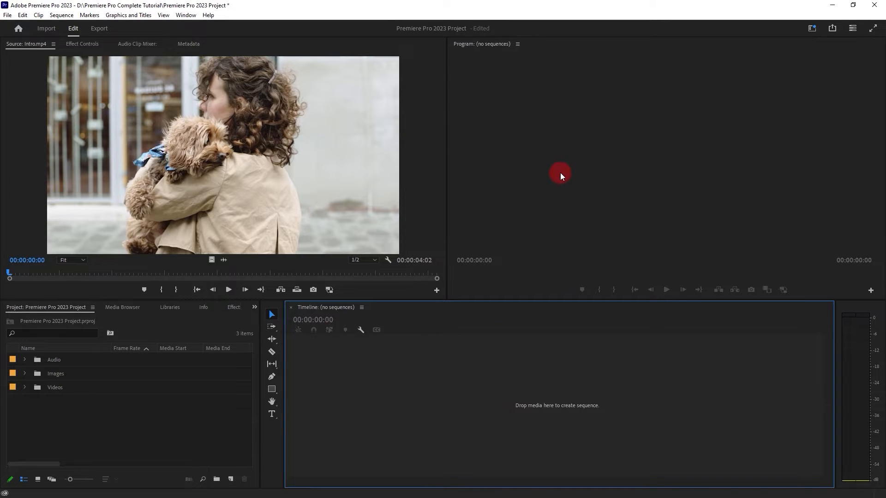
pyautogui.click(560, 175)
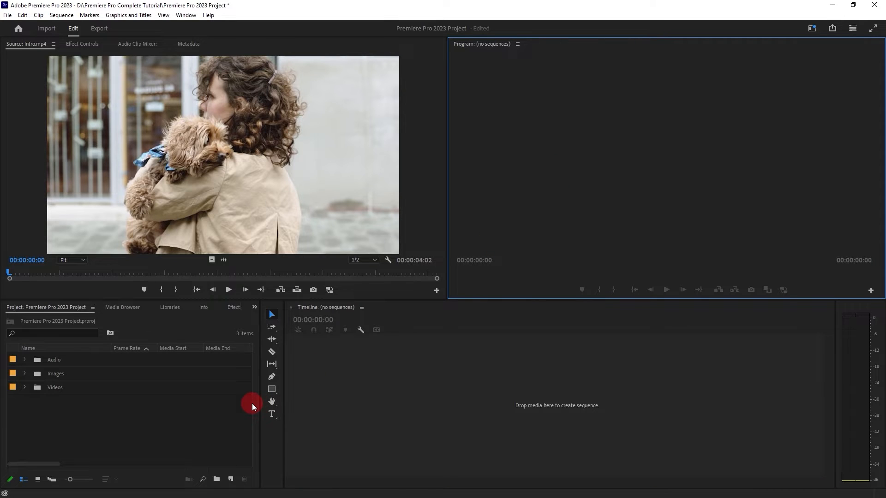
pyautogui.click(229, 479)
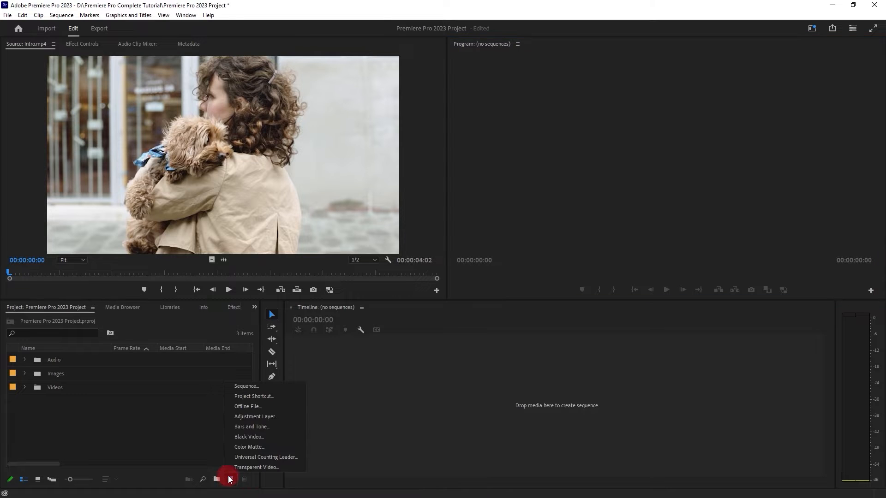
pyautogui.click(261, 389)
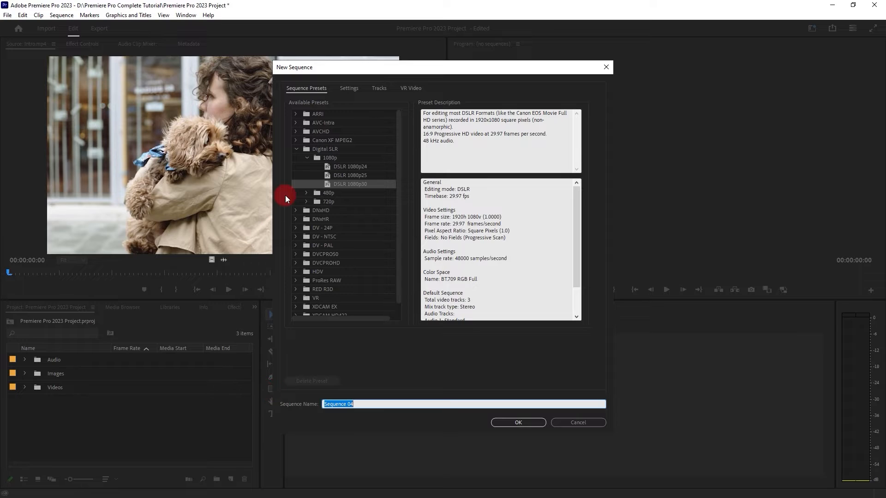
pyautogui.click(297, 149)
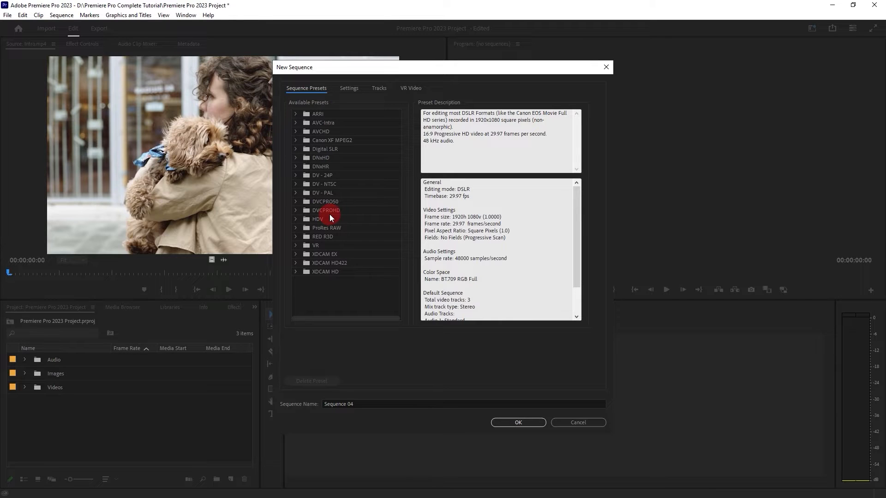
pyautogui.click(579, 425)
pyautogui.click(85, 408)
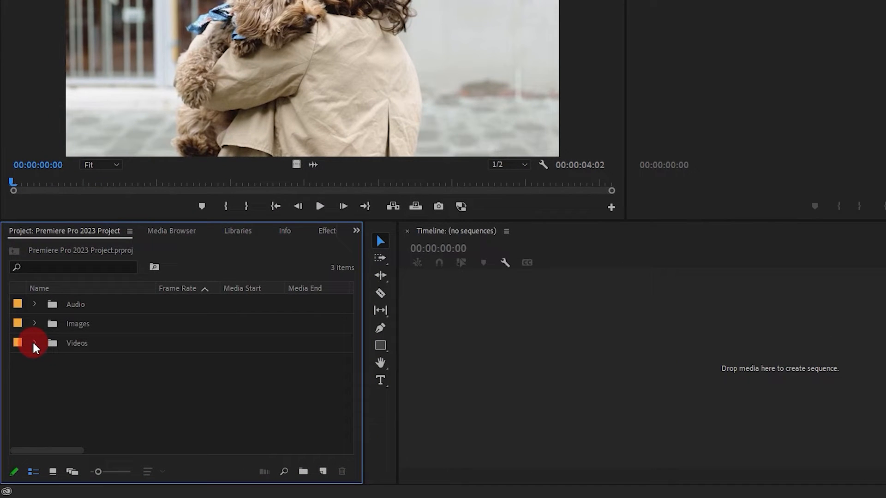
# Step: Expand the Videos bin and build a sequence from Intro.mp4 by placing the clip in the empty timeline
pyautogui.click(34, 343)
pyautogui.scroll(-3, 65, 360)
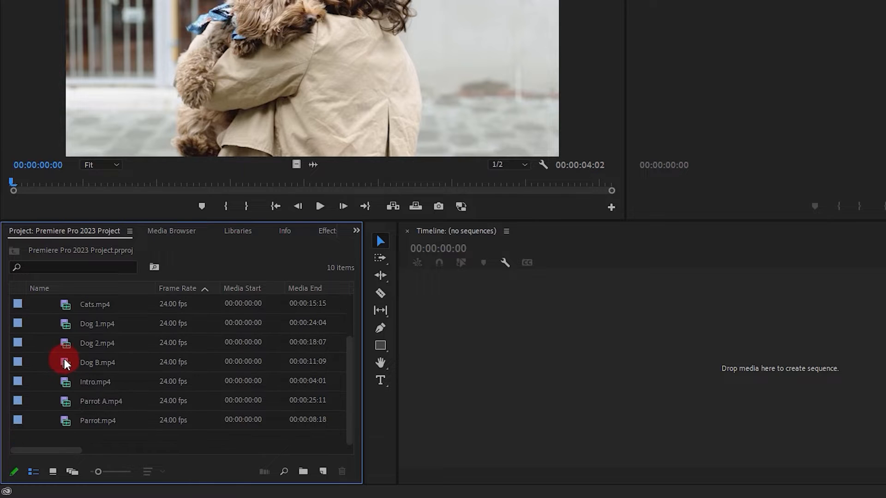
pyautogui.click(87, 387)
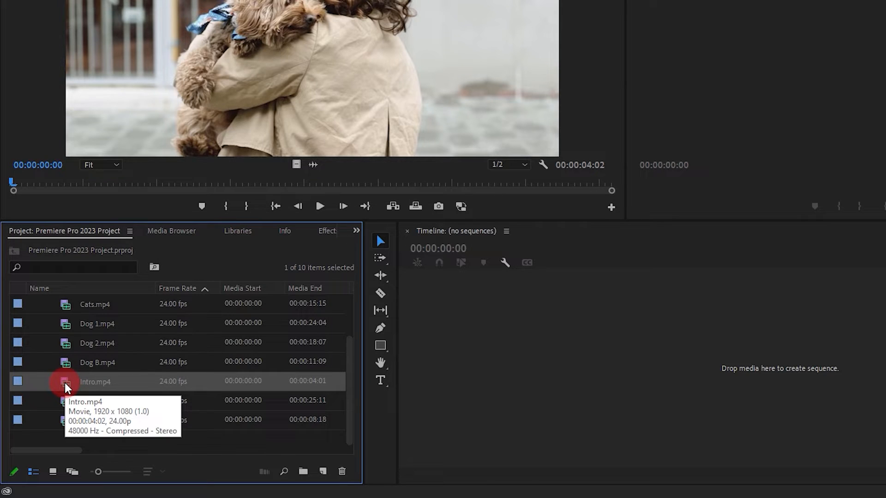
pyautogui.moveTo(63, 383); pyautogui.dragTo(474, 382)
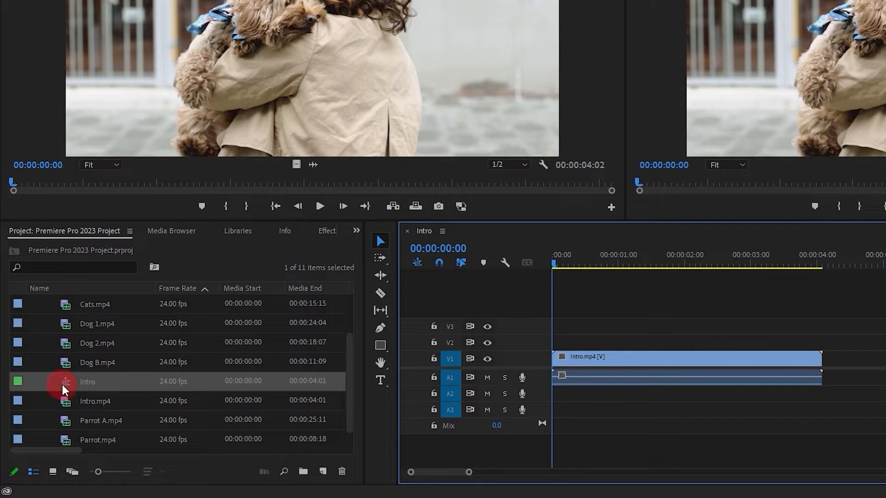
pyautogui.moveTo(62, 384)
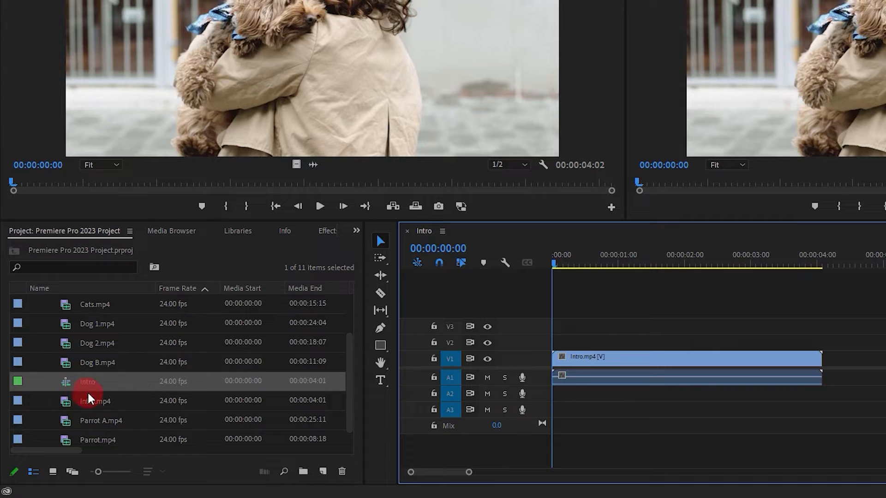
# Step: Delete the Intro sequence from the Videos bin, keeping the Intro.mp4 clip
pyautogui.click(63, 401)
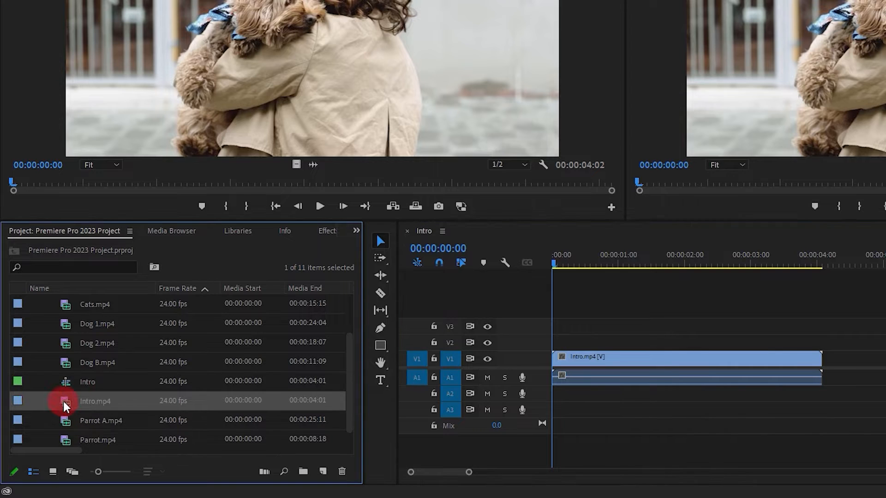
pyautogui.click(66, 382)
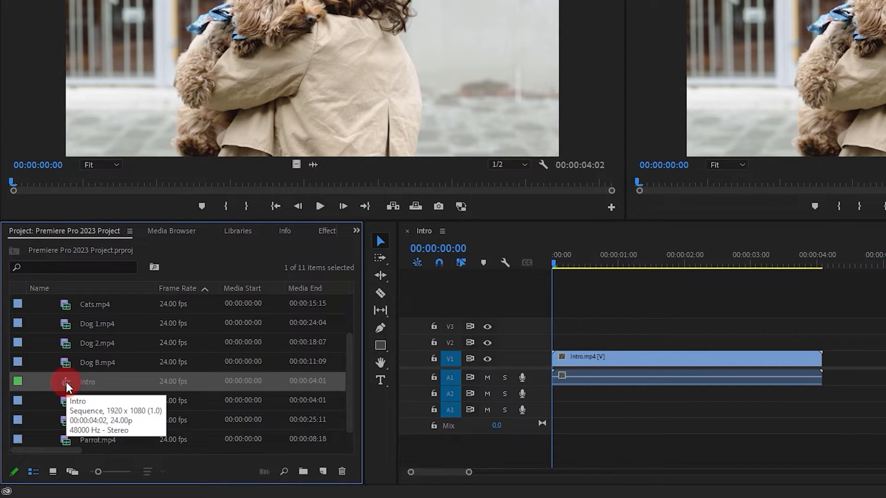
pyautogui.press('Delete')
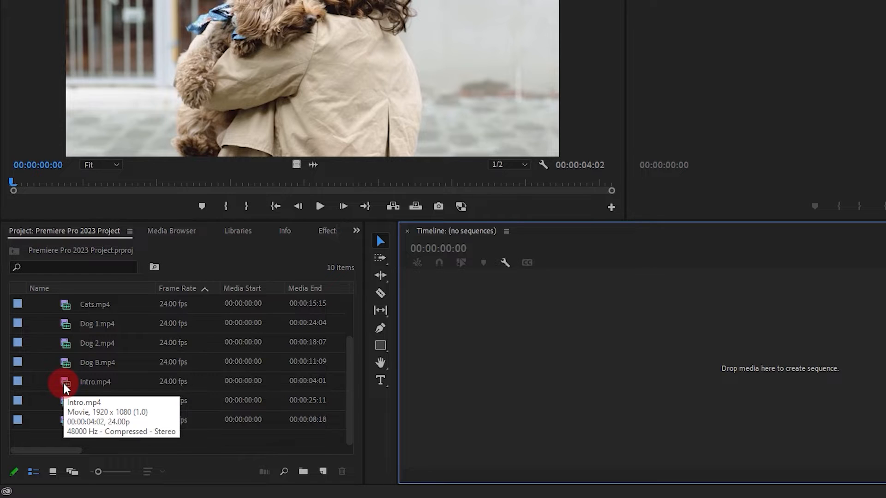
# Step: Create a new sequence from the Intro.mp4 clip in the Videos bin
pyautogui.click(64, 387)
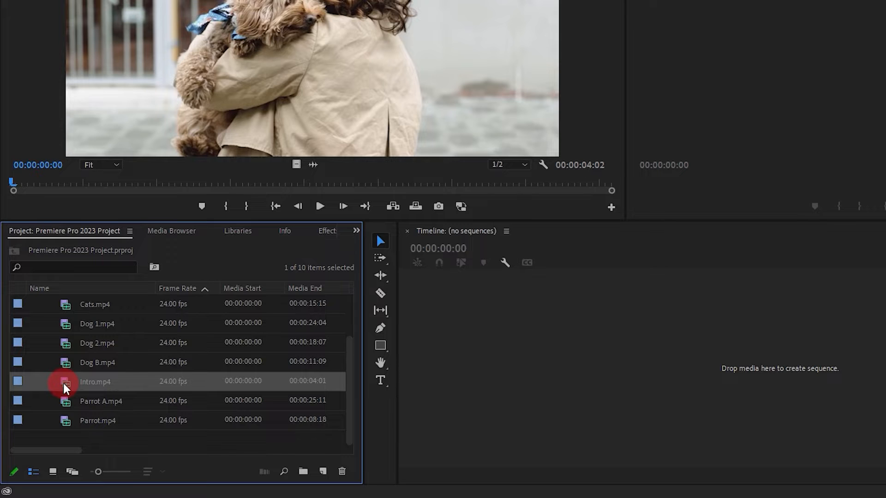
pyautogui.rightClick(63, 383)
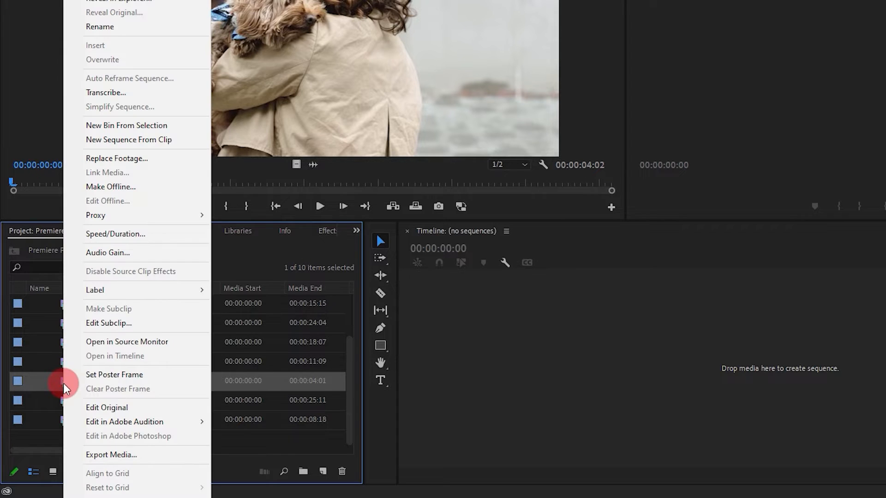
pyautogui.click(140, 141)
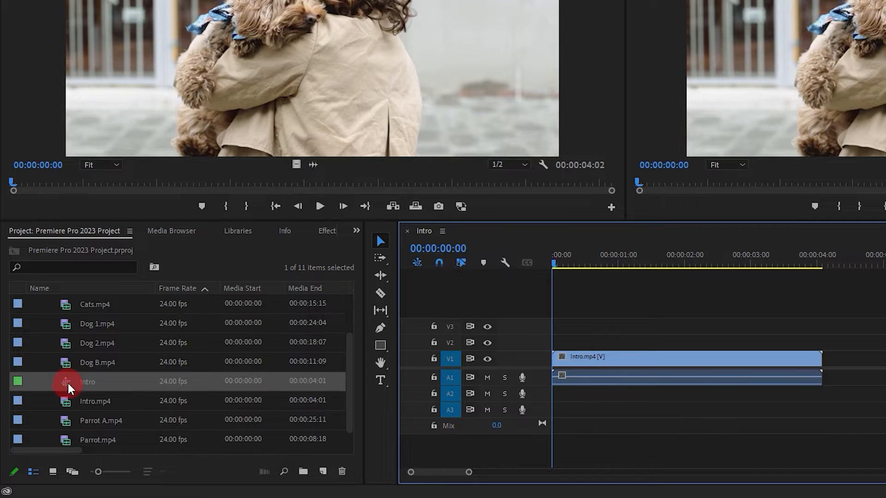
# Step: Move the Intro sequence out of the Videos bin to the project's root level and collapse the bin
pyautogui.scroll(2, 68, 383)
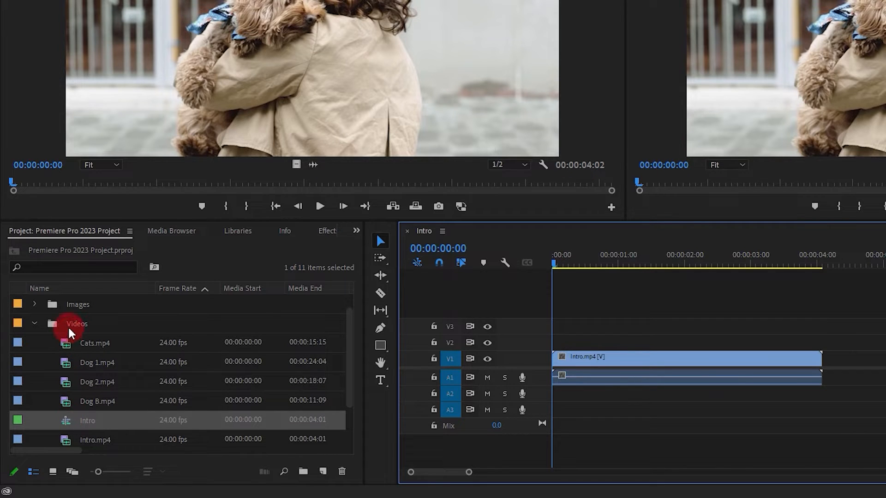
pyautogui.click(65, 421)
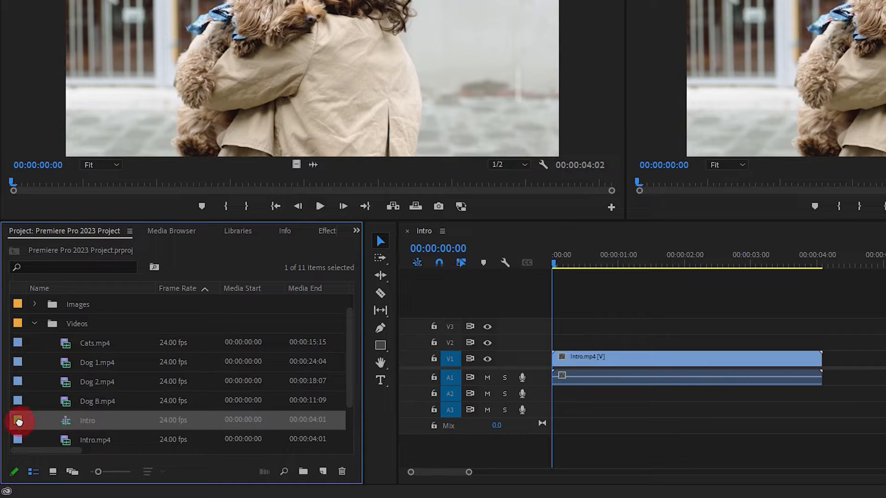
pyautogui.moveTo(19, 422); pyautogui.dragTo(19, 422)
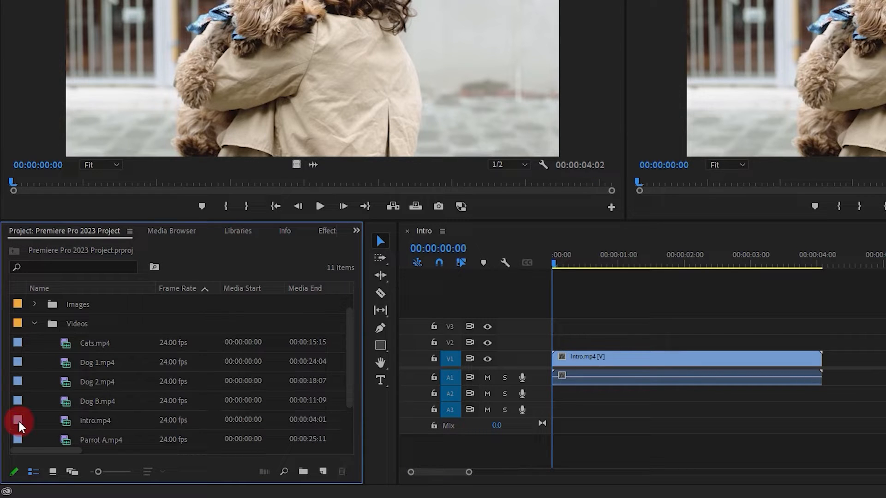
pyautogui.click(33, 324)
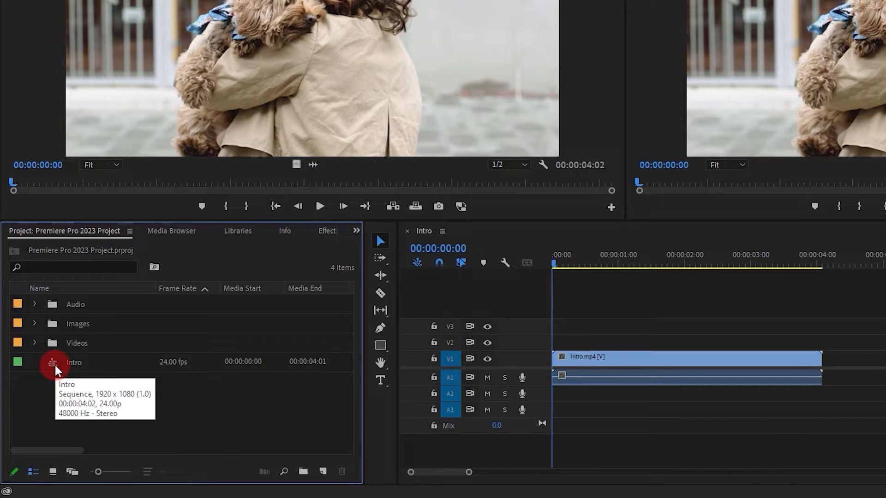
# Step: Select the Intro.mp4 clip on the timeline, play the sequence in the Program monitor and pause at about 00:00:02:10
pyautogui.click(613, 359)
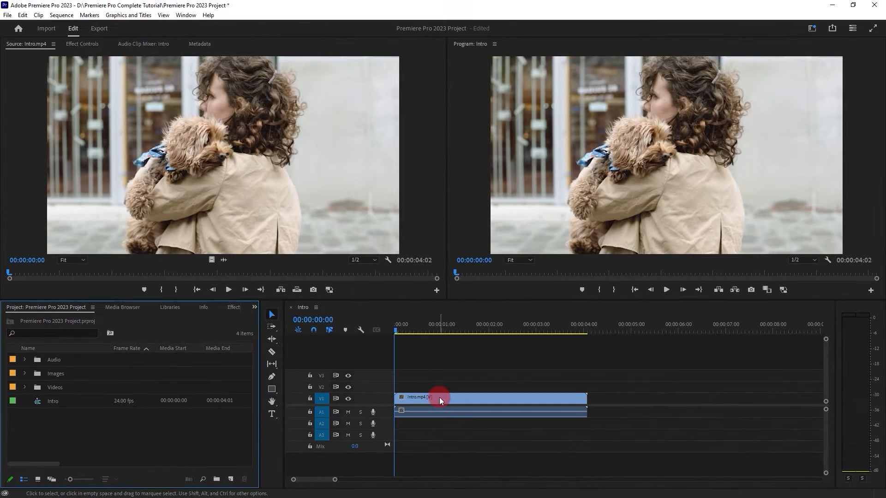
pyautogui.click(439, 397)
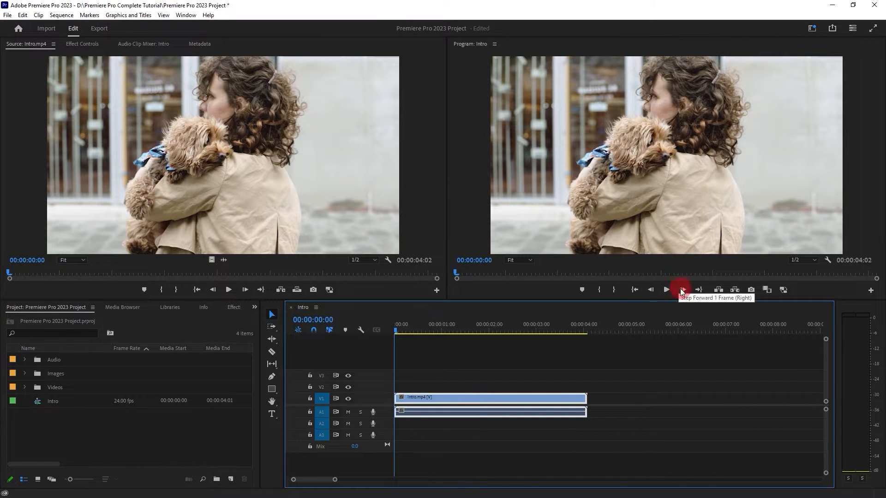
pyautogui.click(666, 290)
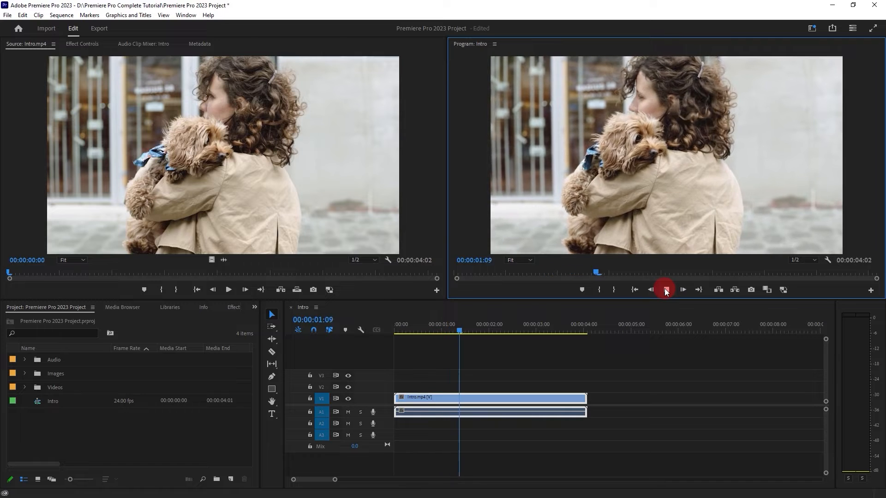
pyautogui.click(667, 289)
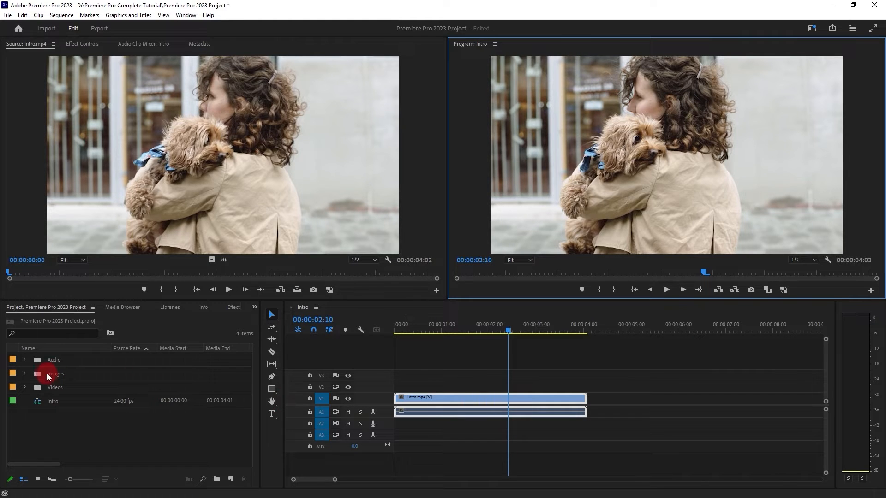
# Step: Expand the Audio bin, and unlink Intro.mp4 on the timeline to delete only its audio from track A1
pyautogui.click(24, 360)
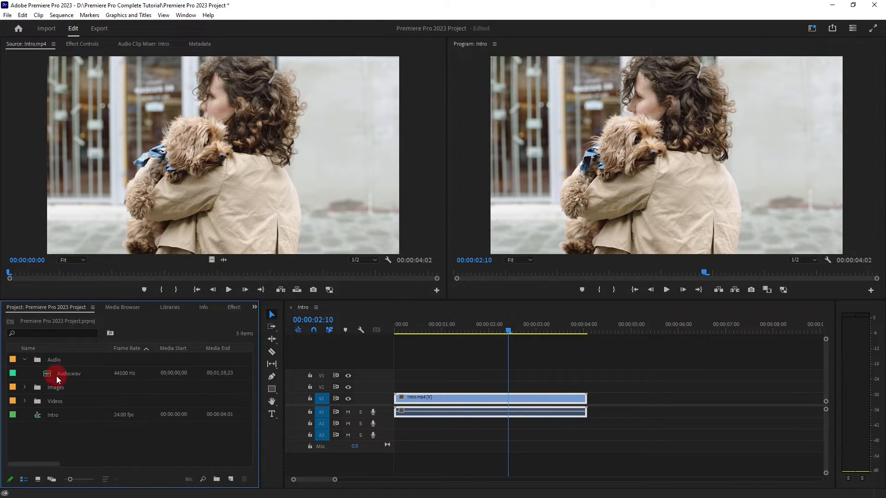
pyautogui.rightClick(445, 397)
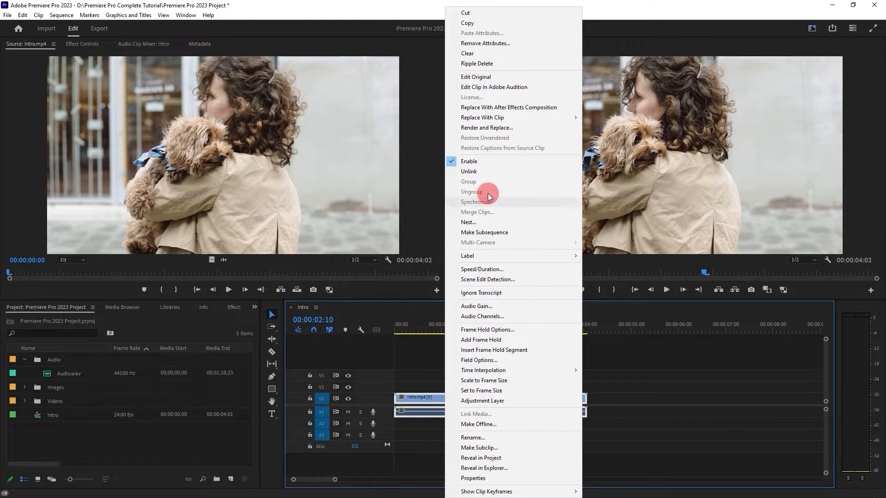
pyautogui.click(486, 172)
pyautogui.click(467, 418)
pyautogui.click(456, 398)
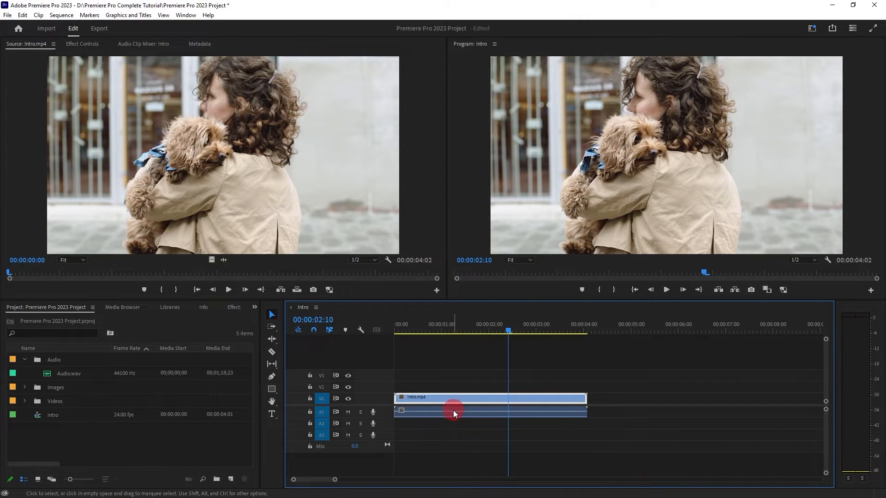
pyautogui.click(453, 412)
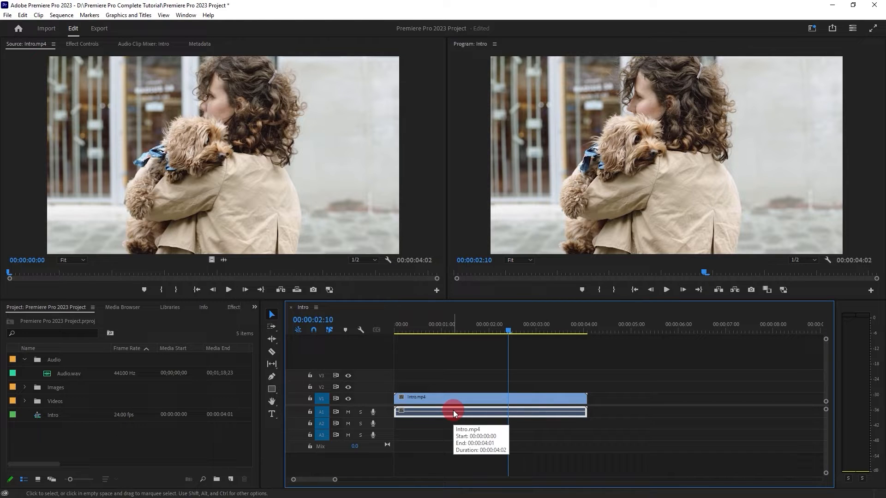
pyautogui.press('Delete')
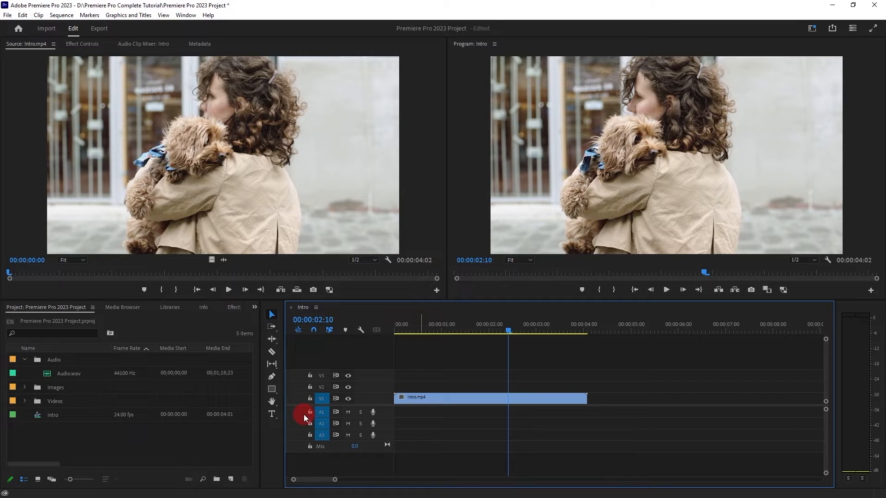
# Step: Place Audio.wav on audio track A1 at the start of the Intro sequence
pyautogui.click(48, 375)
pyautogui.moveTo(48, 375); pyautogui.dragTo(400, 417)
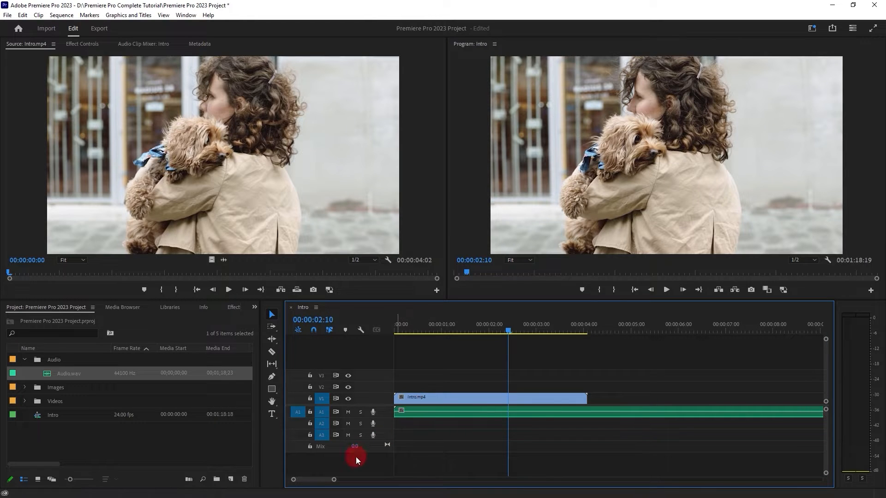
# Step: Zoom the timeline out to view the full length of Audio.wav, and zoom back in on the Intro.mp4 clip
pyautogui.moveTo(334, 480); pyautogui.dragTo(335, 479)
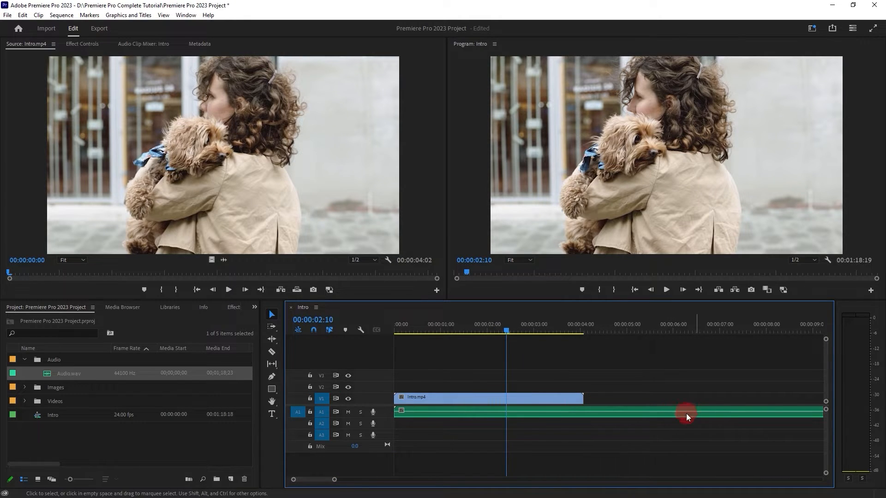
pyautogui.moveTo(334, 480); pyautogui.dragTo(471, 479)
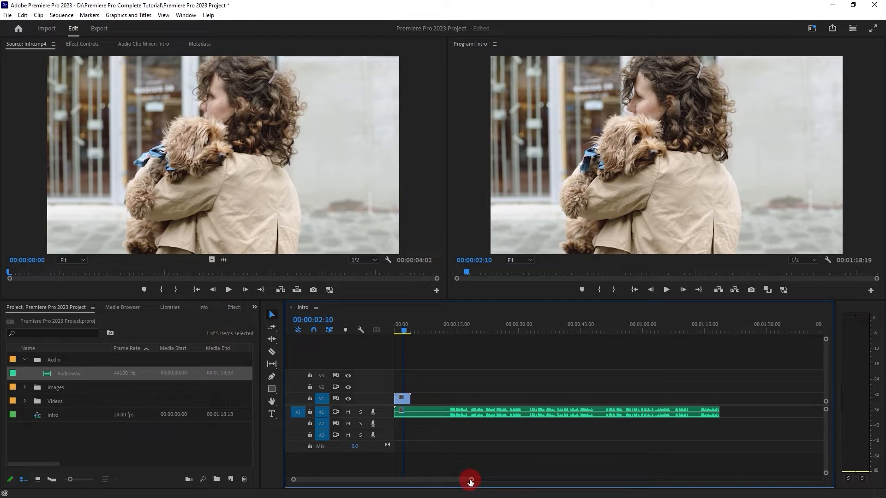
pyautogui.moveTo(471, 480); pyautogui.dragTo(403, 475)
pyautogui.press('alt')
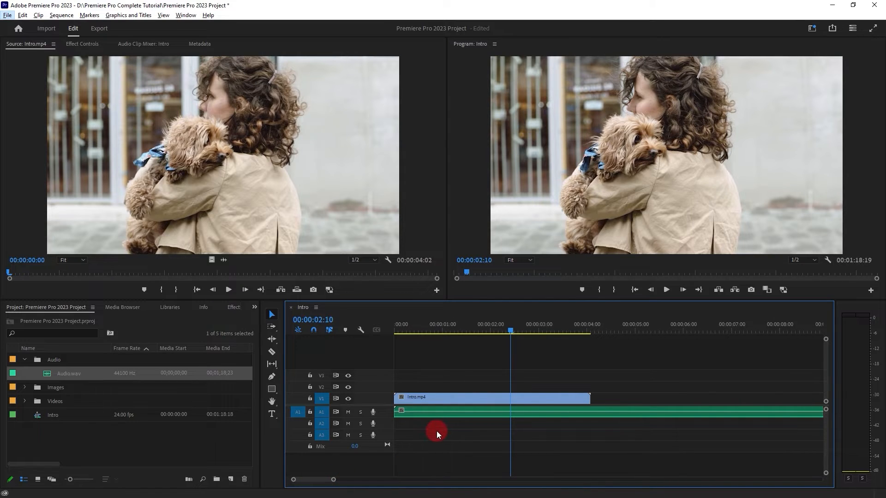
pyautogui.press('alt')
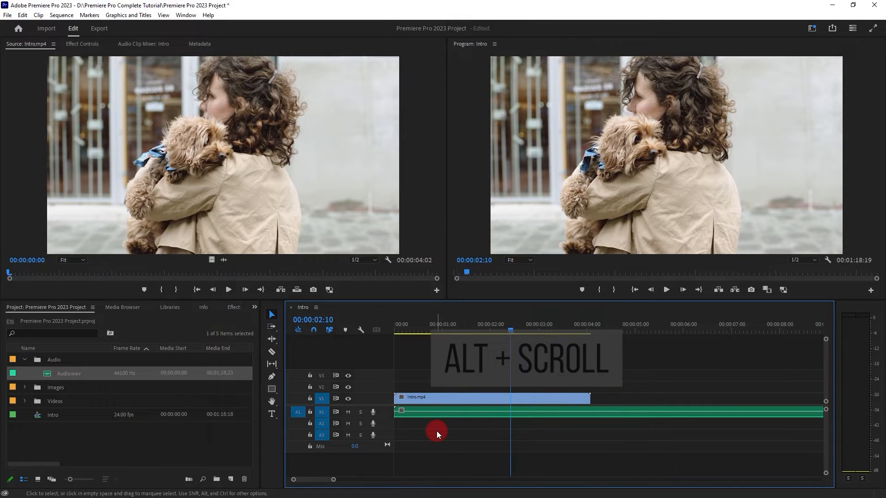
pyautogui.scroll(5, 437, 431)
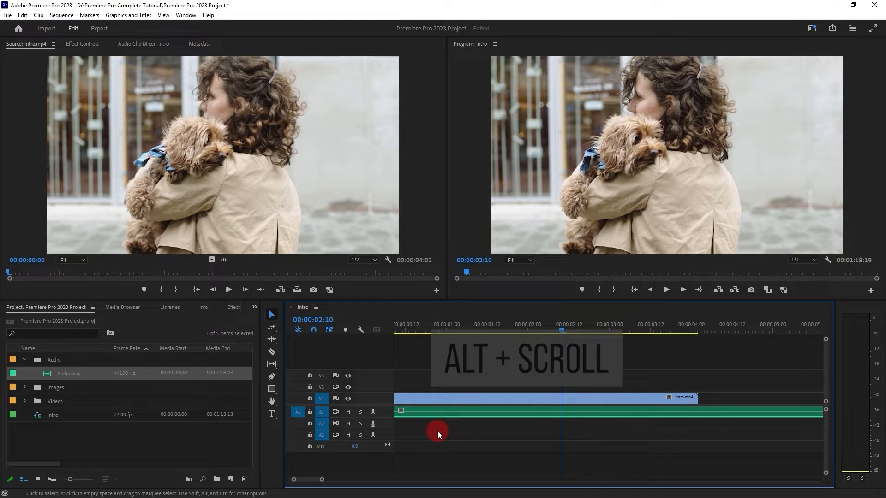
# Step: Zoom the timeline out to the whole Intro sequence, then collapse the Audio bin and expand the Videos bin
pyautogui.scroll(-6, 437, 431)
pyautogui.scroll(-7, 437, 431)
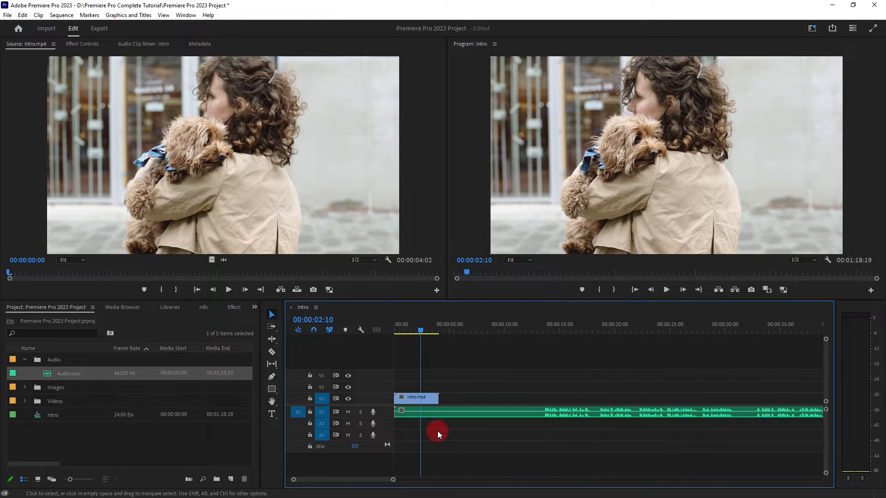
pyautogui.scroll(-3, 438, 431)
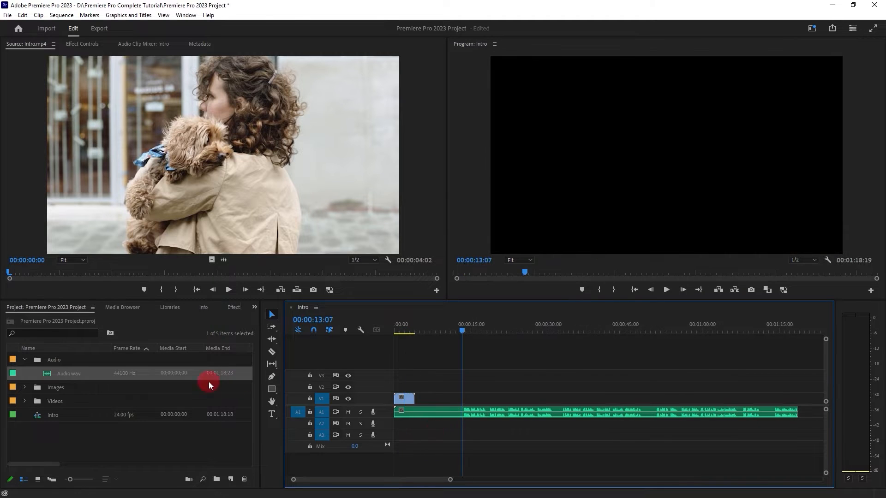
pyautogui.click(24, 359)
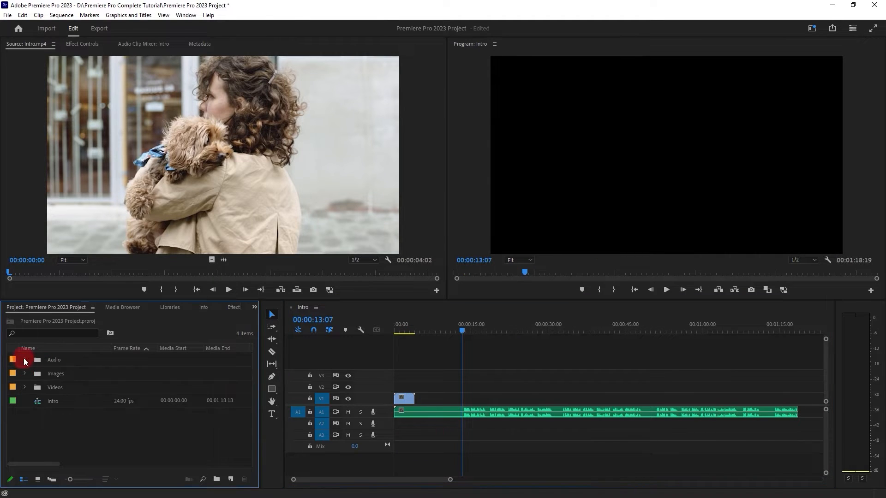
pyautogui.click(24, 387)
pyautogui.scroll(-1, 62, 411)
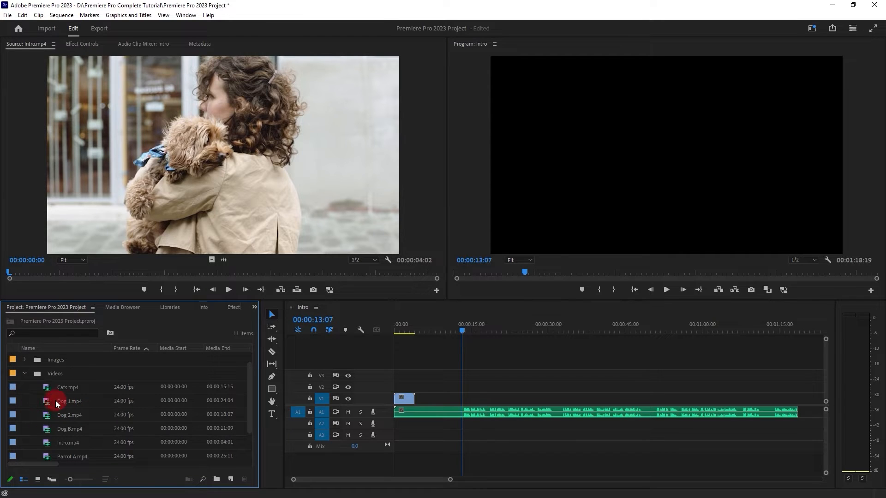
# Step: Open Dog 1.mp4 from the Videos bin in the Source monitor and play it to about 00:00:05:20
pyautogui.doubleClick(45, 400)
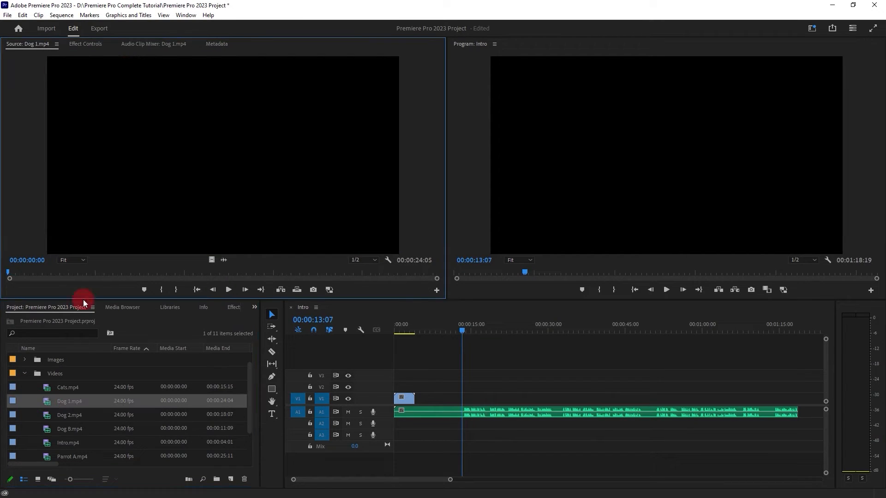
pyautogui.click(229, 289)
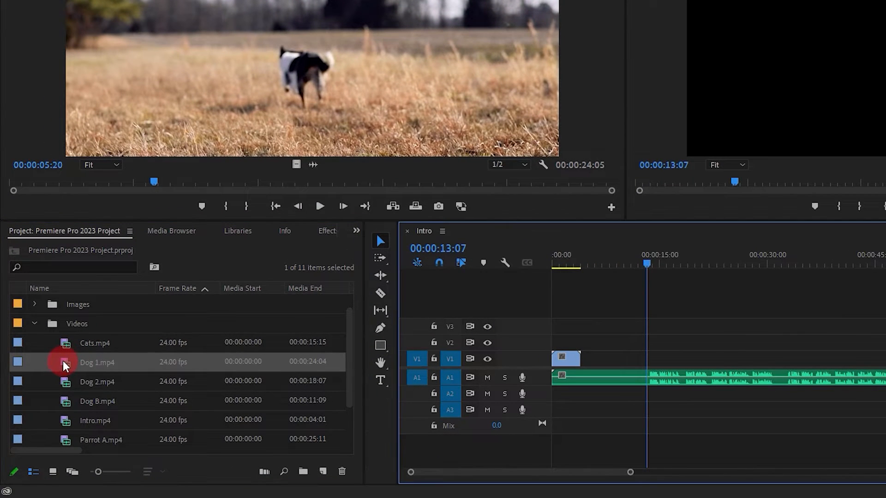
# Step: Try placing Dog 1.mp4 directly after the intro clip on tracks V1 and A1, and undo the placement
pyautogui.moveTo(46, 399); pyautogui.dragTo(63, 400)
pyautogui.moveTo(87, 365); pyautogui.dragTo(587, 366)
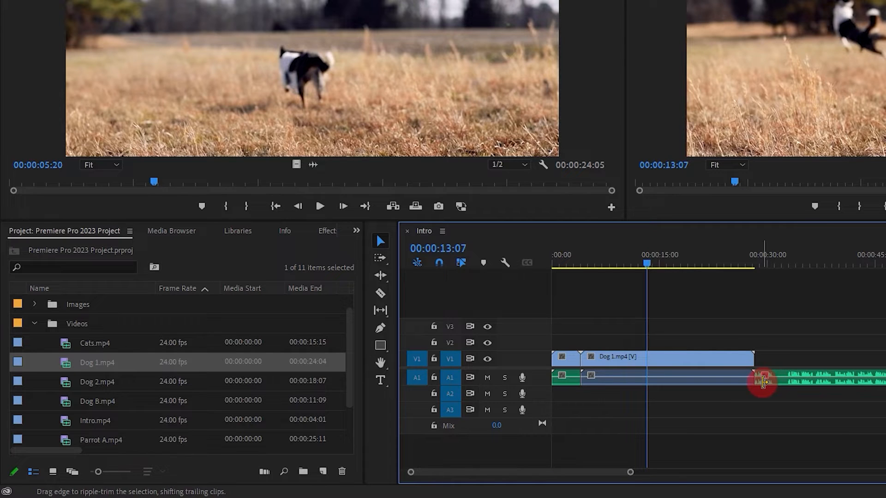
pyautogui.hotkey('ctrl', 'z')
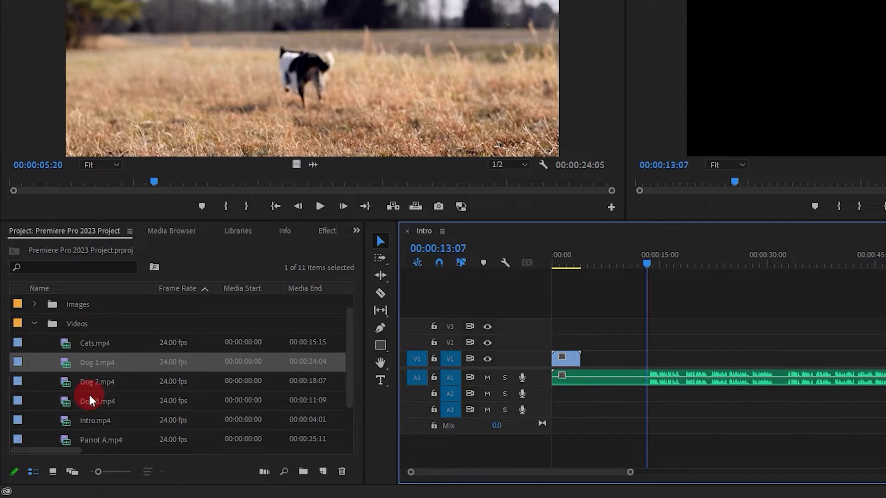
# Step: Place Dog 1.mp4 on tracks V2 and A2 at the end of the intro clip, and unlink it to delete its audio
pyautogui.moveTo(67, 372); pyautogui.dragTo(582, 348)
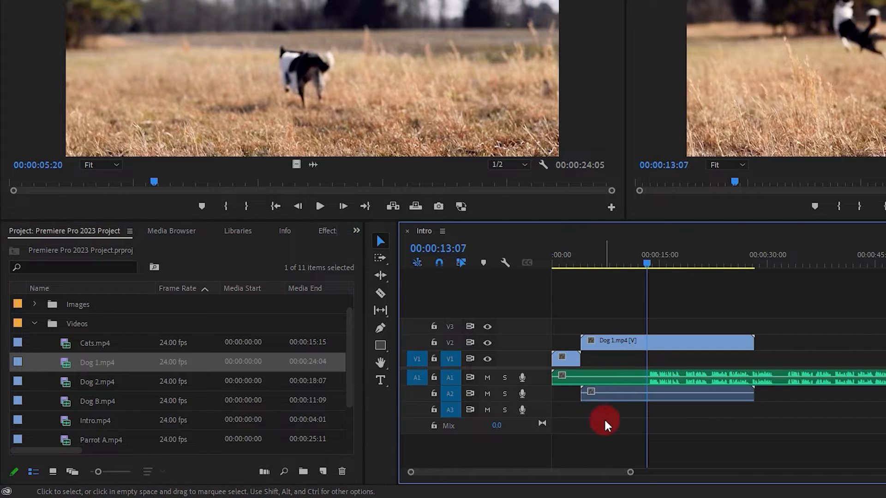
pyautogui.click(605, 345)
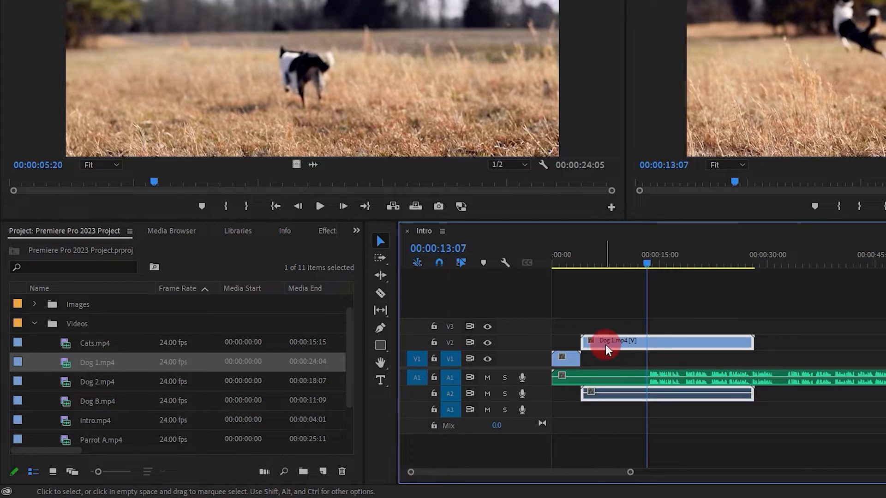
pyautogui.rightClick(605, 346)
pyautogui.click(640, 41)
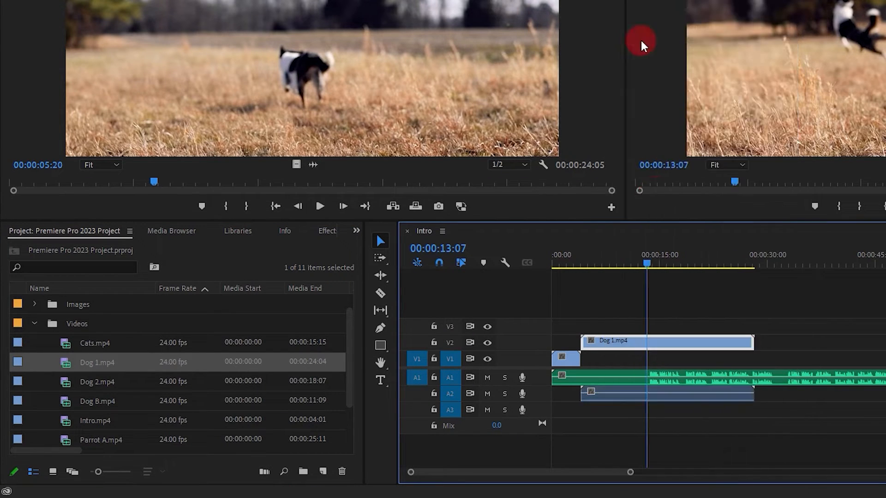
pyautogui.click(685, 394)
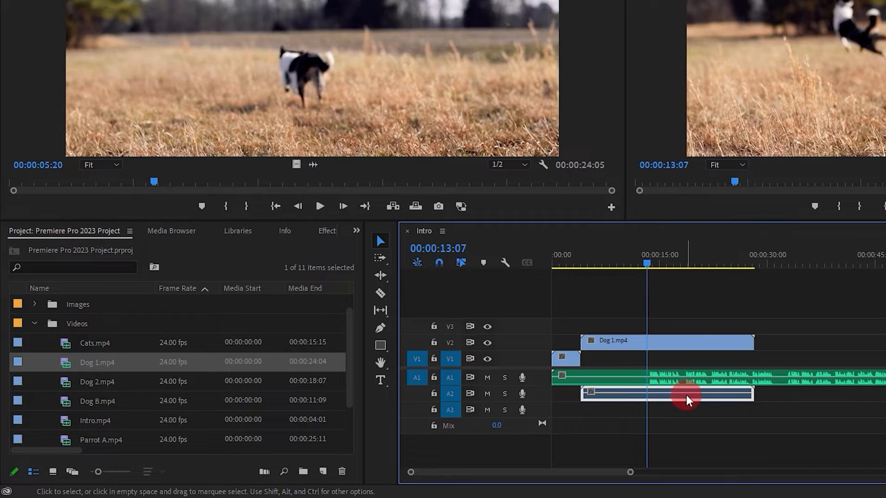
pyautogui.press('Delete')
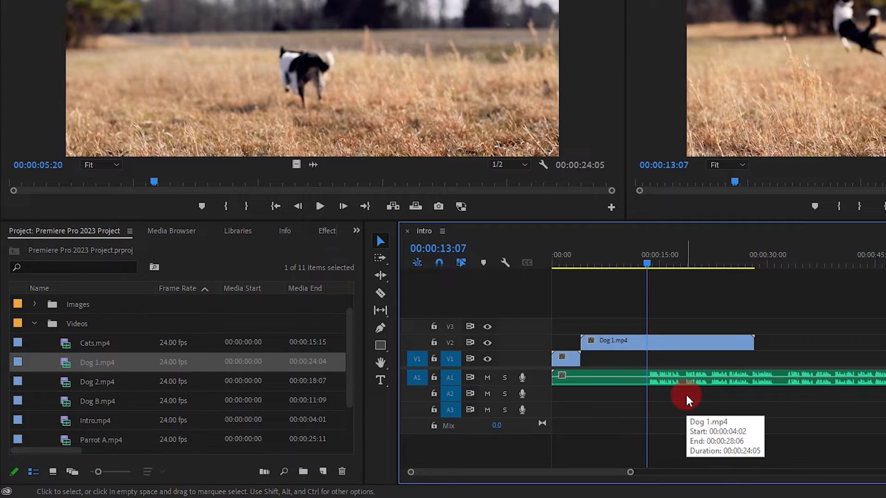
# Step: Move the Dog 1.mp4 video down to track V1 against the intro clip, and scrub the playhead to 00:00:10:23
pyautogui.click(629, 341)
pyautogui.moveTo(630, 342); pyautogui.dragTo(618, 401)
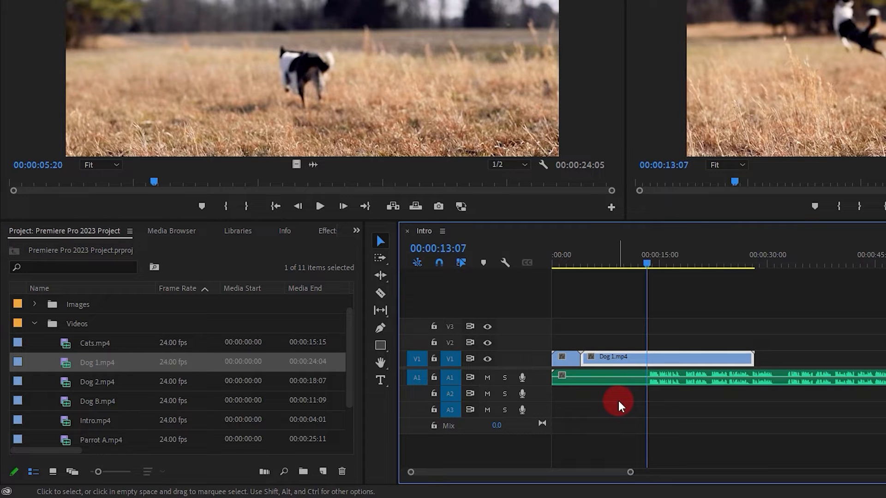
pyautogui.moveTo(645, 263); pyautogui.dragTo(628, 298)
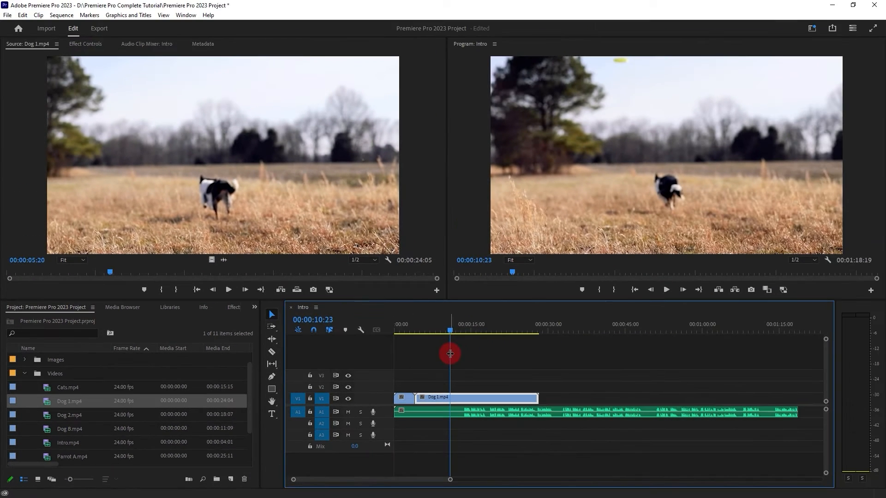
# Step: Open Dog 2.mp4 in the Source monitor and place it on tracks V2 and A2 at the end of Dog 1.mp4
pyautogui.click(46, 414)
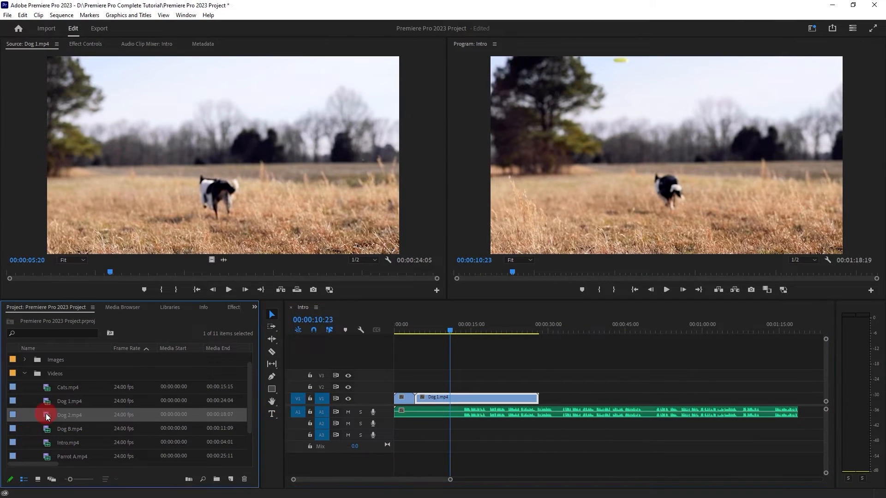
pyautogui.doubleClick(46, 413)
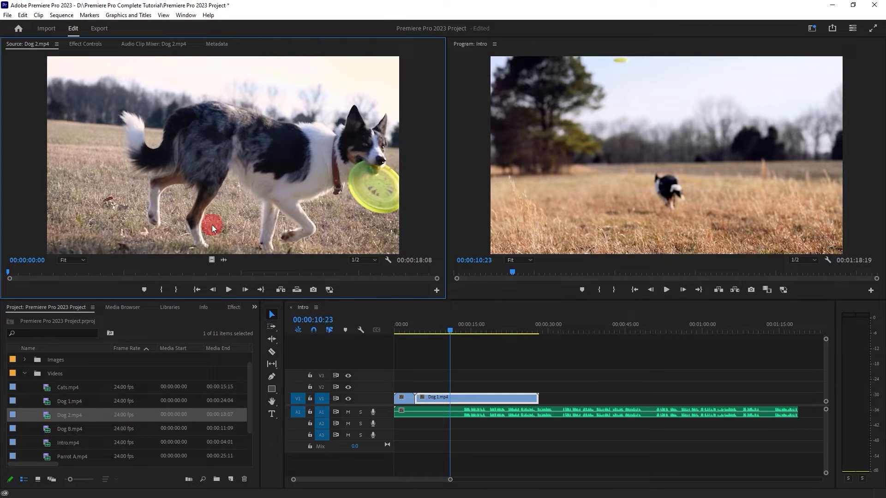
pyautogui.moveTo(56, 413); pyautogui.dragTo(541, 387)
# Step: Unlink Dog 2.mp4 to delete its audio from track A2, and move its video down to track V1 after Dog 1.mp4
pyautogui.click(567, 386)
pyautogui.rightClick(567, 384)
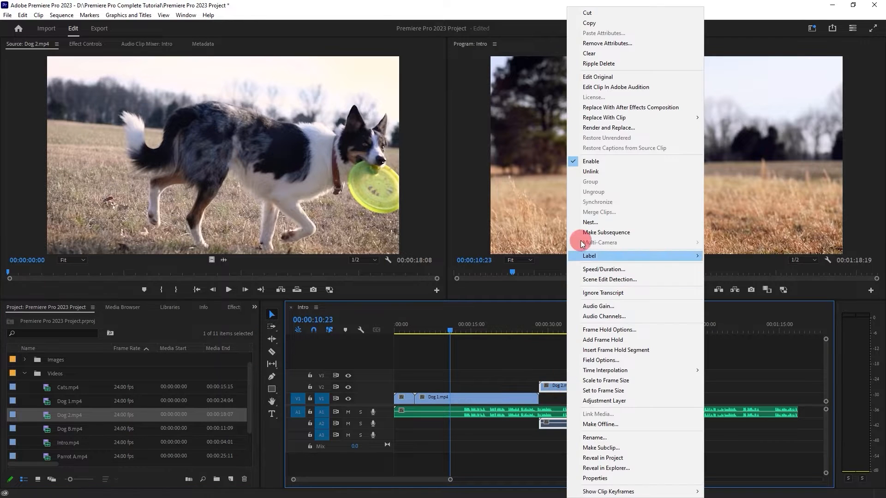
pyautogui.click(590, 161)
pyautogui.click(601, 428)
pyautogui.press('Delete')
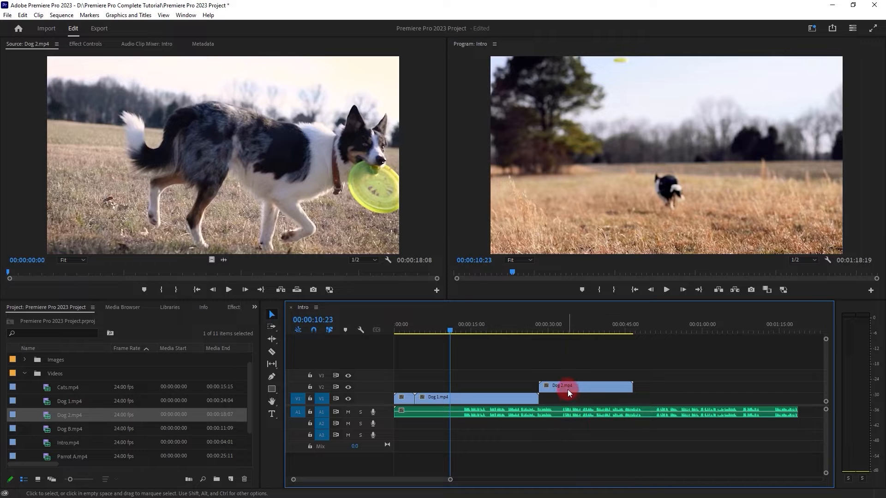
pyautogui.moveTo(565, 387); pyautogui.dragTo(566, 397)
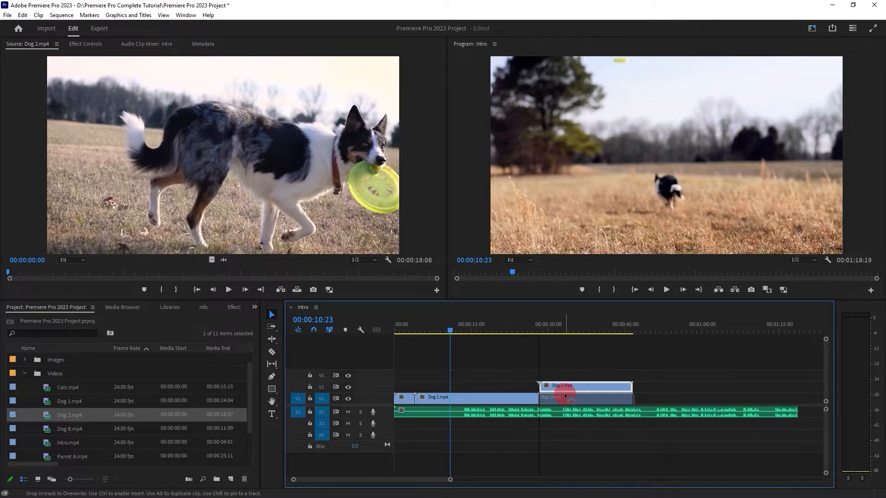
# Step: Open Dog B.mp4 from the Videos bin in the Source monitor
pyautogui.click(46, 432)
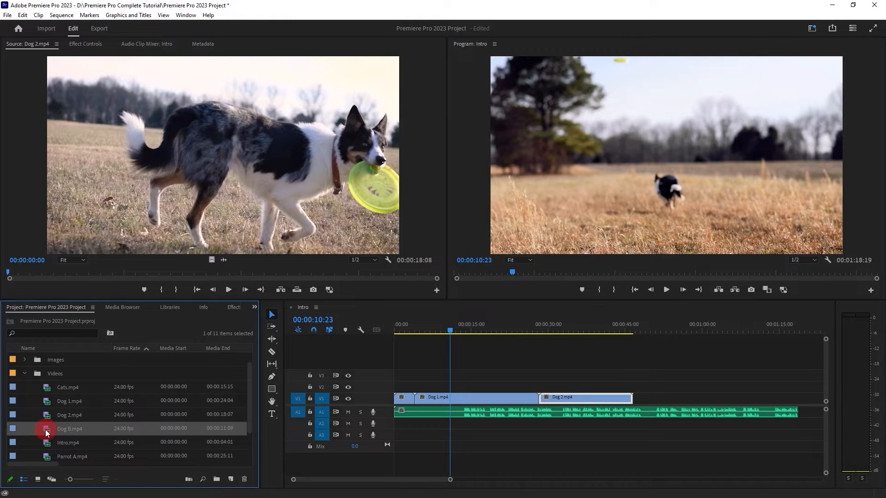
pyautogui.doubleClick(47, 433)
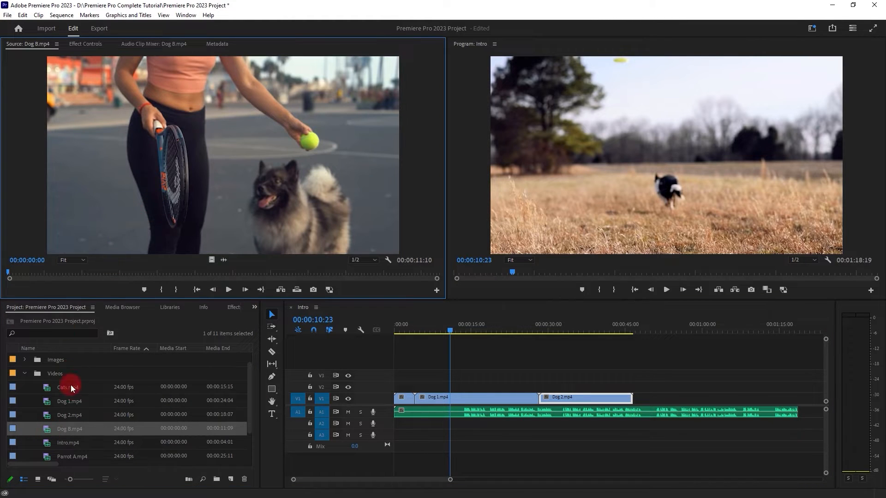
# Step: Try placing Dog B.mp4 on tracks V2 and A2 at the end of Dog 2.mp4, and delete it from the timeline
pyautogui.moveTo(43, 431); pyautogui.dragTo(638, 386)
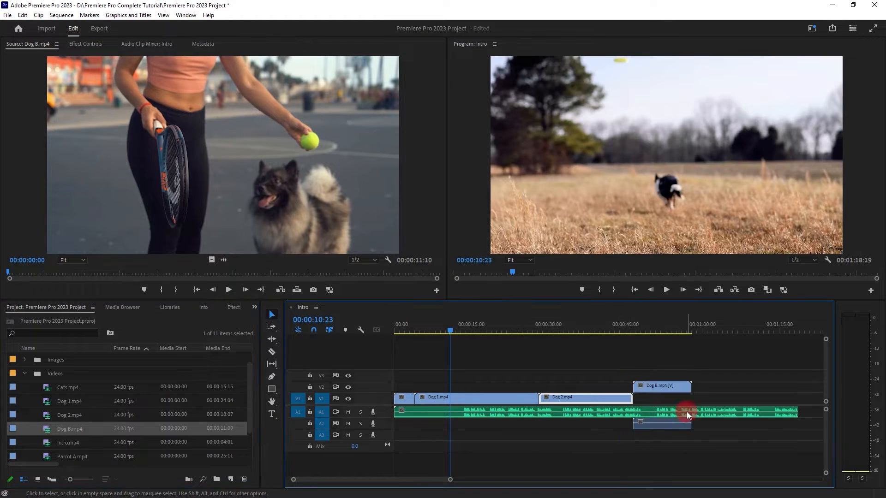
pyautogui.click(663, 389)
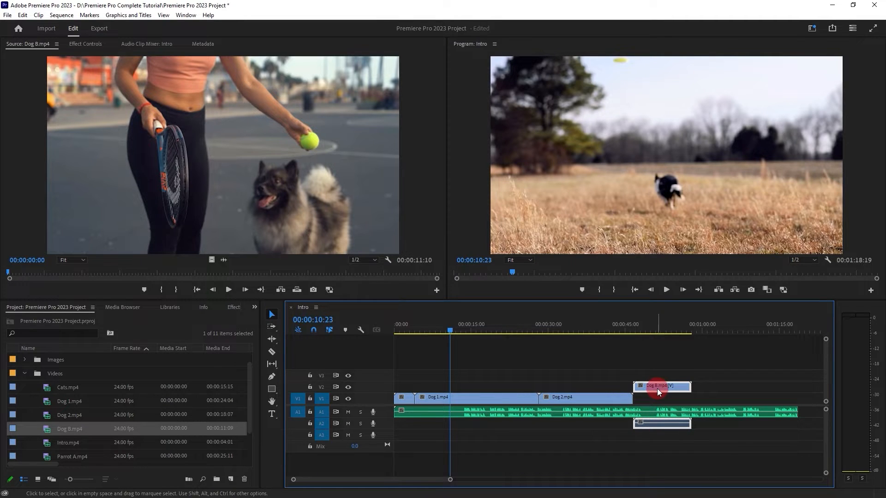
pyautogui.press('Delete')
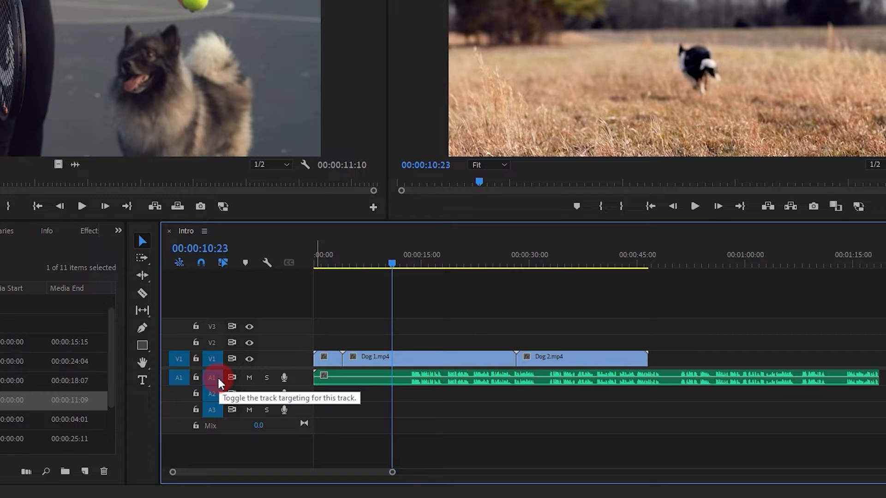
# Step: Untarget track A1, patch the source audio to A2, and place Dog B.mp4 on tracks V1 and A2 after Dog 2.mp4
pyautogui.click(219, 380)
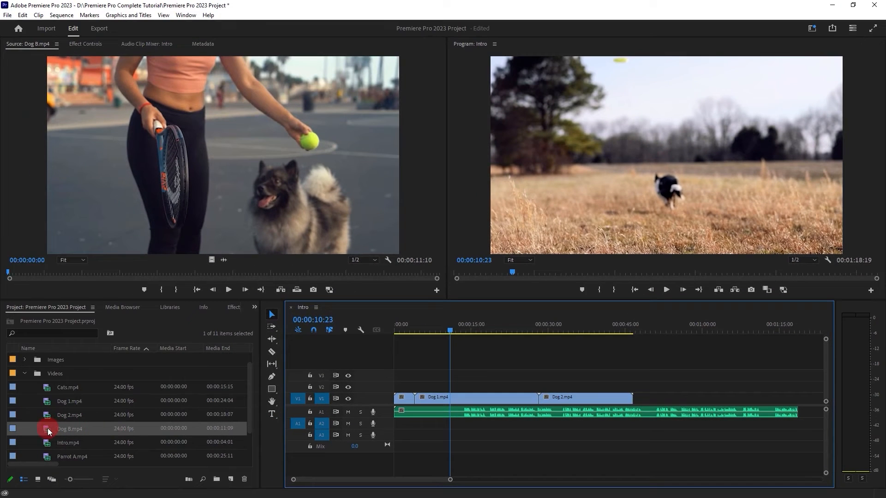
pyautogui.moveTo(48, 428); pyautogui.dragTo(644, 404)
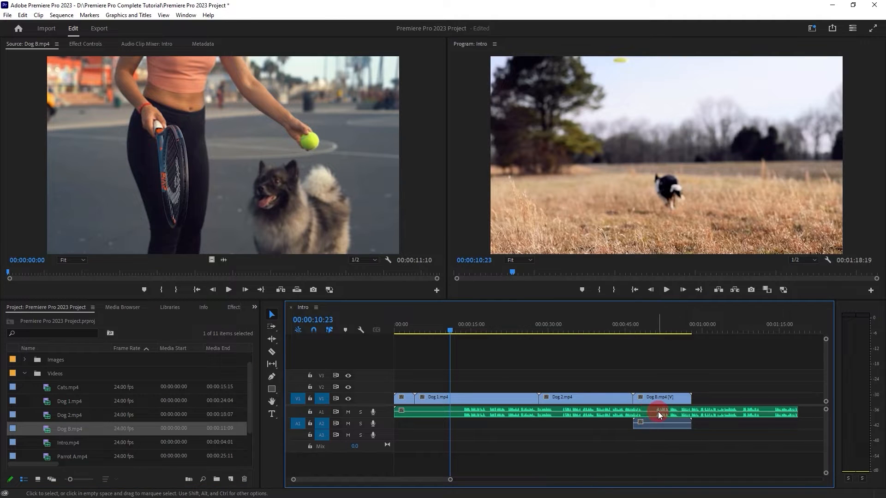
# Step: Unlink Dog B.mp4 on the timeline and delete only its audio from track A2
pyautogui.click(656, 398)
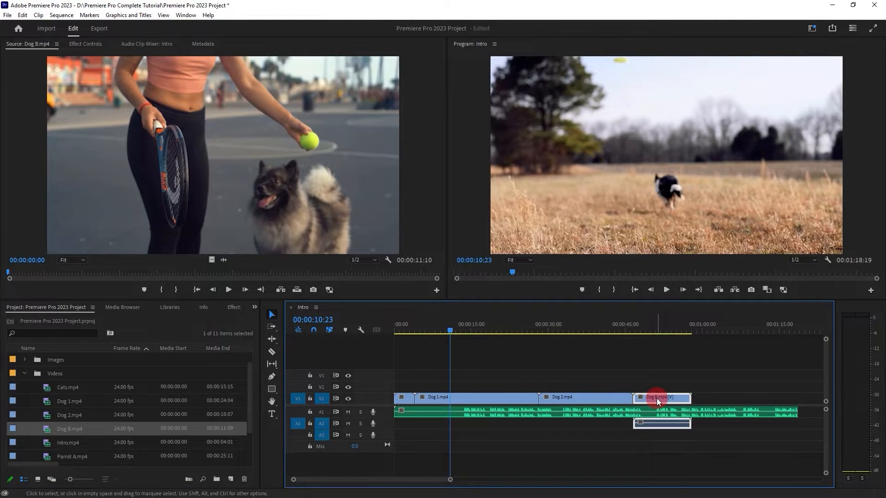
pyautogui.rightClick(657, 398)
pyautogui.click(699, 172)
pyautogui.click(677, 430)
pyautogui.press('Delete')
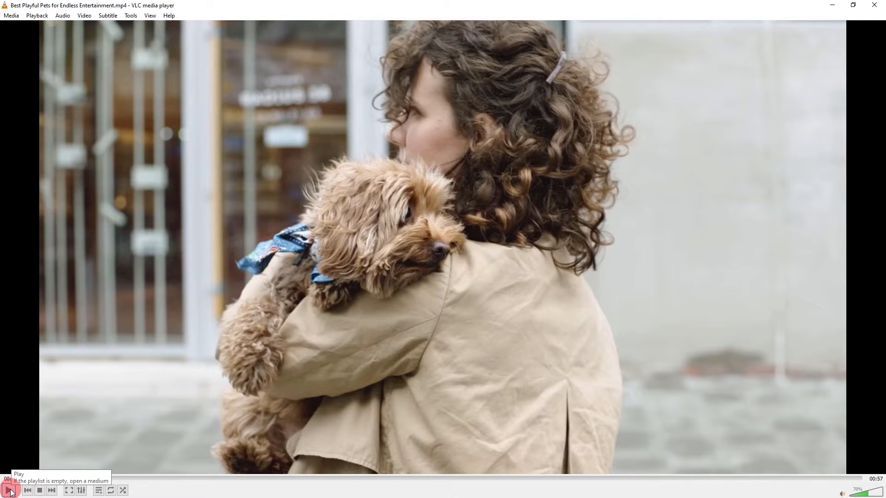
# Step: Play Best Playful Pets for Endless Entertainment.mp4 in VLC, pause at about 00:06, and minimize the player to return to Premiere Pro
pyautogui.click(10, 491)
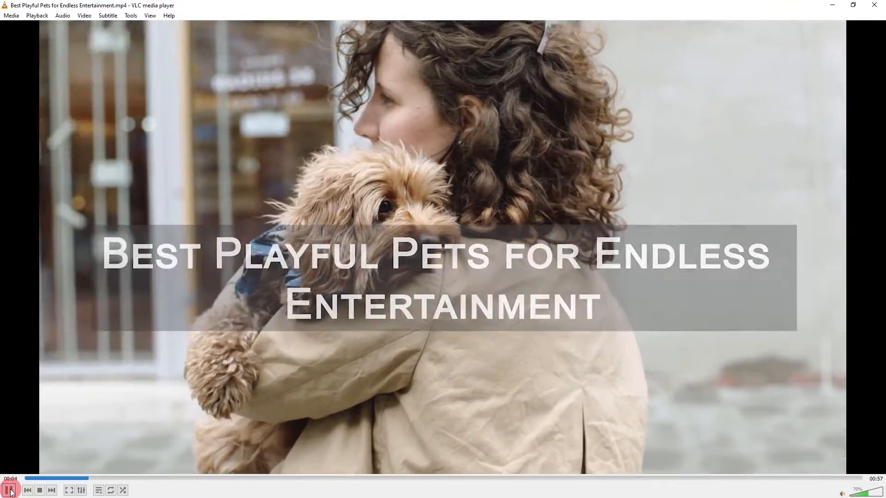
pyautogui.click(9, 492)
pyautogui.click(8, 492)
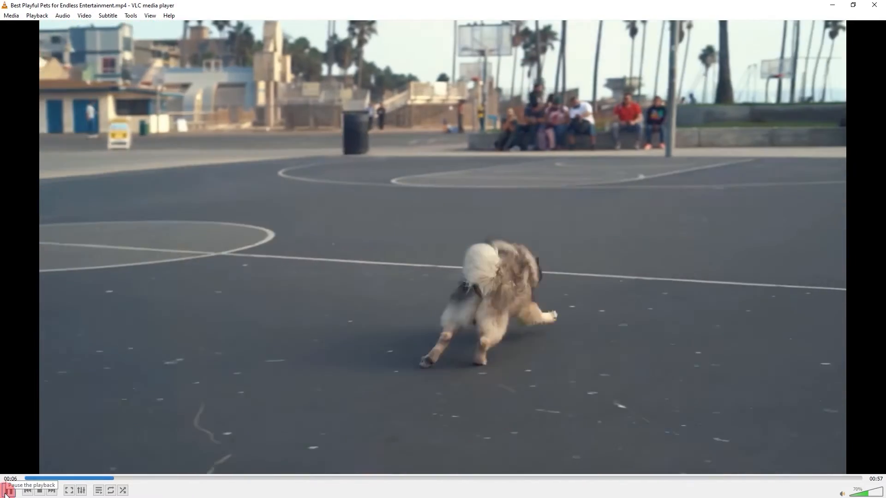
pyautogui.click(172, 391)
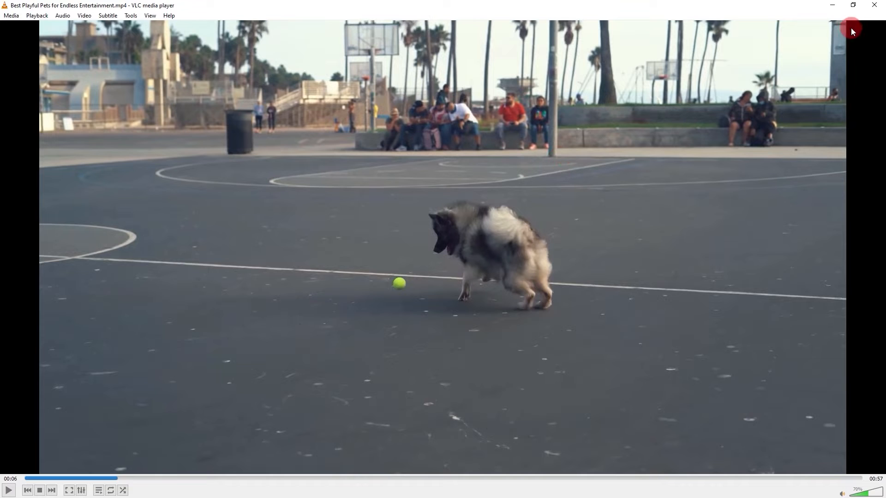
pyautogui.click(834, 7)
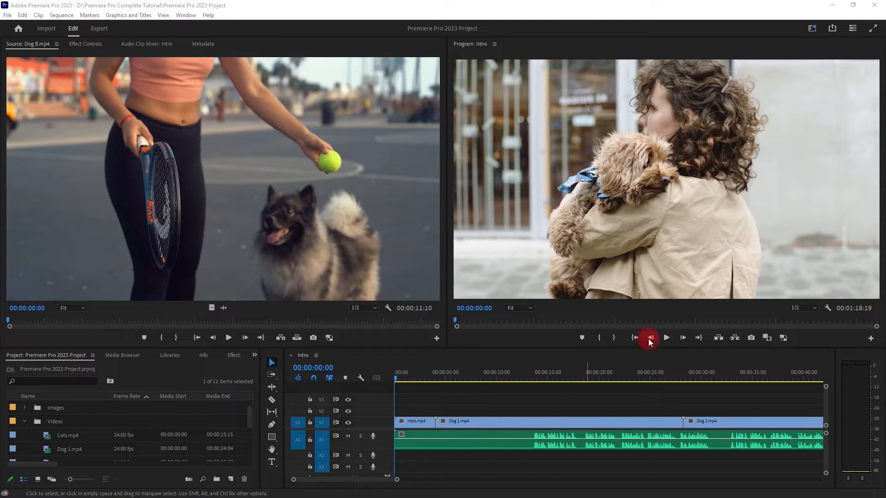
# Step: Play the Intro sequence from the start, stop it, and move the playhead to 00:00:13:12 where the Audio.wav waveform begins
pyautogui.click(665, 339)
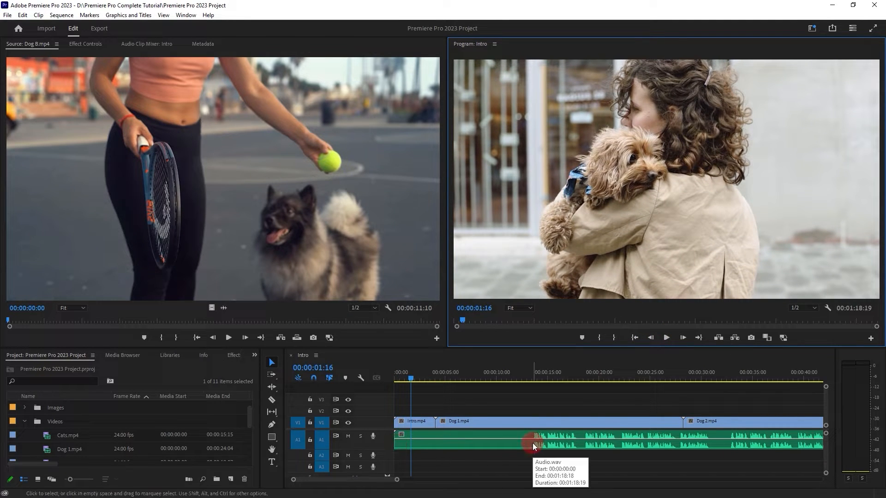
pyautogui.moveTo(411, 381); pyautogui.dragTo(532, 398)
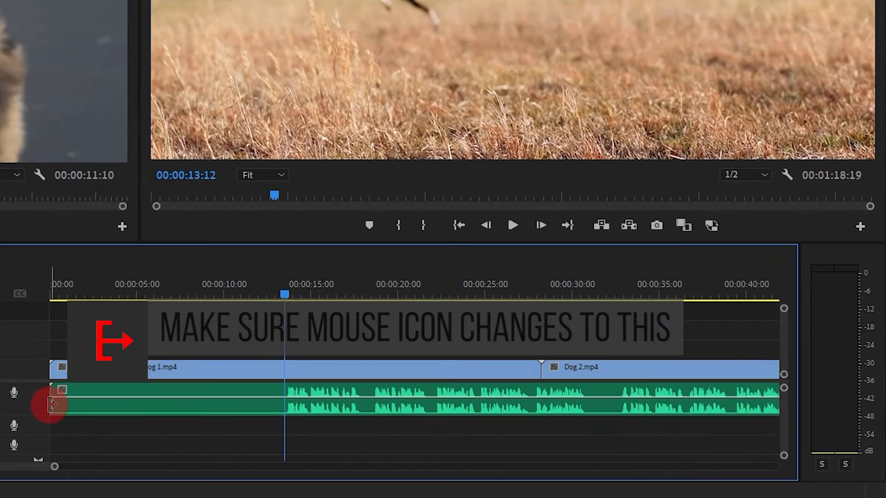
# Step: Trim the silent start of Audio.wav on track A1 to 00:00:13:12 and move the clip to the start of the timeline
pyautogui.moveTo(252, 427); pyautogui.dragTo(252, 426)
pyautogui.moveTo(58, 405); pyautogui.dragTo(284, 401)
pyautogui.press('y')
pyautogui.moveTo(415, 390); pyautogui.dragTo(168, 388)
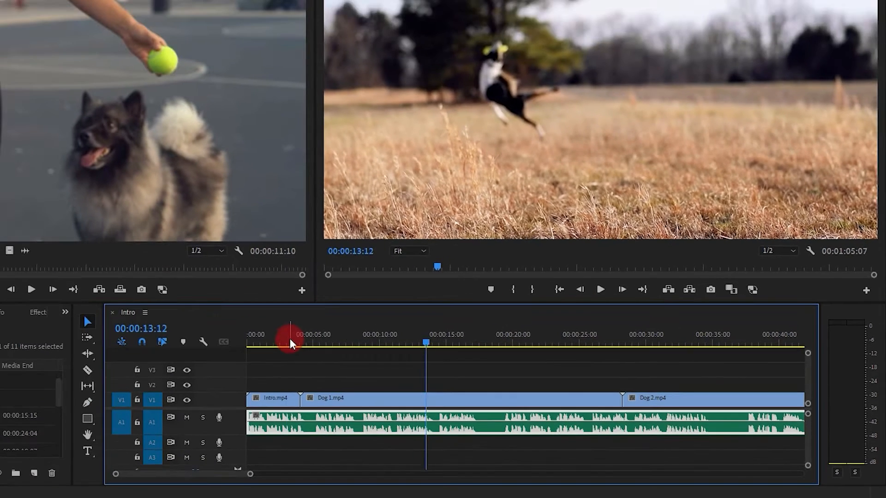
# Step: Play the Intro sequence from 00:00:00:00 to check the trimmed audio and stop it at 00:00:05:16
pyautogui.moveTo(106, 290); pyautogui.dragTo(24, 289)
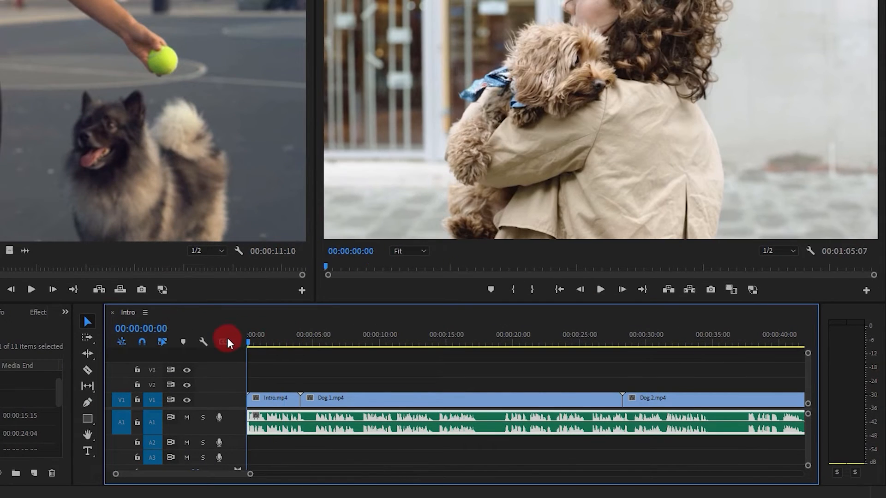
pyautogui.click(600, 290)
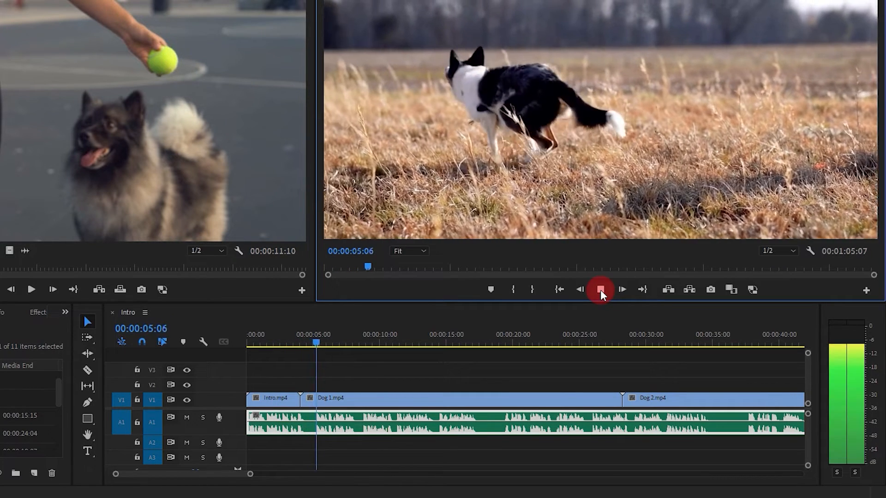
pyautogui.click(600, 290)
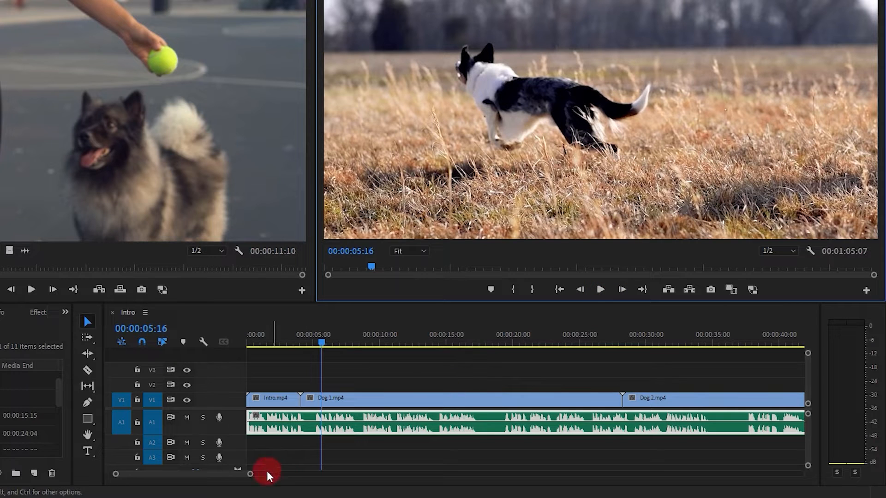
# Step: Move Dog 1.mp4 and Dog 2.mp4 together up to track V2, starting at about 00:00:46
pyautogui.moveTo(251, 475); pyautogui.dragTo(337, 475)
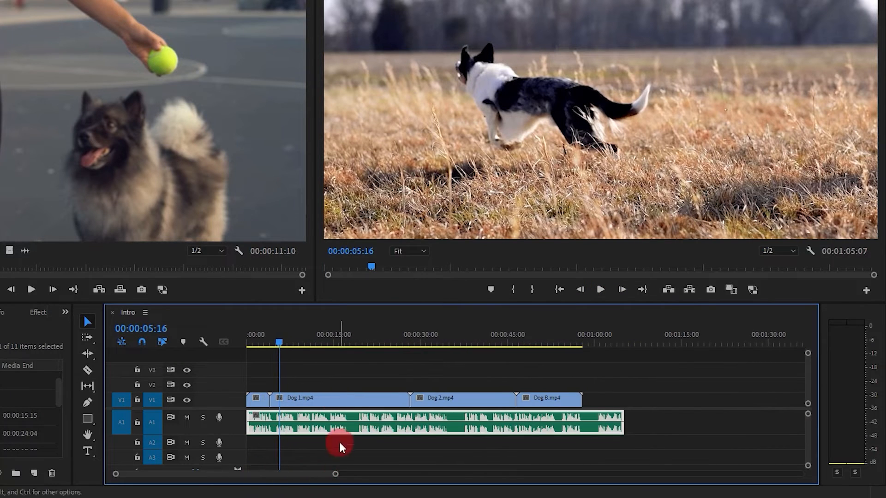
pyautogui.moveTo(319, 379); pyautogui.dragTo(431, 403)
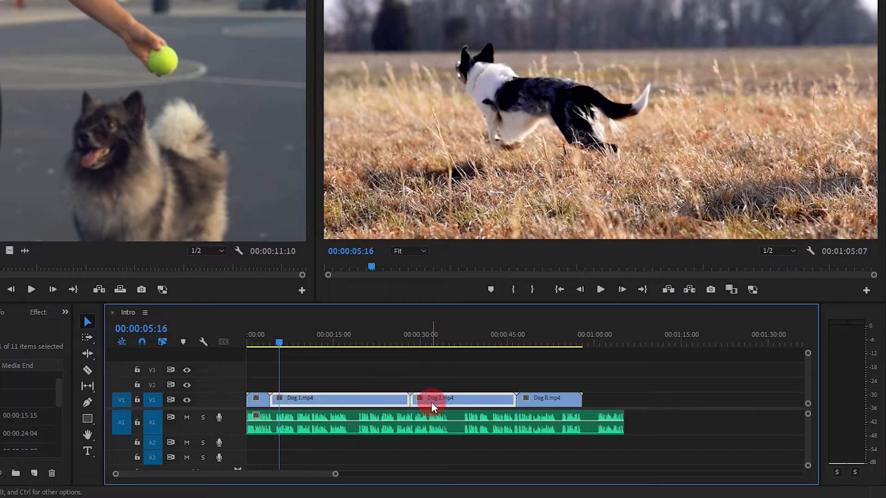
pyautogui.click(540, 332)
pyautogui.click(550, 397)
pyautogui.moveTo(538, 342); pyautogui.dragTo(358, 362)
pyautogui.click(435, 398)
pyautogui.moveTo(435, 397); pyautogui.dragTo(636, 375)
# Step: Move Dog B.mp4 earlier on track V1, close the gap between it and Intro.mp4, and play the result
pyautogui.moveTo(573, 402); pyautogui.dragTo(453, 403)
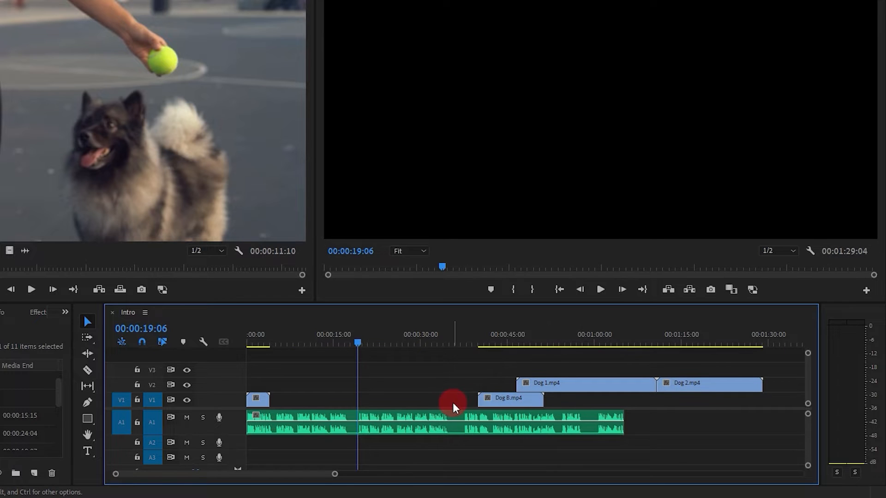
pyautogui.click(508, 403)
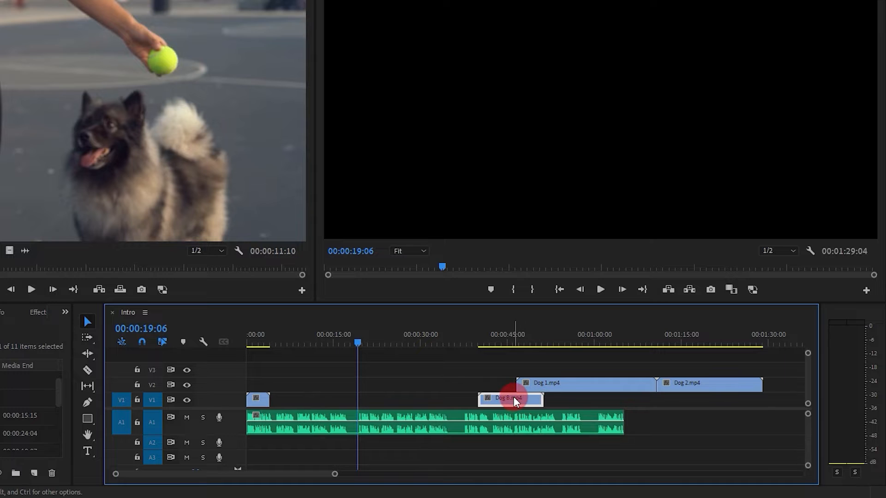
pyautogui.moveTo(513, 396); pyautogui.dragTo(456, 400)
pyautogui.click(336, 399)
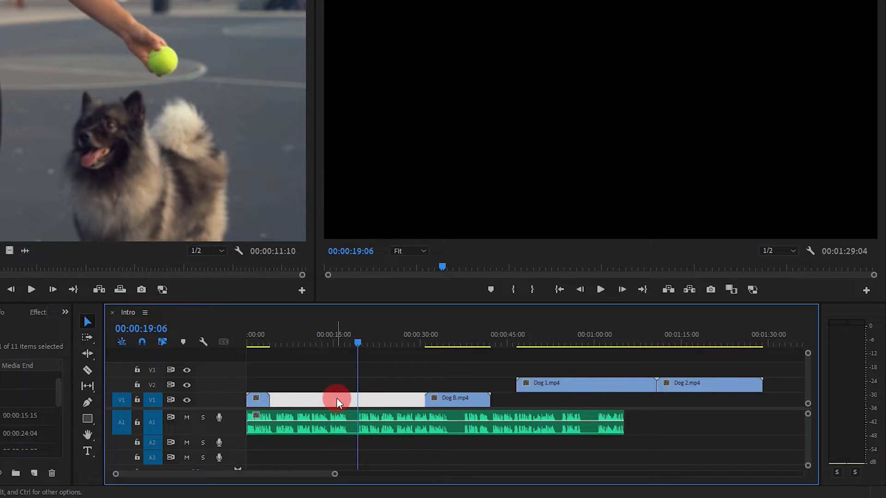
pyautogui.press('Delete')
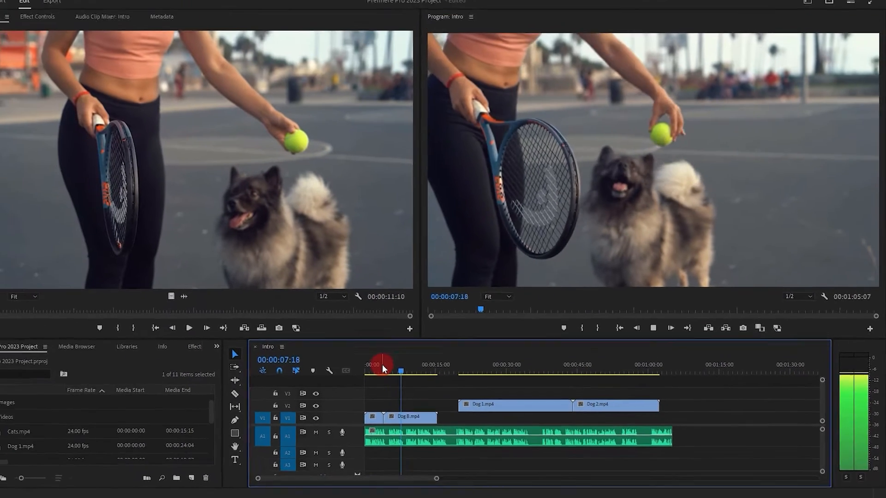
pyautogui.press('space')
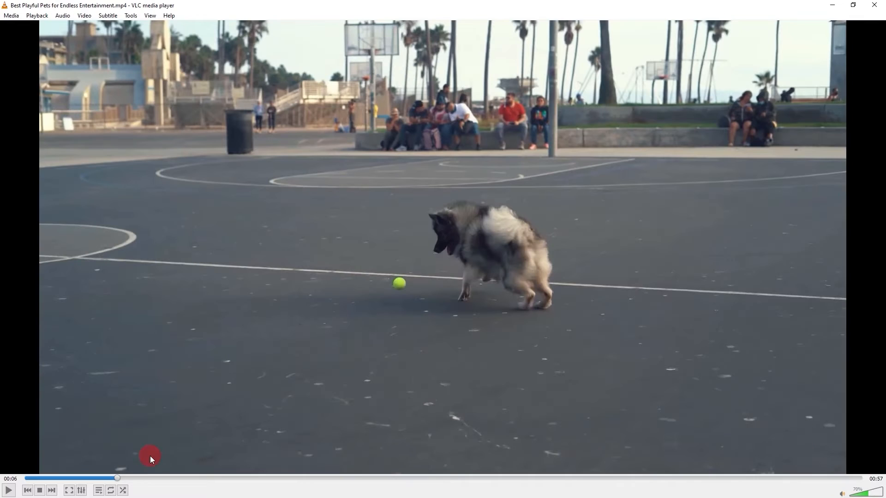
# Step: Switch to VLC, replay the opening of Best Playful Pets for Endless Entertainment.mp4 up to 00:08, and minimize the player to return to Premiere Pro
pyautogui.click(54, 477)
pyautogui.press('space')
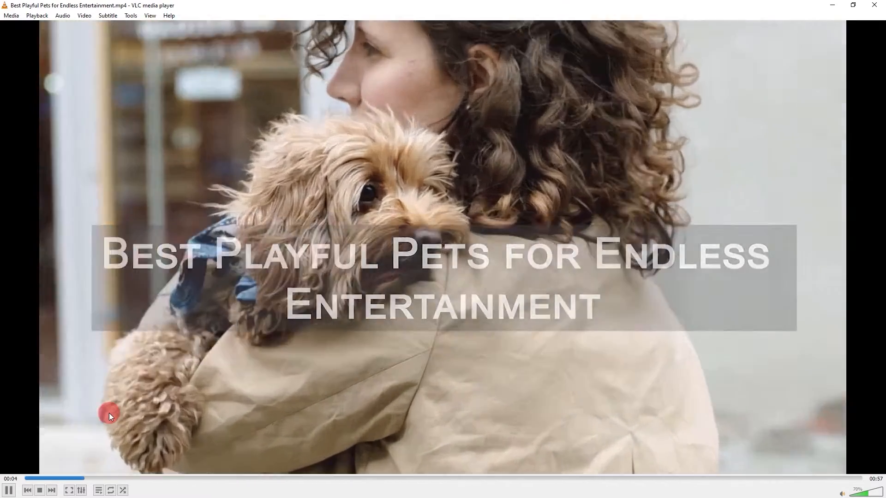
pyautogui.press('space')
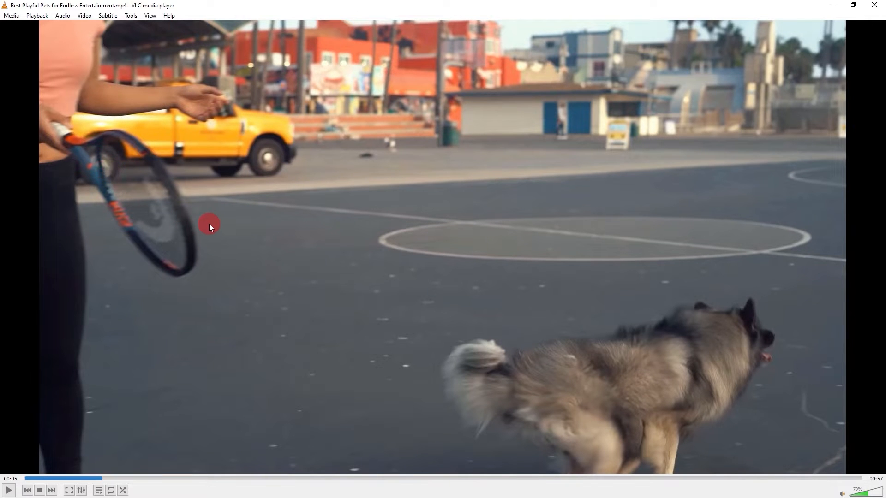
pyautogui.press('space')
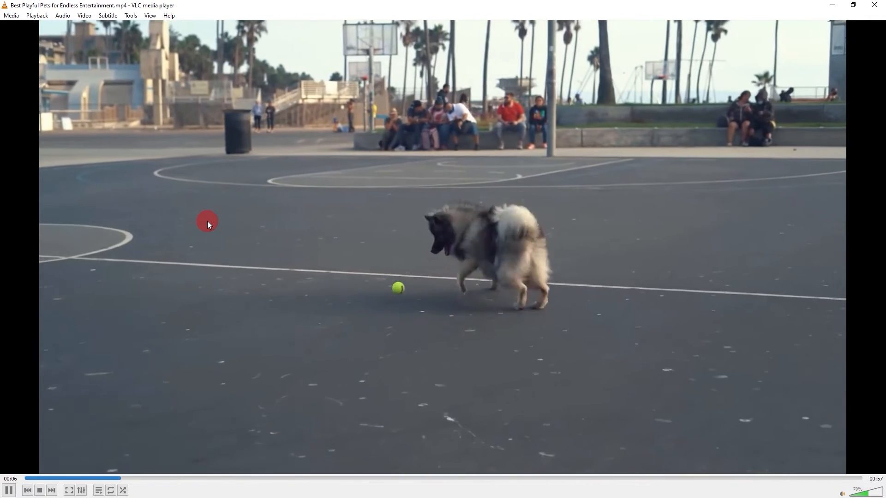
pyautogui.press('space')
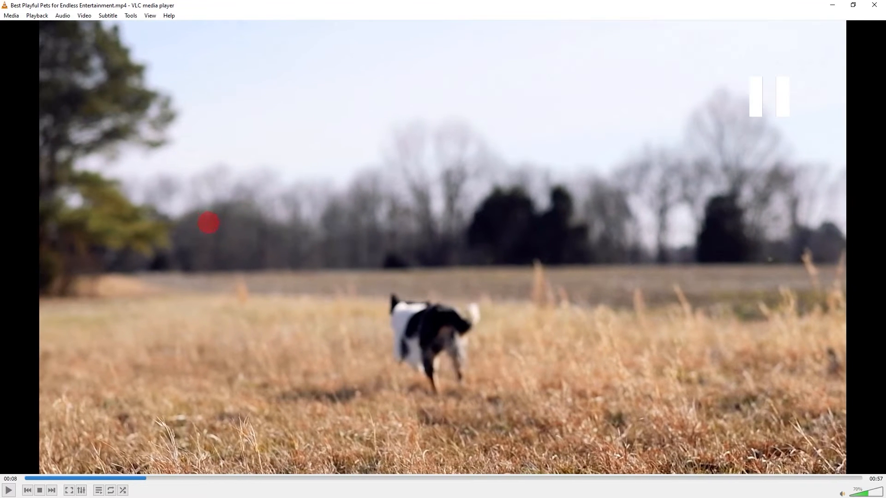
pyautogui.click(838, 6)
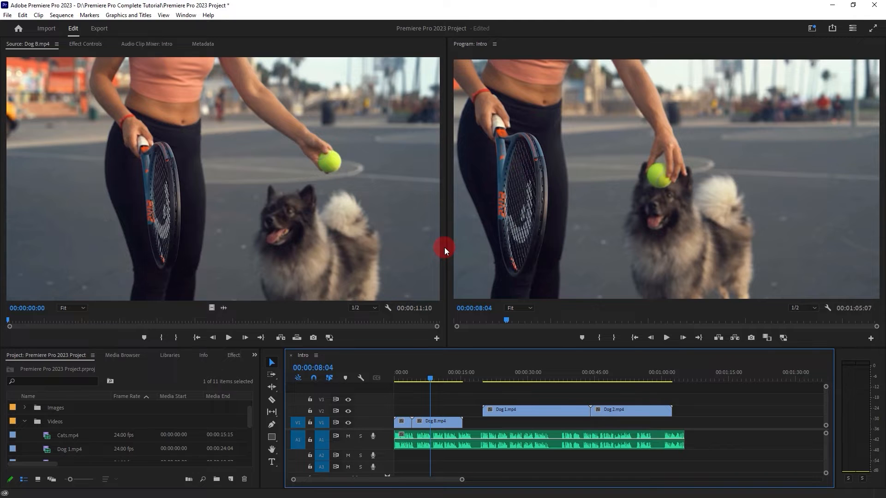
# Step: Locate the frame at 00:00:11:19 in Dog B.mp4 and trim the clip's start to that point
pyautogui.click(424, 378)
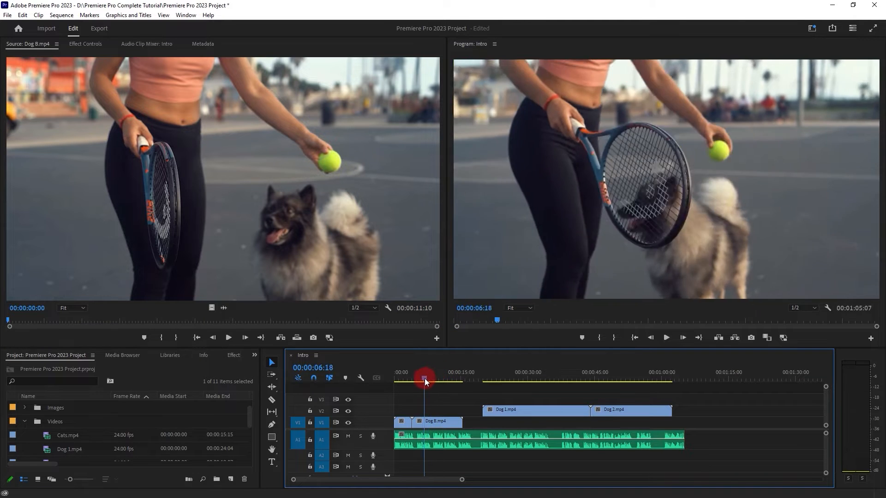
pyautogui.moveTo(425, 378); pyautogui.dragTo(416, 378)
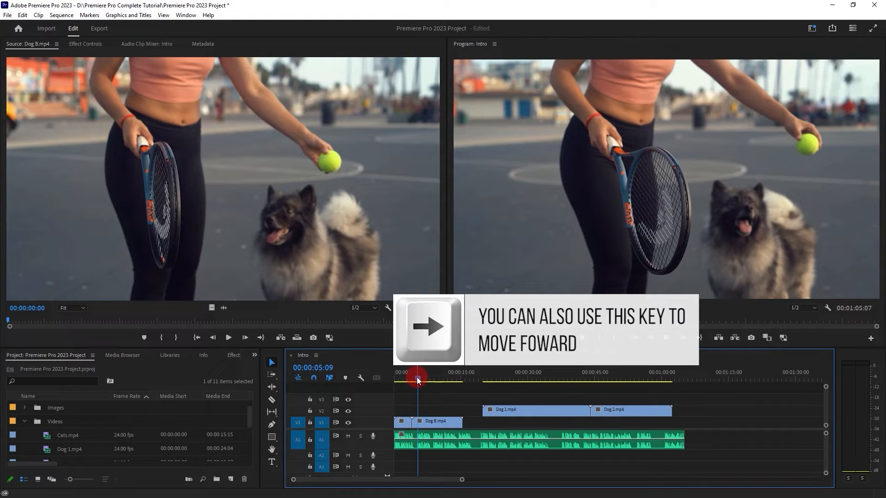
pyautogui.moveTo(417, 378); pyautogui.dragTo(445, 387)
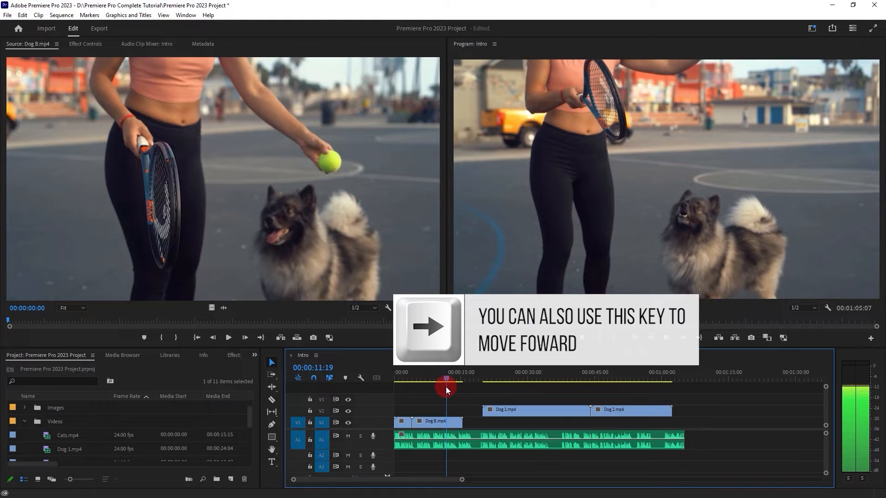
pyautogui.press('Right')
pyautogui.press('Right')
pyautogui.press('Right')
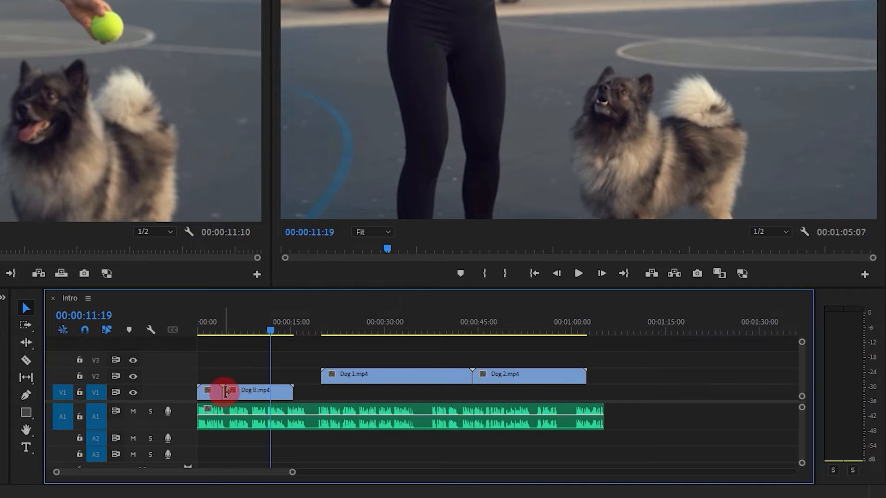
pyautogui.click(258, 394)
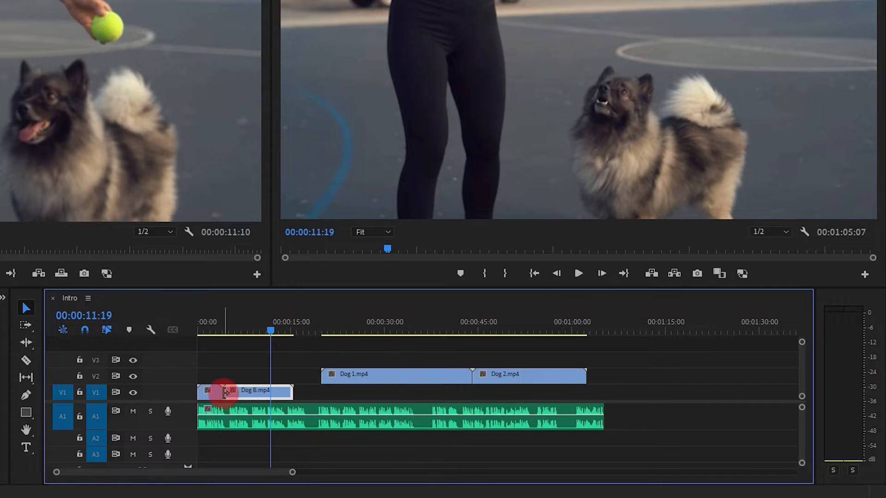
pyautogui.moveTo(224, 392); pyautogui.dragTo(271, 392)
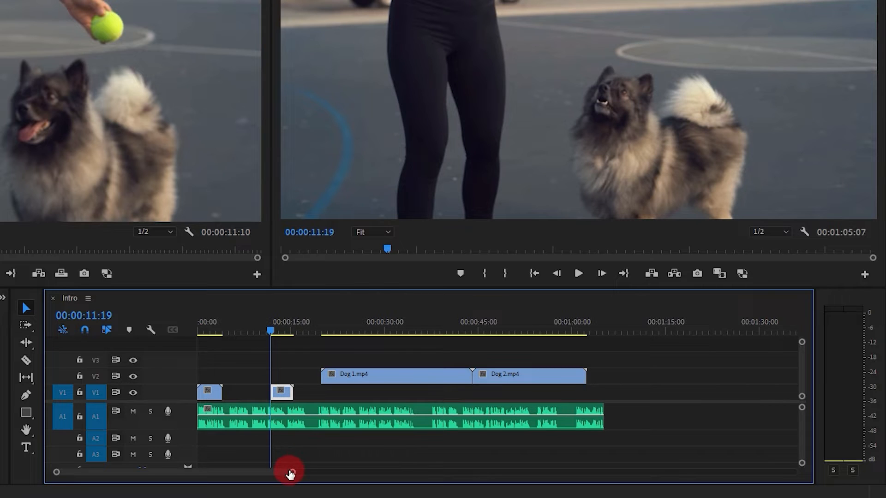
# Step: Move the trimmed Dog B.mp4 on V1 to start just before 00:00:05:00, and play it against the narration to check its timing
pyautogui.moveTo(272, 392); pyautogui.dragTo(243, 393)
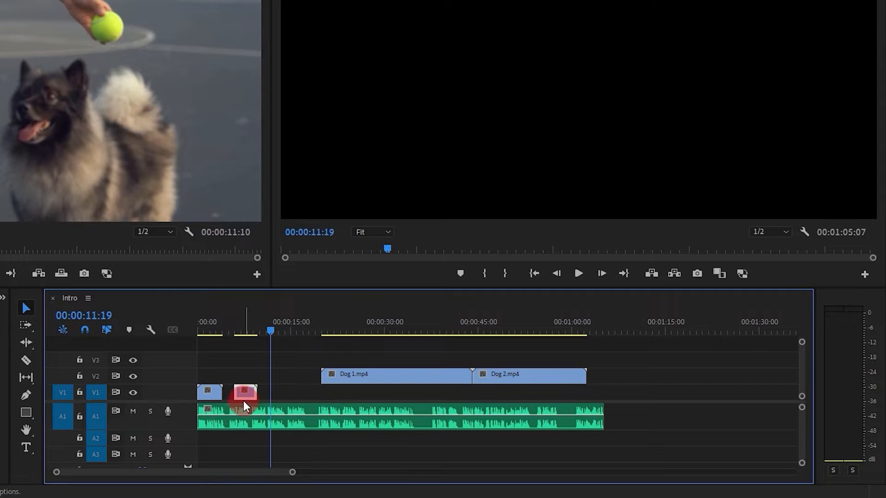
pyautogui.scroll(5, 239, 393)
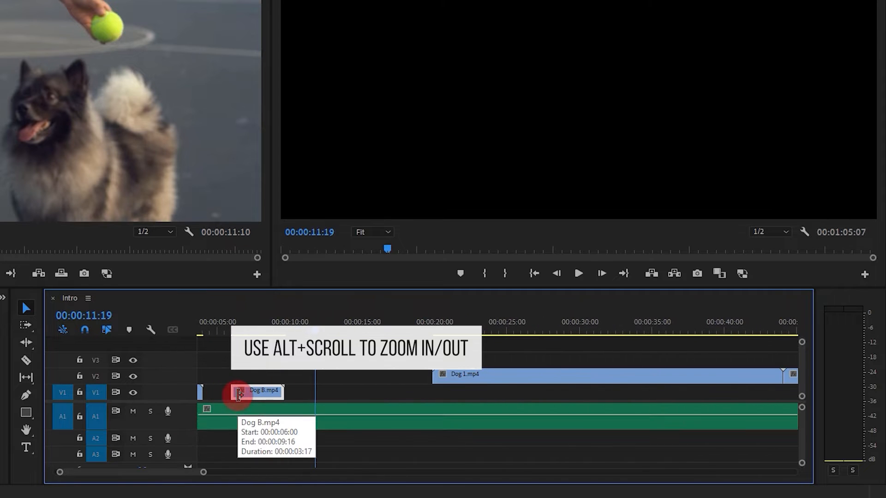
pyautogui.moveTo(184, 475); pyautogui.dragTo(168, 472)
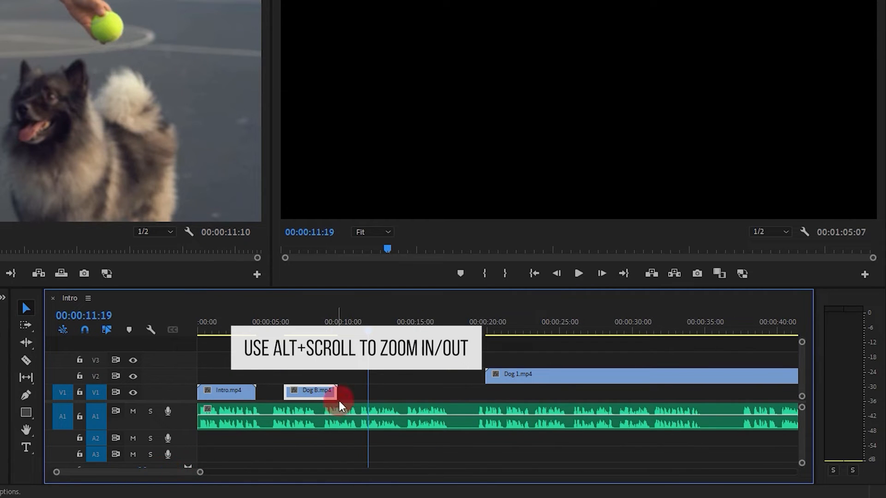
pyautogui.moveTo(317, 390); pyautogui.dragTo(296, 394)
pyautogui.moveTo(281, 325); pyautogui.dragTo(266, 323)
pyautogui.press('space')
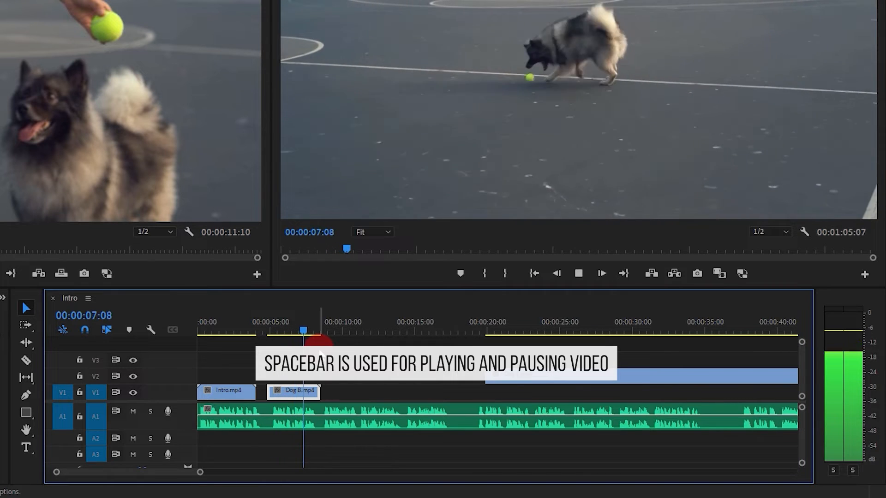
pyautogui.press('space')
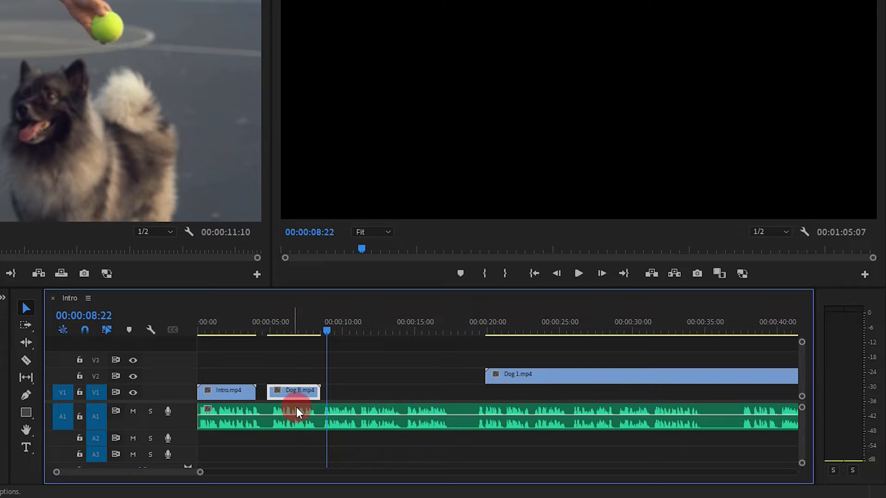
# Step: Try to extend the end of Intro.mp4 to the start of Dog B.mp4
pyautogui.moveTo(294, 394)
pyautogui.click(247, 390)
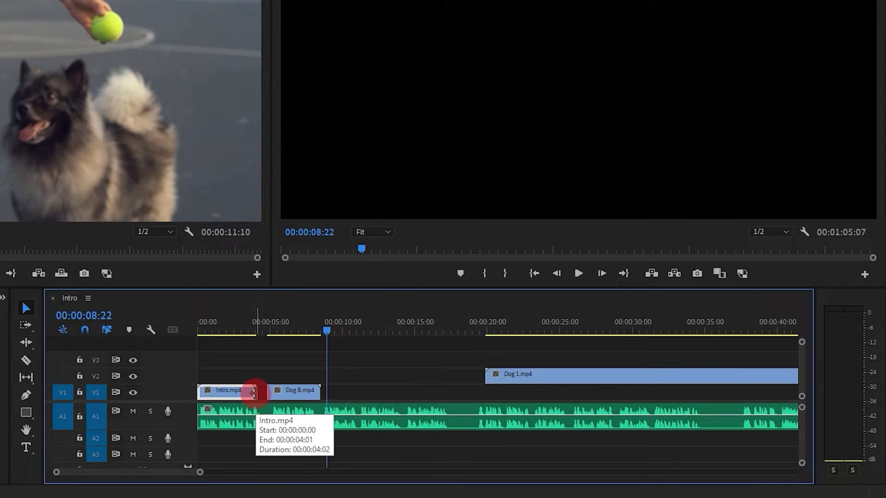
pyautogui.moveTo(253, 393); pyautogui.dragTo(271, 393)
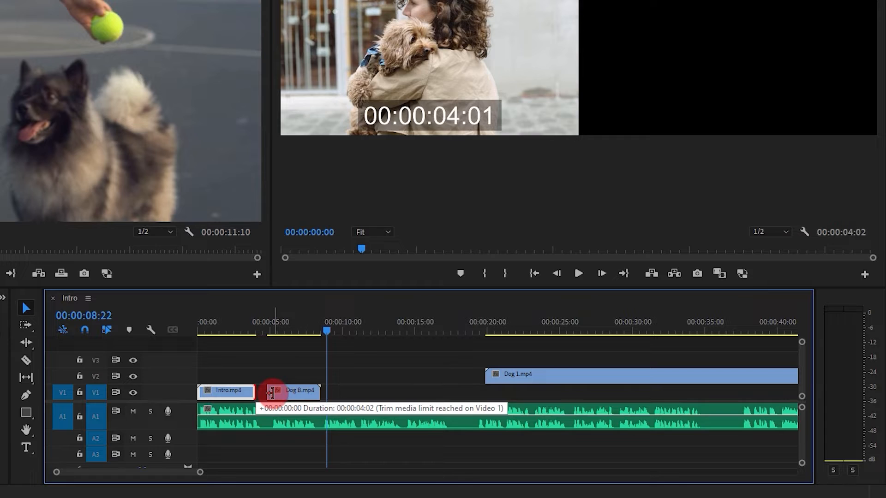
pyautogui.moveTo(271, 393); pyautogui.dragTo(273, 392)
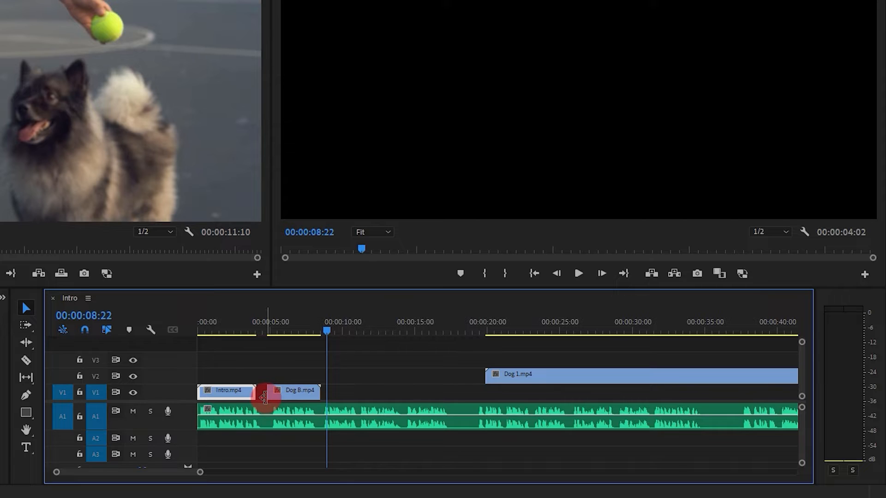
# Step: Play Intro.mp4 from the start of the sequence, stop at 00:00:02:21, and select the clip on the timeline
pyautogui.click(240, 398)
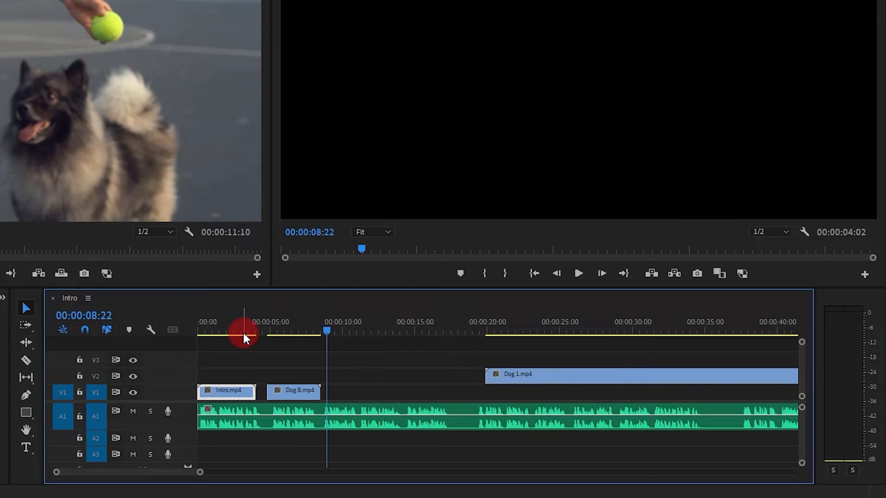
pyautogui.click(198, 326)
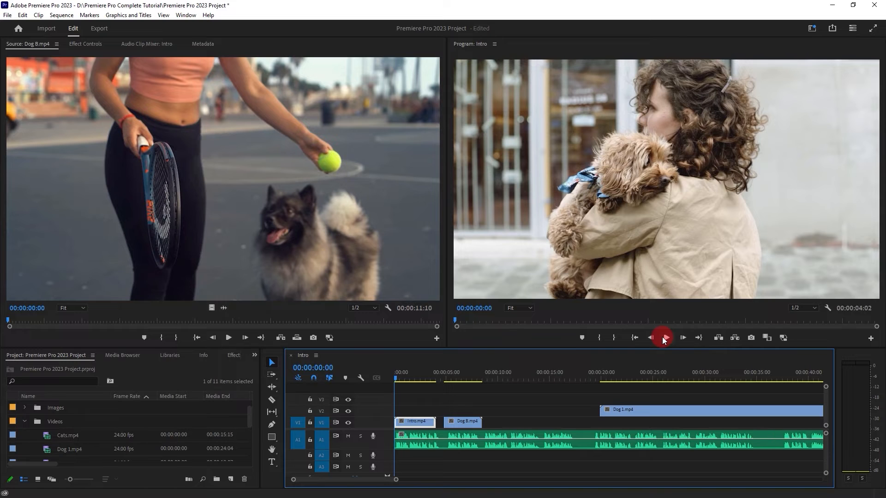
pyautogui.click(665, 338)
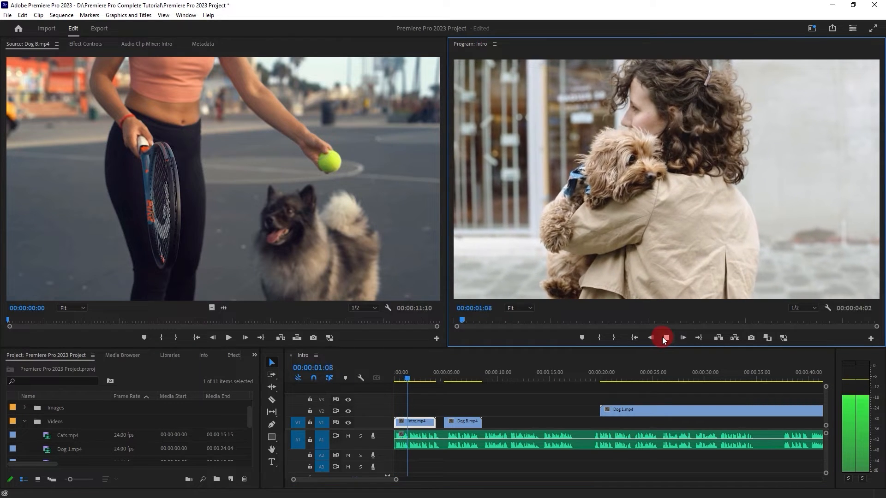
pyautogui.click(664, 338)
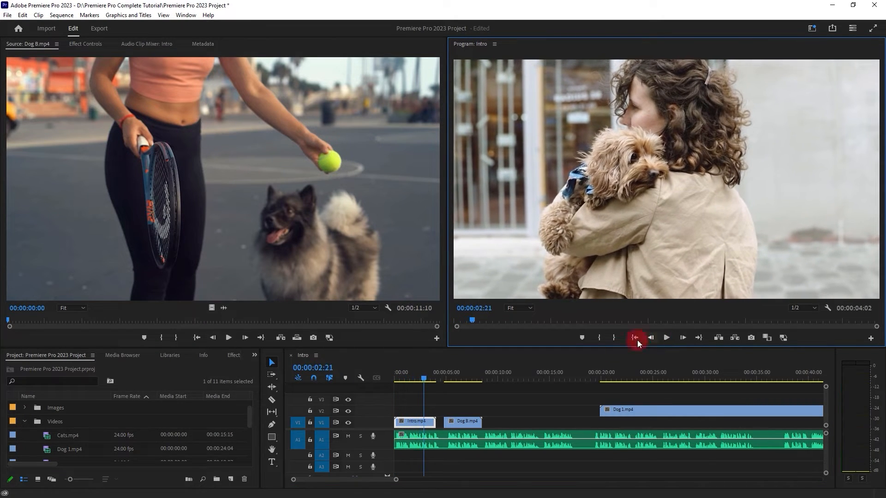
pyautogui.click(418, 423)
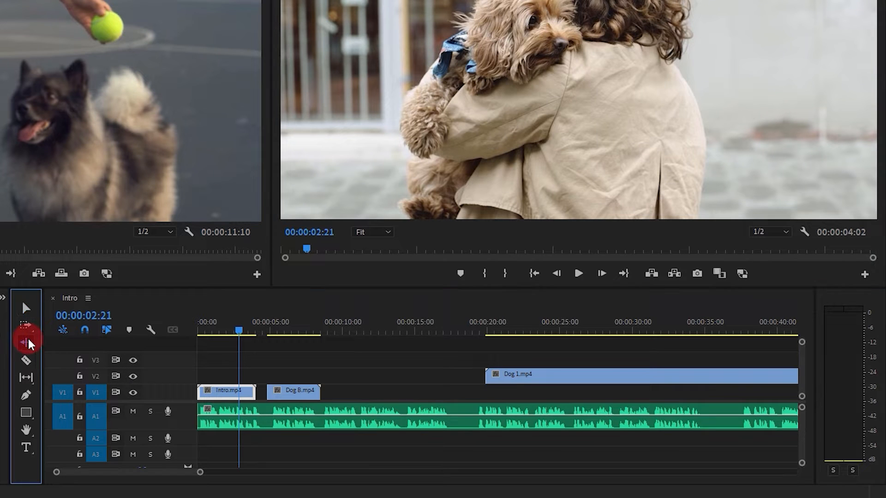
# Step: Rate-stretch Intro.mp4 on V1 by 18 frames so its end meets the start of Dog B.mp4
pyautogui.moveTo(29, 344); pyautogui.dragTo(85, 375)
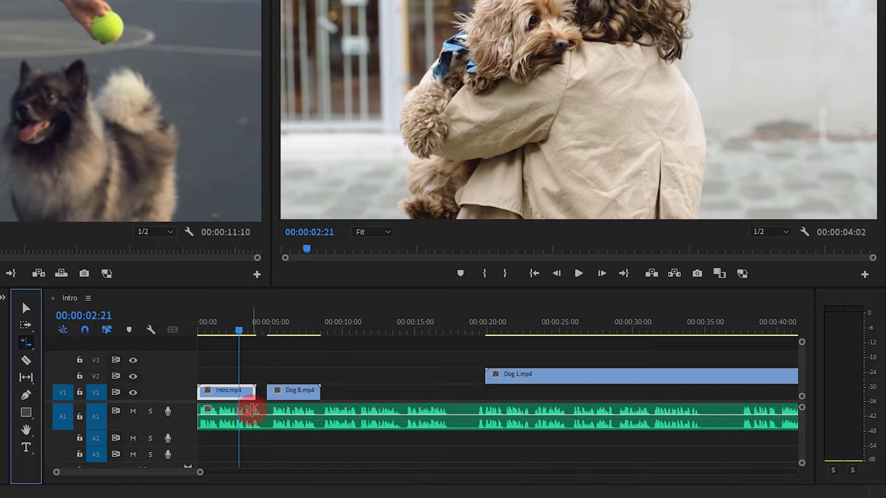
pyautogui.moveTo(253, 396)
pyautogui.mouseDown()
pyautogui.moveTo(240, 393)
pyautogui.moveTo(255, 395)
pyautogui.mouseUp()
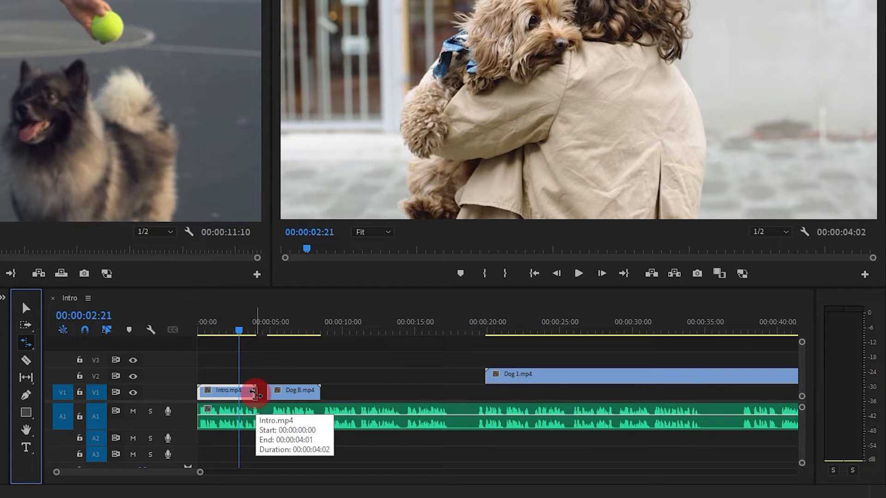
pyautogui.click(256, 394)
pyautogui.moveTo(255, 394); pyautogui.dragTo(265, 393)
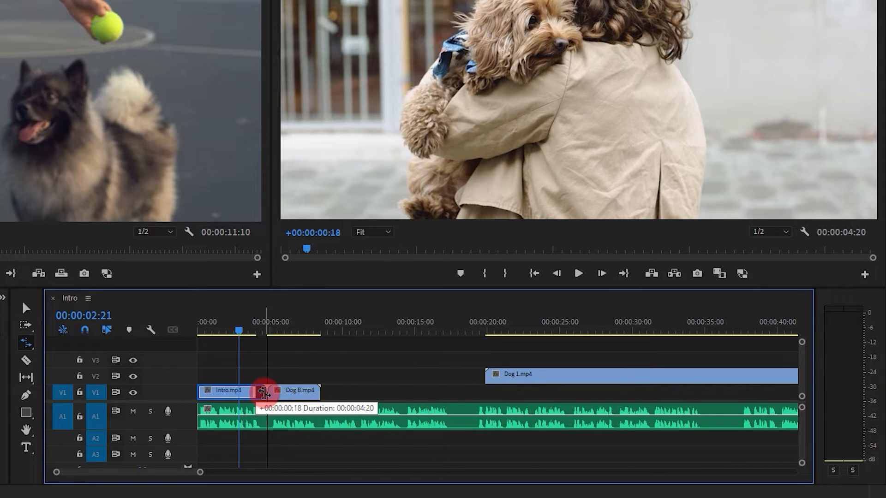
pyautogui.moveTo(264, 393); pyautogui.dragTo(264, 393)
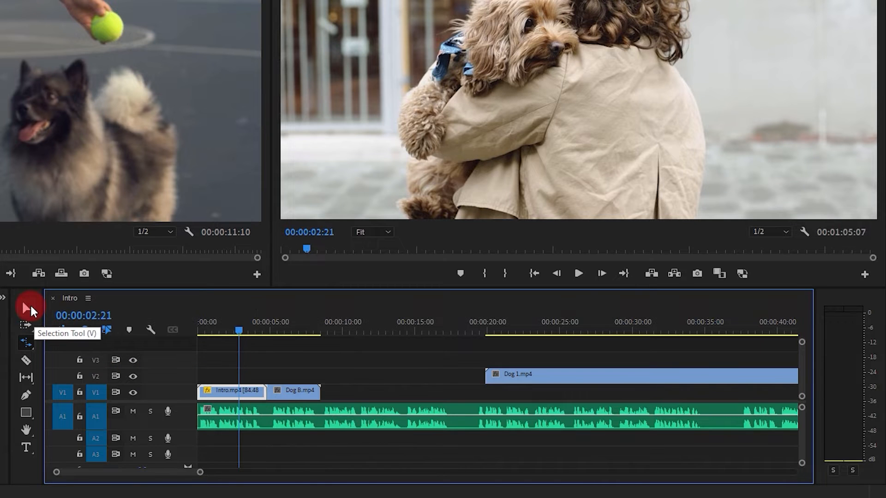
# Step: Reset the speed of Intro.mp4 to 100% in its clip speed and duration settings
pyautogui.click(30, 308)
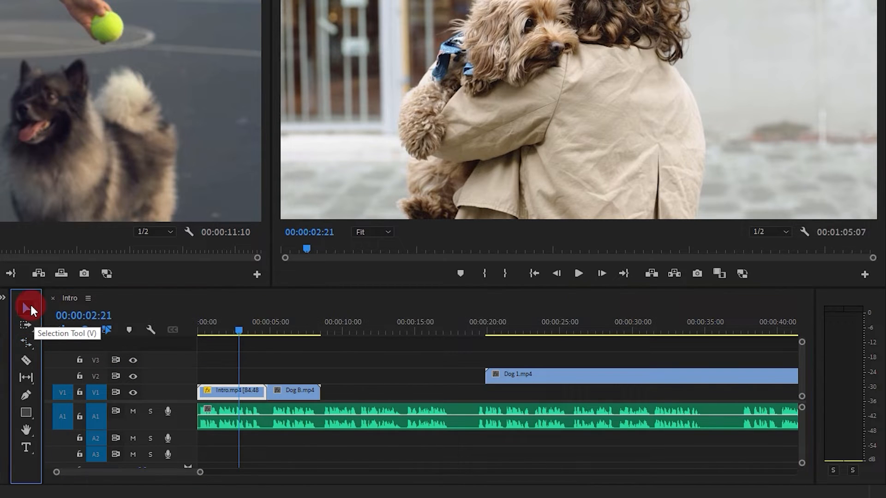
pyautogui.click(224, 393)
pyautogui.rightClick(223, 392)
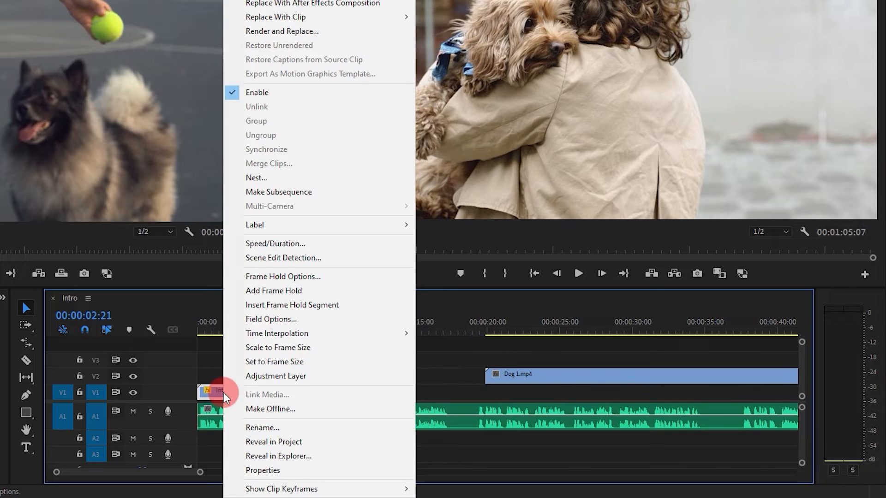
pyautogui.click(303, 247)
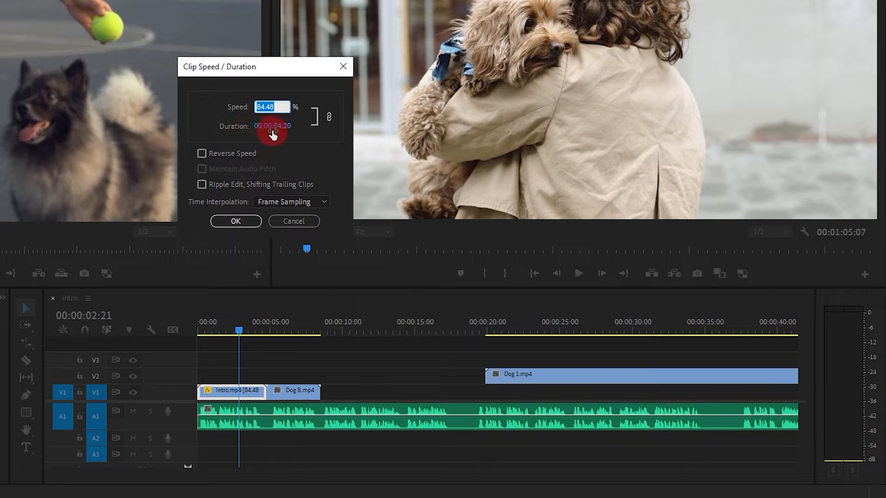
pyautogui.click(272, 107)
pyautogui.moveTo(272, 99); pyautogui.dragTo(236, 107)
pyautogui.press('Right')
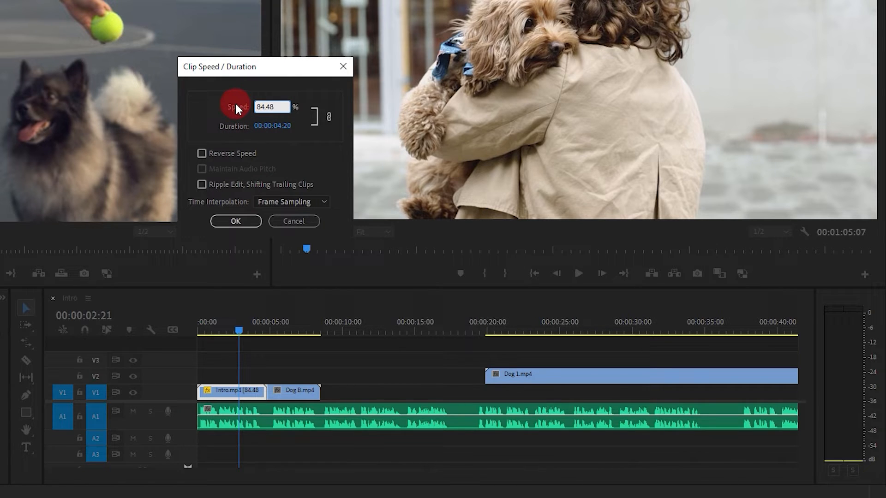
pyautogui.press('BackSpace')
pyautogui.press('BackSpace')
pyautogui.press('BackSpace')
pyautogui.press('BackSpace')
pyautogui.press('BackSpace')
pyautogui.write('100')
pyautogui.click(238, 221)
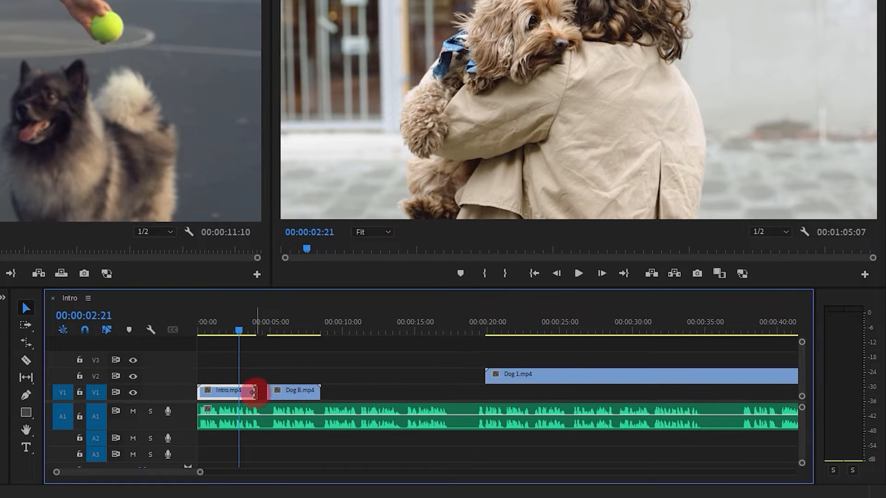
# Step: Try a speed of 80% on Intro.mp4, and undo that speed change
pyautogui.rightClick(217, 393)
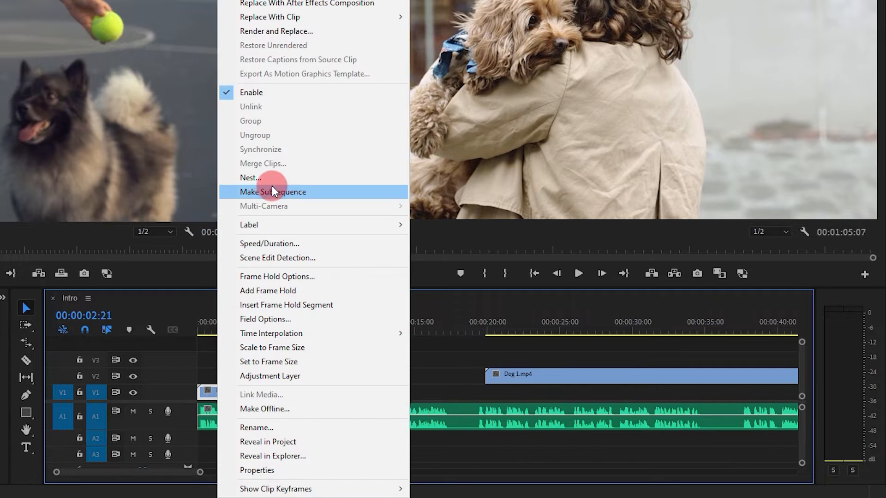
pyautogui.click(284, 243)
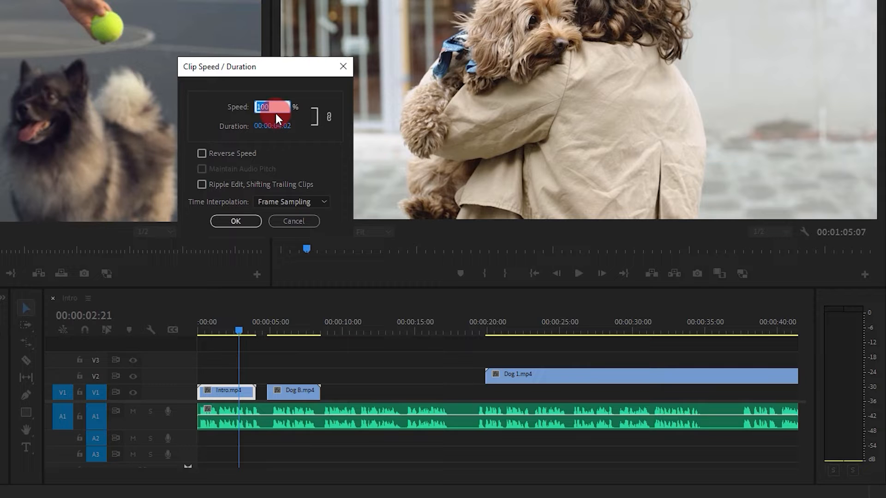
pyautogui.write('80')
pyautogui.press('Return')
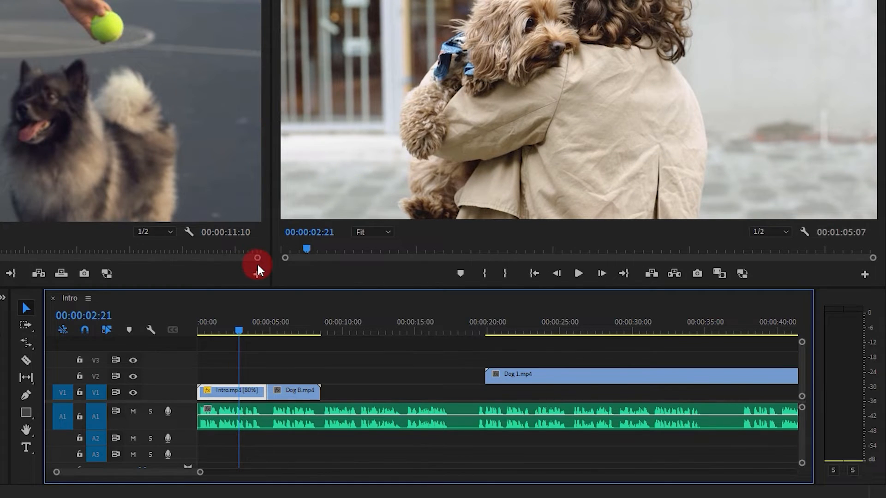
pyautogui.hotkey('ctrl', 'z')
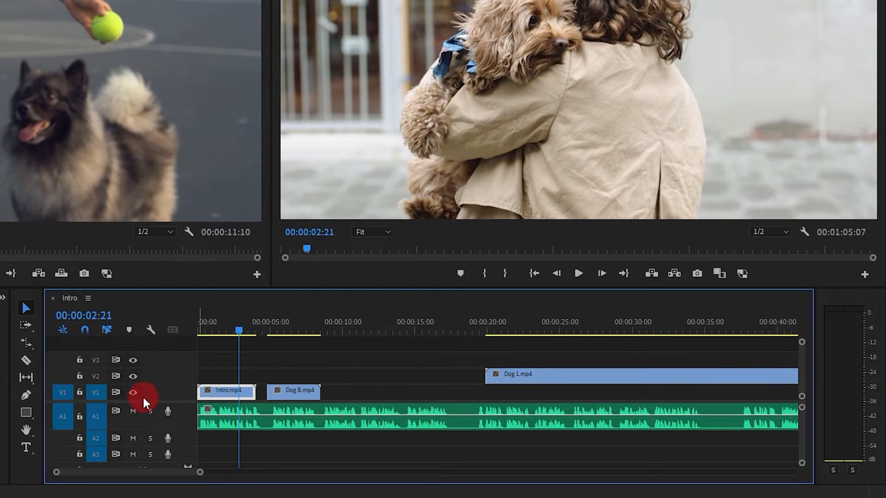
# Step: Rate-stretch Intro.mp4 to fill the gap before Dog B.mp4, and play the sequence from the beginning past the end of Dog B.mp4
pyautogui.click(26, 344)
pyautogui.moveTo(255, 392); pyautogui.dragTo(265, 393)
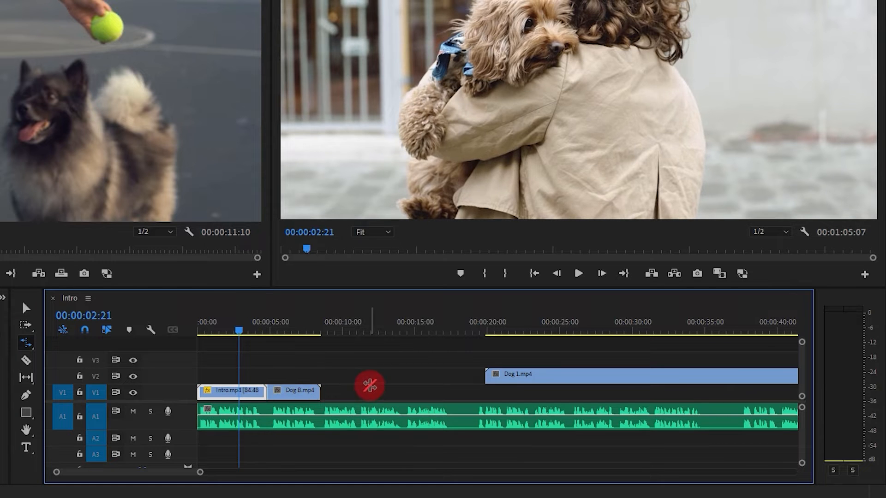
pyautogui.press('Home')
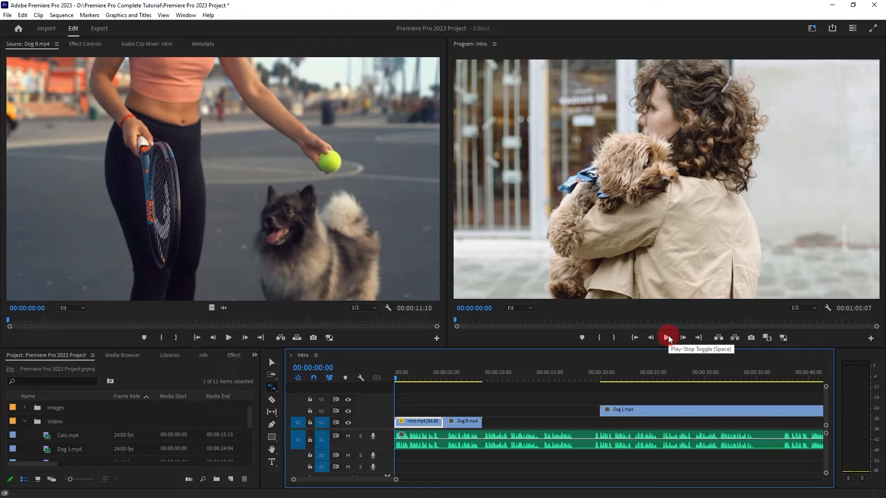
pyautogui.click(667, 338)
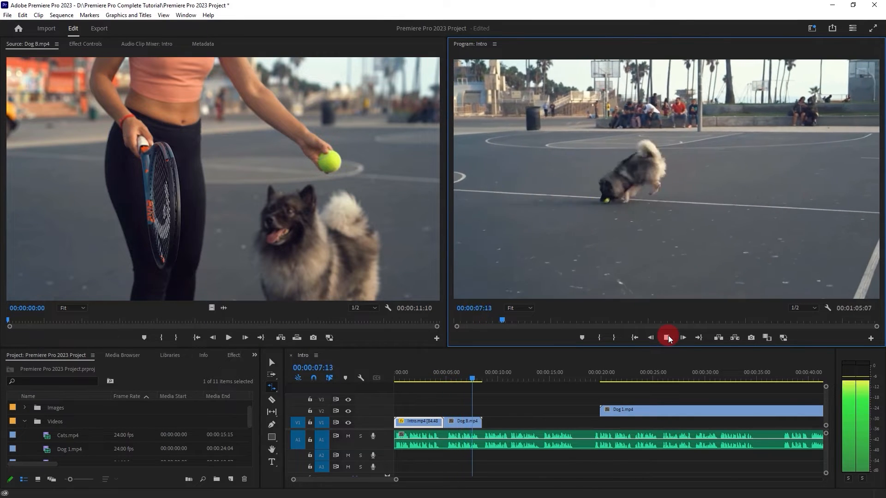
pyautogui.click(666, 337)
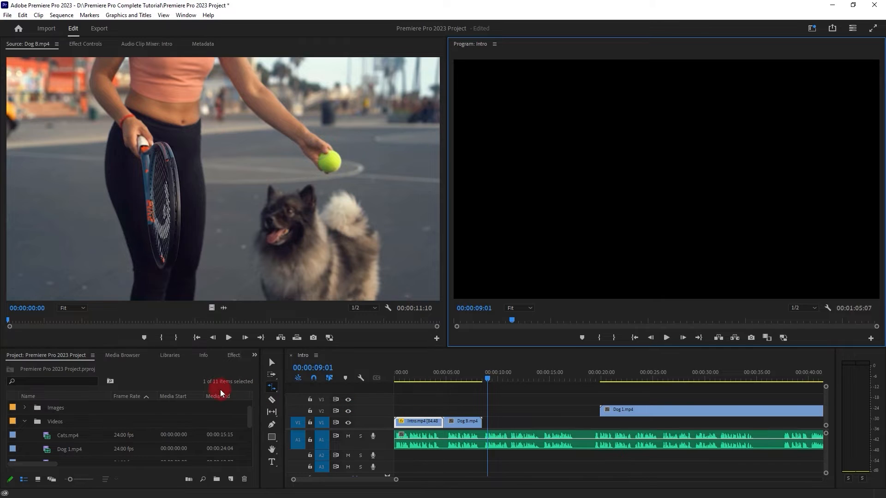
pyautogui.click(272, 363)
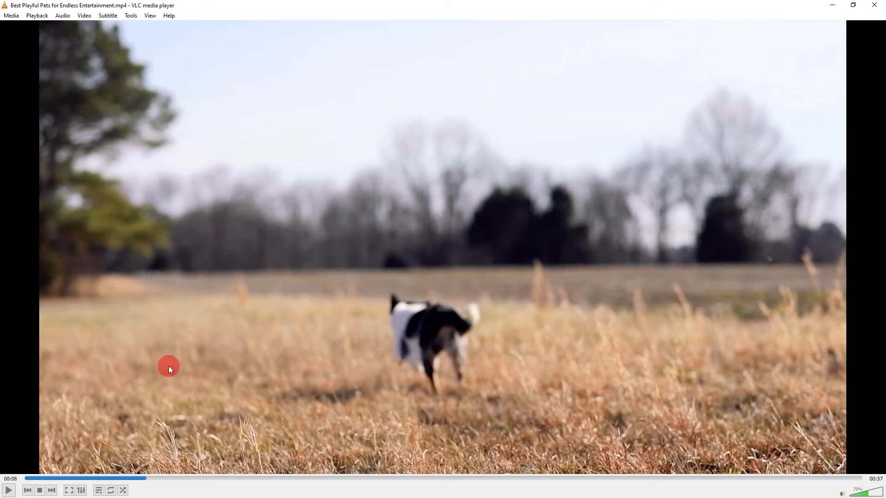
# Step: Switch to VLC and replay the frisbee dog shot in the finished example video from about 00:07
pyautogui.click(10, 491)
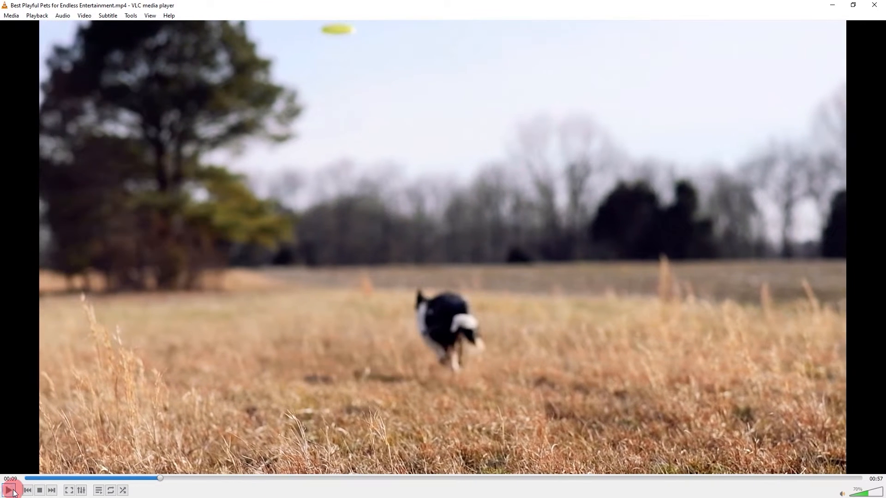
pyautogui.click(132, 478)
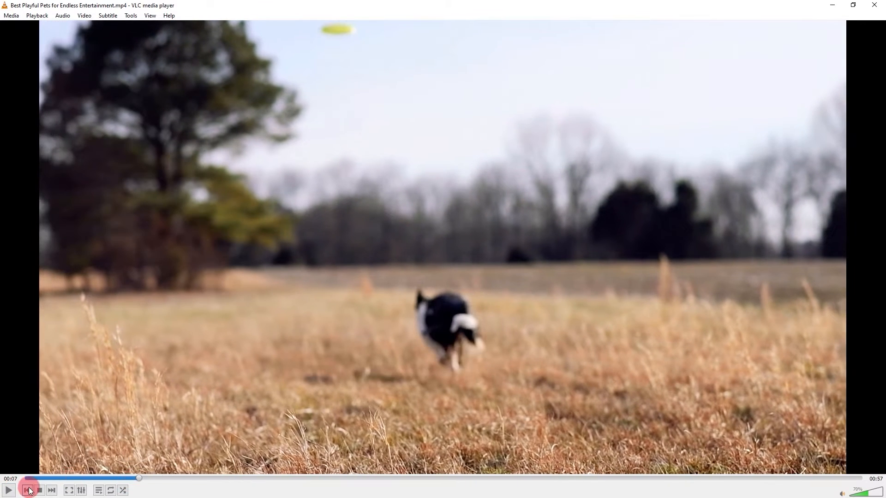
pyautogui.click(10, 491)
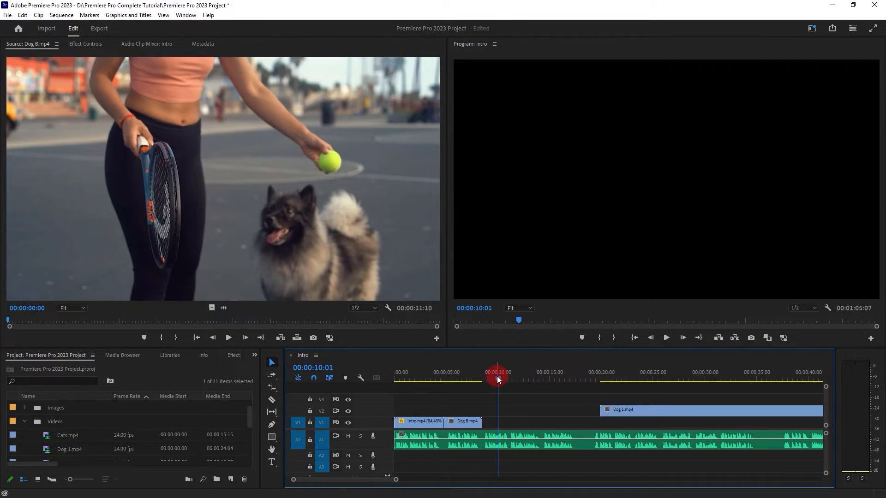
# Step: Switch back to Premiere Pro, move Dog 1.mp4 on V2 to the sequence start, and try trimming its end to 00:00:11:10
pyautogui.click(522, 381)
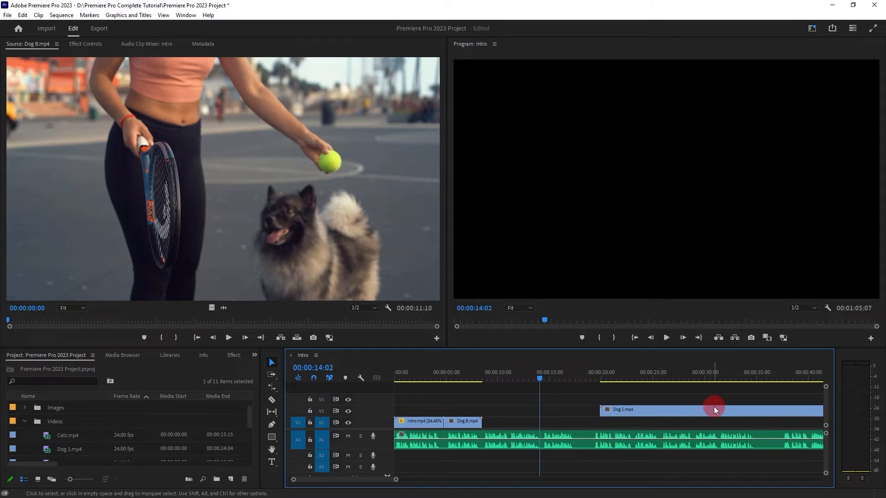
pyautogui.moveTo(762, 410); pyautogui.dragTo(550, 418)
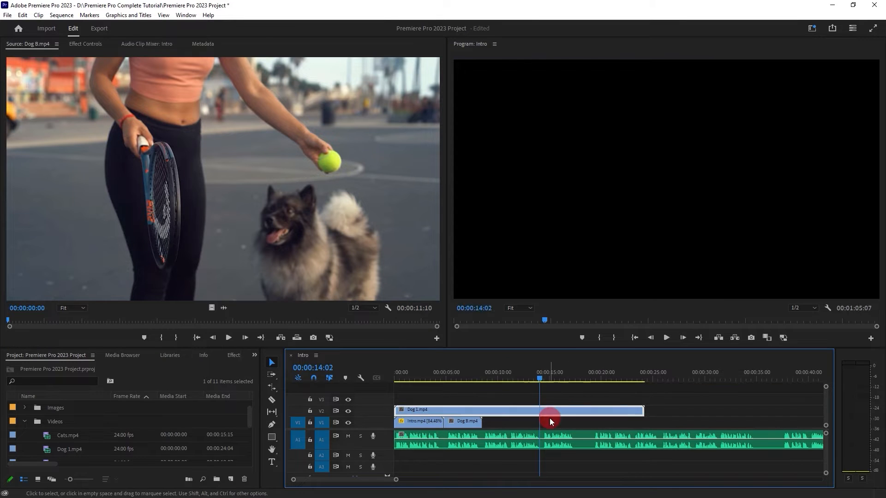
pyautogui.moveTo(538, 377); pyautogui.dragTo(363, 374)
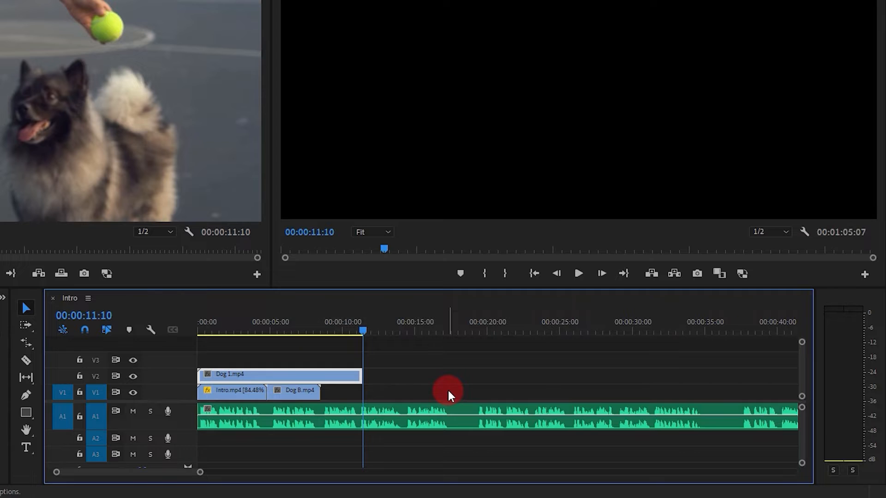
pyautogui.hotkey('ctrl', 'z')
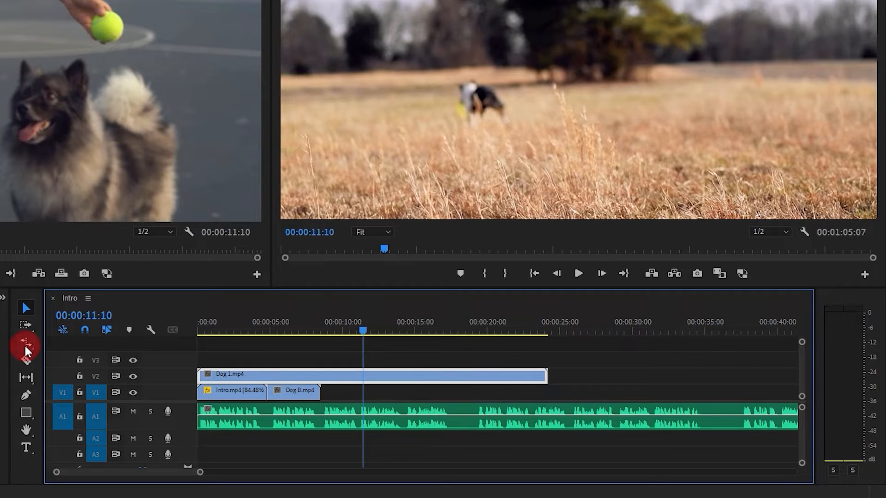
# Step: Split Dog 1.mp4 on V2 at 00:00:11:10 with the Razor tool and delete the portion after the cut
pyautogui.click(29, 358)
pyautogui.click(363, 375)
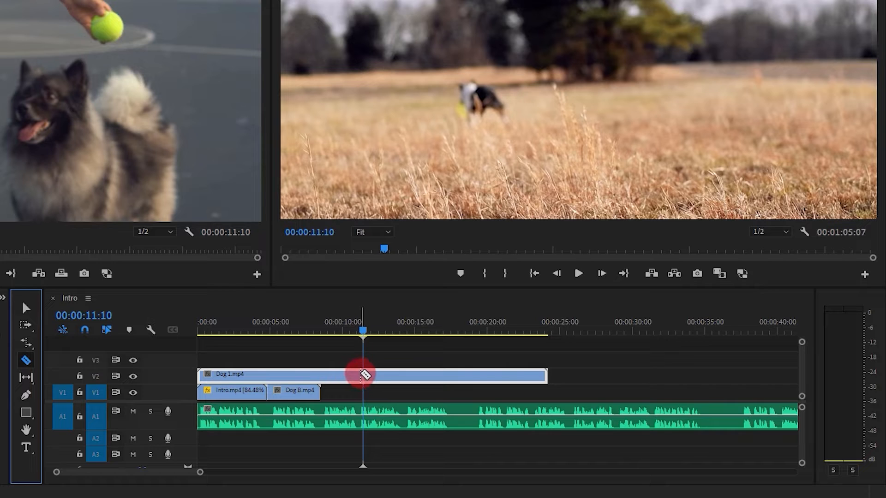
pyautogui.click(363, 375)
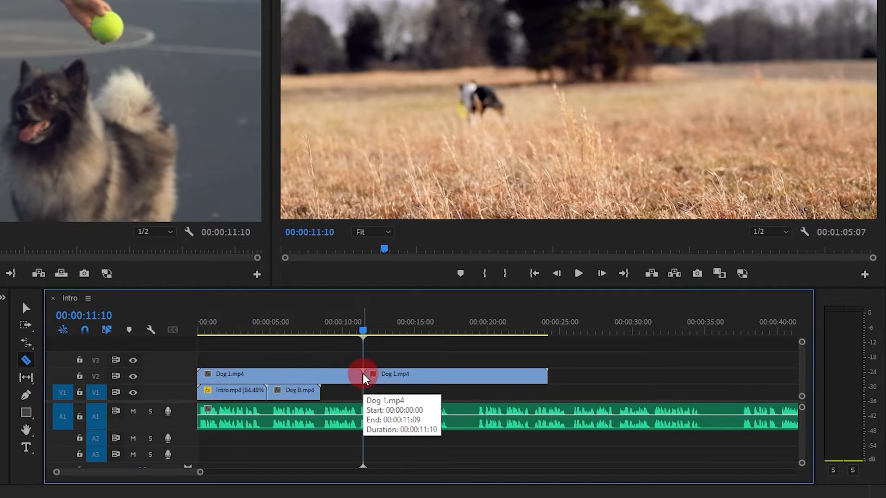
pyautogui.click(26, 308)
pyautogui.click(447, 377)
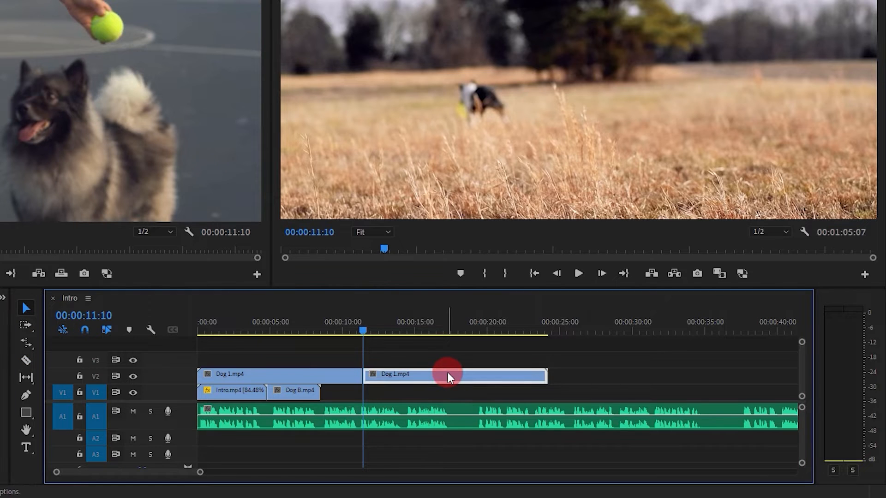
pyautogui.press('Delete')
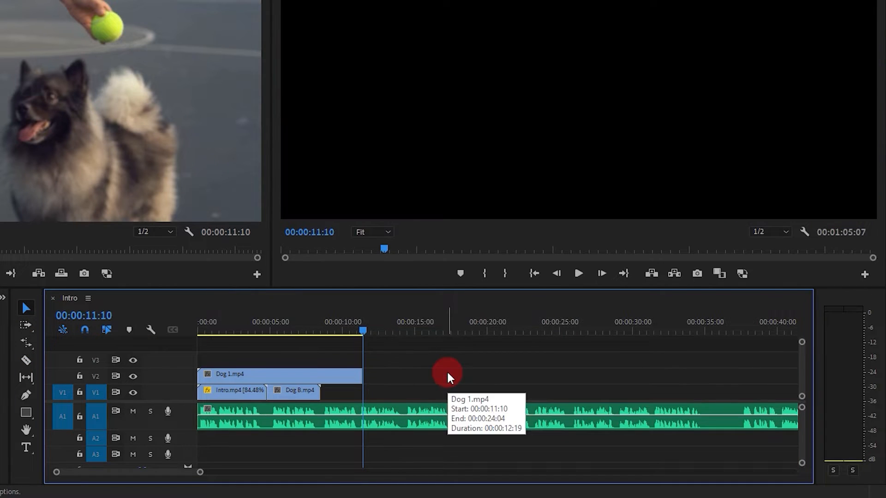
# Step: Trim the start of Dog 1.mp4 to 00:00:08:13 and move the clip down to V1, directly after Dog B.mp4
pyautogui.moveTo(362, 330); pyautogui.dragTo(356, 331)
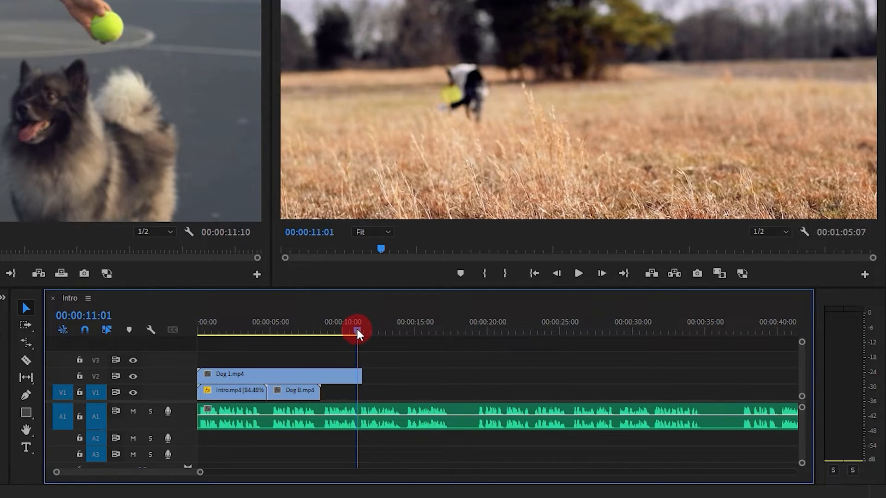
pyautogui.moveTo(356, 331); pyautogui.dragTo(323, 331)
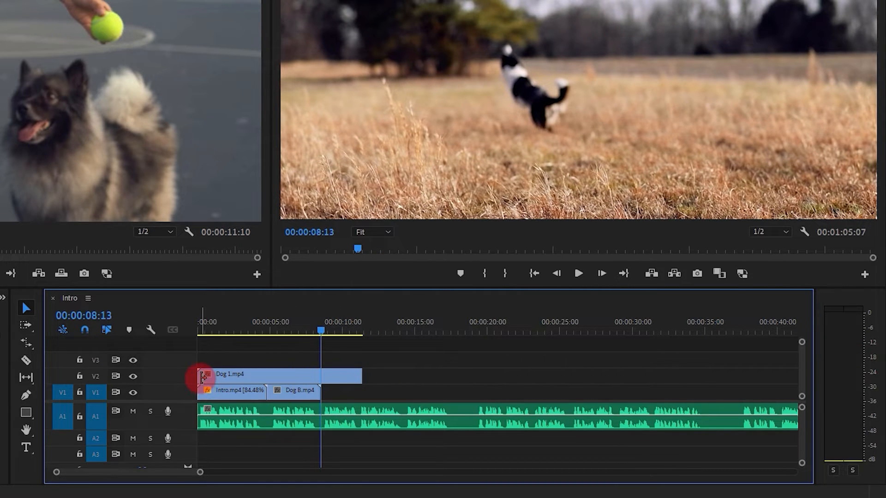
pyautogui.moveTo(202, 376); pyautogui.dragTo(322, 378)
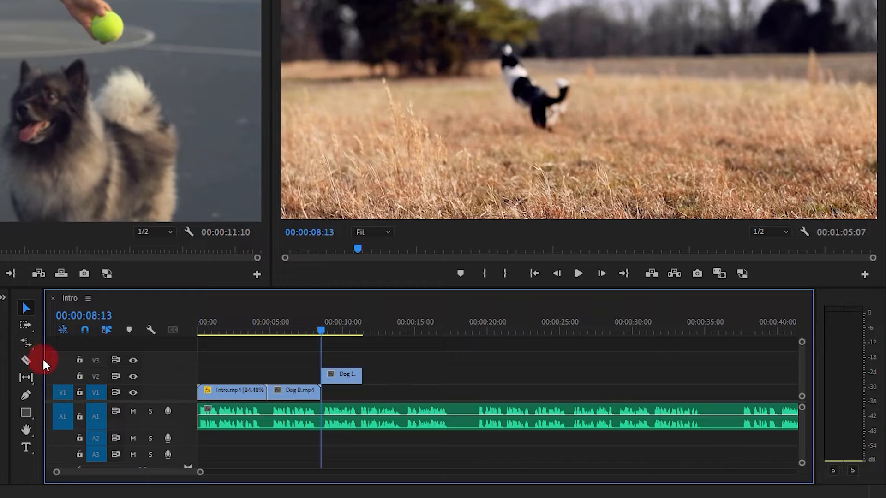
pyautogui.moveTo(339, 373); pyautogui.dragTo(340, 391)
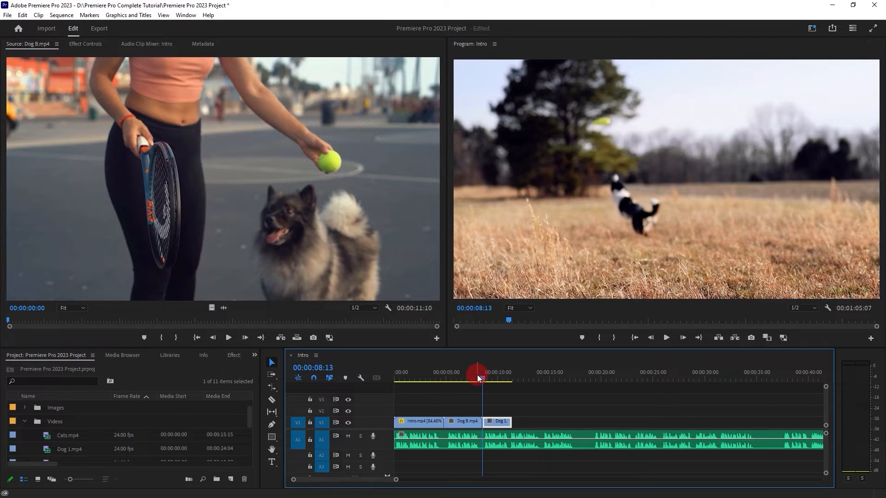
# Step: Play the sequence from just before Dog 1.mp4 to just past its end to check the cut against the narration
pyautogui.click(477, 374)
pyautogui.press('space')
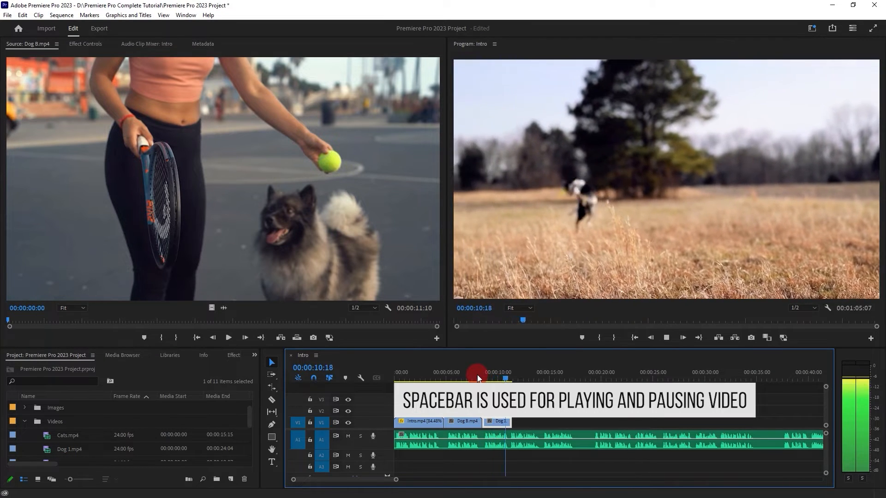
pyautogui.press('space')
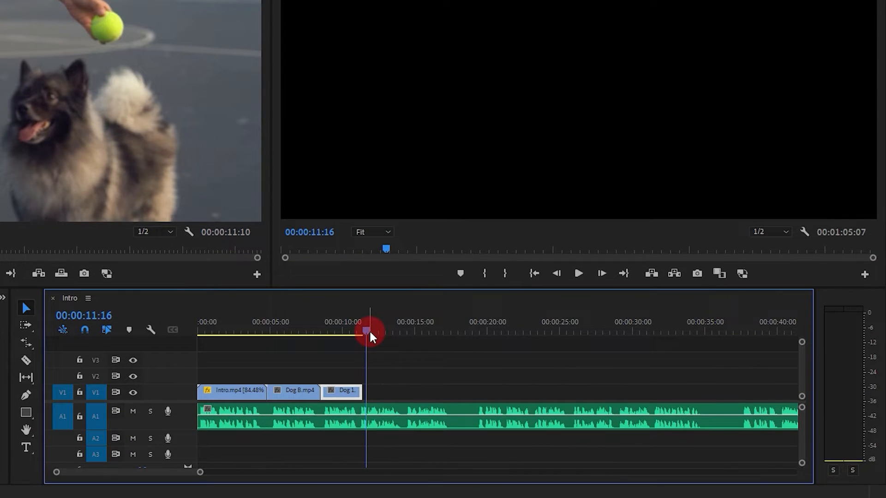
# Step: Move Dog 2.mp4 on V2 back along the timeline so it starts at 00:00:11:10, where Dog 1.mp4 ends
pyautogui.moveTo(517, 377); pyautogui.dragTo(514, 377)
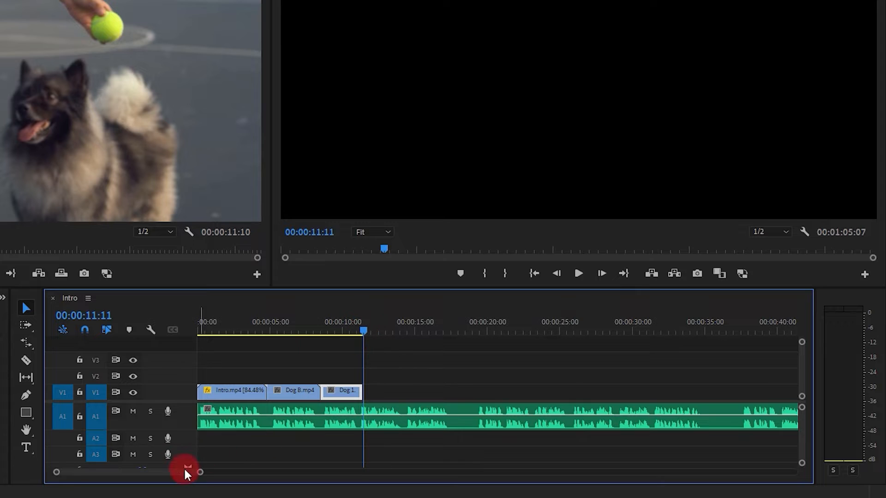
pyautogui.scroll(-5, 188, 470)
pyautogui.moveTo(671, 372); pyautogui.dragTo(301, 375)
pyautogui.moveTo(182, 472); pyautogui.dragTo(165, 472)
pyautogui.moveTo(531, 373); pyautogui.dragTo(446, 372)
pyautogui.moveTo(361, 331); pyautogui.dragTo(317, 333)
pyautogui.moveTo(433, 378); pyautogui.dragTo(390, 375)
pyautogui.moveTo(316, 330); pyautogui.dragTo(327, 334)
pyautogui.moveTo(379, 364); pyautogui.dragTo(404, 373)
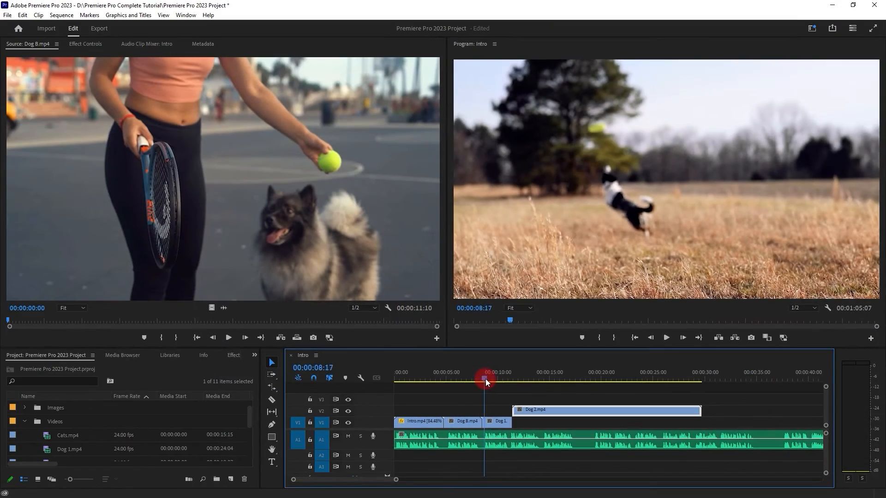
# Step: Play the narration over Dog 2.mp4, stop at 00:00:17:18, and move Dog 2.mp4 down to V1, directly after Dog 1.mp4
pyautogui.moveTo(324, 329); pyautogui.dragTo(353, 332)
pyautogui.moveTo(505, 379); pyautogui.dragTo(530, 377)
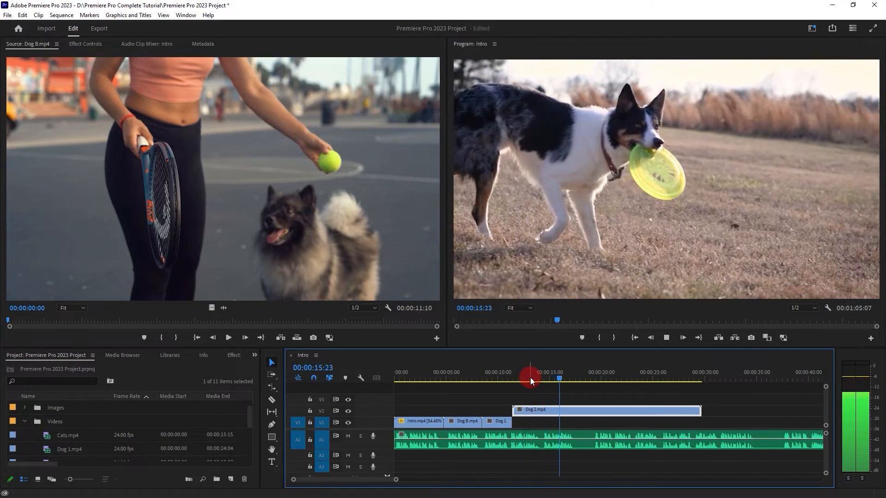
pyautogui.press('space')
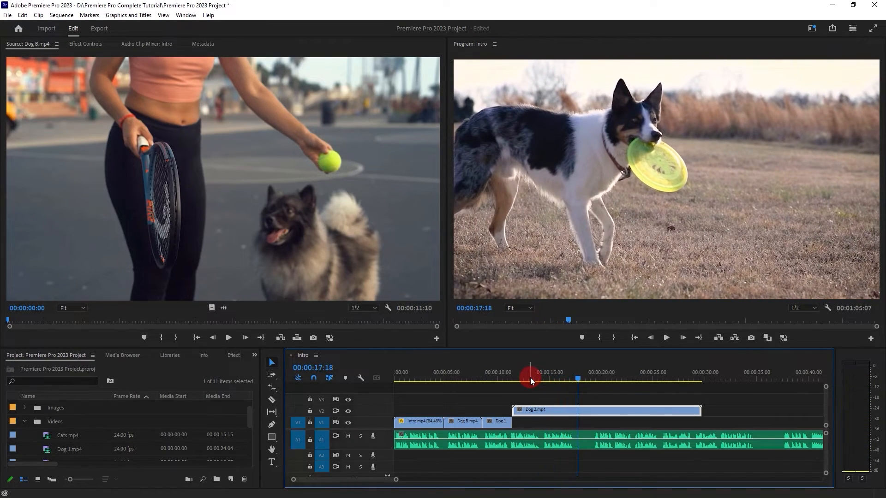
pyautogui.moveTo(578, 410); pyautogui.dragTo(580, 419)
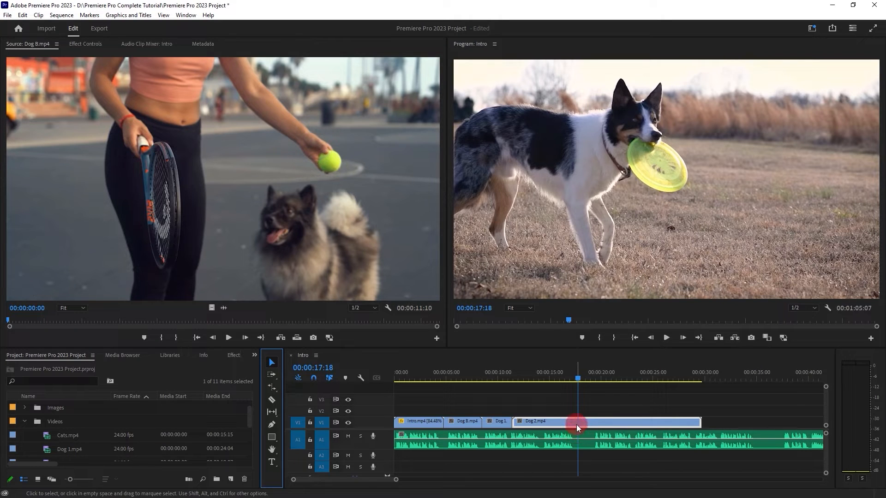
# Step: Split the clips on all tracks with the Razor tool at 00:00:17:18 and again at 00:00:19:00
pyautogui.click(272, 400)
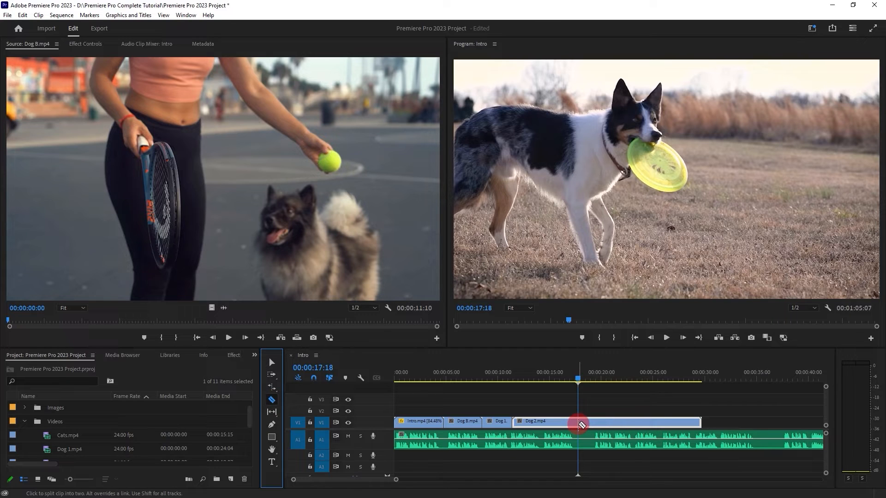
pyautogui.press('shift')
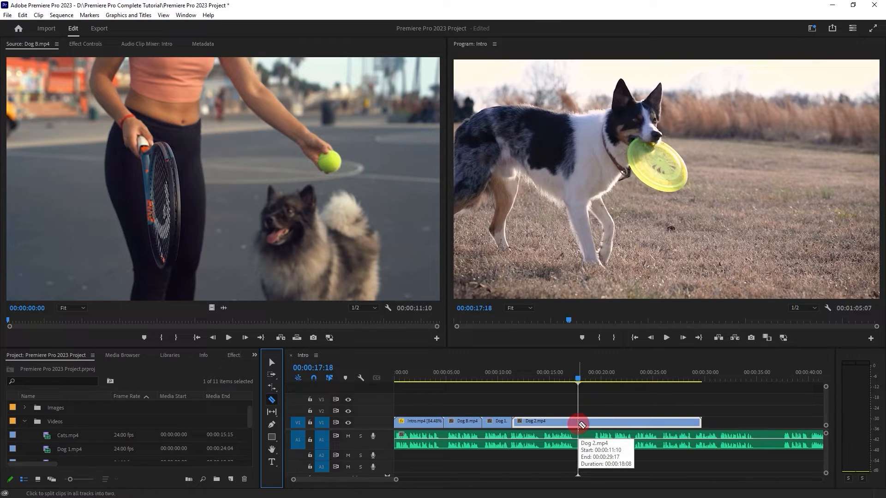
pyautogui.click(579, 423)
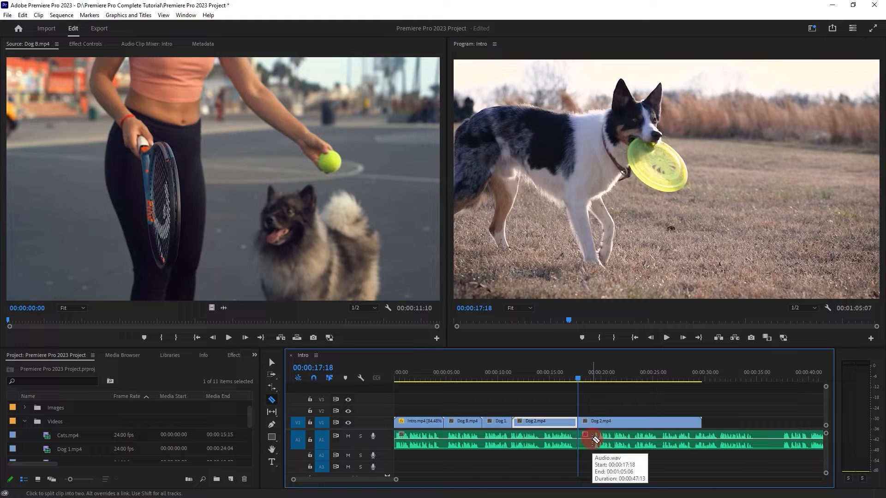
pyautogui.press('shift')
pyautogui.keyDown('shift'); pyautogui.click(594, 441); pyautogui.keyUp('shift')
# Step: Delete both Dog 2.mp4 pieces on V1 after 00:00:17:18
pyautogui.click(272, 363)
pyautogui.moveTo(703, 398); pyautogui.dragTo(583, 427)
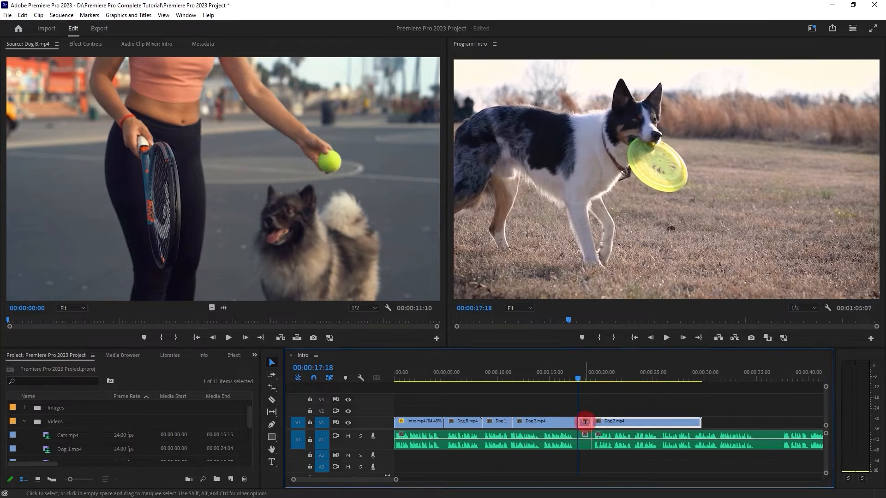
pyautogui.press('Delete')
# Step: Delete the short Audio.wav segment from 00:00:17:18 to 00:00:19:00, close the gap, and undo both deletions
pyautogui.click(585, 441)
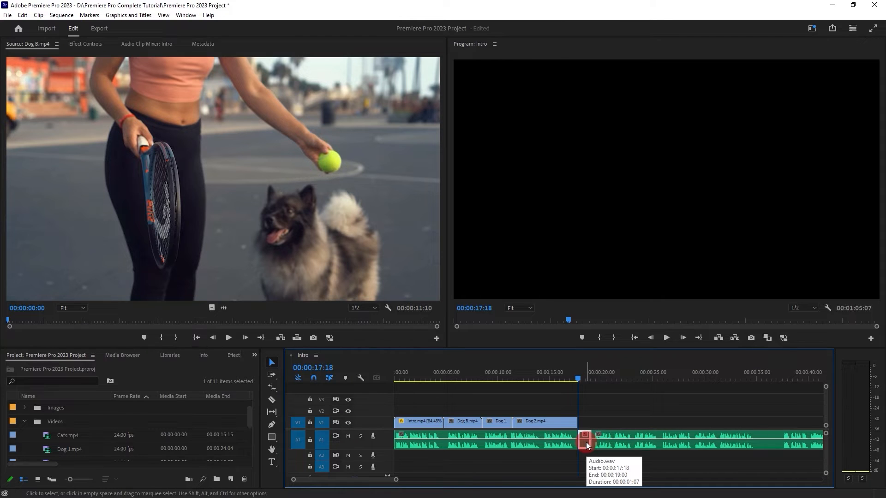
pyautogui.press('Delete')
pyautogui.click(585, 441)
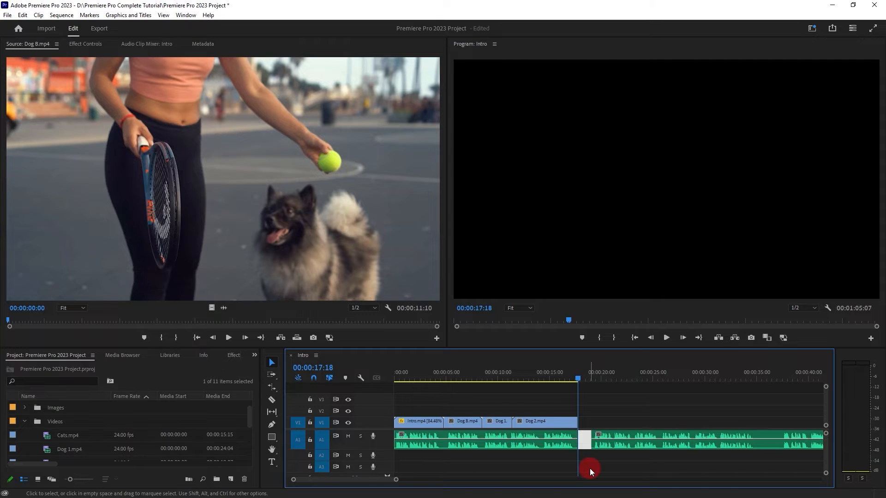
pyautogui.press('Delete')
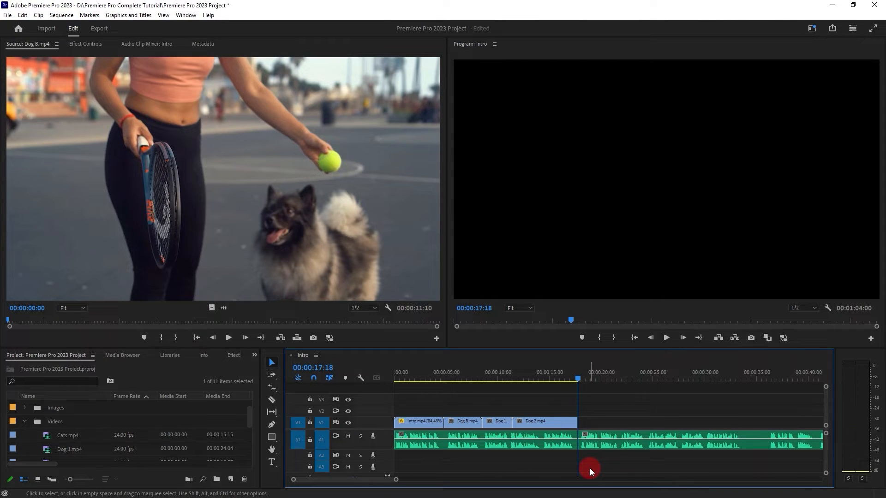
pyautogui.hotkey('ctrl', 'z')
pyautogui.hotkey('ctrl', 'z')
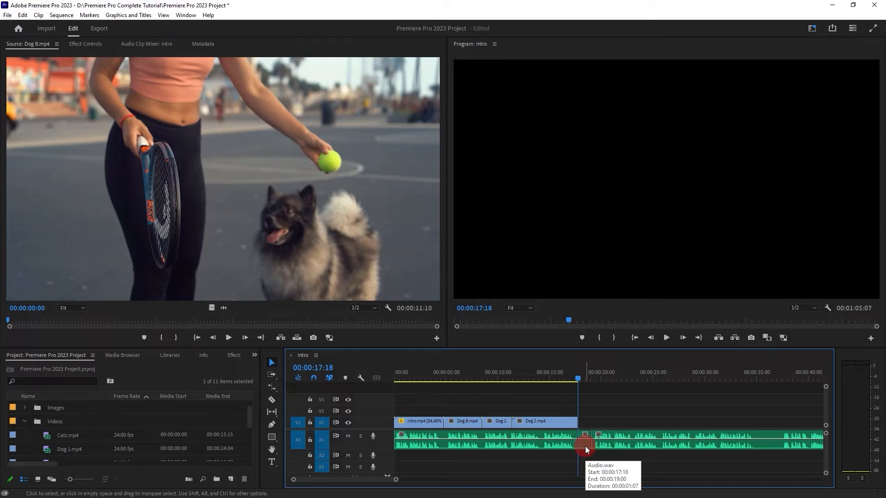
# Step: Ripple delete the short Audio.wav segment between 00:00:17:18 and 00:00:19:00
pyautogui.click(585, 446)
pyautogui.hotkey('shift', 'Delete')
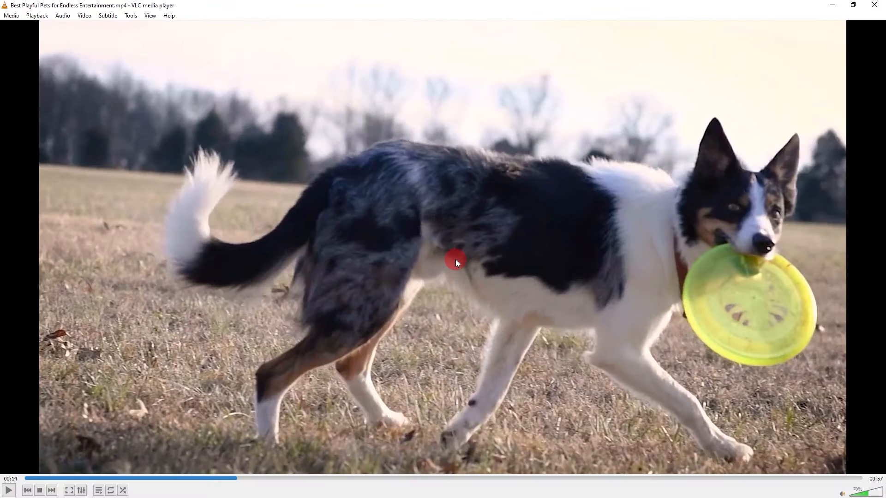
# Step: Play the finished example in VLC from 00:14 to 00:18, and back in Premiere Pro place Cats.mp4 on V1 directly after Dog 2.mp4
pyautogui.click(455, 259)
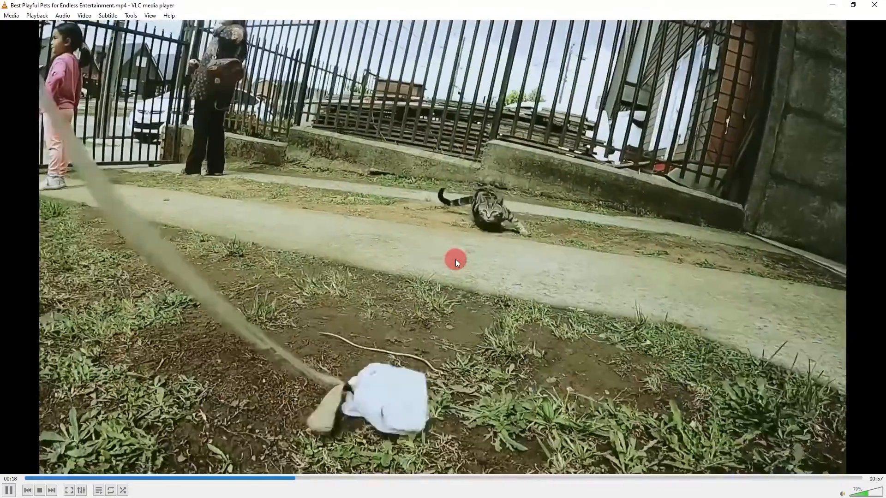
pyautogui.click(455, 260)
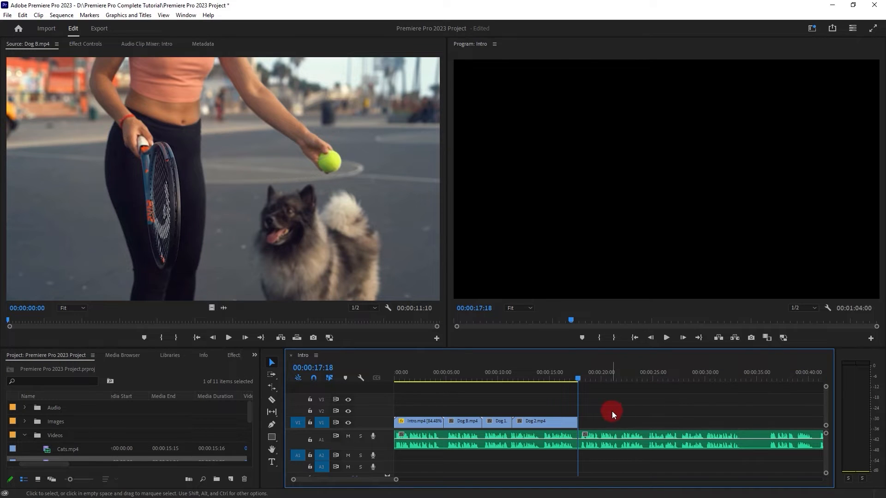
pyautogui.moveTo(46, 455); pyautogui.dragTo(601, 423)
# Step: Unlink the video and audio of Cats.mp4 and delete its audio from A2
pyautogui.rightClick(602, 422)
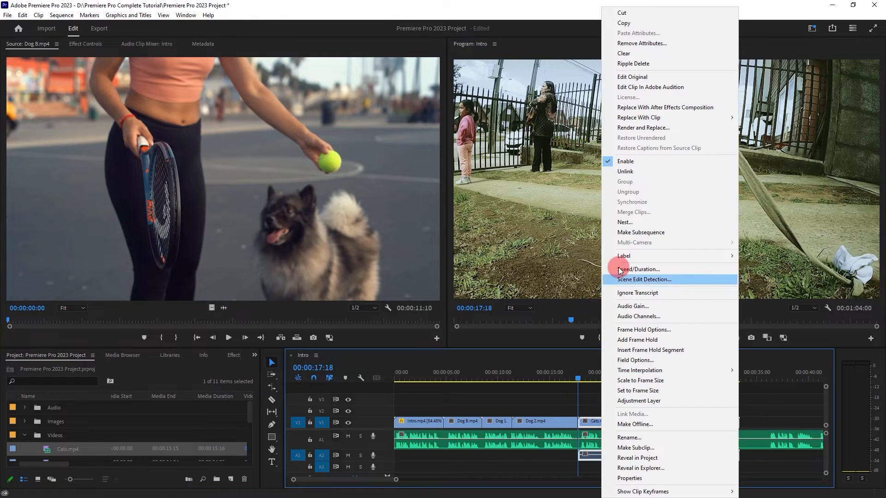
pyautogui.click(625, 171)
pyautogui.click(638, 417)
pyautogui.click(637, 454)
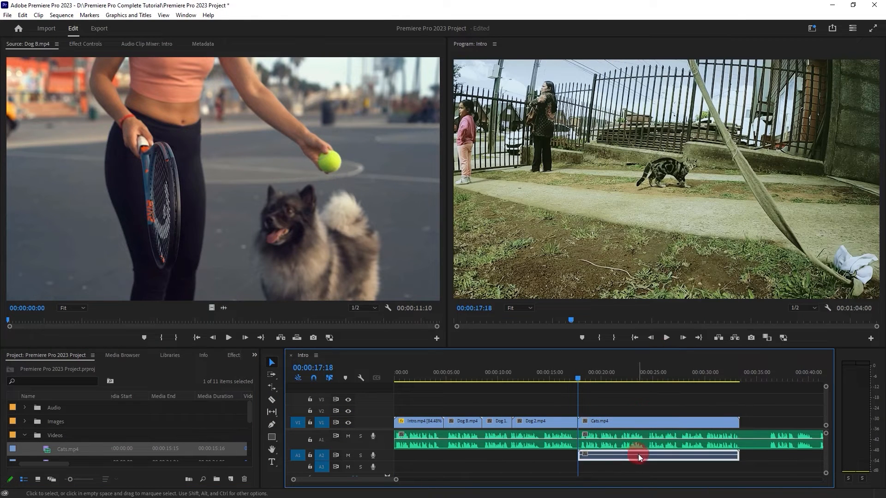
pyautogui.press('Delete')
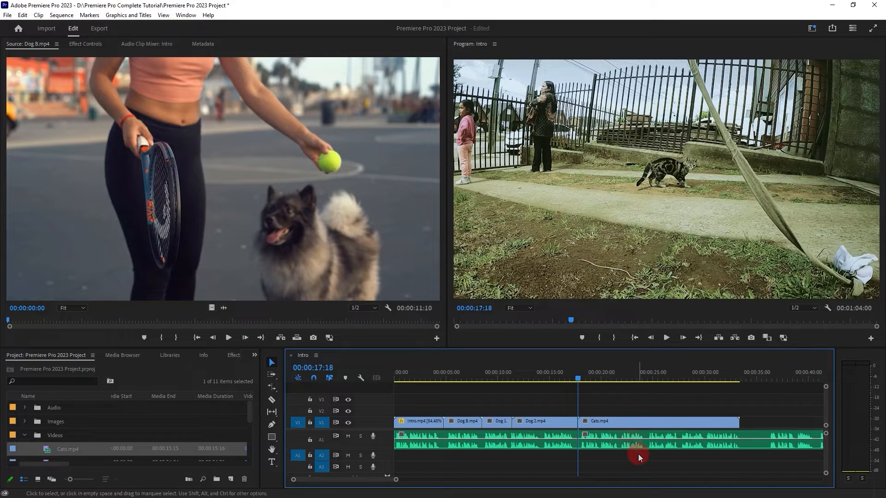
# Step: Play part of Cats.mp4 on the timeline up to 00:00:23:13 to check it against the narration
pyautogui.scroll(1, 637, 448)
pyautogui.scroll(1, 638, 443)
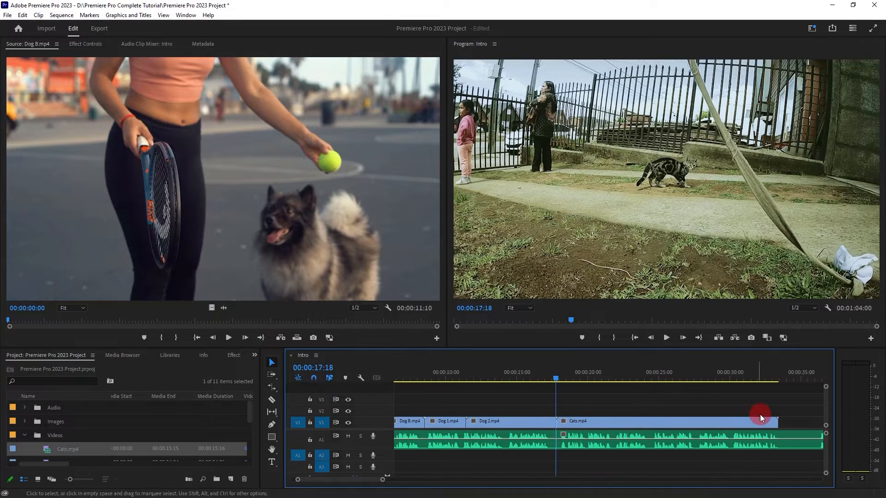
pyautogui.click(767, 380)
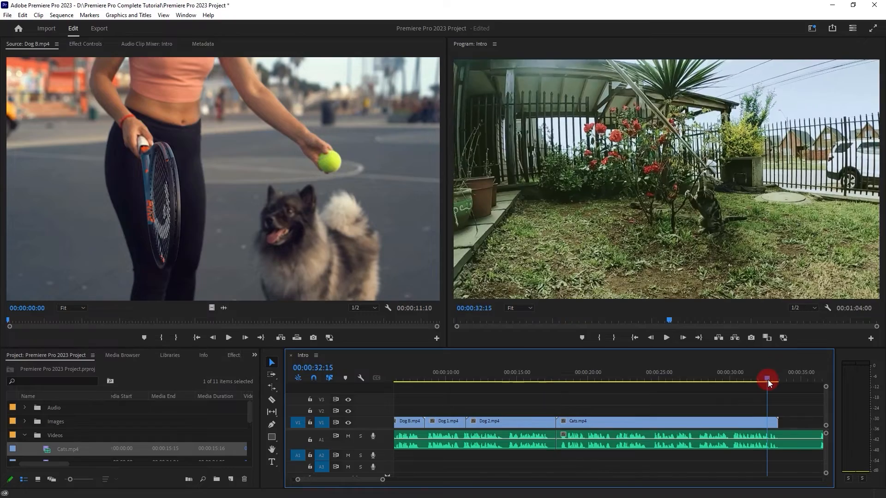
pyautogui.moveTo(768, 380); pyautogui.dragTo(602, 399)
pyautogui.press('space')
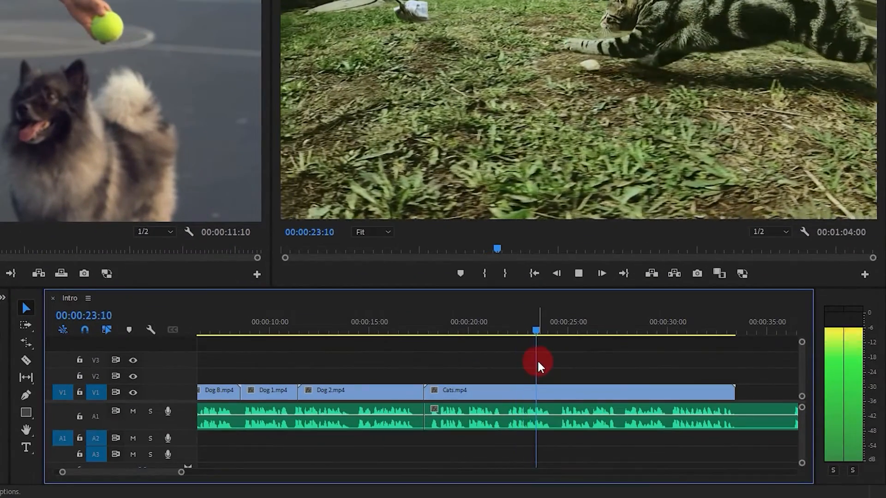
pyautogui.press('space')
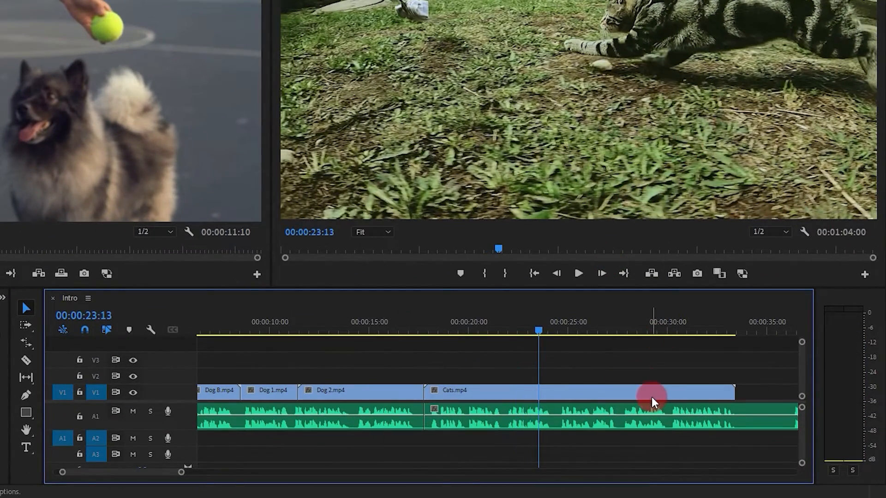
# Step: Trim the start of the second Audio.wav segment to 00:00:18:02 and ripple delete the gap before it
pyautogui.moveTo(539, 331); pyautogui.dragTo(432, 344)
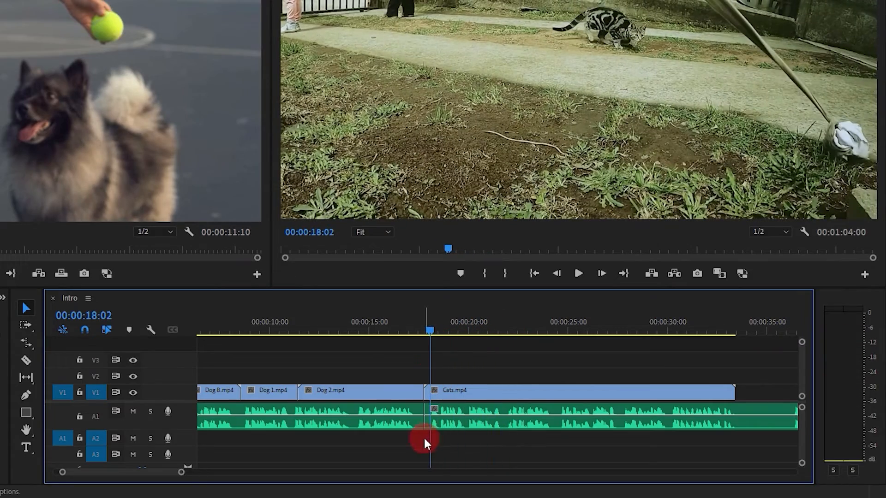
pyautogui.moveTo(426, 430); pyautogui.dragTo(432, 430)
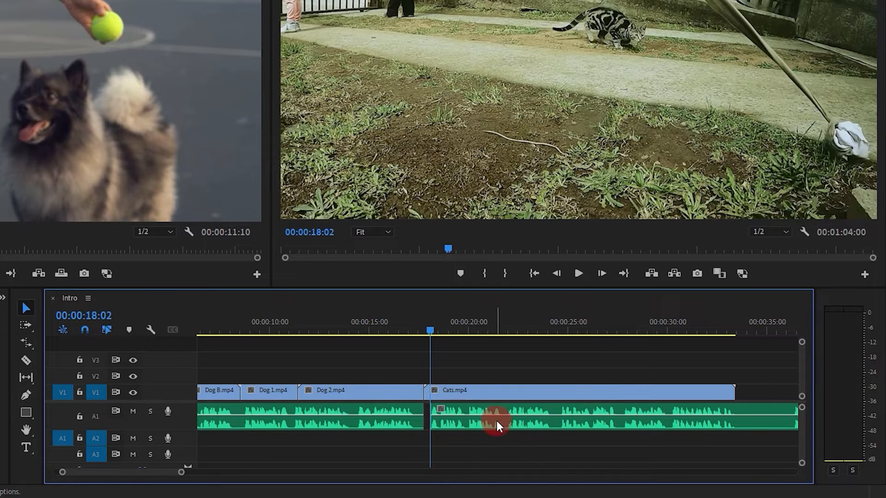
pyautogui.rightClick(426, 418)
pyautogui.click(474, 444)
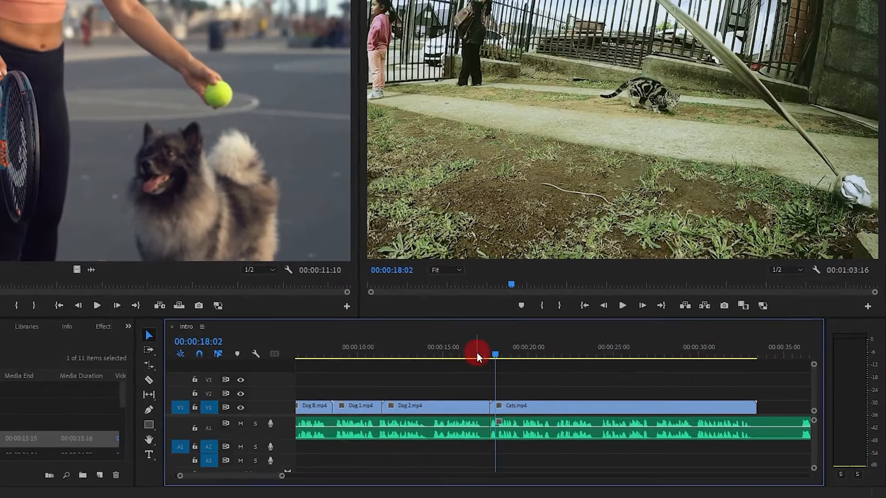
# Step: Play the sequence from 00:00:16:21 to 00:00:25:18 to check the transition from Dog 2.mp4 to Cats.mp4 against the narration
pyautogui.click(405, 330)
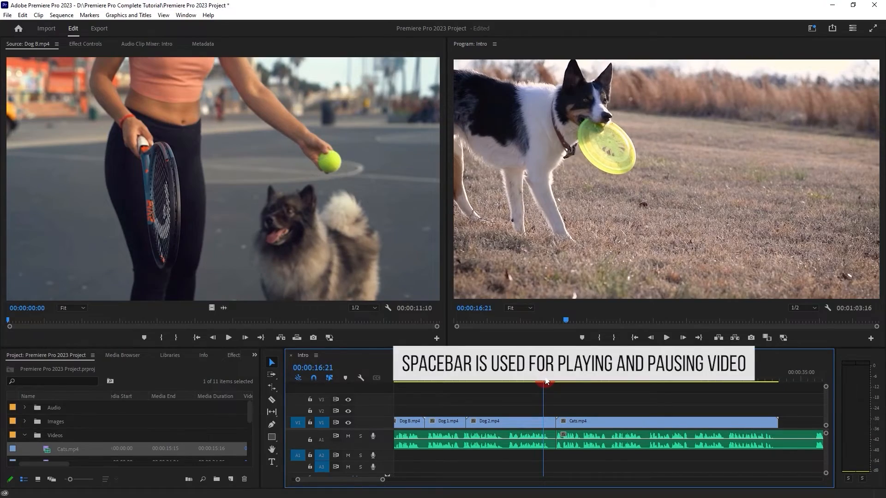
pyautogui.press('space')
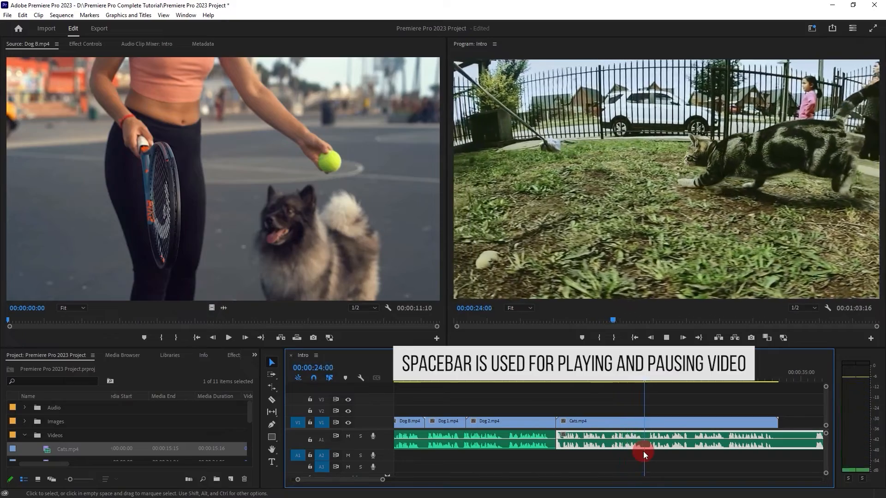
pyautogui.press('space')
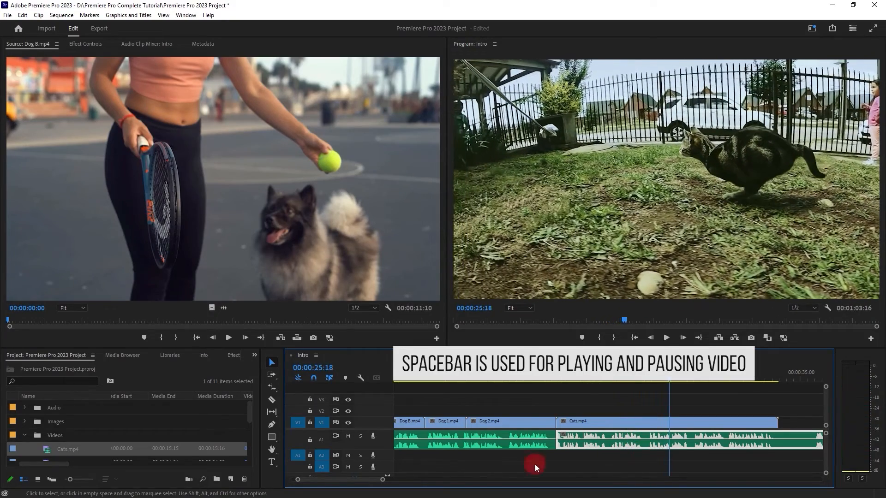
# Step: Open Parrot.mp4 in the Source monitor and place it on V1 directly after Cats.mp4
pyautogui.moveTo(361, 481); pyautogui.dragTo(375, 485)
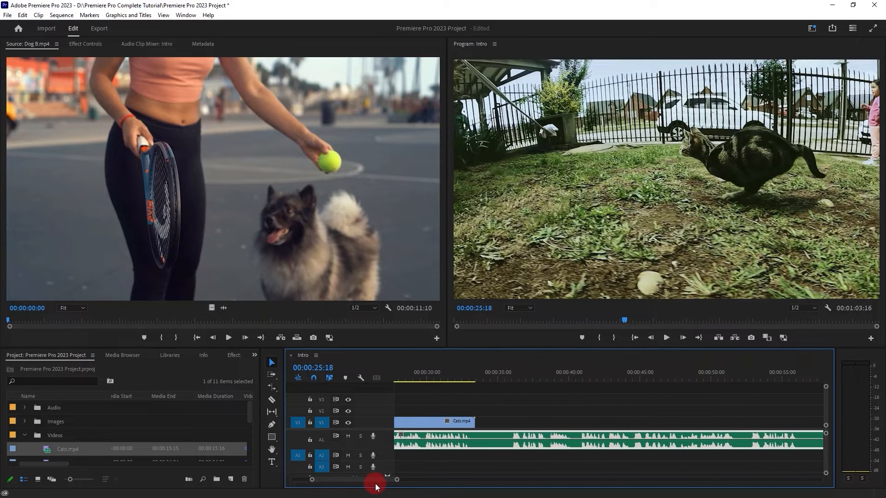
pyautogui.scroll(-4, 63, 448)
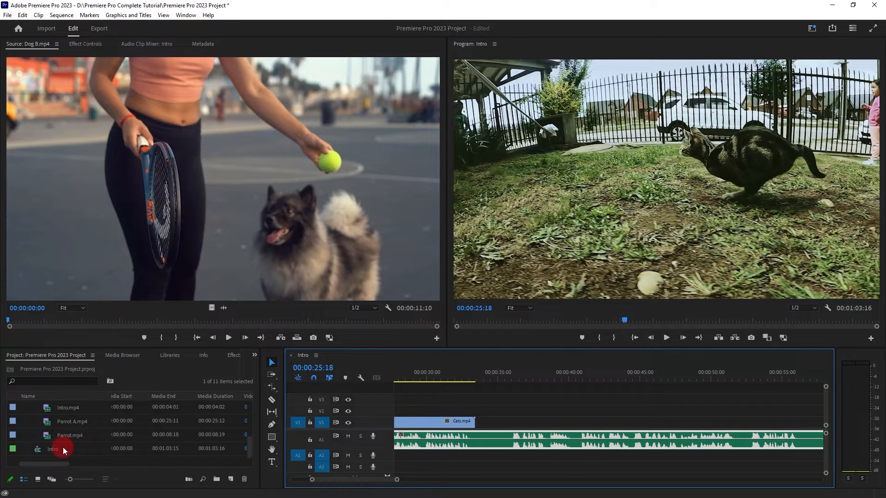
pyautogui.doubleClick(48, 436)
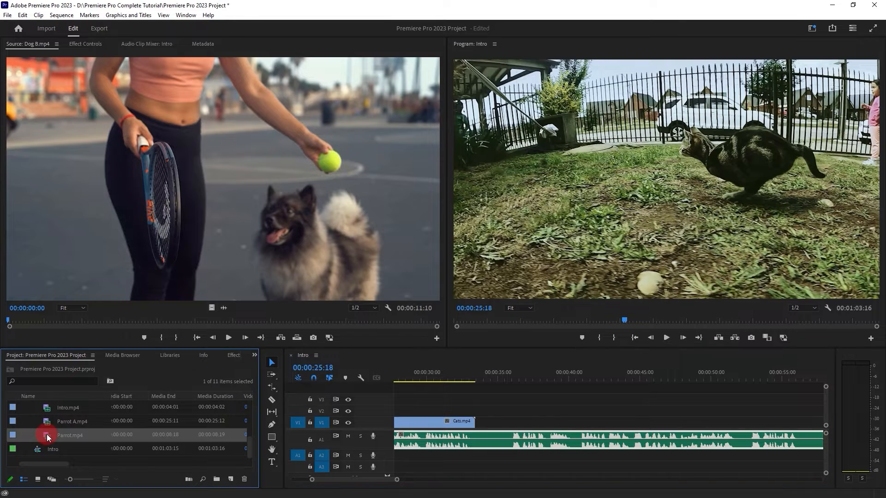
pyautogui.click(189, 234)
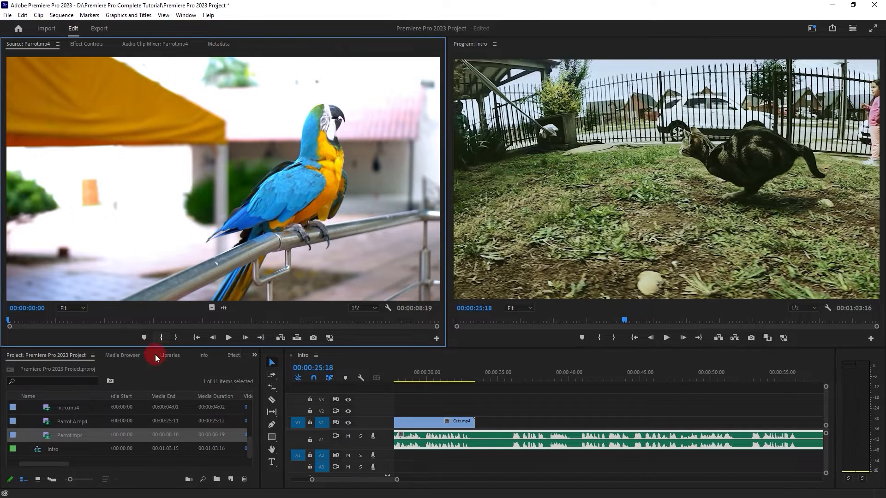
pyautogui.moveTo(48, 440); pyautogui.dragTo(506, 420)
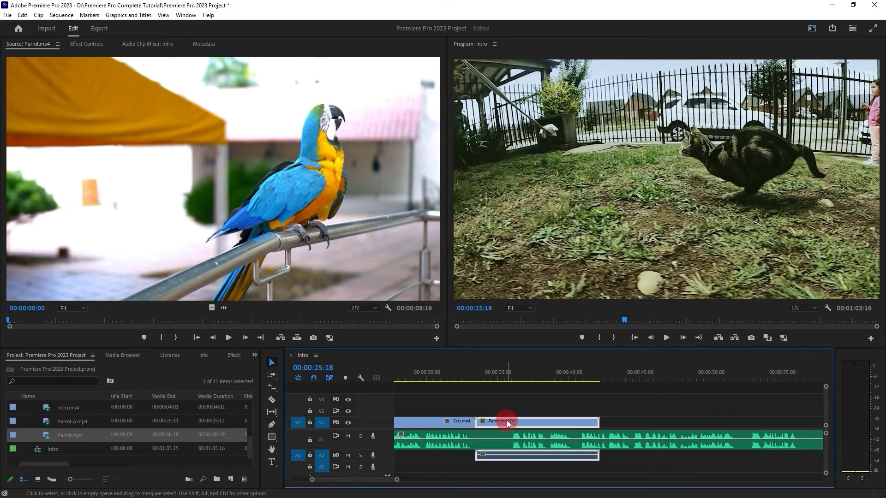
# Step: Unlink Parrot.mp4 on the timeline and delete its linked audio, keeping the video on V1
pyautogui.rightClick(507, 420)
pyautogui.click(534, 174)
pyautogui.click(544, 457)
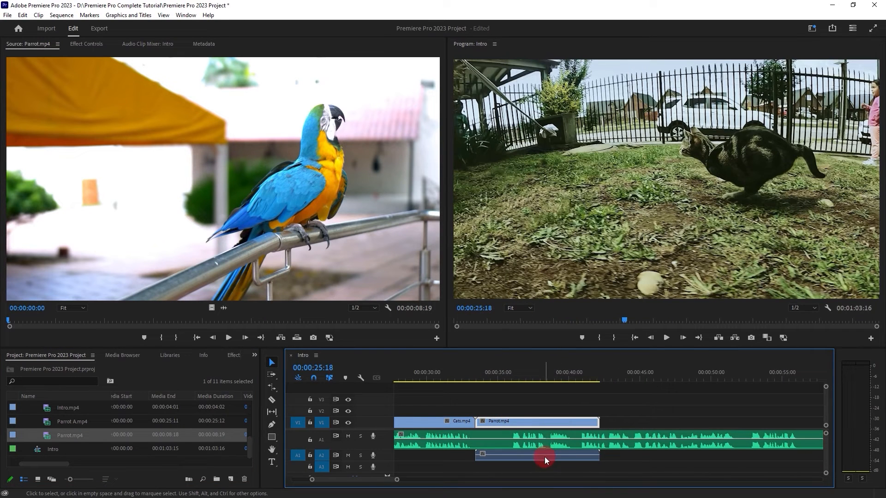
pyautogui.press('Delete')
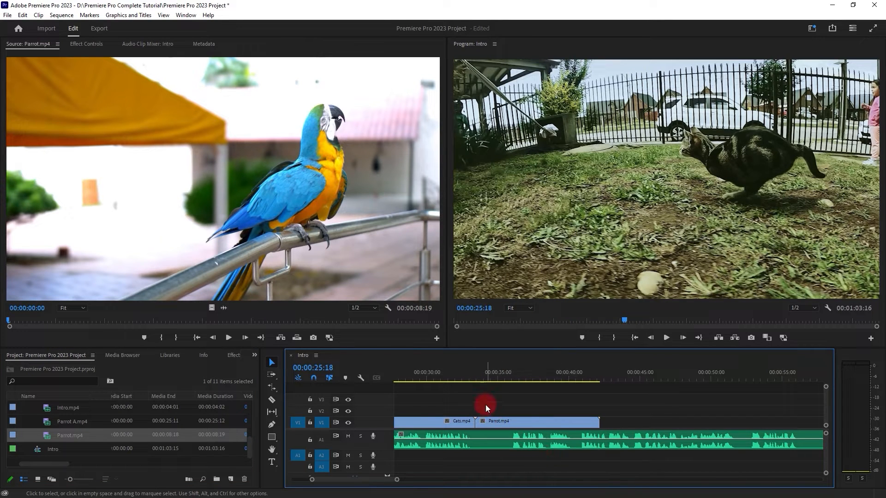
# Step: Split Audio.wav on A1 at 00:00:33:06, in the pause near the end of Cats.mp4
pyautogui.click(465, 377)
pyautogui.moveTo(466, 374); pyautogui.dragTo(471, 375)
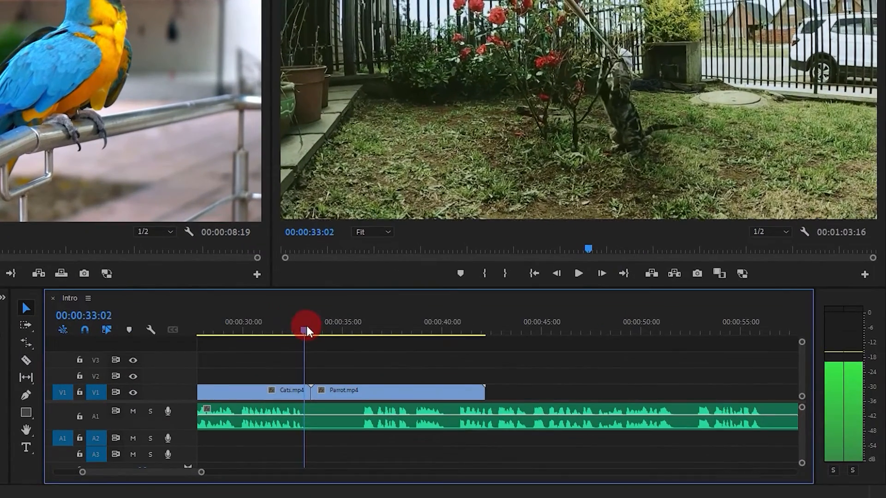
pyautogui.moveTo(306, 328); pyautogui.dragTo(308, 328)
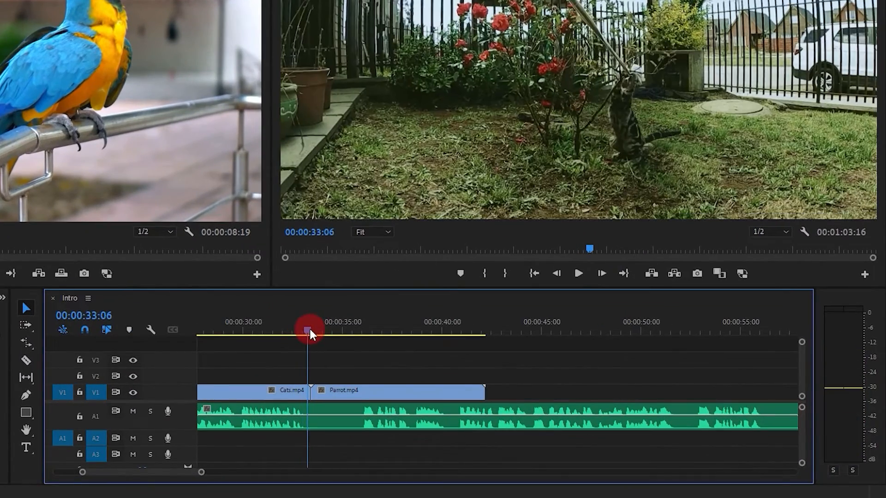
pyautogui.click(307, 421)
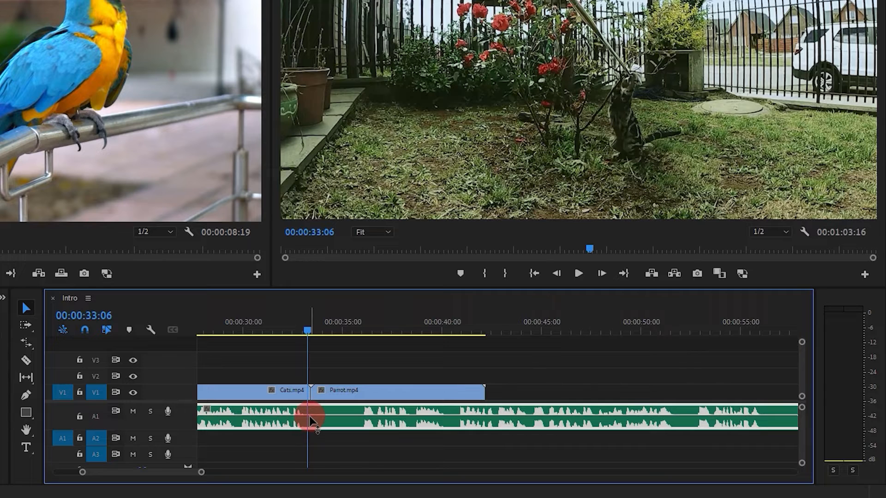
pyautogui.click(25, 362)
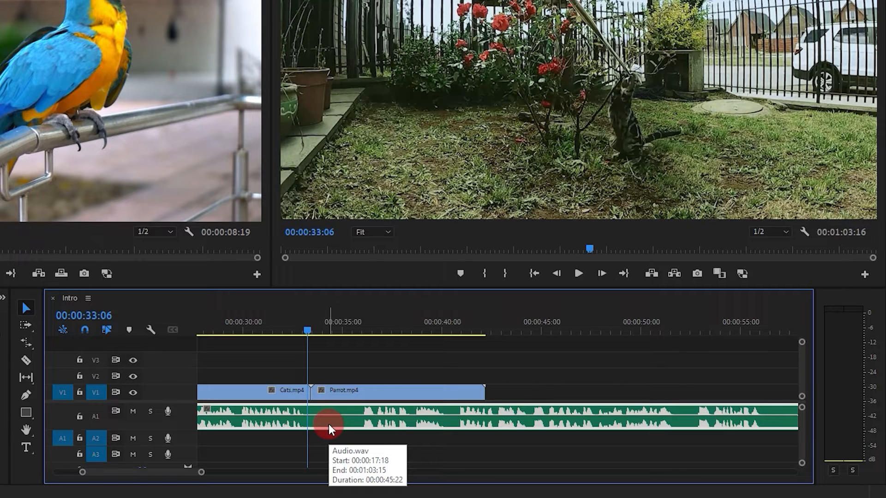
pyautogui.hotkey('ctrl', 'k')
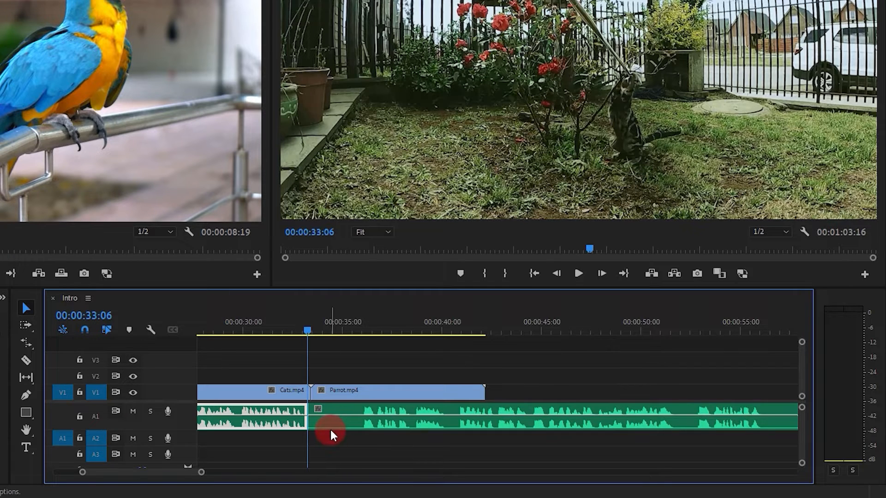
# Step: Cut Audio.wav at 00:00:35:04, delete the silent piece before it, and move the remaining narration back to close the gap
pyautogui.click(329, 425)
pyautogui.moveTo(307, 332); pyautogui.dragTo(345, 342)
pyautogui.click(334, 425)
pyautogui.moveTo(319, 428)
pyautogui.mouseDown()
pyautogui.moveTo(307, 420)
pyautogui.moveTo(347, 423)
pyautogui.moveTo(309, 422)
pyautogui.mouseUp()
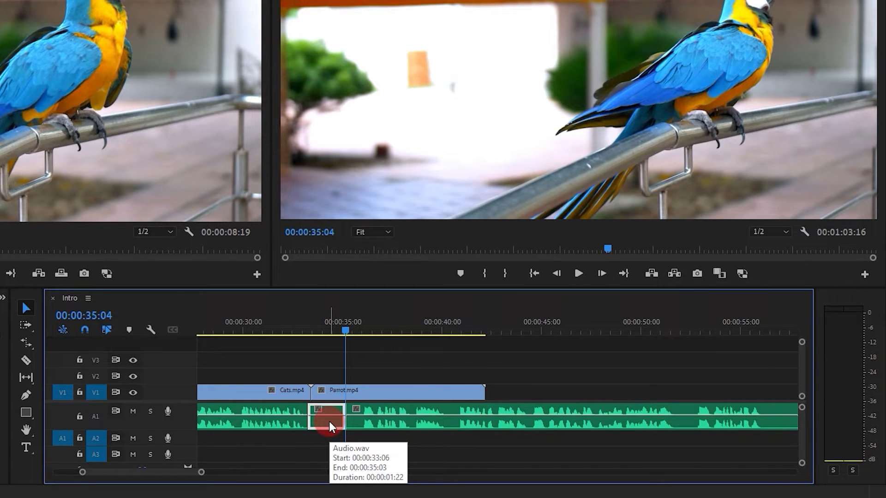
pyautogui.press('Delete')
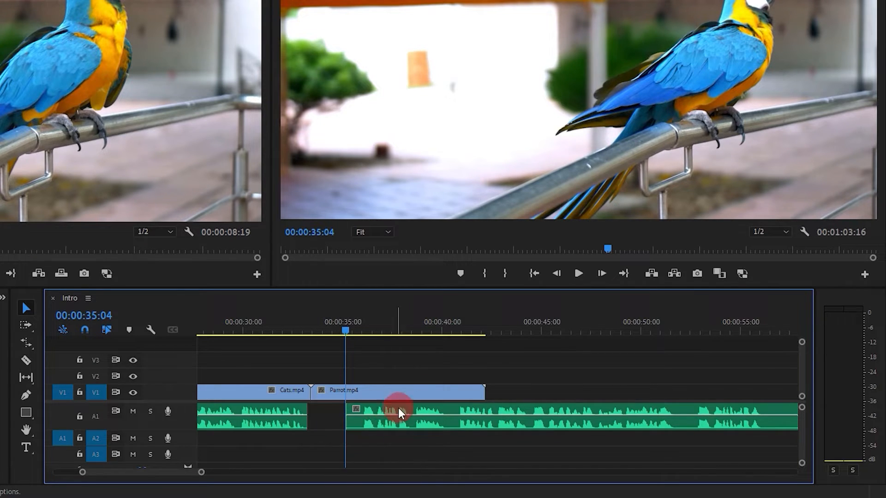
pyautogui.moveTo(405, 409); pyautogui.dragTo(365, 412)
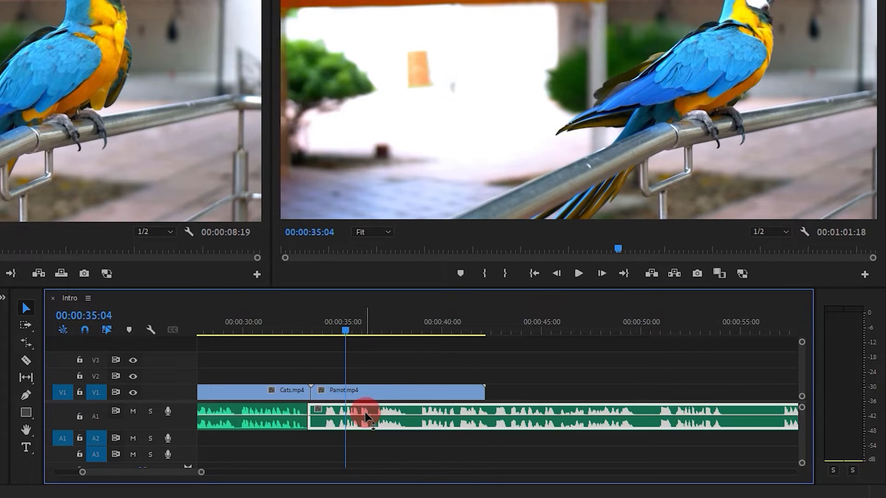
# Step: Play the transition from Cats.mp4 to Parrot.mp4 and trim the end of Parrot.mp4 to 00:00:38:15
pyautogui.click(288, 328)
pyautogui.press('space')
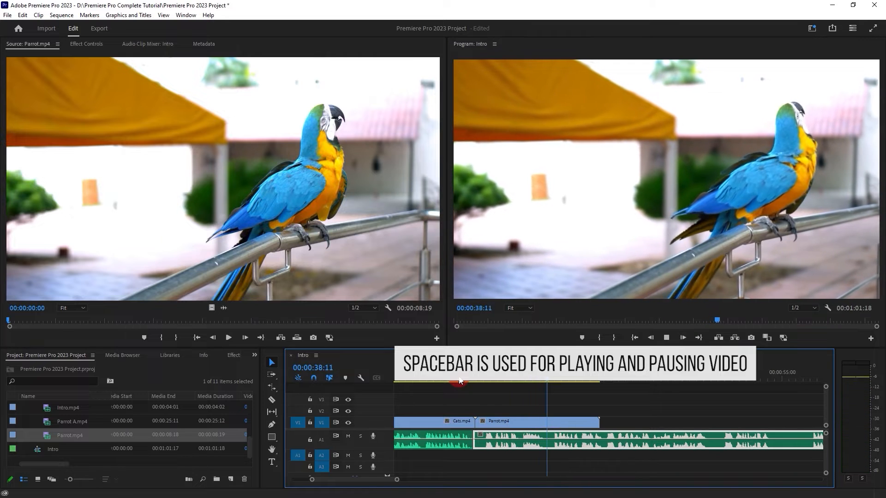
pyautogui.press('space')
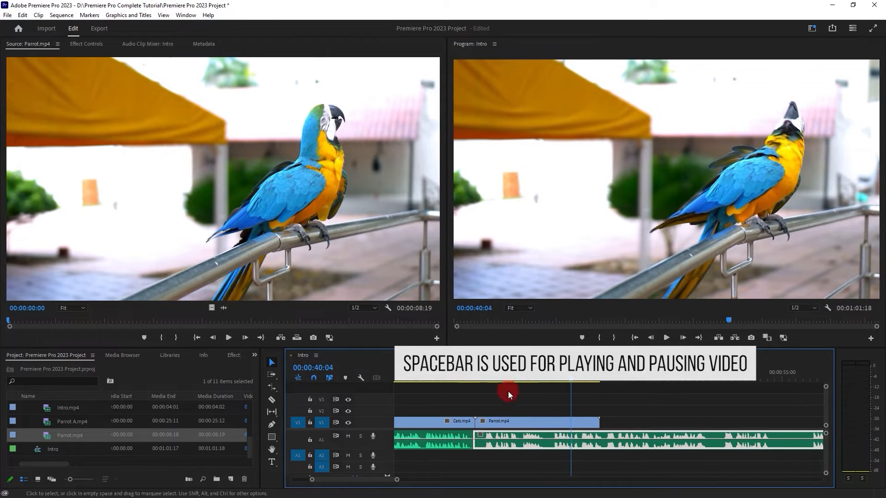
pyautogui.moveTo(572, 383); pyautogui.dragTo(548, 383)
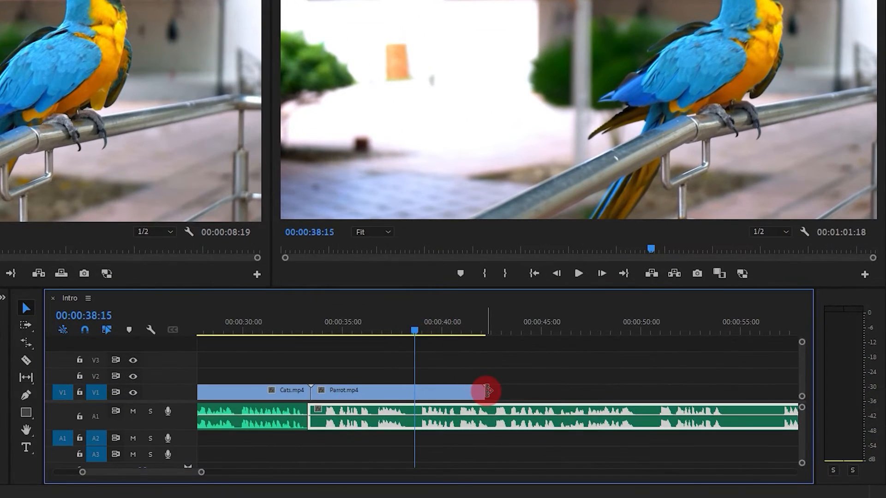
pyautogui.moveTo(486, 391); pyautogui.dragTo(414, 390)
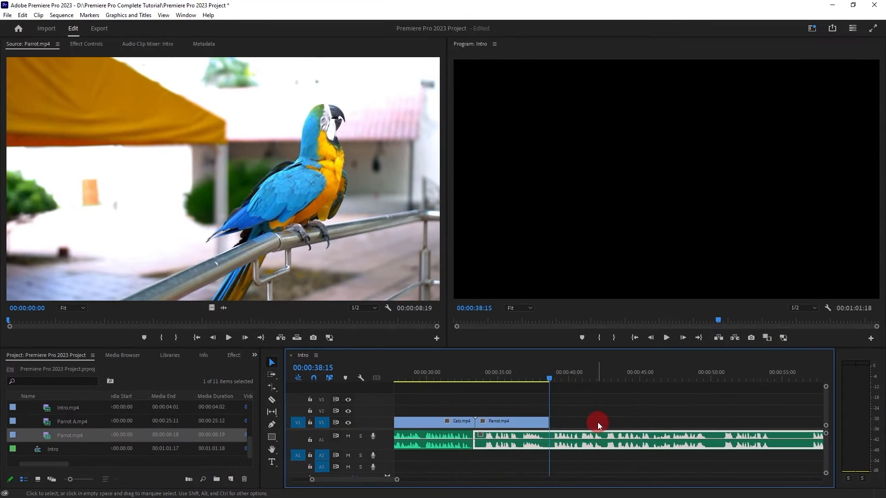
# Step: Open Parrot A.mp4 in the Source monitor and place it on V1 directly after Parrot.mp4
pyautogui.click(48, 425)
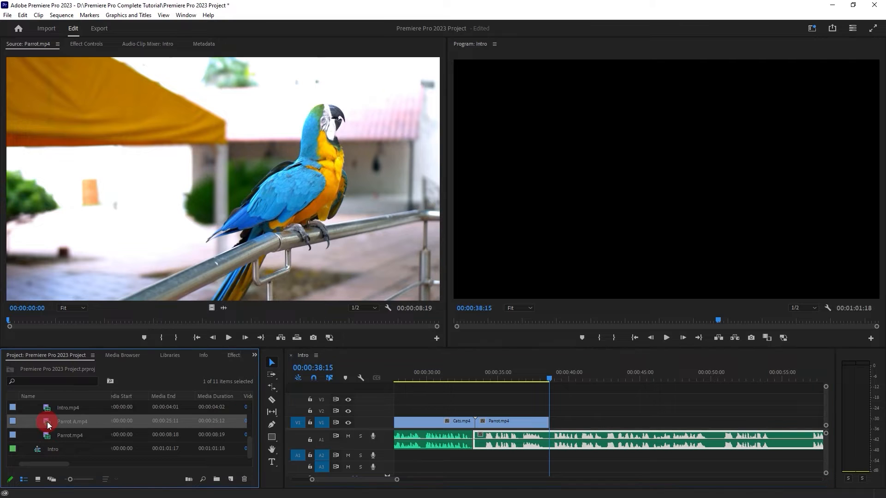
pyautogui.doubleClick(48, 424)
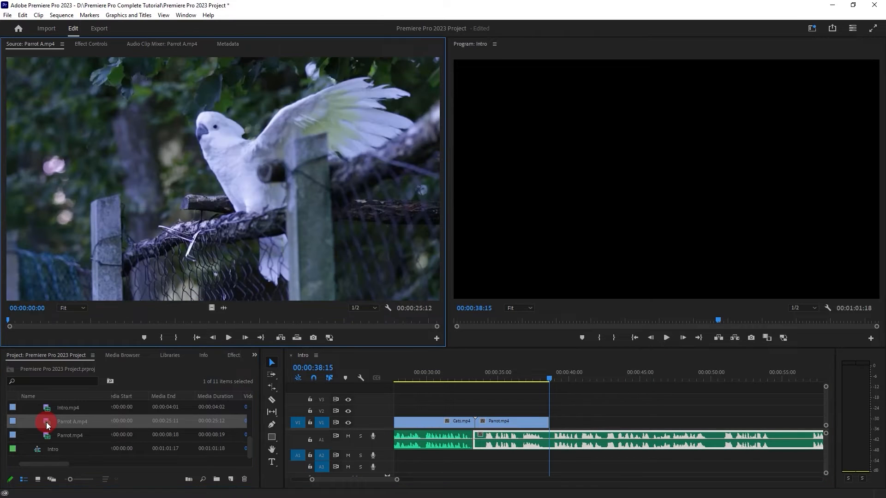
pyautogui.moveTo(45, 422); pyautogui.dragTo(555, 424)
# Step: Unlink Parrot A.mp4 on the timeline and delete its linked audio
pyautogui.rightClick(586, 422)
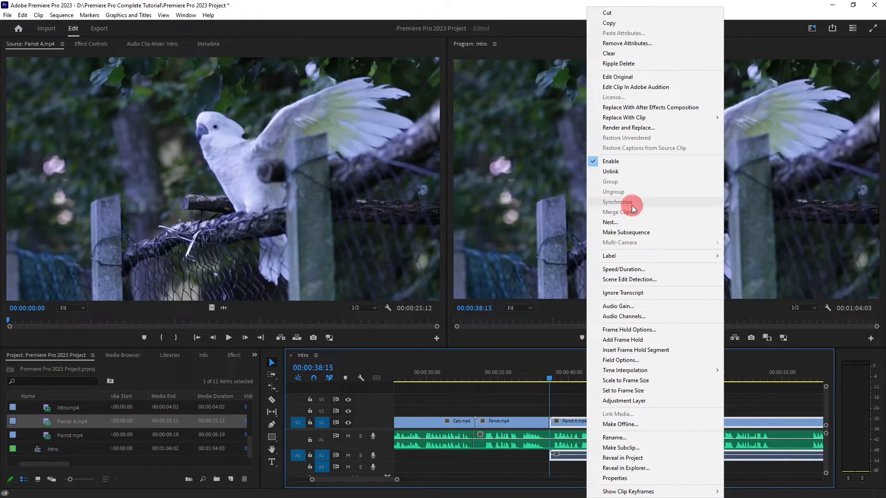
pyautogui.click(629, 174)
pyautogui.click(609, 455)
pyautogui.press('Delete')
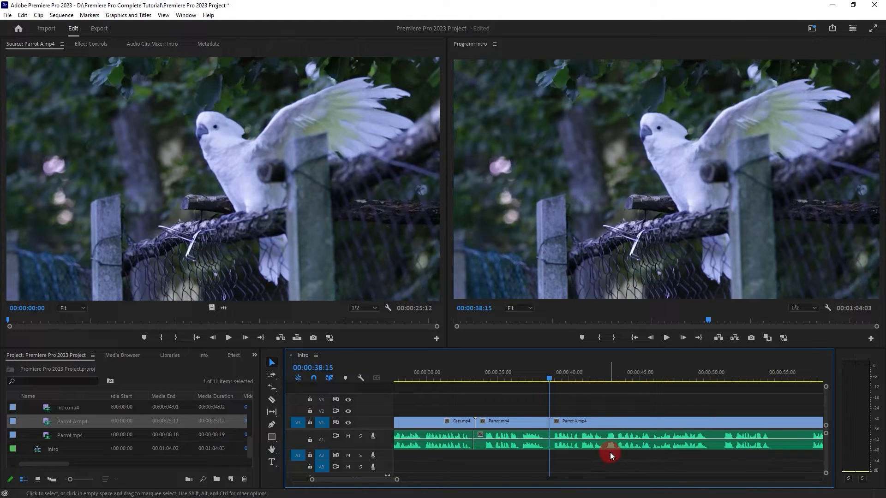
# Step: Play Parrot A.mp4 from 00:00:38:15 and split Audio.wav at 00:00:54:14, where the narration pauses
pyautogui.scroll(-5, 375, 477)
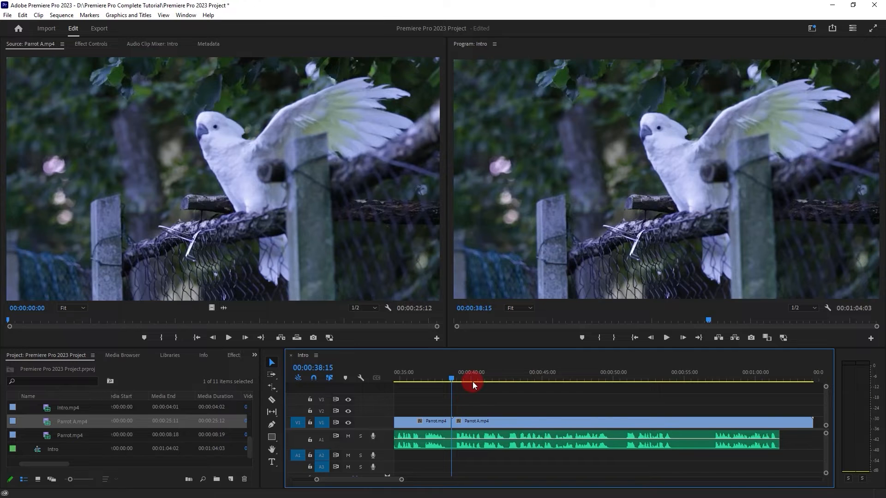
pyautogui.press('space')
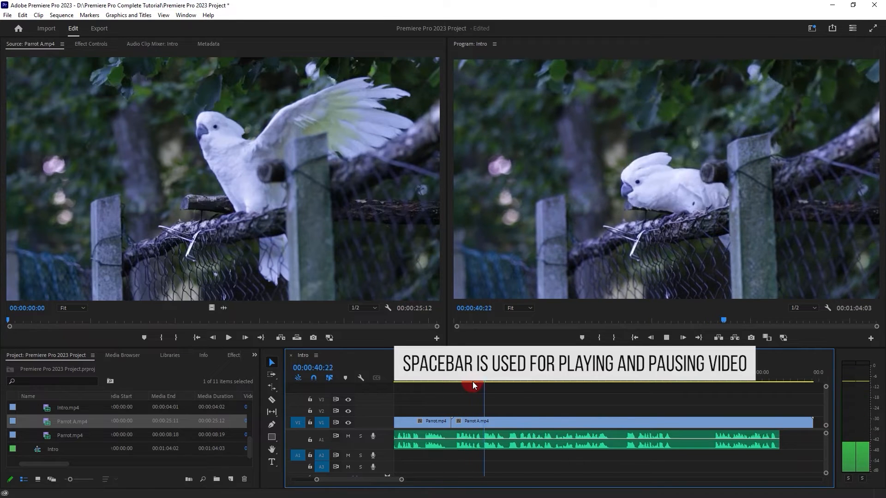
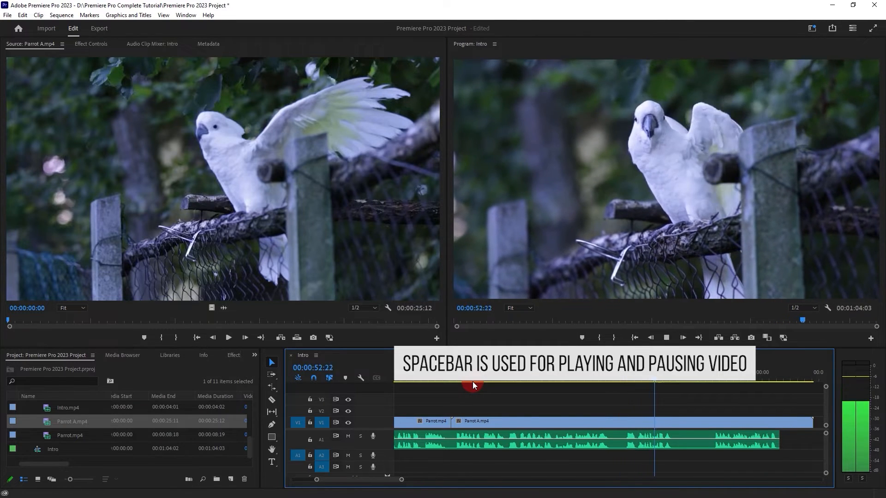
pyautogui.press('space')
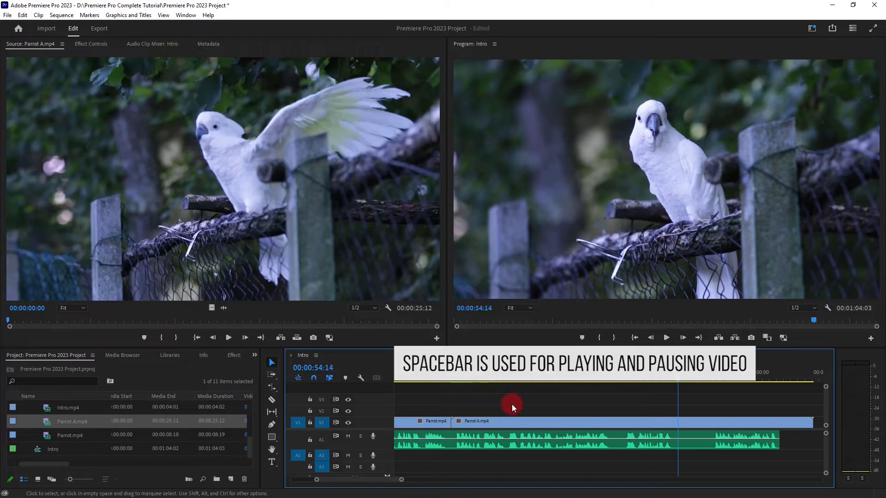
pyautogui.click(697, 437)
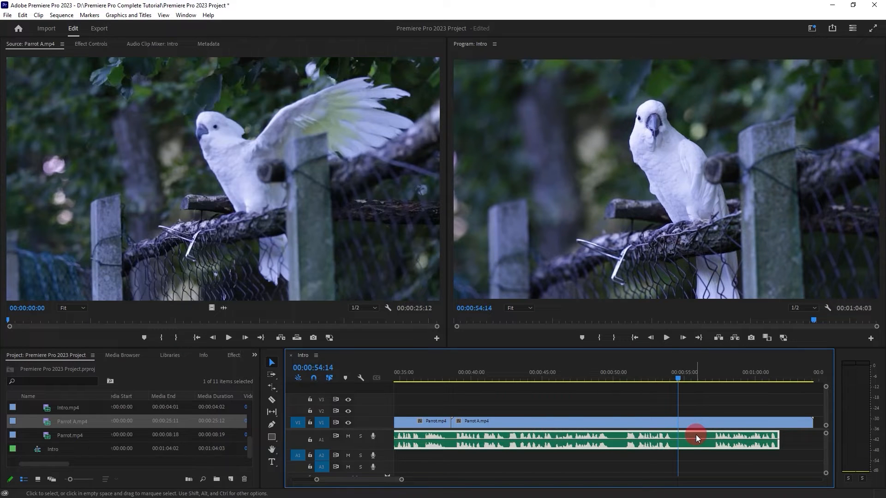
pyautogui.hotkey('ctrl', 'k')
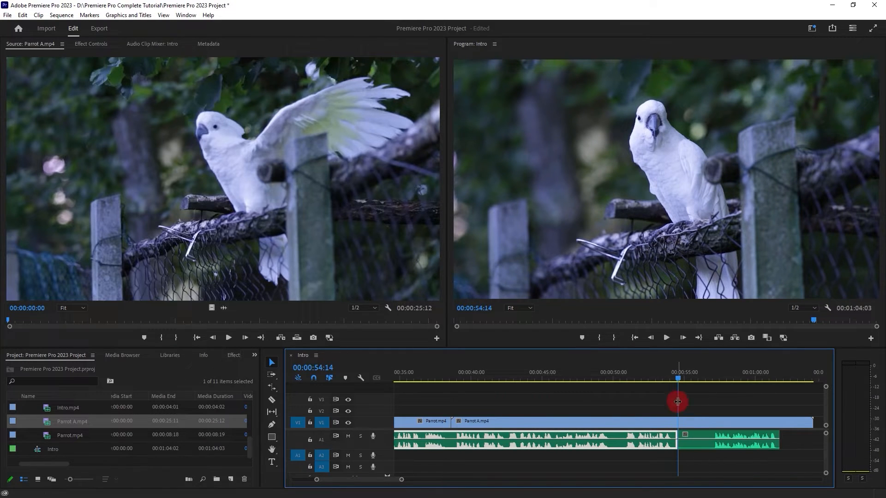
# Step: Split Audio.wav at 00:00:56:23 and delete the silent piece between the two cuts, leaving the gap open
pyautogui.moveTo(679, 380); pyautogui.dragTo(711, 389)
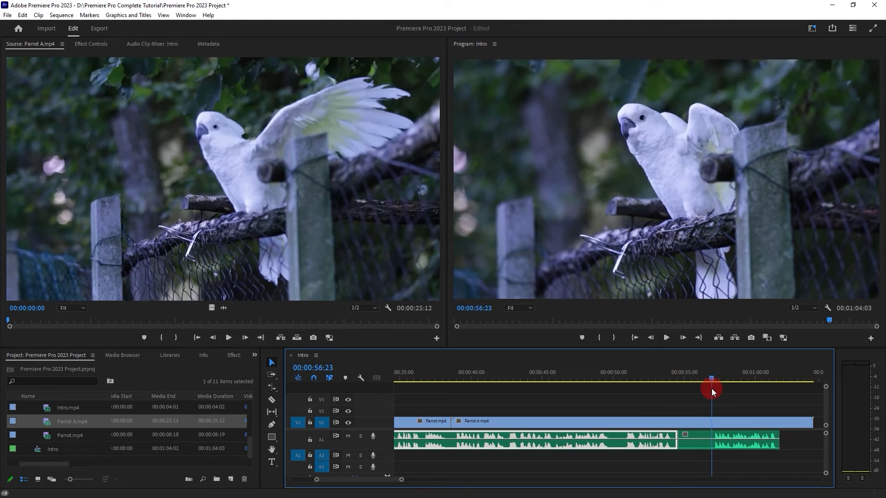
pyautogui.click(726, 442)
pyautogui.hotkey('ctrl', 'k')
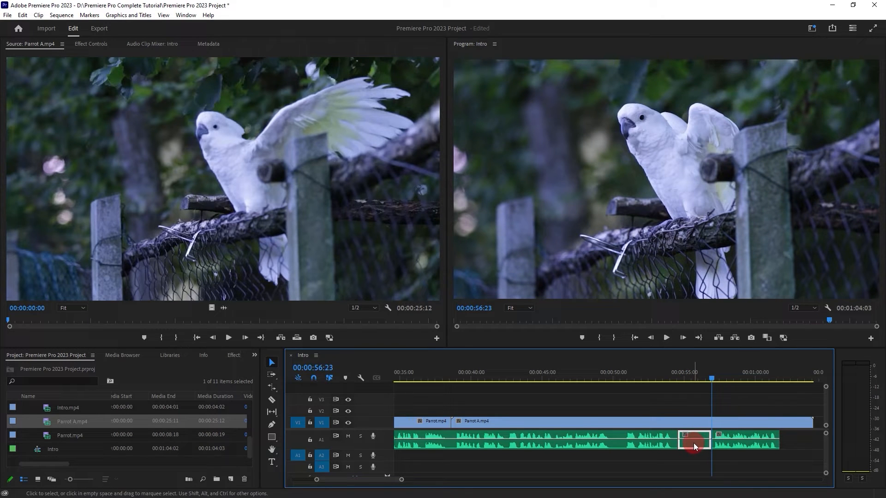
pyautogui.press('Delete')
# Step: Split only the Audio.wav segment at 00:00:50:20, undoing the cut made in Parrot A.mp4
pyautogui.click(624, 377)
pyautogui.moveTo(624, 375); pyautogui.dragTo(627, 378)
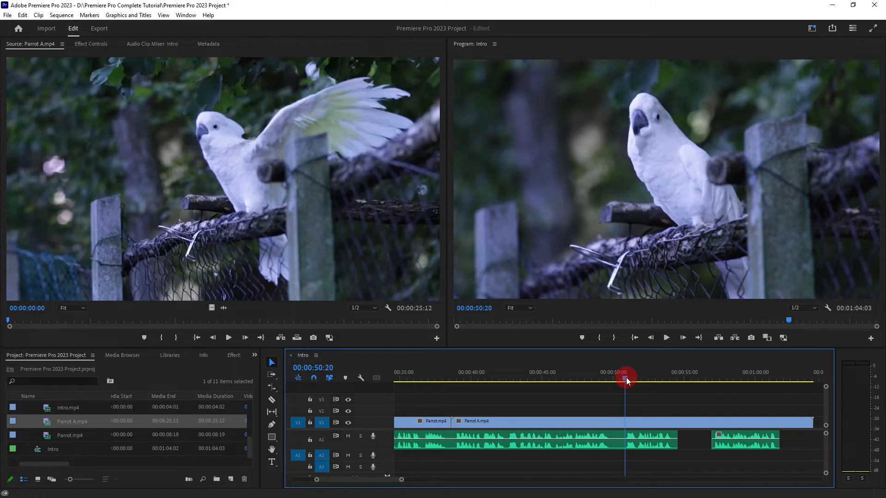
pyautogui.hotkey('ctrl', 'k')
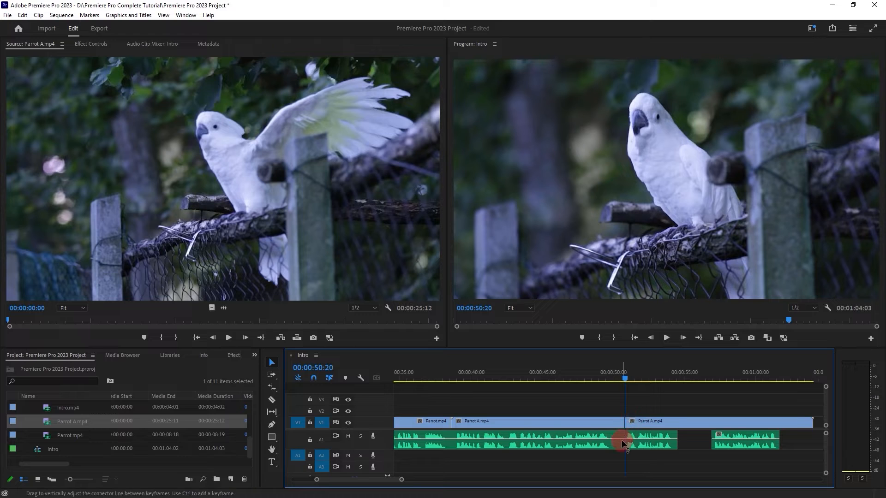
pyautogui.hotkey('ctrl', 'z')
pyautogui.click(642, 441)
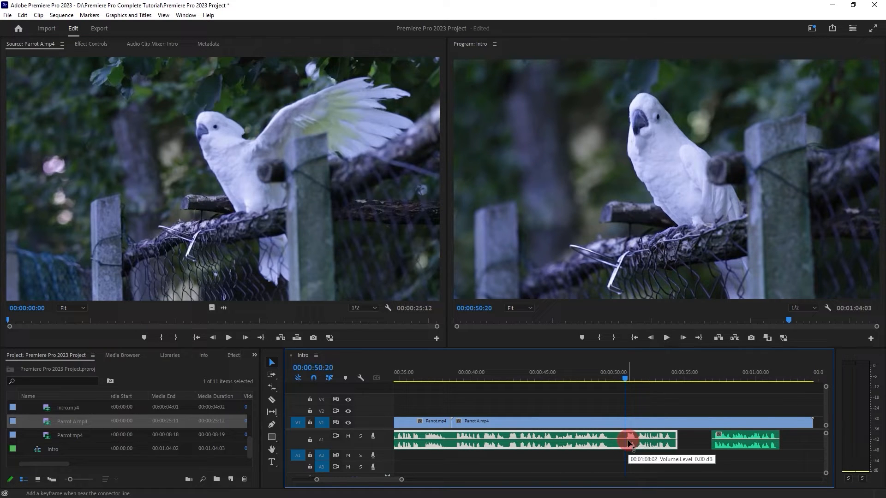
pyautogui.hotkey('ctrl', 'k')
# Step: Split Audio.wav at 00:00:50:07 and ripple delete the short silent piece up to the next cut
pyautogui.moveTo(624, 378); pyautogui.dragTo(616, 375)
pyautogui.click(608, 444)
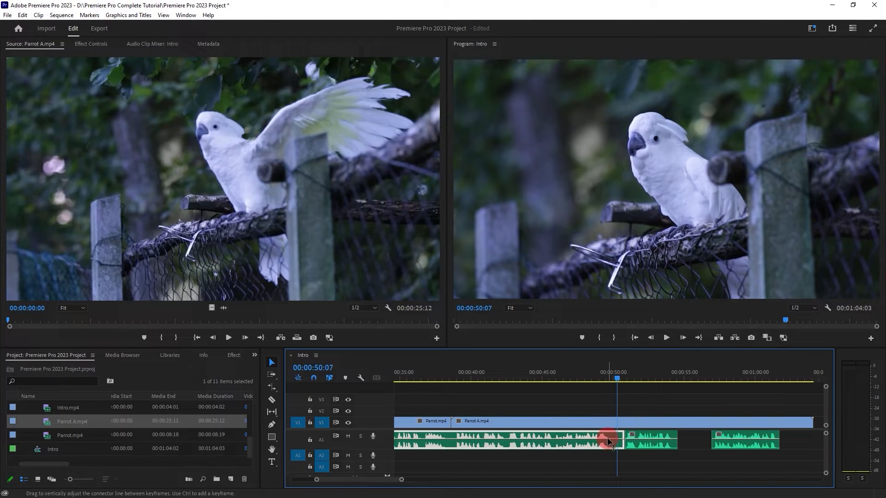
pyautogui.hotkey('ctrl', 'k')
pyautogui.click(620, 441)
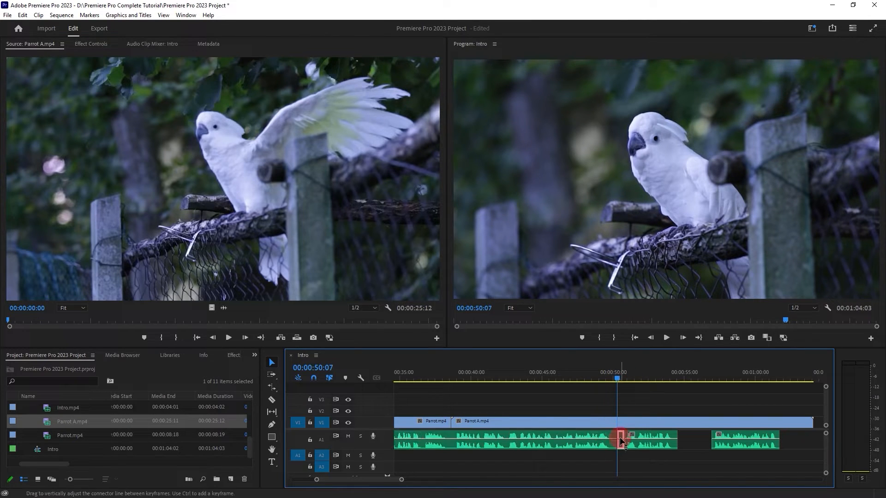
pyautogui.hotkey('shift', 'Delete')
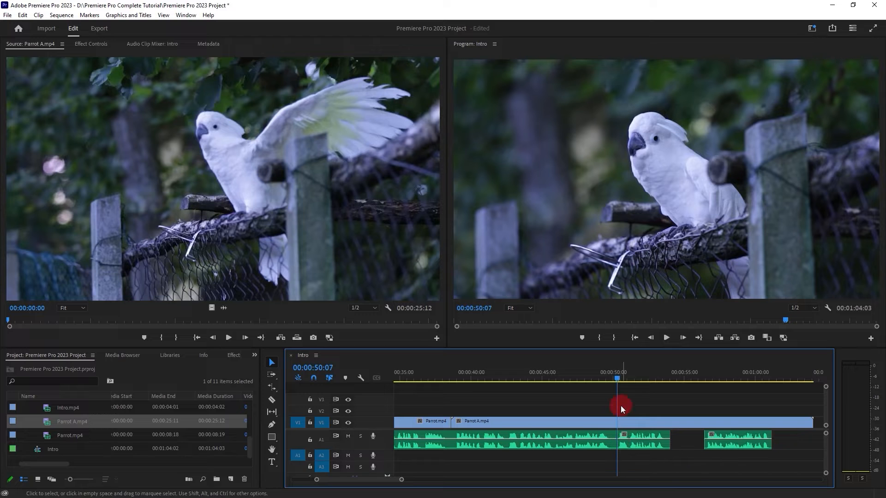
# Step: Play the sequence from just before the 00:00:50:07 cut to 00:00:55:22 to check the tightened narration over Parrot A.mp4
pyautogui.moveTo(614, 379); pyautogui.dragTo(601, 379)
pyautogui.press('space')
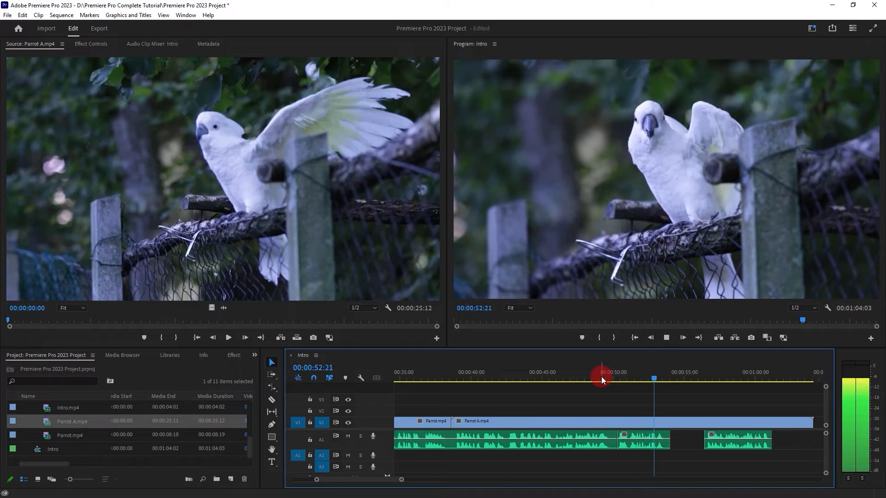
pyautogui.press('space')
pyautogui.press('space')
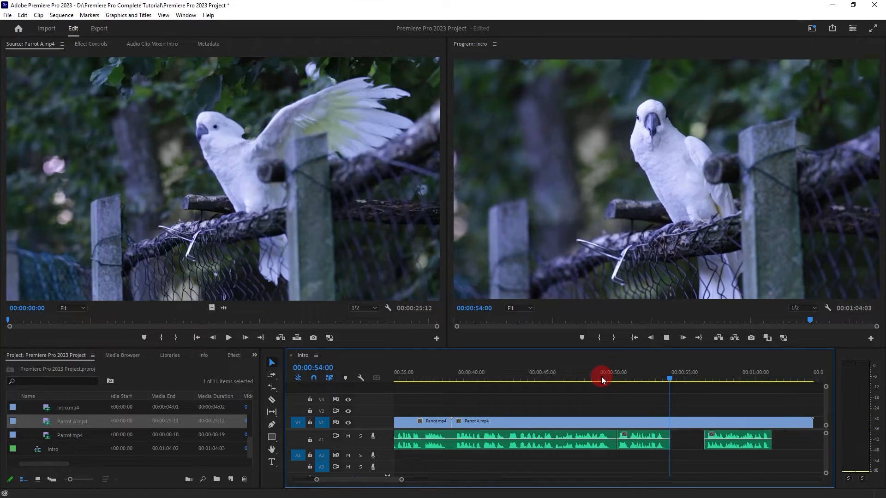
pyautogui.press('space')
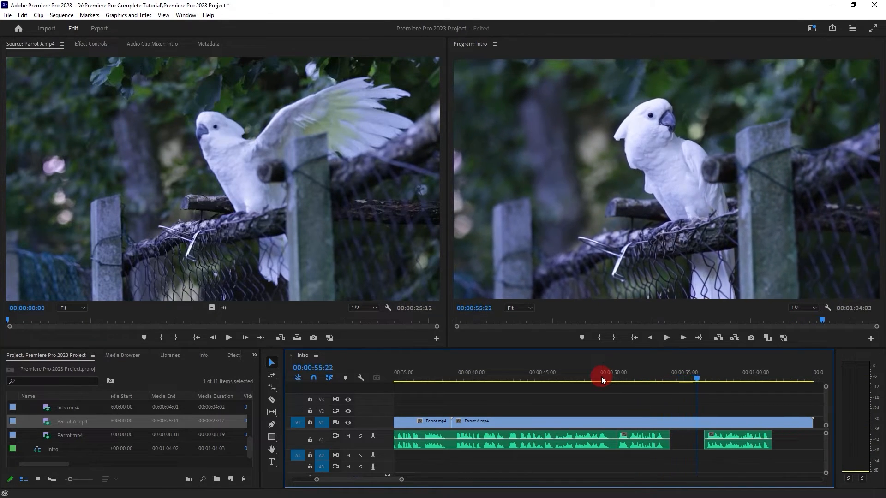
# Step: Split Parrot A.mp4 at 00:00:54:01, where the narration segment ends, and delete the piece after the cut
pyautogui.moveTo(697, 379); pyautogui.dragTo(670, 380)
pyautogui.click(699, 425)
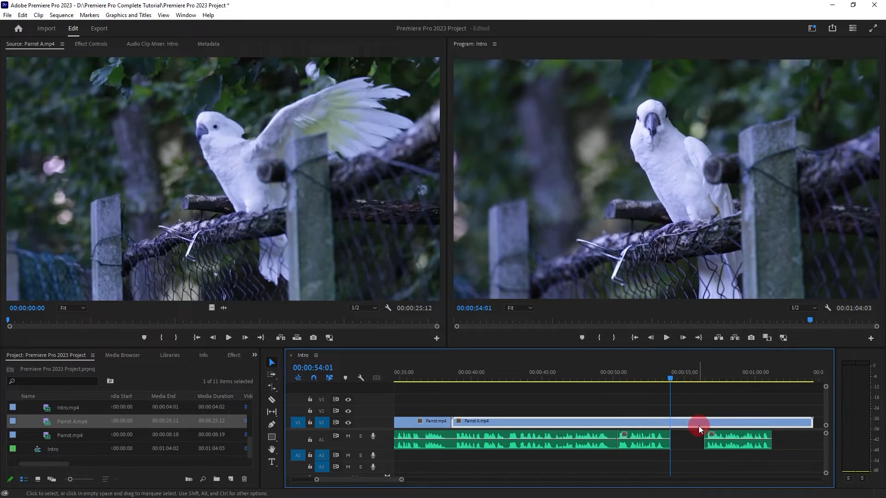
pyautogui.hotkey('ctrl', 'k')
pyautogui.click(698, 422)
pyautogui.press('Delete')
# Step: Ripple delete the empty gap on A1 after 00:00:54:01 so the last narration segment closes up
pyautogui.click(735, 437)
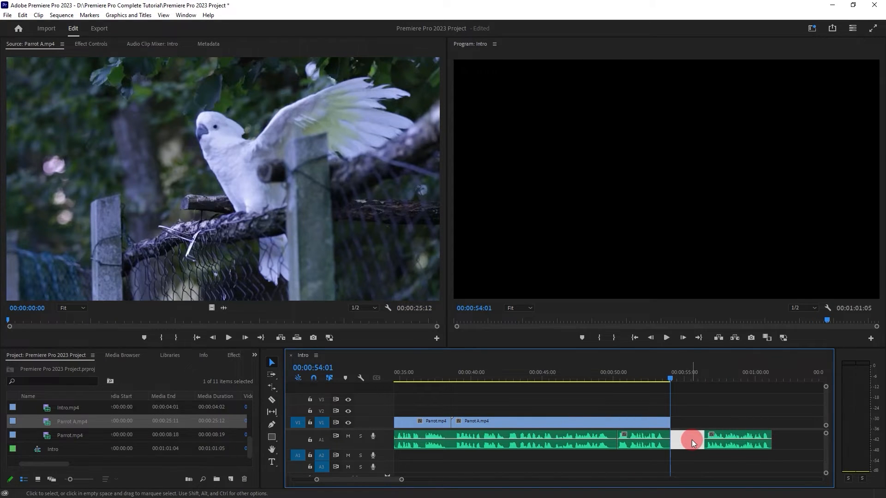
pyautogui.press('Delete')
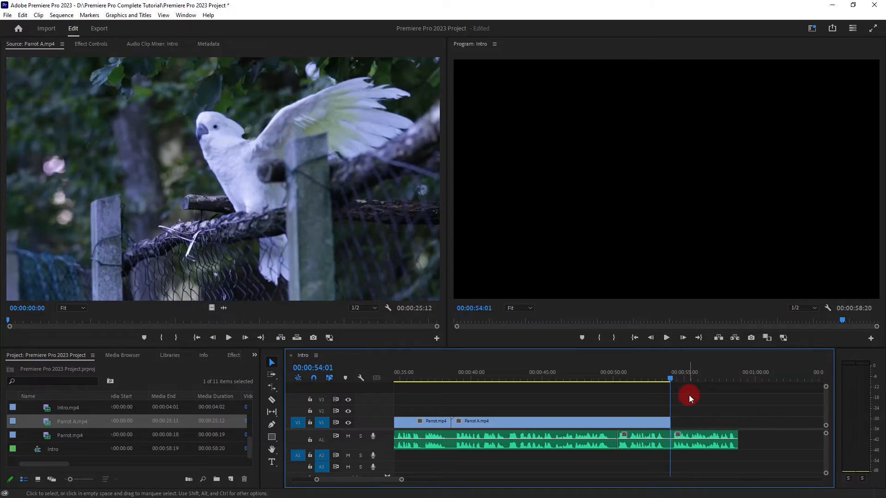
pyautogui.moveTo(672, 383); pyautogui.dragTo(661, 380)
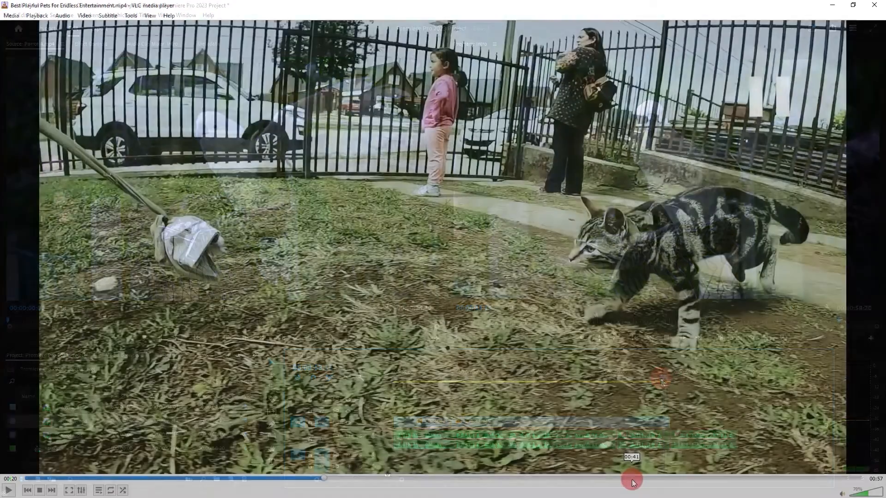
# Step: In VLC, review Best Playful Pets for Endless Entertainment.mp4 from the cat clip to the closing stills and around the opening title, then close the player
pyautogui.click(634, 478)
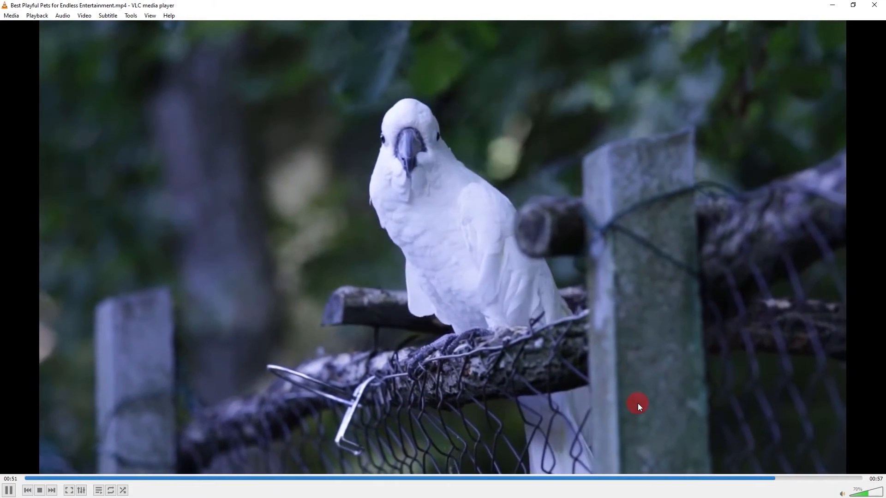
pyautogui.press('space')
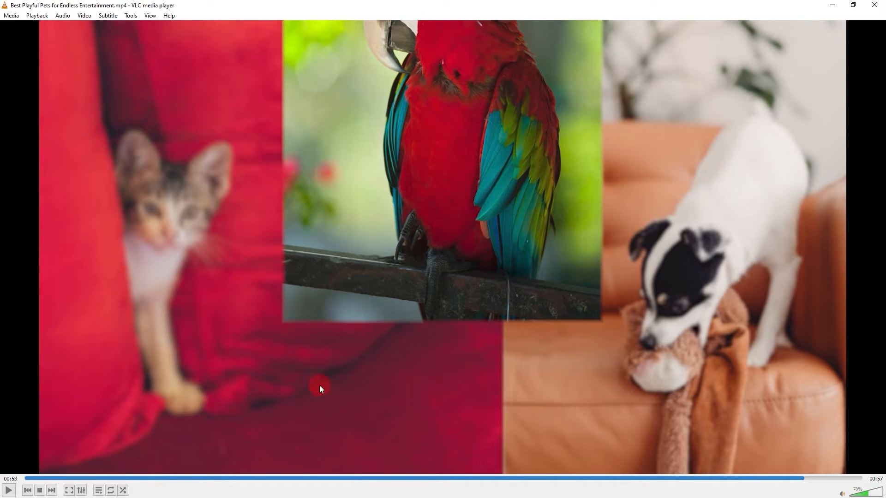
pyautogui.click(122, 477)
pyautogui.click(82, 478)
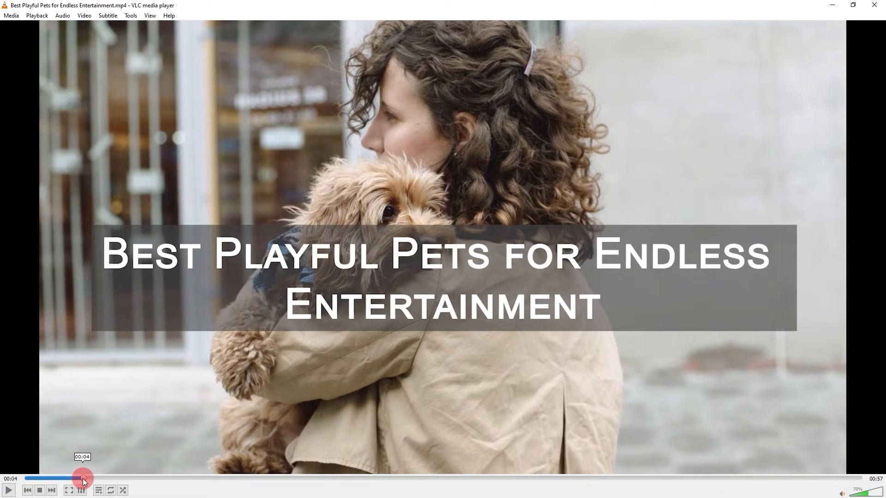
pyautogui.press('space')
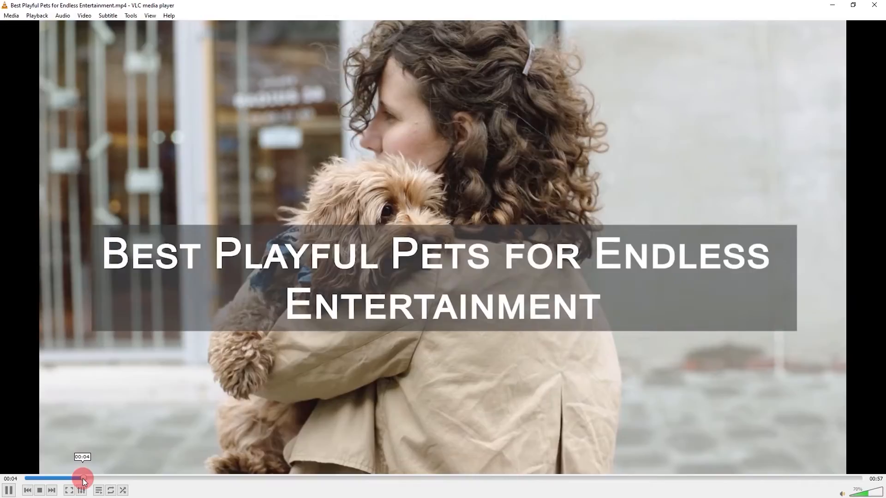
pyautogui.press('space')
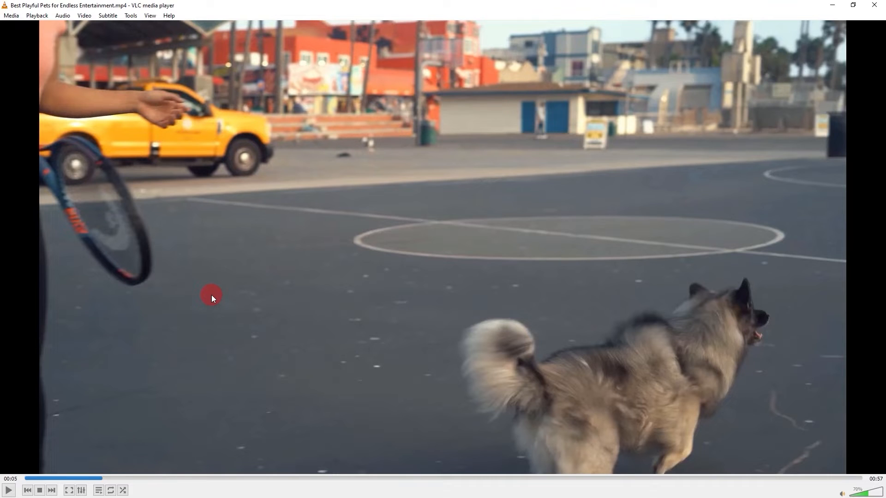
pyautogui.click(874, 5)
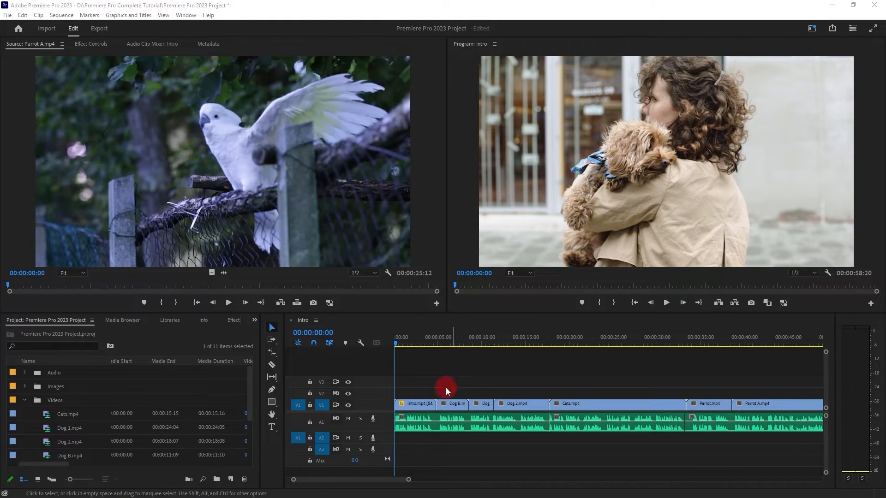
# Step: Mute the A1 narration track, comparing muted and unmuted playback of the sequence's opening up to 00:00:05:09
pyautogui.click(349, 420)
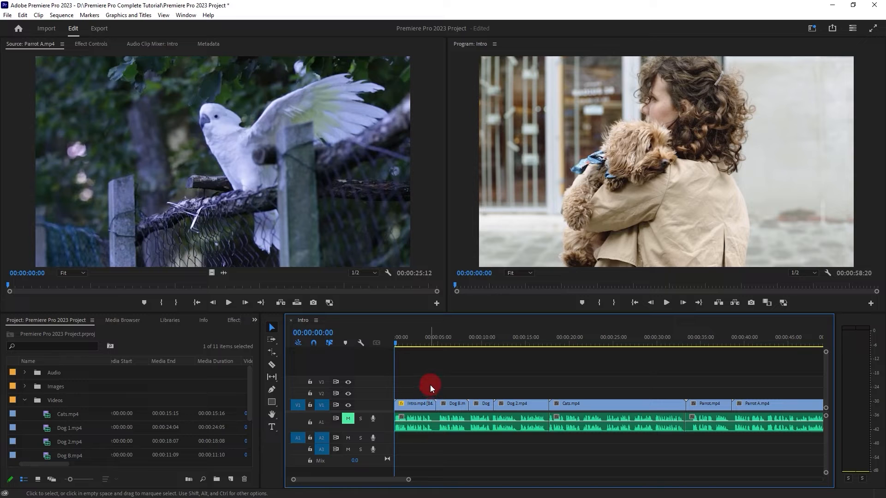
pyautogui.press('space')
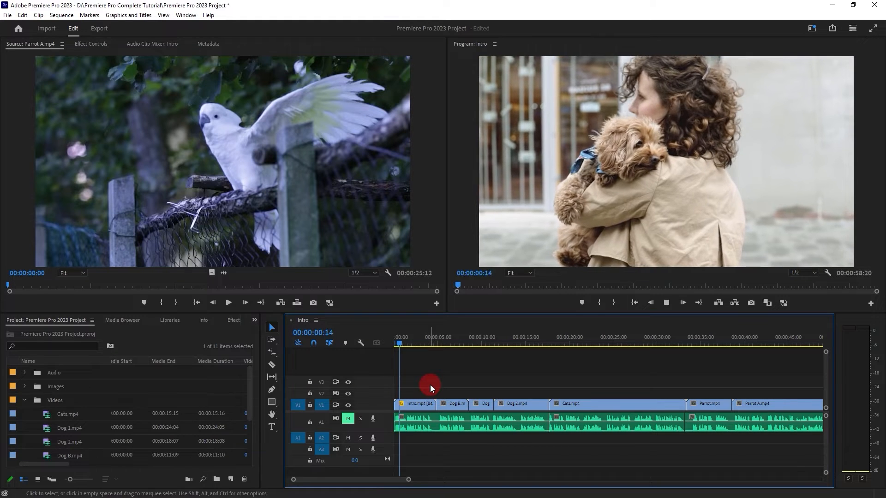
pyautogui.press('space')
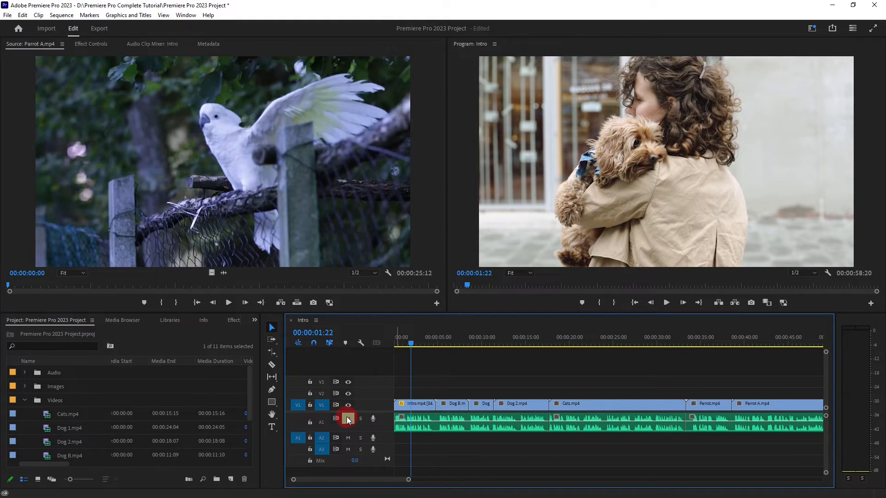
pyautogui.press('space')
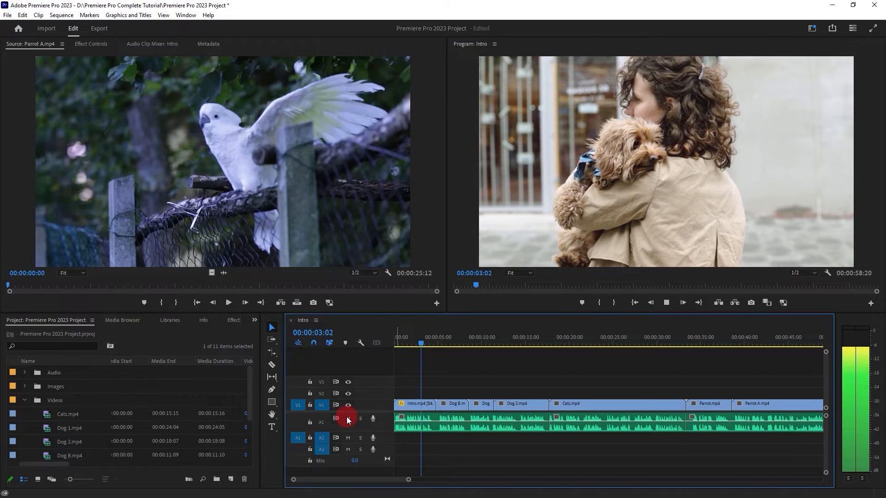
pyautogui.press('space')
pyautogui.click(347, 418)
pyautogui.press('space')
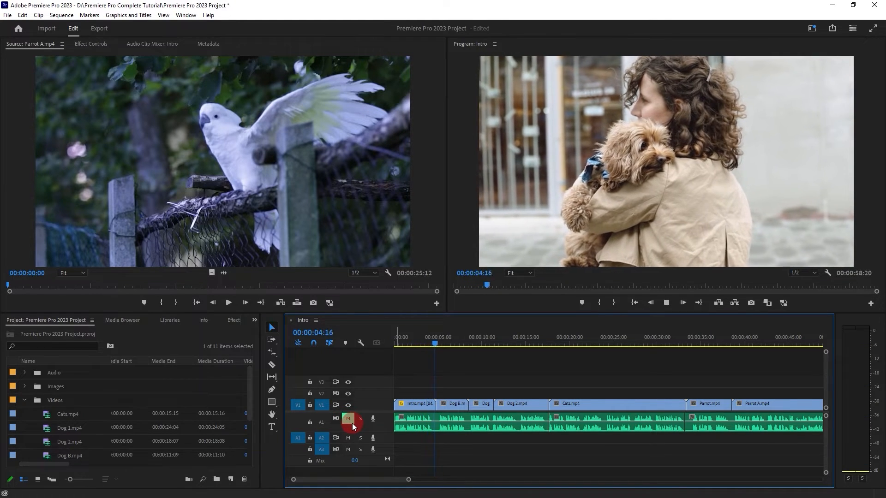
pyautogui.press('space')
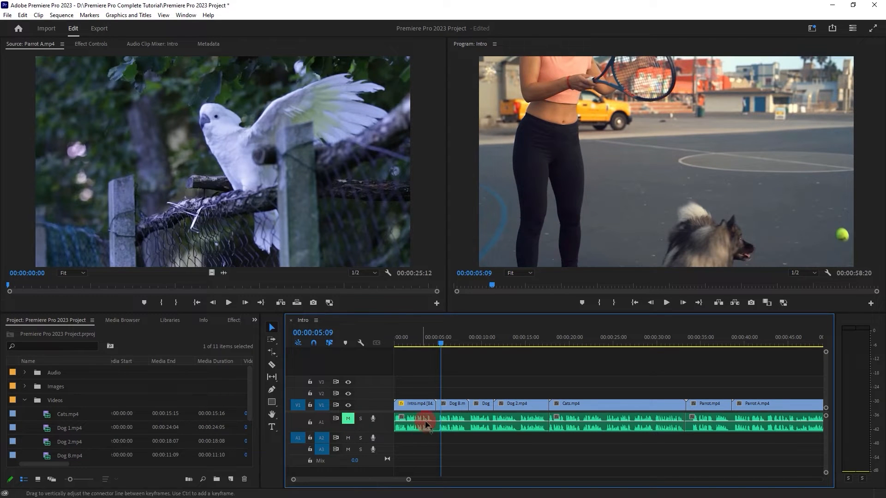
# Step: Show the Effects panel and expand the Dissolve group under Video Transitions
pyautogui.keyDown('alt'); pyautogui.scroll(5, 432, 388); pyautogui.keyUp('alt')
pyautogui.keyDown('alt'); pyautogui.scroll(1, 433, 387); pyautogui.keyUp('alt')
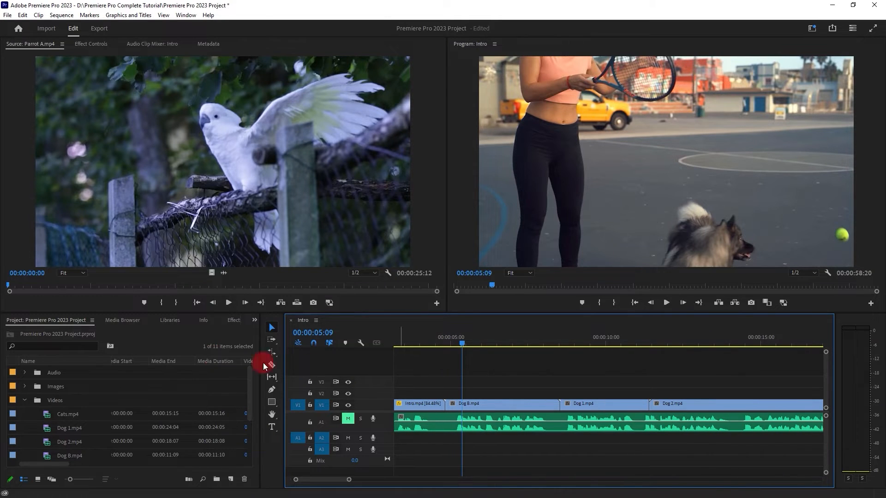
pyautogui.click(254, 321)
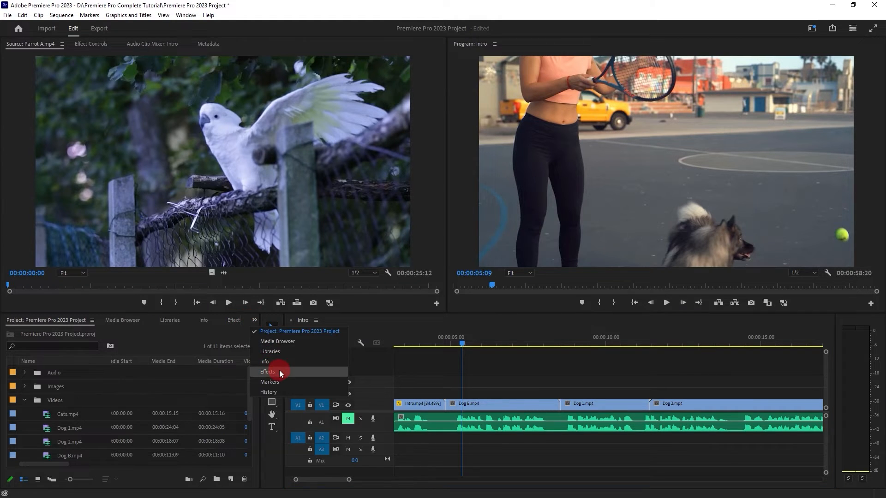
pyautogui.click(187, 15)
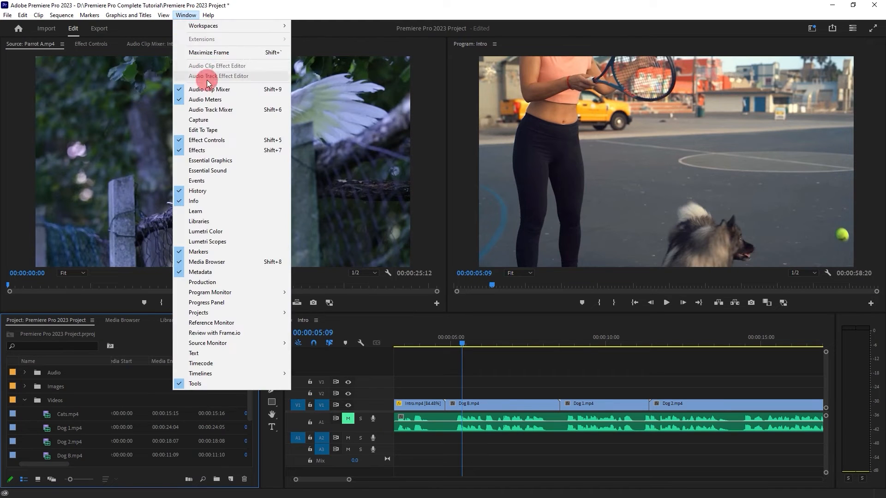
pyautogui.click(217, 151)
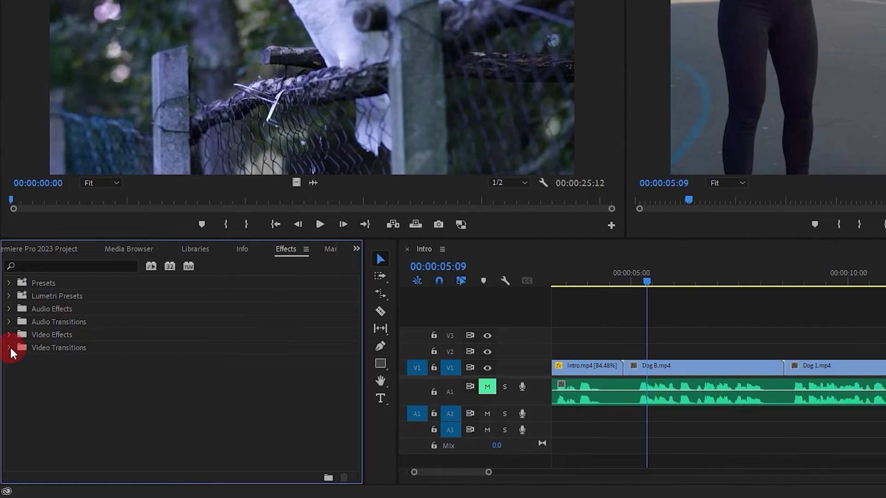
pyautogui.click(9, 348)
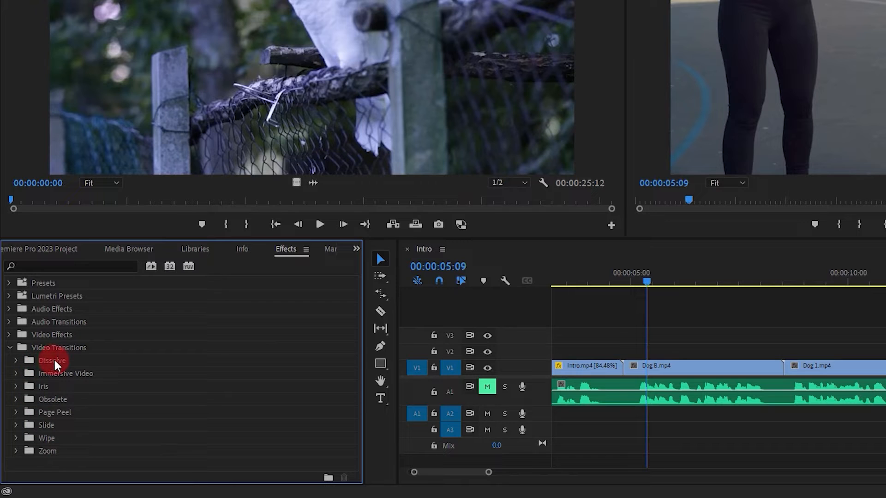
pyautogui.click(16, 362)
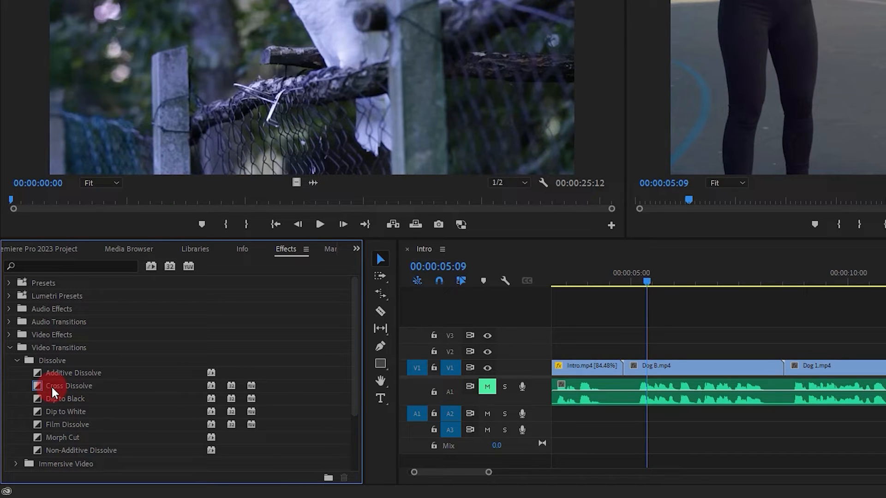
# Step: Try the default Cross Dissolve transition on the cut between Intro.mp4 and Dog B.mp4, play through it, and delete it
pyautogui.moveTo(52, 390); pyautogui.dragTo(626, 367)
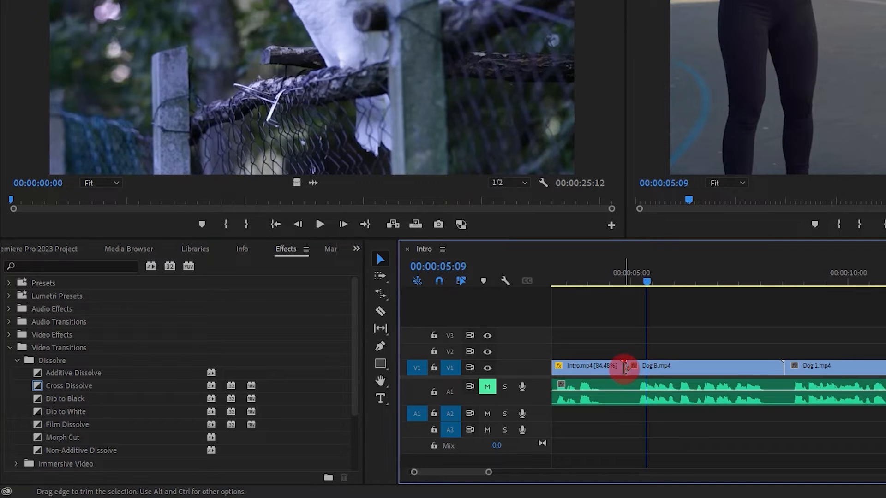
pyautogui.rightClick(625, 368)
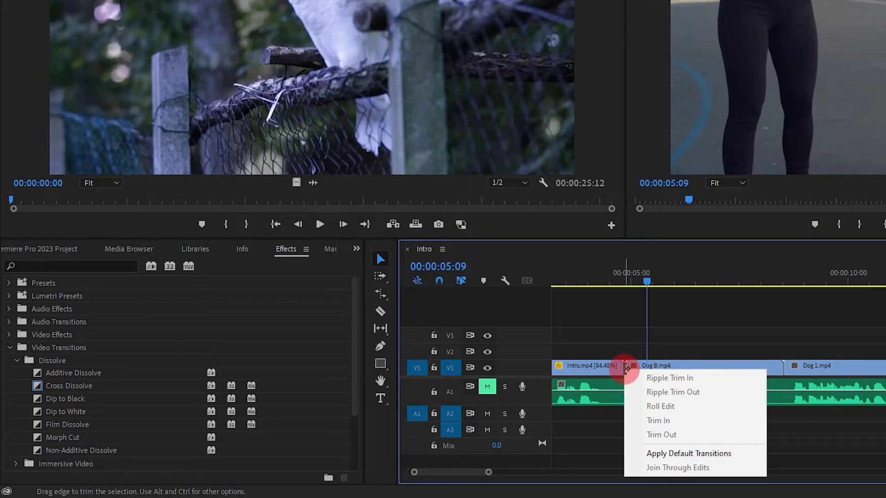
pyautogui.click(657, 453)
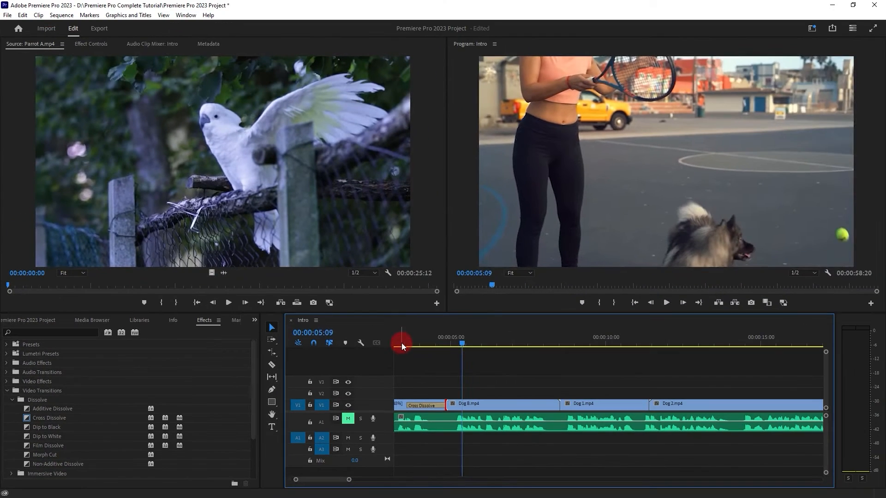
pyautogui.moveTo(402, 346); pyautogui.dragTo(484, 355)
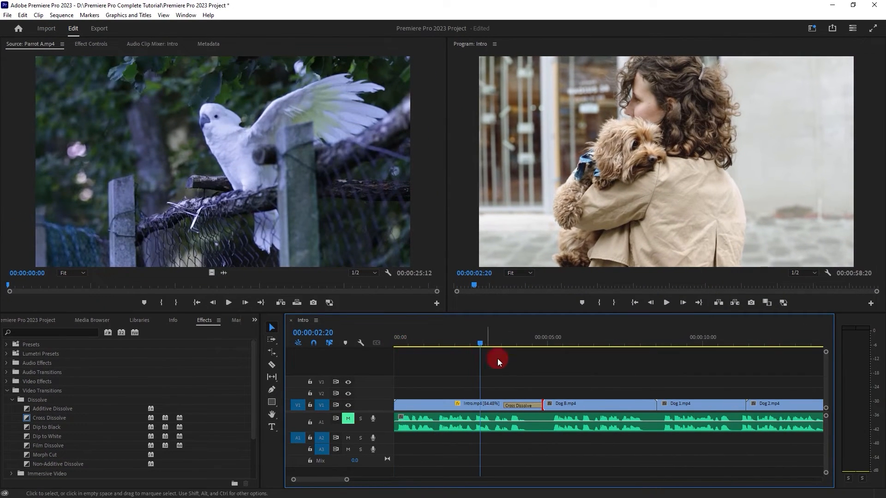
pyautogui.press('space')
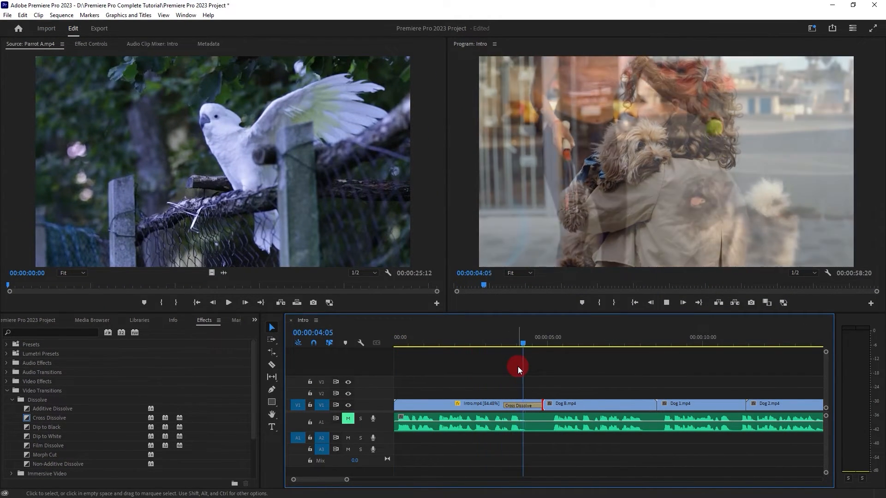
pyautogui.press('space')
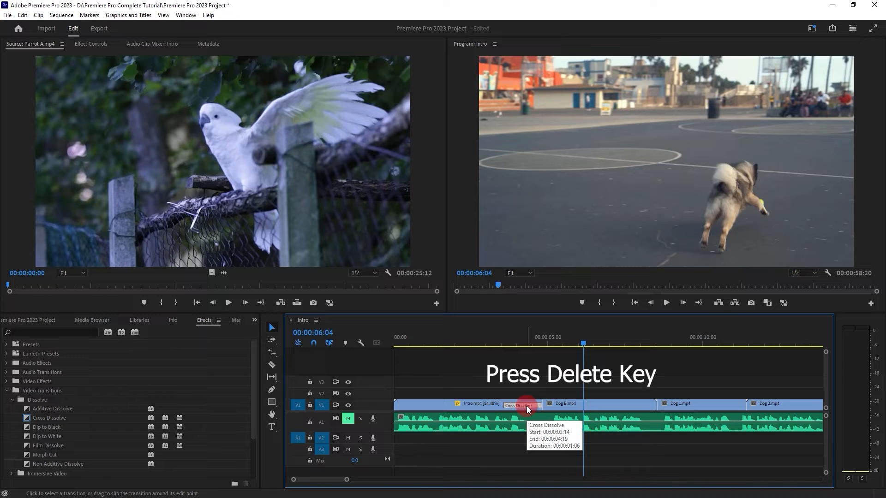
pyautogui.press('Delete')
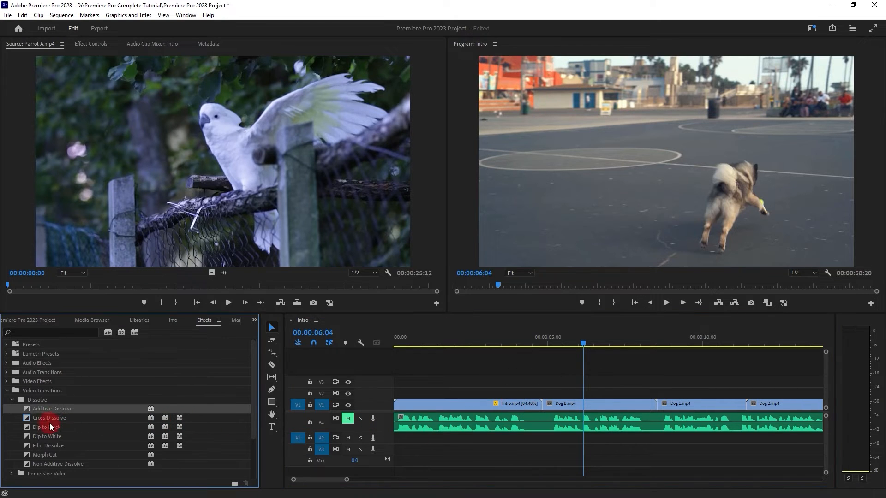
# Step: Place Cross Dissolve from the Dissolve group at the cut between Intro.mp4 and Dog B.mp4 and preview the transition
pyautogui.click(45, 419)
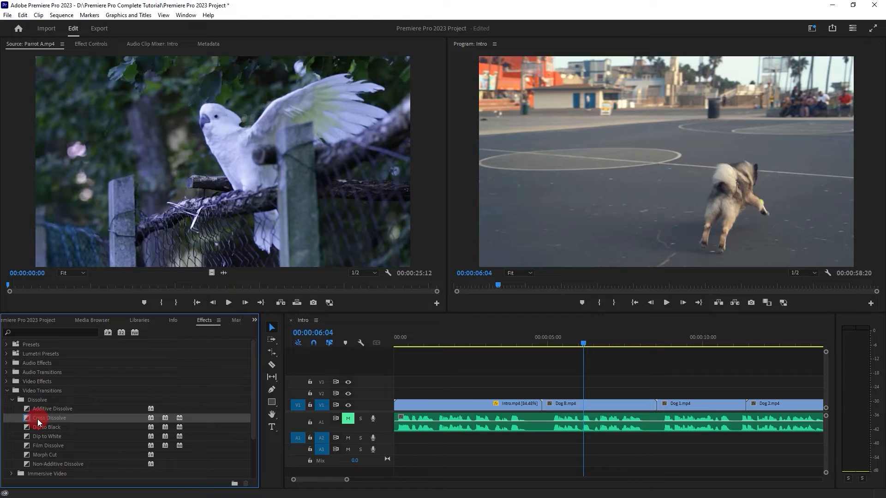
pyautogui.moveTo(37, 419); pyautogui.dragTo(545, 410)
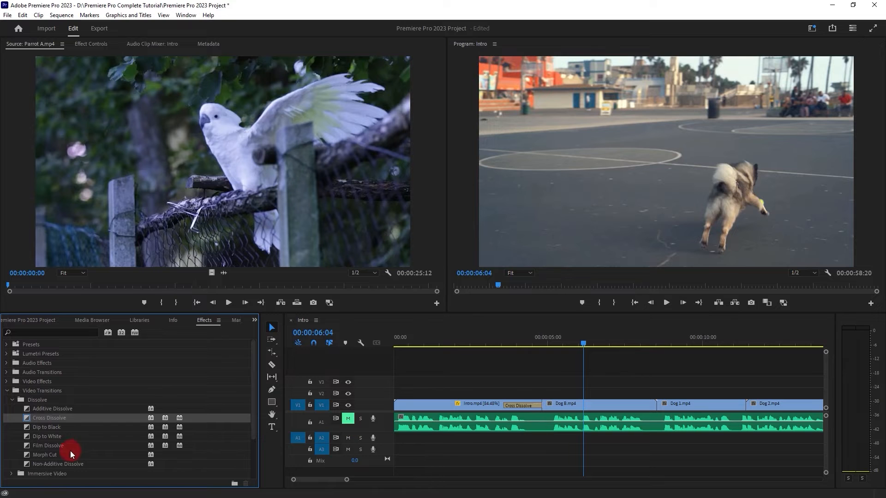
pyautogui.click(500, 338)
pyautogui.press('space')
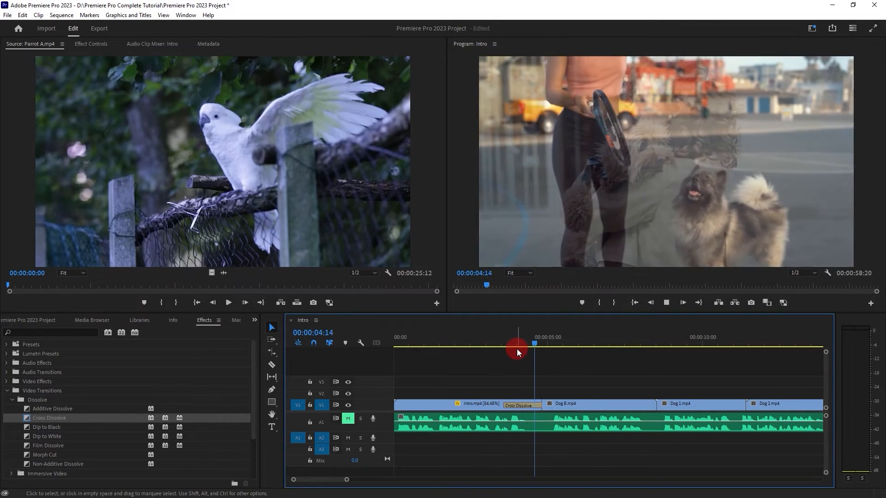
pyautogui.press('space')
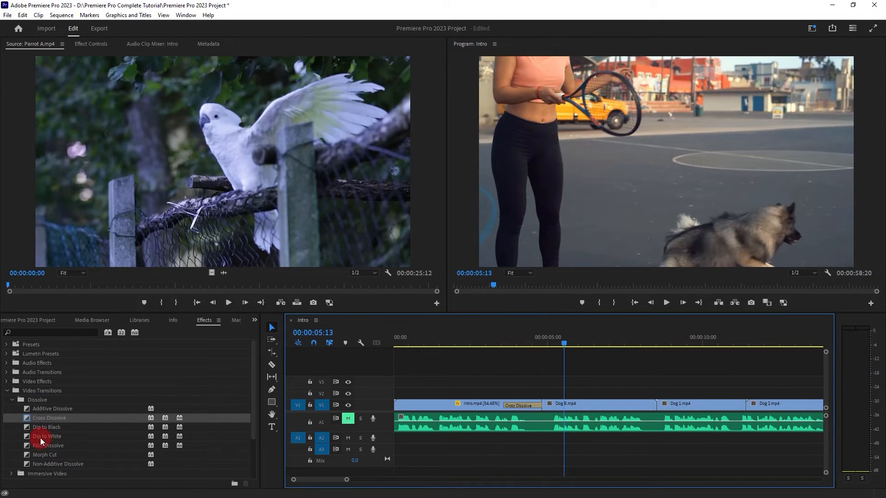
# Step: Try the Dip to White transition at the cut between Intro.mp4 and Dog B.mp4, play through it, and delete it
pyautogui.moveTo(43, 437); pyautogui.dragTo(514, 403)
pyautogui.click(500, 336)
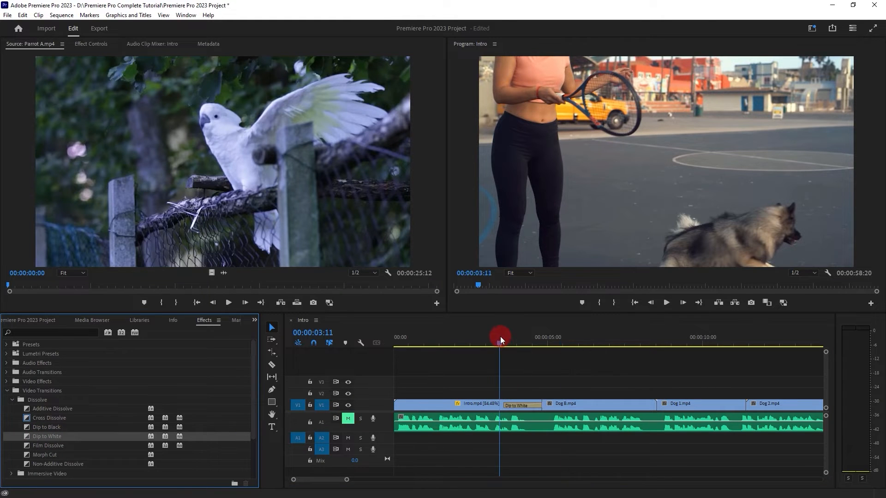
pyautogui.press('space')
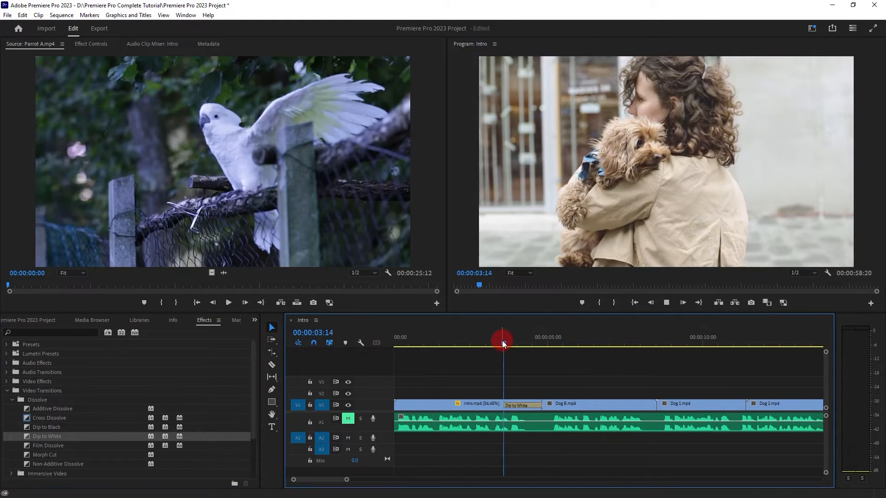
pyautogui.press('space')
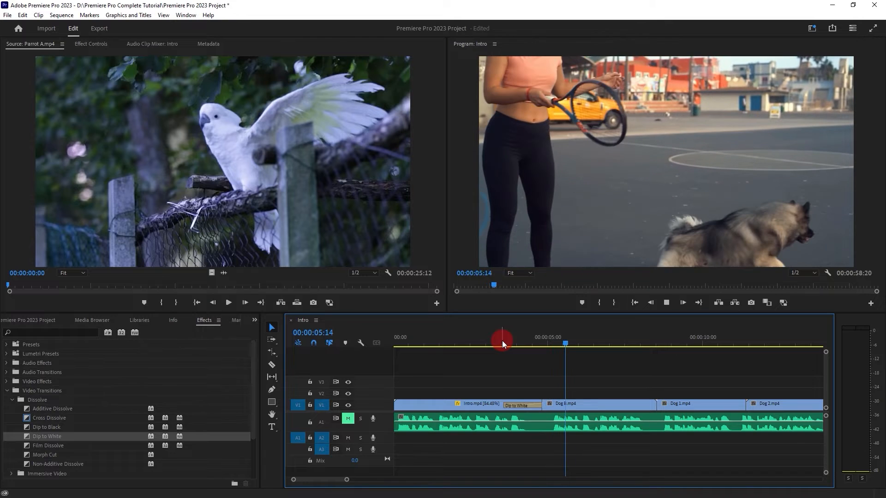
pyautogui.click(524, 405)
pyautogui.press('Delete')
# Step: Place the Cross Zoom transition from the Zoom group at the cut between Intro.mp4 and Dog B.mp4
pyautogui.click(14, 400)
pyautogui.click(11, 464)
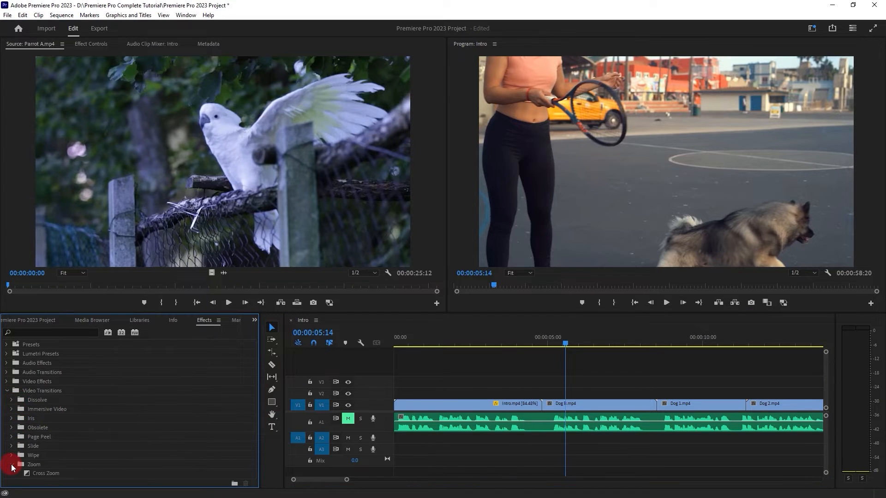
pyautogui.moveTo(39, 474); pyautogui.dragTo(542, 412)
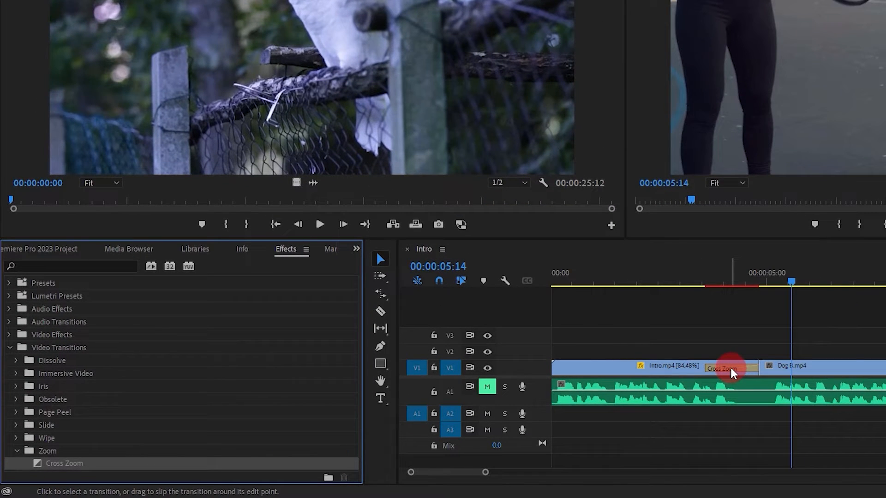
# Step: Show the Cross Zoom transition's settings in Effect Controls and set its alignment to Center at Cut
pyautogui.click(730, 367)
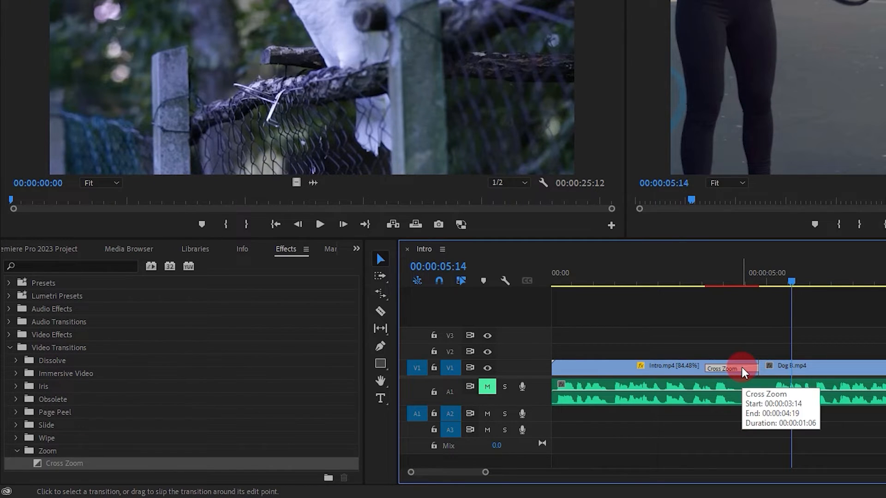
pyautogui.click(729, 366)
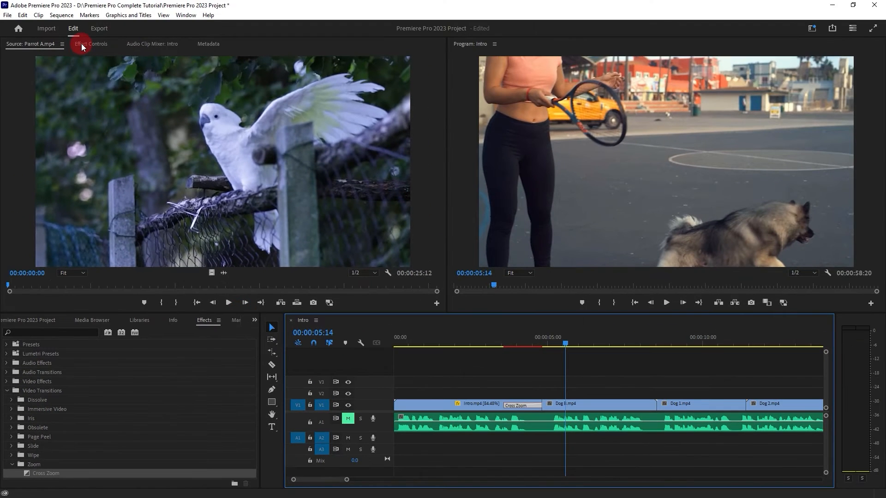
pyautogui.click(186, 15)
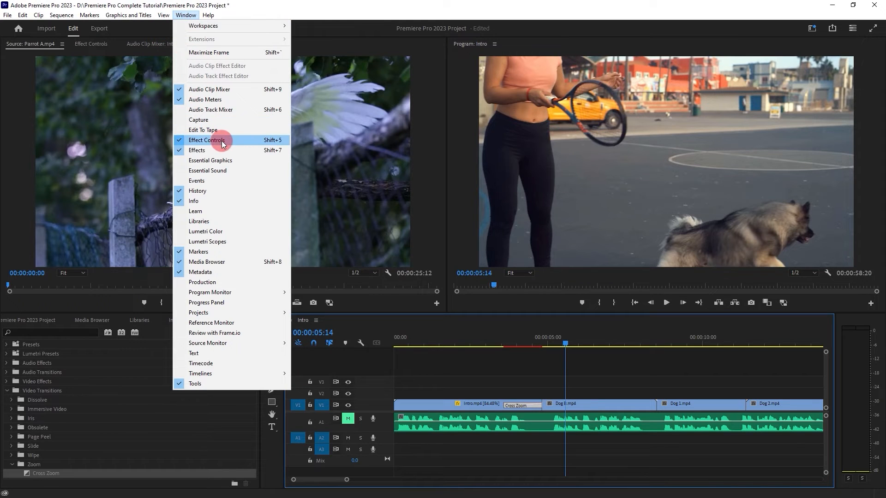
pyautogui.click(222, 139)
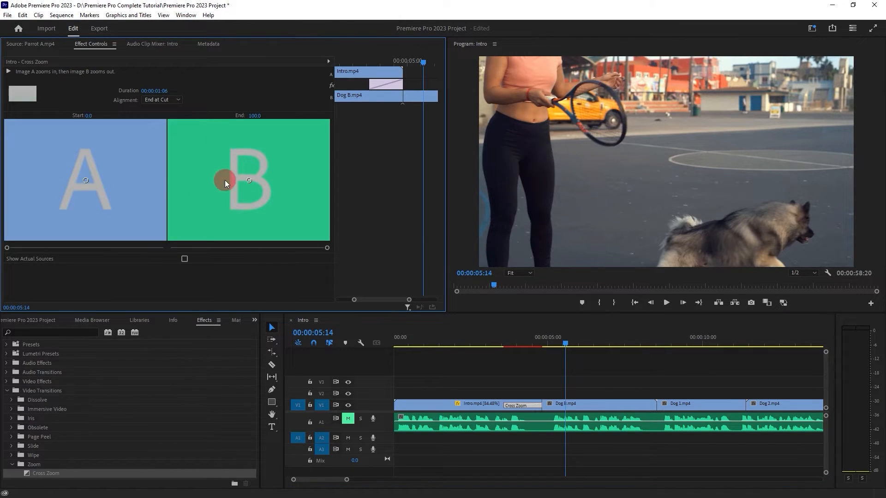
pyautogui.click(157, 100)
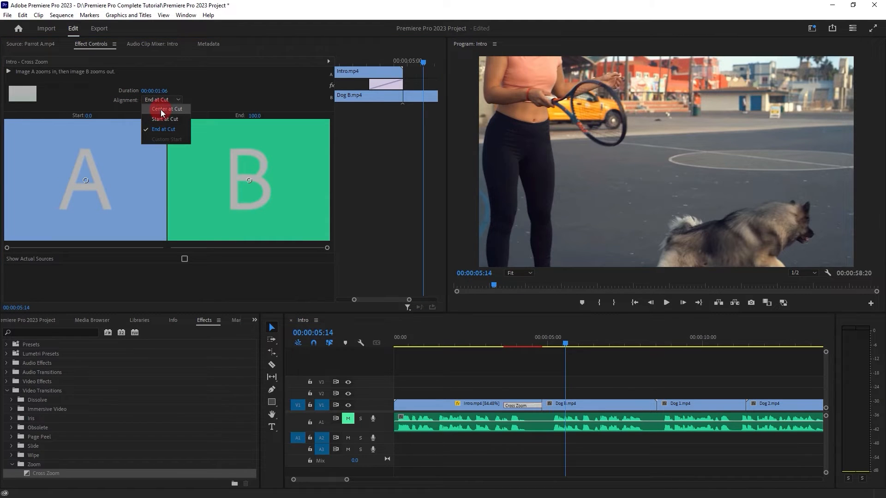
pyautogui.click(161, 110)
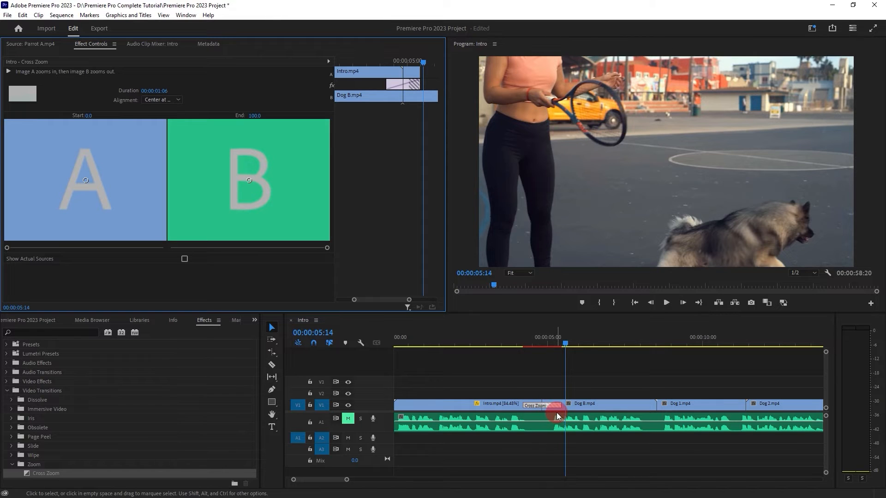
# Step: Play back the Cross Zoom transition between Intro.mp4 and Dog B.mp4
pyautogui.click(511, 336)
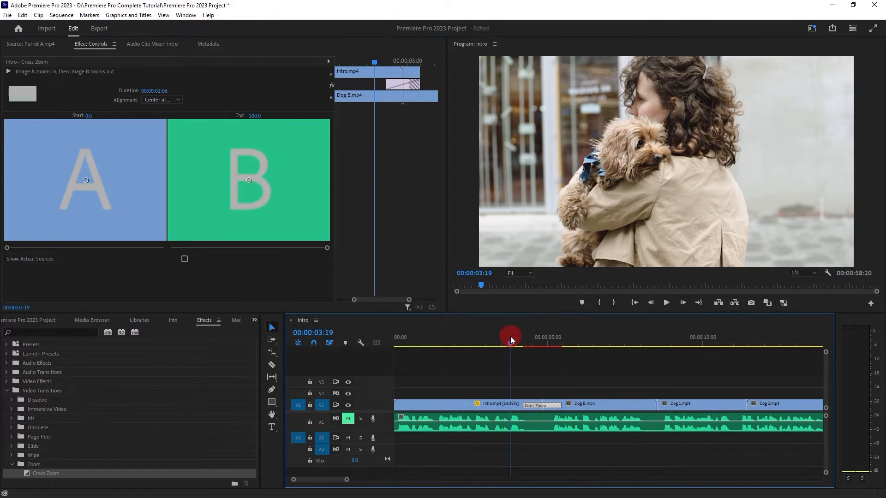
pyautogui.press('space')
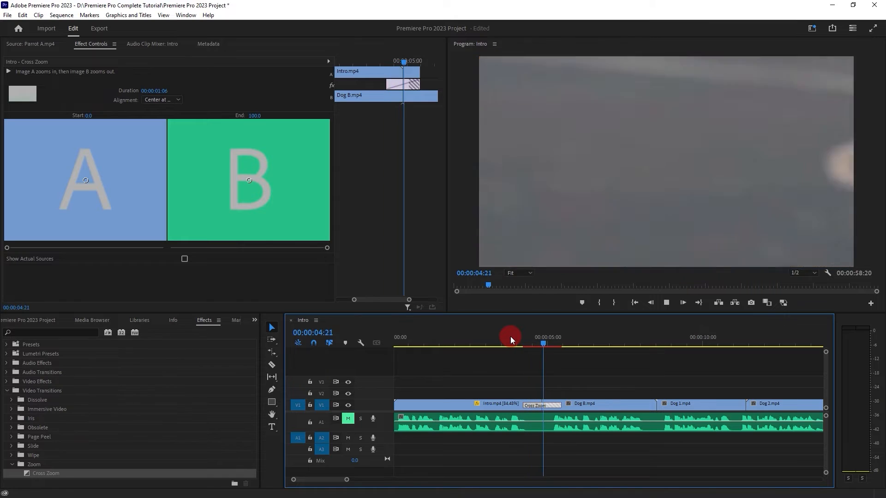
pyautogui.press('space')
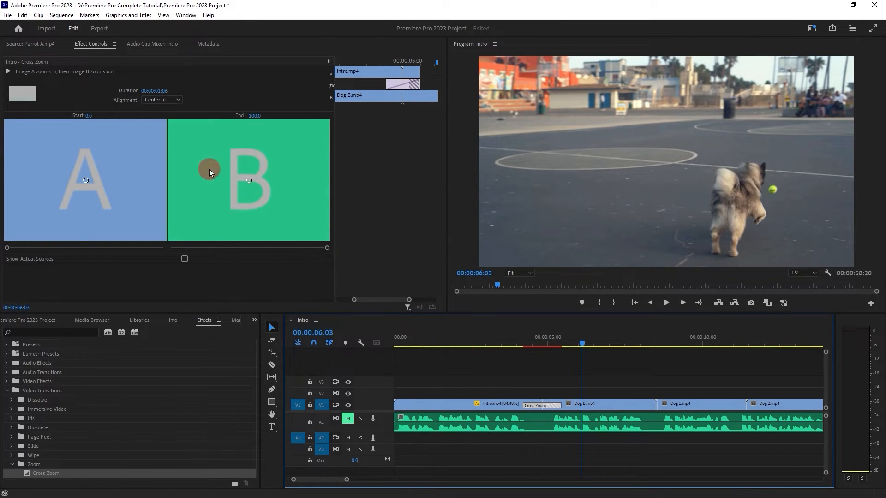
# Step: Set the duration of the Cross Zoom between Intro.mp4 and Dog B.mp4 to 18 frames and preview the shortened transition
pyautogui.click(149, 93)
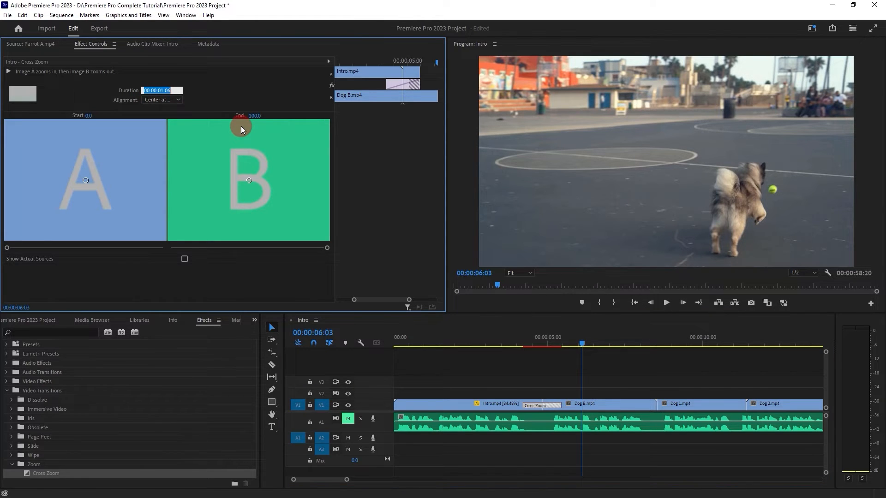
pyautogui.write('18')
pyautogui.press('Return')
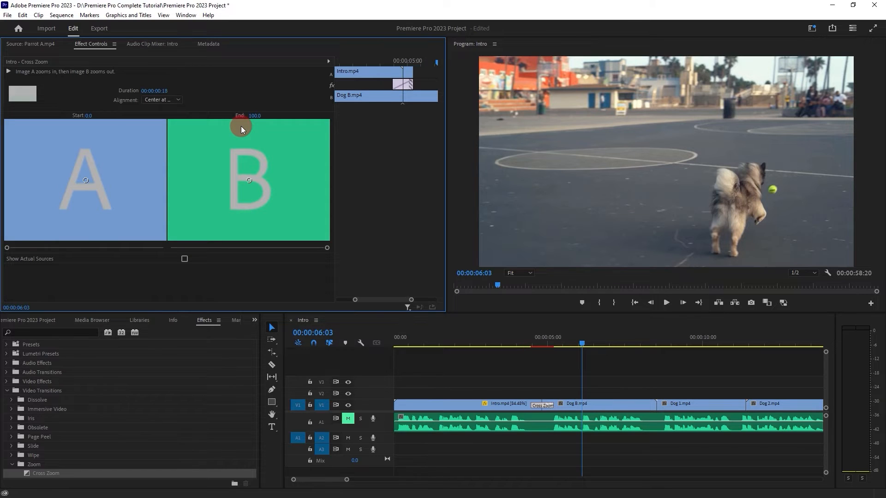
pyautogui.click(511, 341)
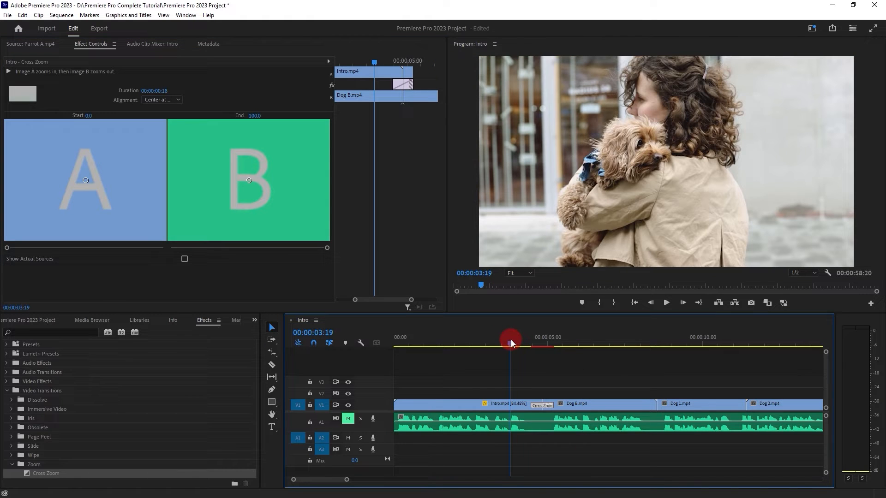
pyautogui.press('space')
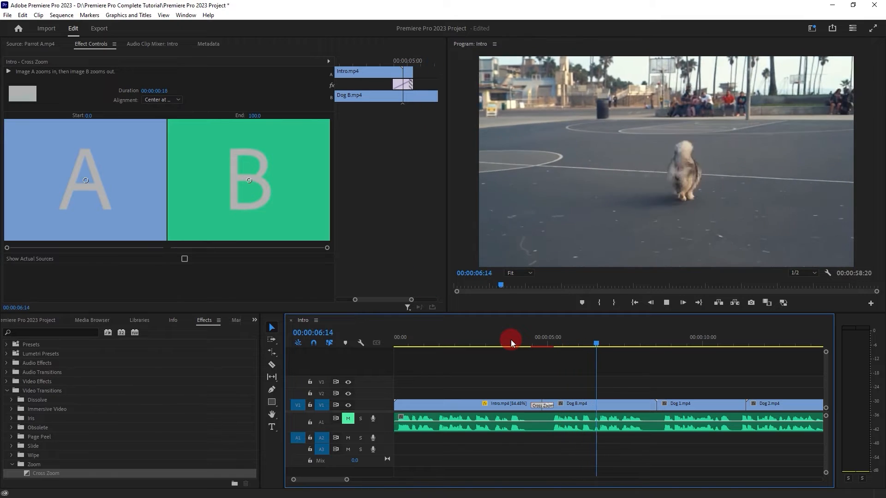
pyautogui.click(510, 341)
pyautogui.press('space')
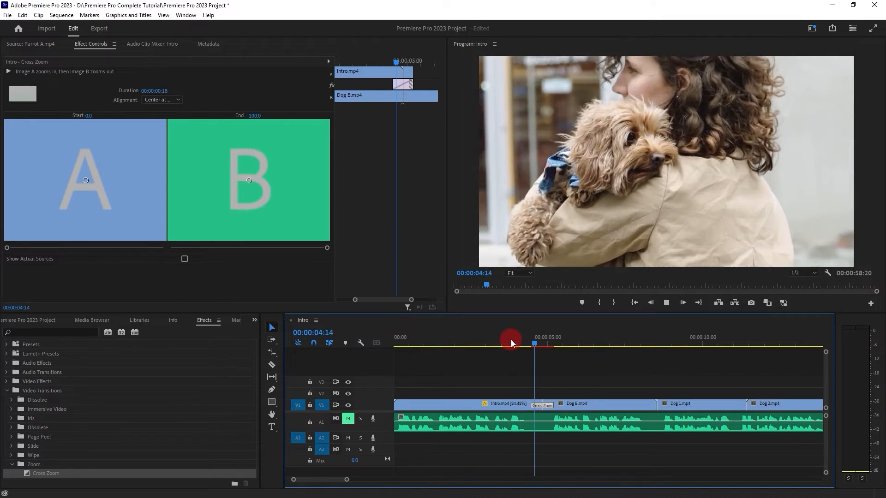
pyautogui.press('space')
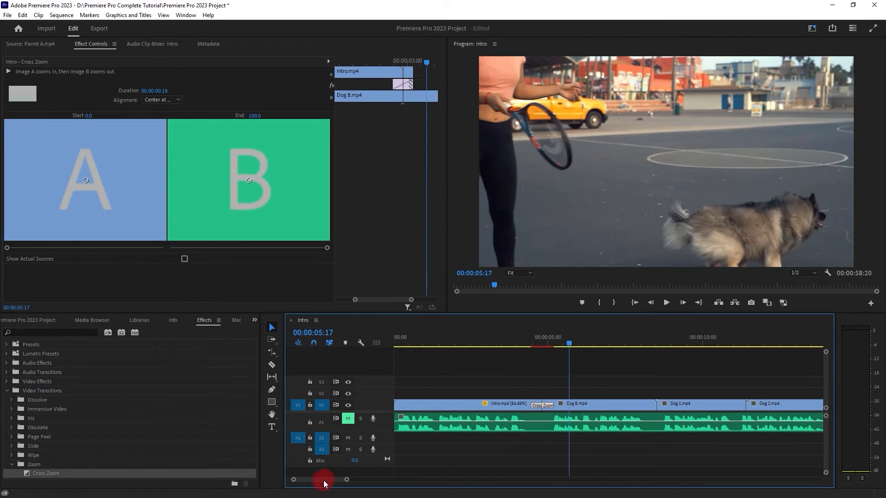
# Step: Apply the Cross Zoom transition to the cut between Dog 2.mp4 and Cats.mp4
pyautogui.moveTo(335, 480); pyautogui.dragTo(342, 478)
pyautogui.click(562, 344)
pyautogui.moveTo(562, 344)
pyautogui.mouseDown()
pyautogui.moveTo(578, 350)
pyautogui.moveTo(563, 347)
pyautogui.mouseUp()
pyautogui.click(572, 406)
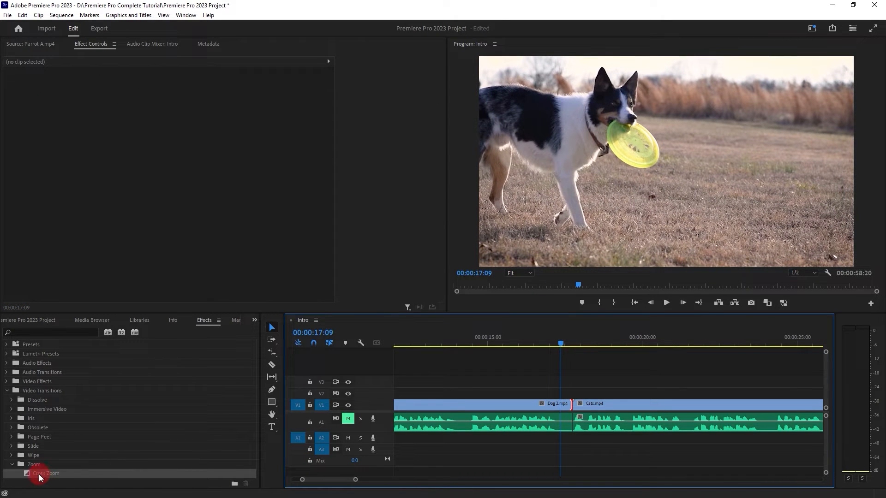
pyautogui.moveTo(39, 477); pyautogui.dragTo(585, 406)
# Step: Align the Cross Zoom between Dog 2.mp4 and Cats.mp4 to Center at Cut and set its duration to 12 frames
pyautogui.click(590, 405)
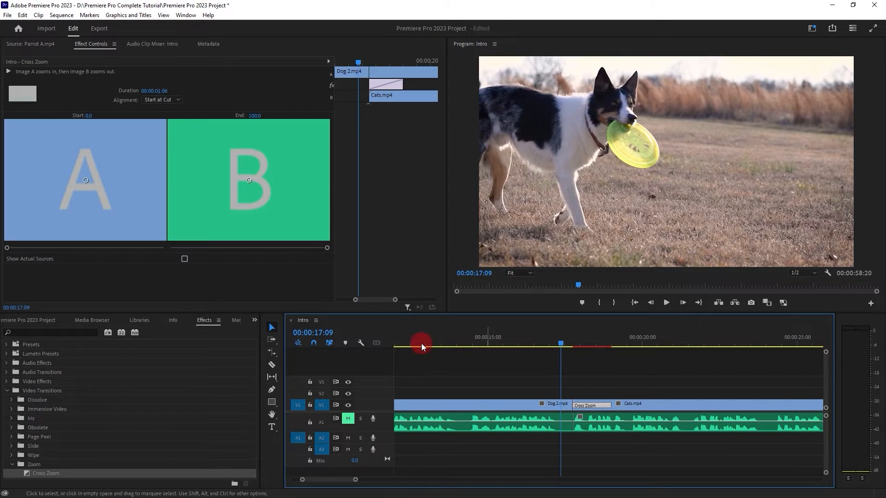
pyautogui.click(156, 100)
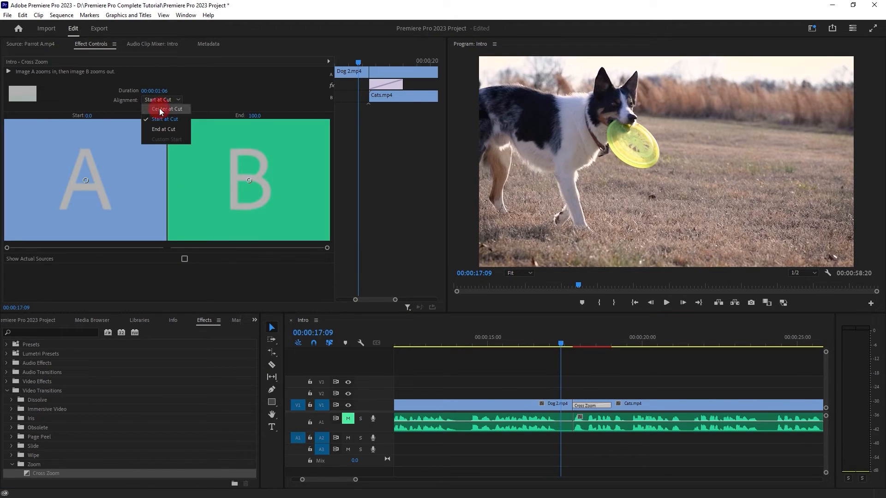
pyautogui.click(159, 108)
pyautogui.click(162, 90)
pyautogui.write('12')
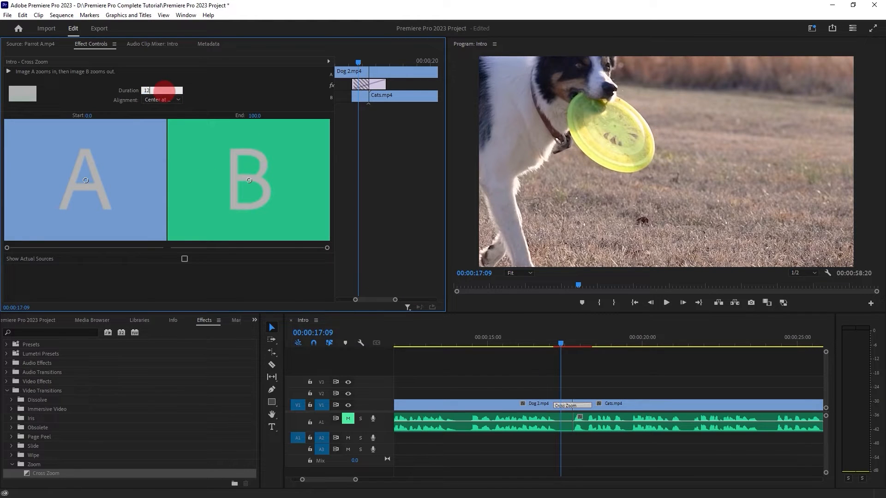
pyautogui.press('Return')
# Step: Apply the Cross Zoom transition to the cut between Cats.mp4 and Parrot.mp4, accepting repeated frames
pyautogui.moveTo(335, 479); pyautogui.dragTo(348, 483)
pyautogui.moveTo(477, 340); pyautogui.dragTo(488, 341)
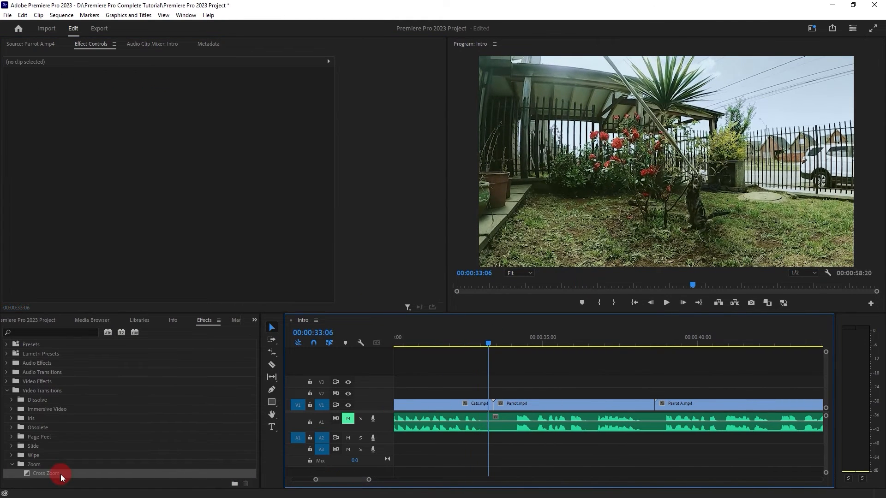
pyautogui.click(99, 461)
pyautogui.moveTo(33, 473); pyautogui.dragTo(500, 406)
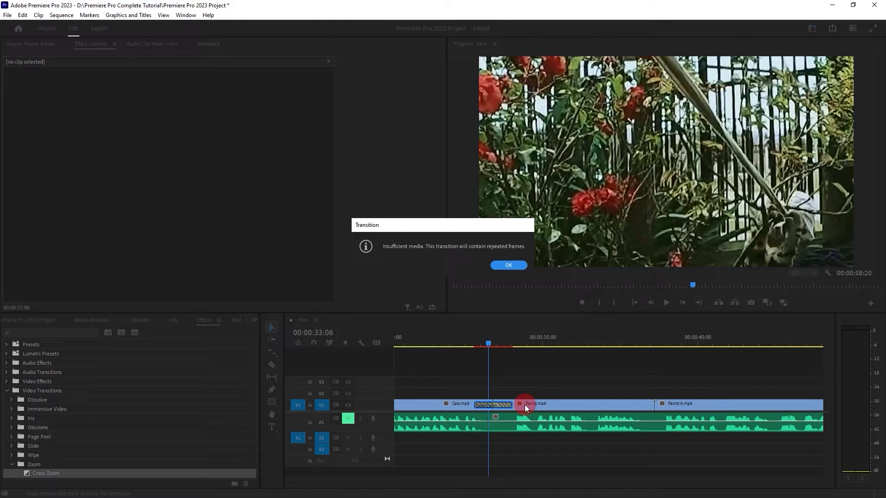
pyautogui.click(507, 266)
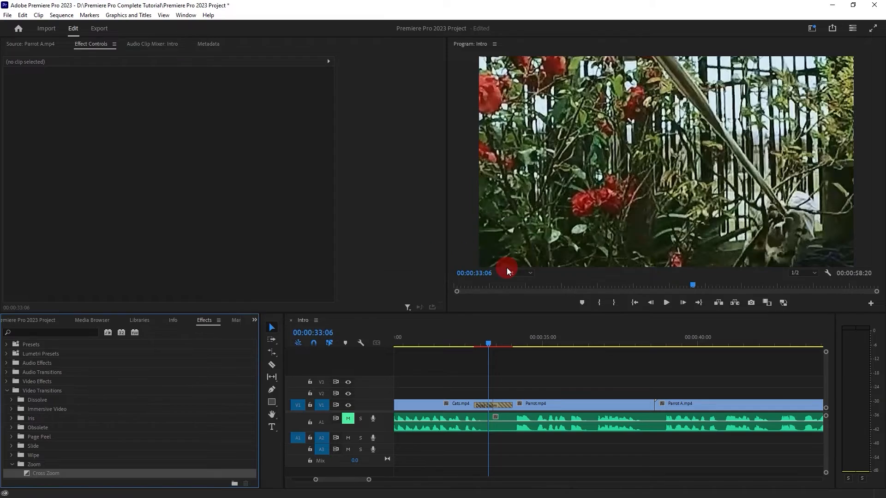
# Step: Play back the Cross Zoom transition between Cats.mp4 and Parrot.mp4
pyautogui.click(474, 337)
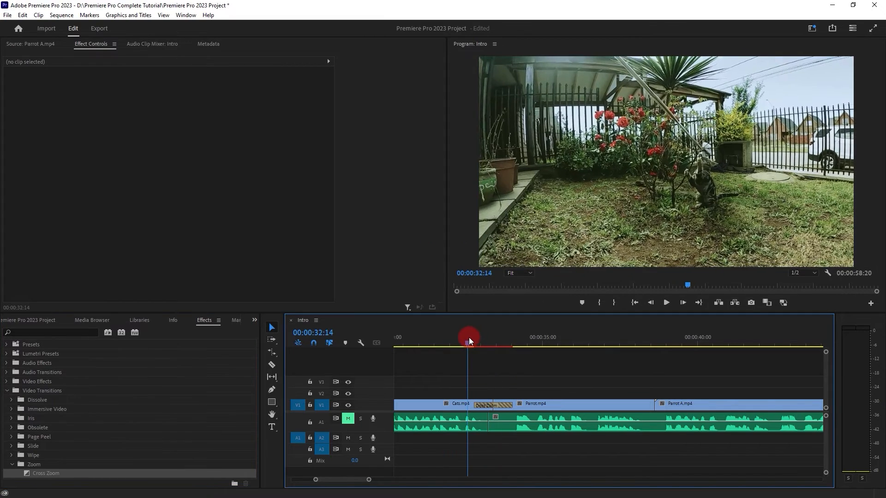
pyautogui.press('space')
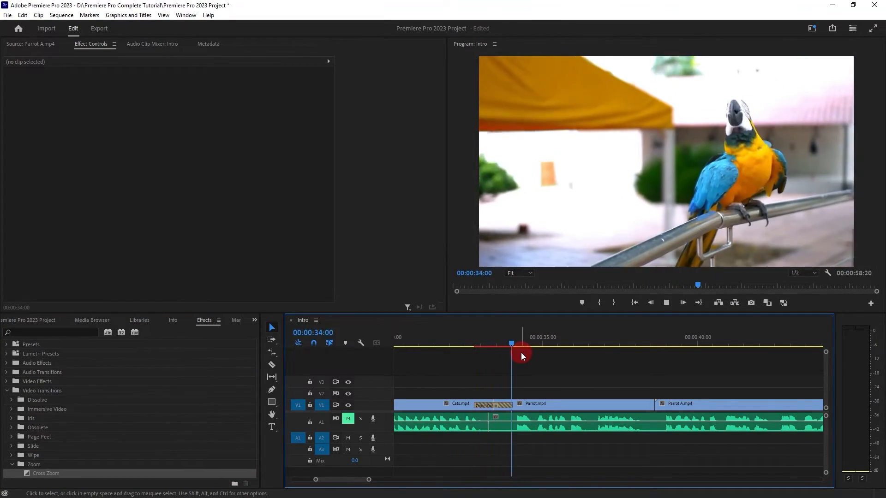
pyautogui.click(472, 341)
pyautogui.press('space')
# Step: Set the duration of the Cross Zoom between Cats.mp4 and Parrot.mp4 to 12 frames and preview the result
pyautogui.click(505, 404)
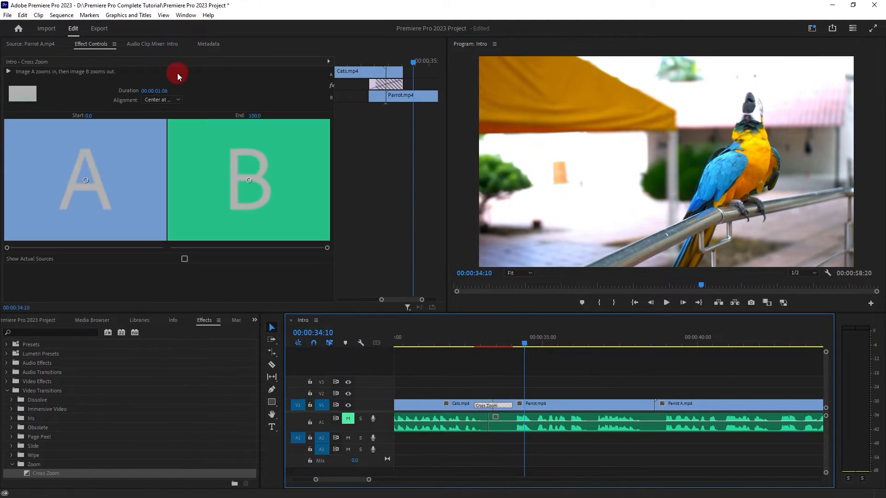
pyautogui.click(162, 90)
pyautogui.write('12')
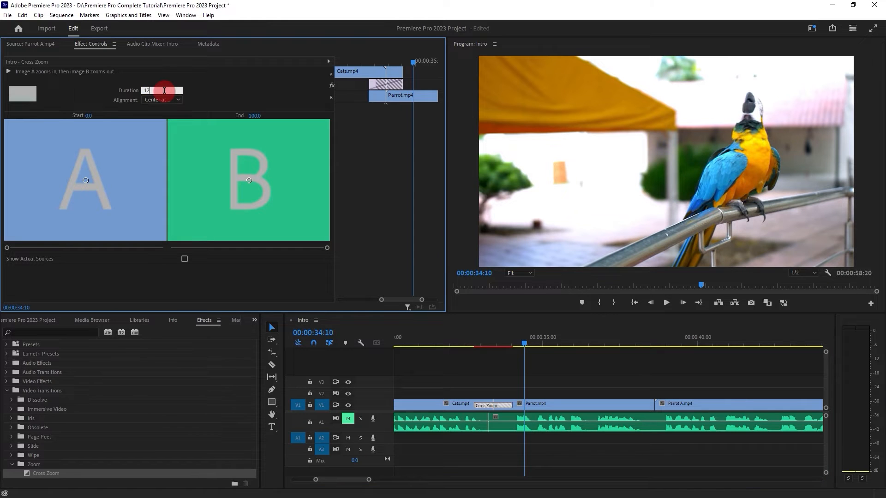
pyautogui.press('Return')
pyautogui.click(260, 212)
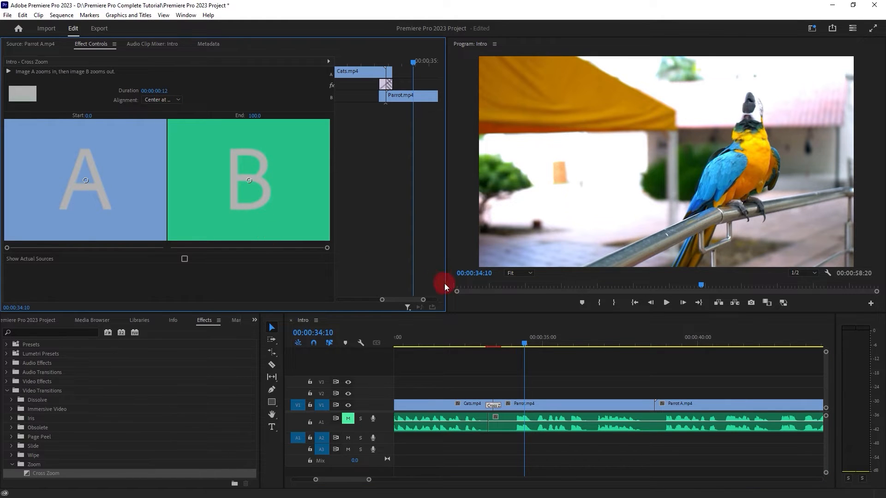
pyautogui.click(482, 341)
pyautogui.press('space')
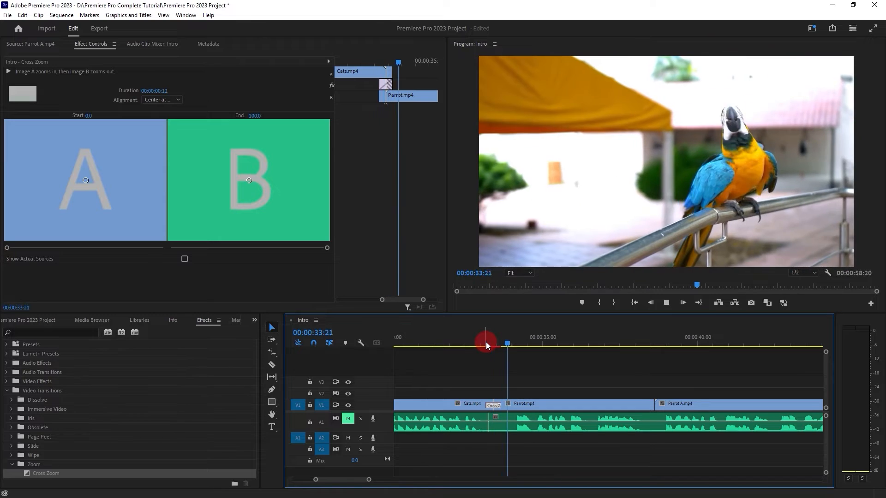
pyautogui.press('space')
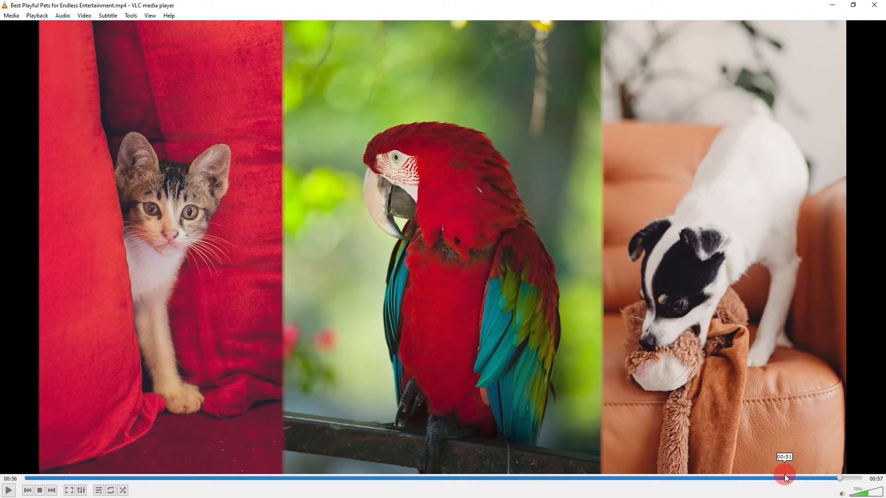
# Step: Switch back to Premiere Pro and create a white (FFFFFF) color matte at 1920 x 1080 and 24 fps in the project
pyautogui.click(832, 4)
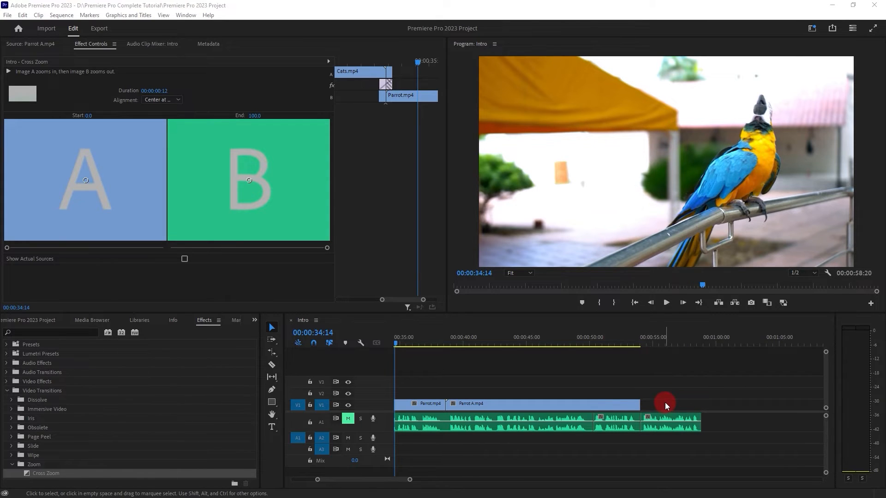
pyautogui.click(66, 341)
pyautogui.click(37, 321)
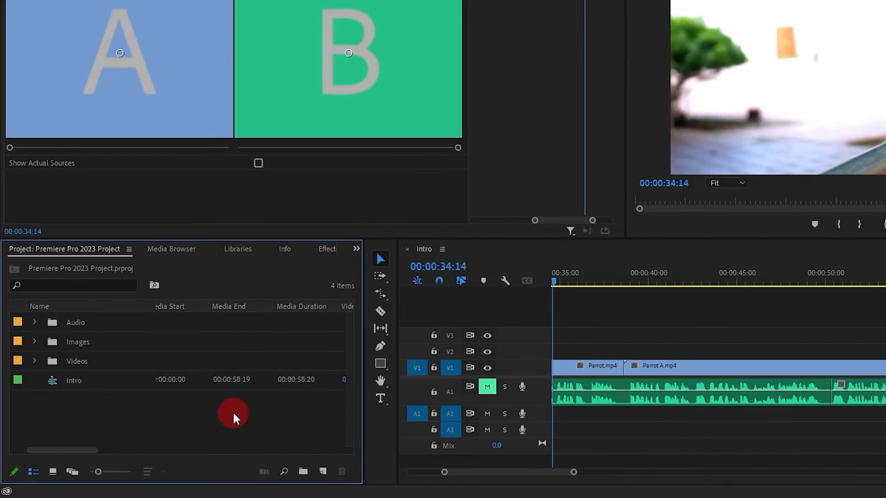
pyautogui.click(323, 471)
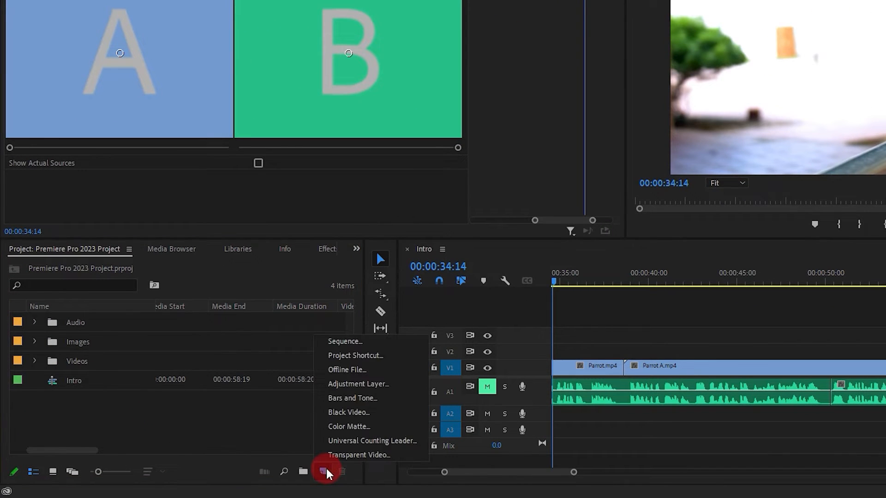
pyautogui.click(370, 429)
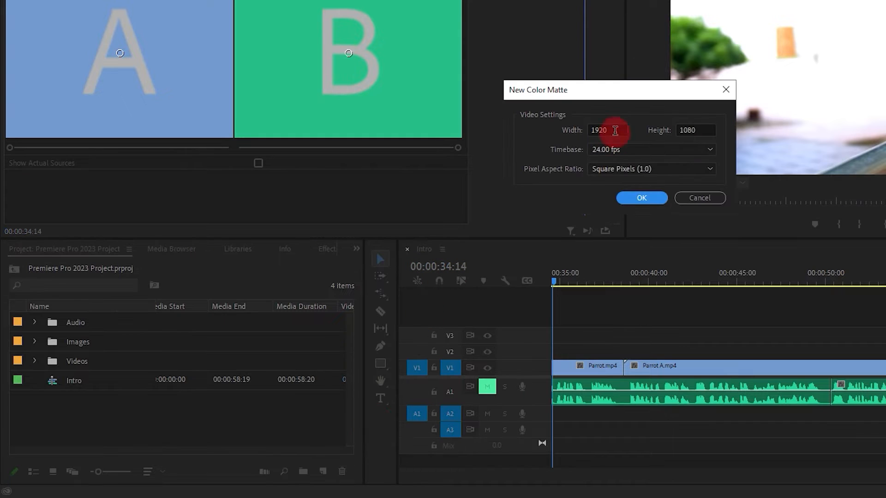
pyautogui.click(644, 198)
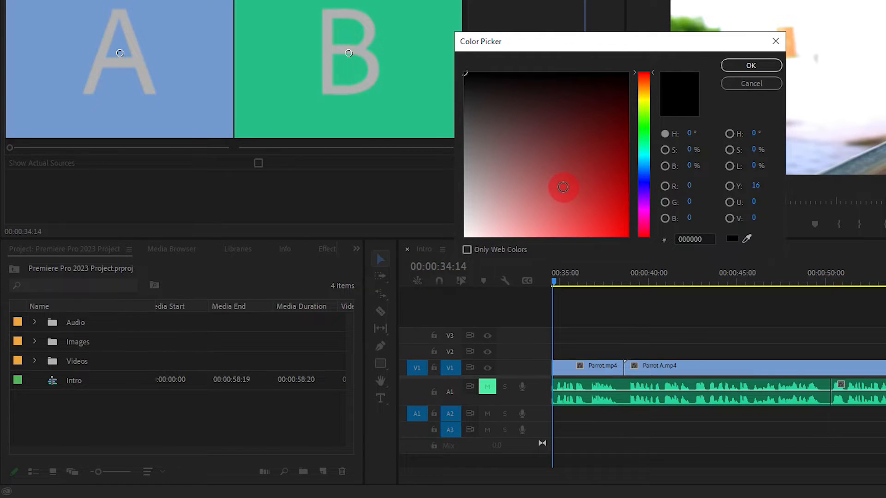
pyautogui.moveTo(561, 184); pyautogui.dragTo(437, 249)
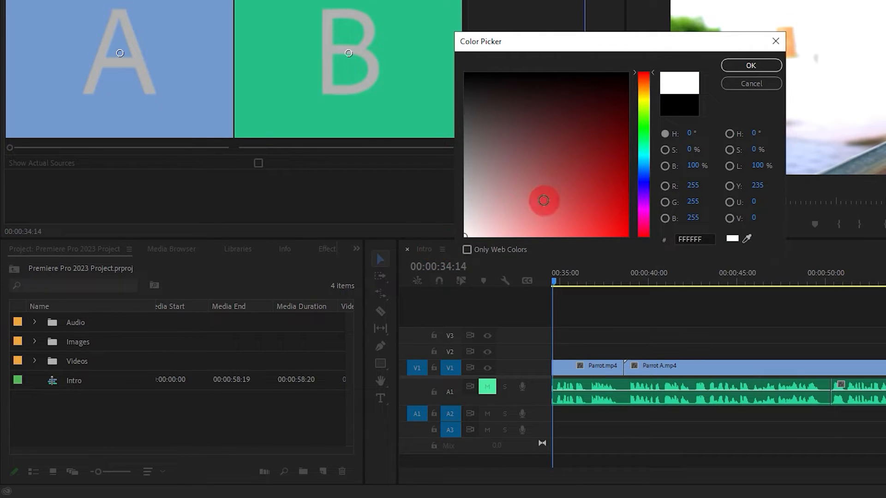
pyautogui.click(750, 65)
pyautogui.click(599, 174)
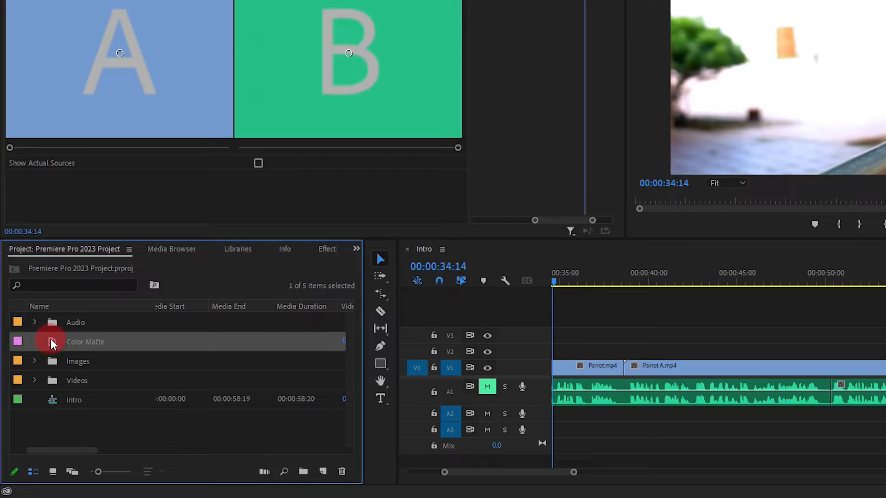
# Step: Move the color matte into the Images bin and place it on track V1 directly after Parrot A.mp4
pyautogui.moveTo(52, 342); pyautogui.dragTo(49, 362)
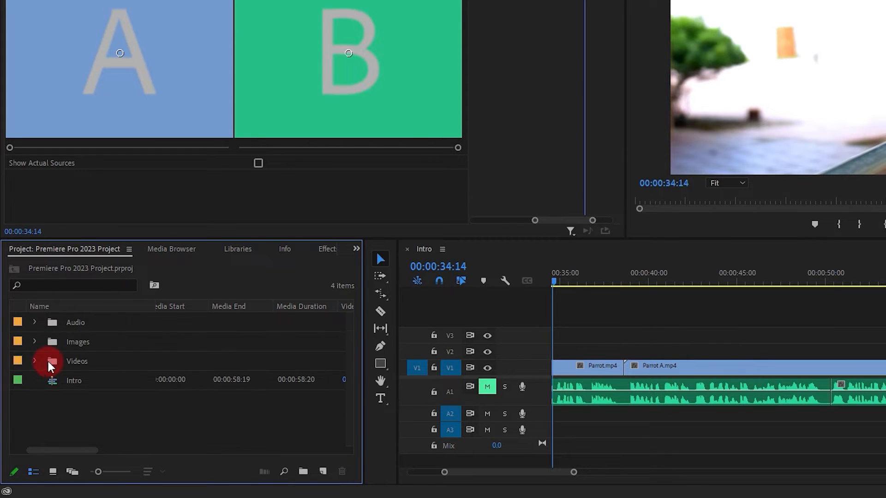
pyautogui.click(34, 360)
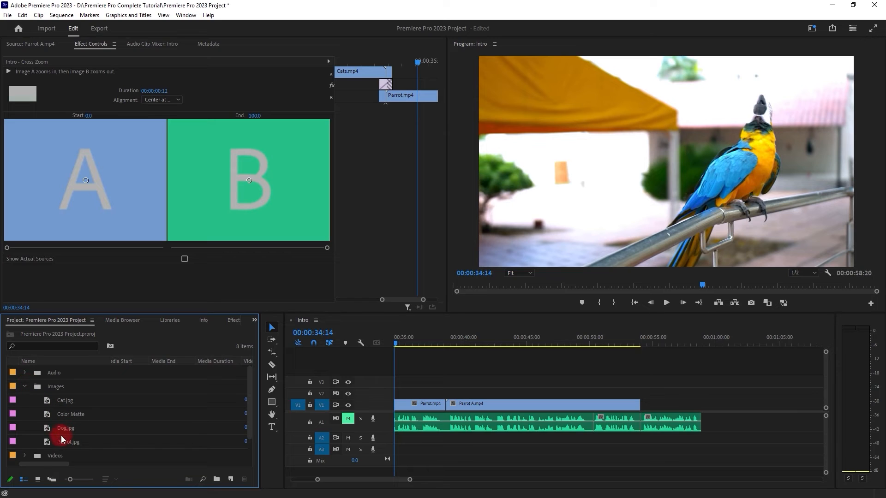
pyautogui.click(50, 414)
pyautogui.moveTo(51, 414); pyautogui.dragTo(646, 407)
pyautogui.click(24, 386)
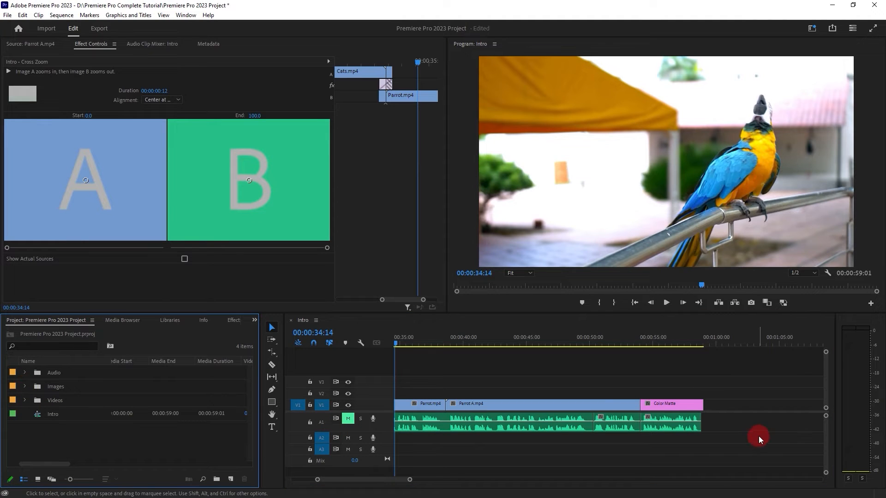
# Step: Play back the sequence from the end of Parrot A.mp4 into the color matte
pyautogui.click(636, 339)
pyautogui.press('space')
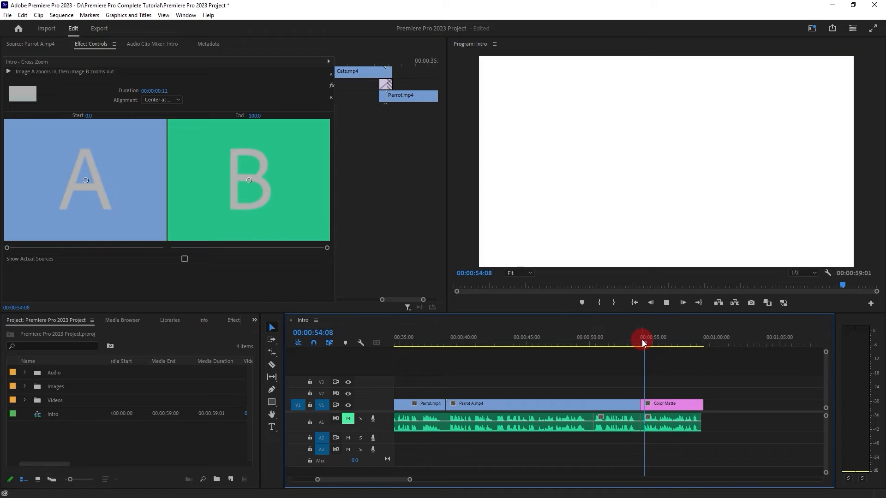
pyautogui.press('space')
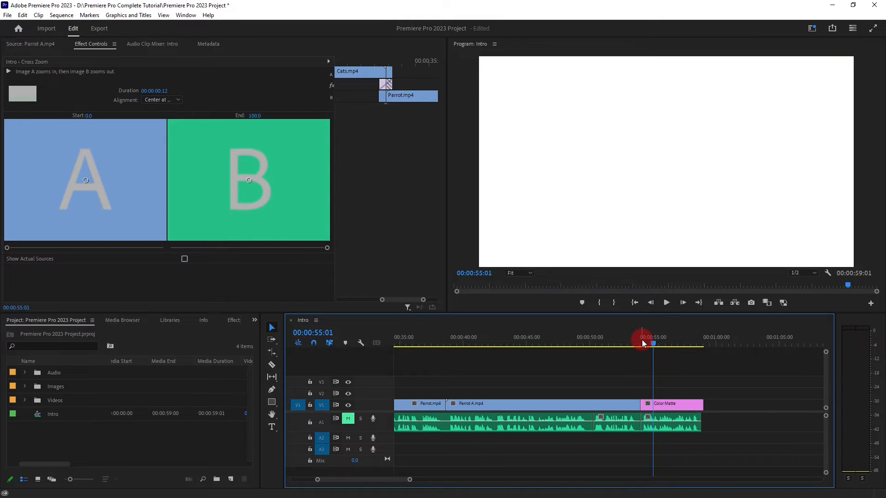
# Step: Apply the default Cross Dissolve between Parrot A.mp4 and the color matte, and set its duration to 12 frames
pyautogui.click(641, 406)
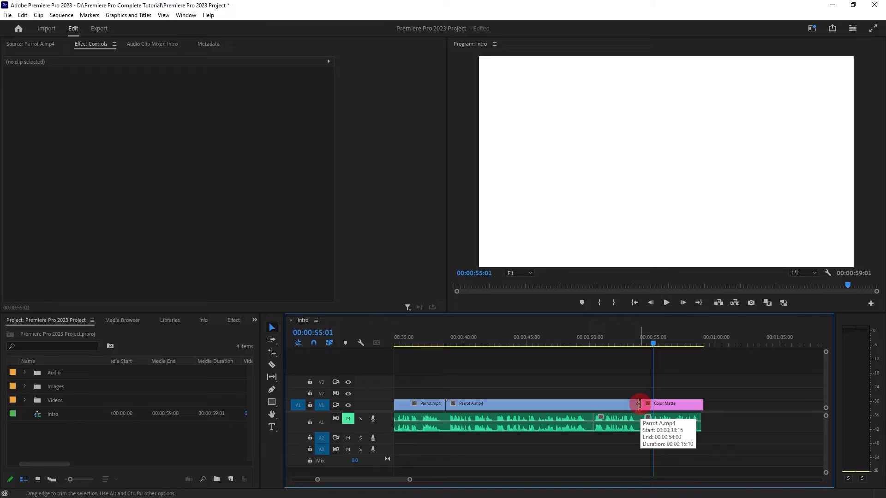
pyautogui.rightClick(639, 404)
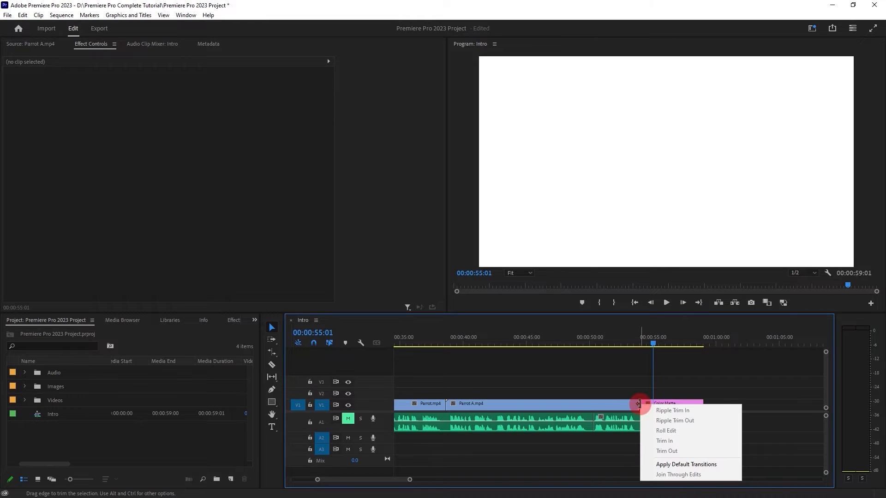
pyautogui.click(683, 465)
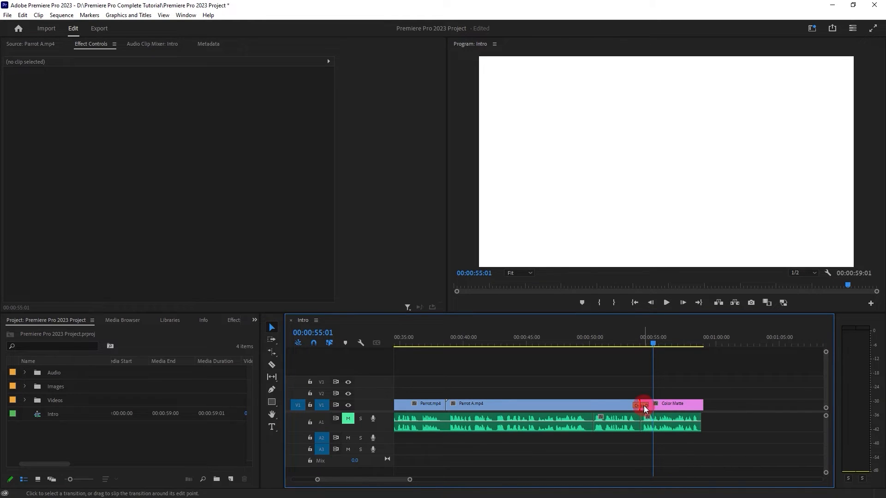
pyautogui.click(644, 405)
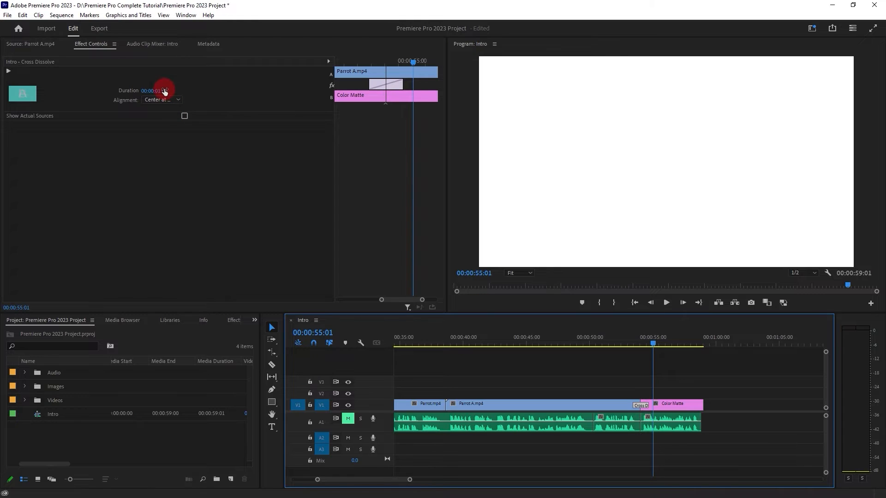
pyautogui.click(165, 92)
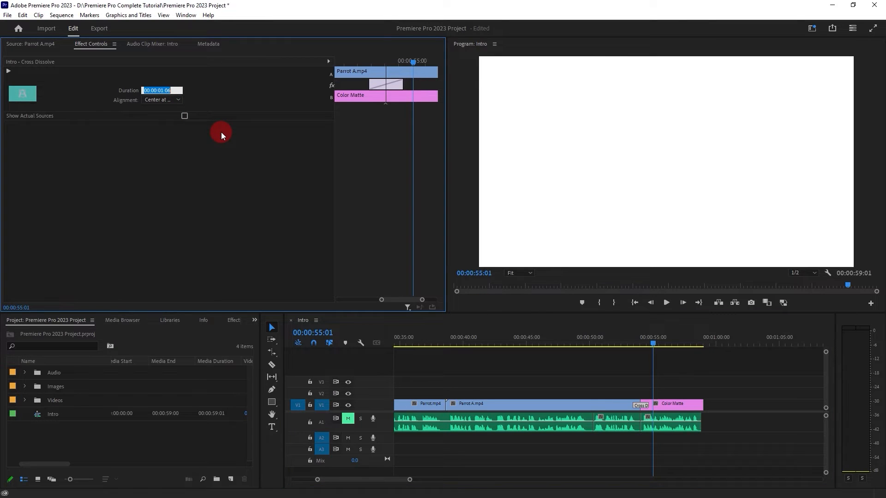
pyautogui.write('12')
pyautogui.press('Return')
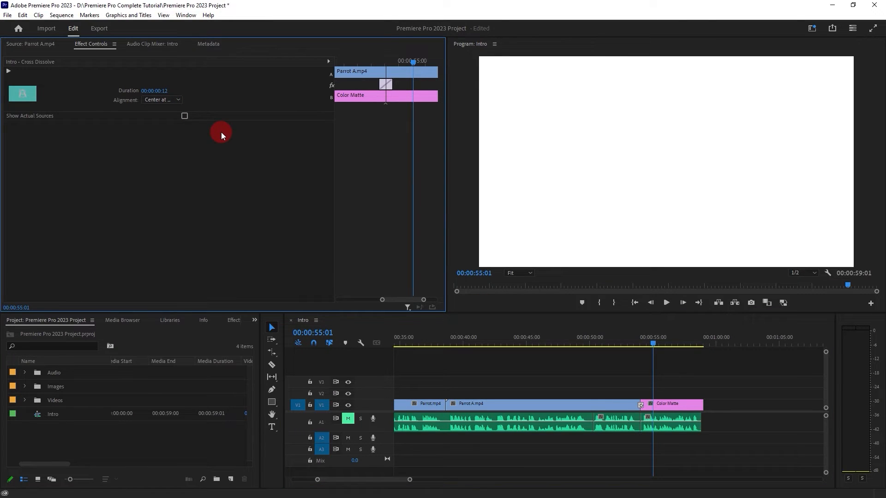
# Step: Play back the Cross Dissolve from the end of Parrot A.mp4 into the color matte
pyautogui.click(635, 339)
pyautogui.press('space')
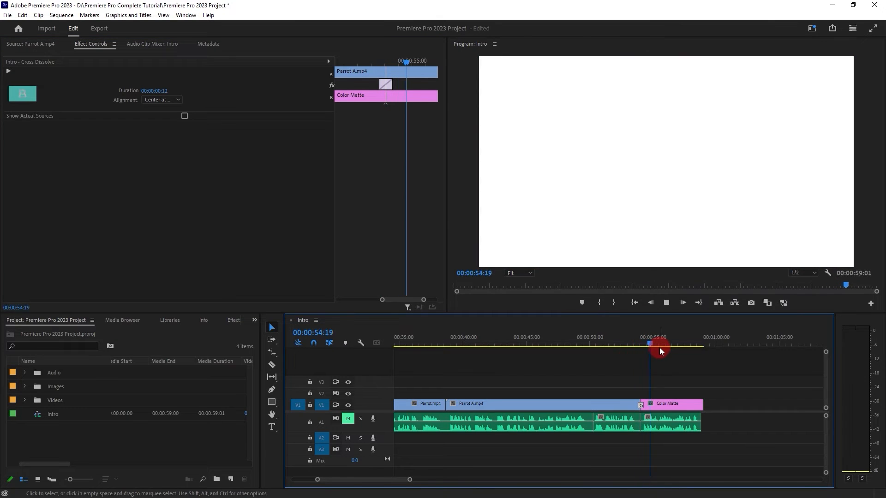
pyautogui.click(633, 342)
pyautogui.press('space')
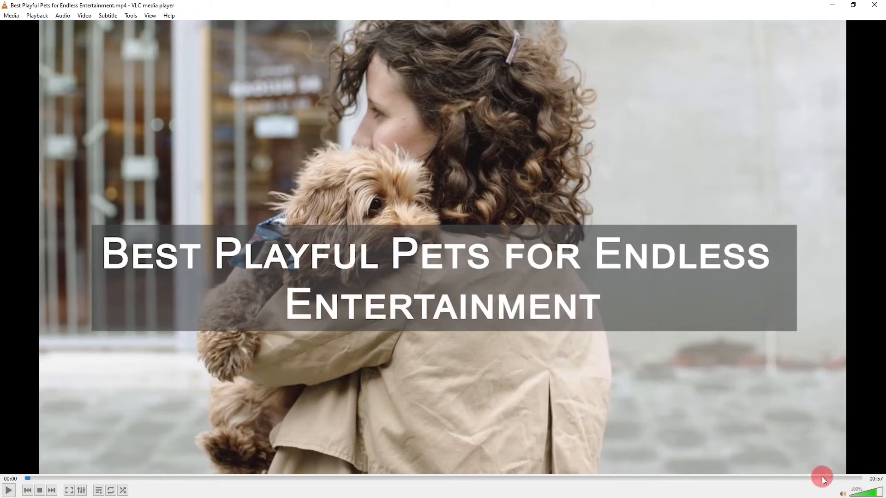
# Step: Switch to VLC, mute the finished pet video and play its closing section, pausing at 00:53 on the three-animal collage
pyautogui.click(843, 493)
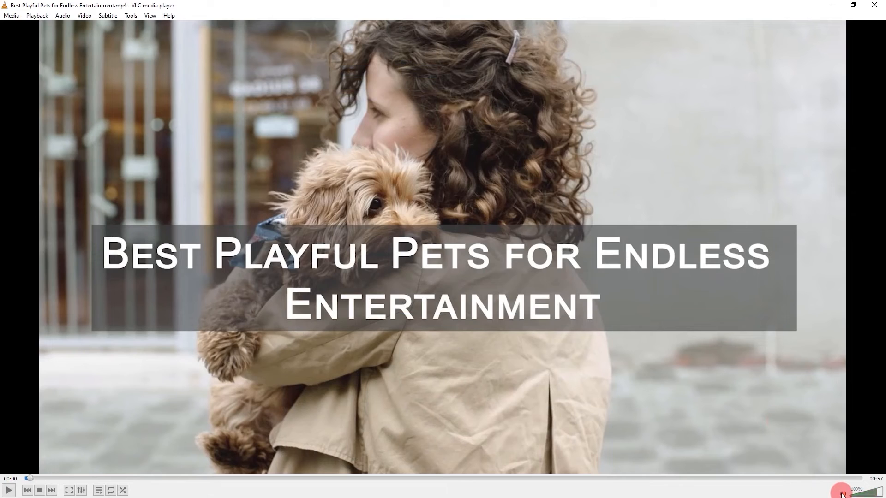
pyautogui.press('space')
pyautogui.click(770, 476)
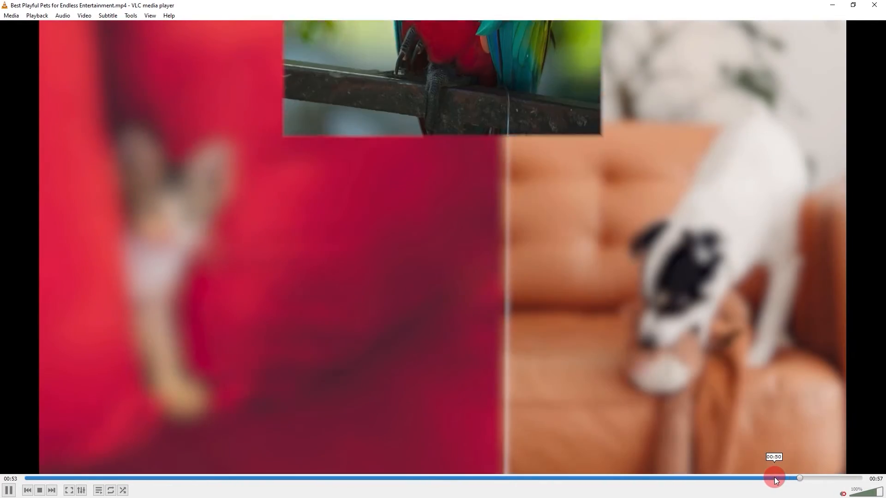
pyautogui.press('space')
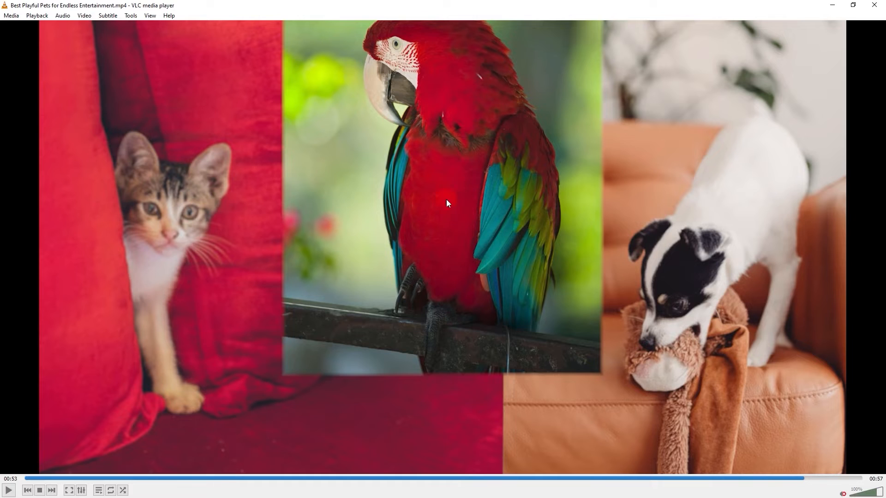
# Step: Return to Premiere Pro and place Cat.jpg on V2 and Dog.jpg on V3 from the Images bin, aligned above the color matte
pyautogui.click(830, 4)
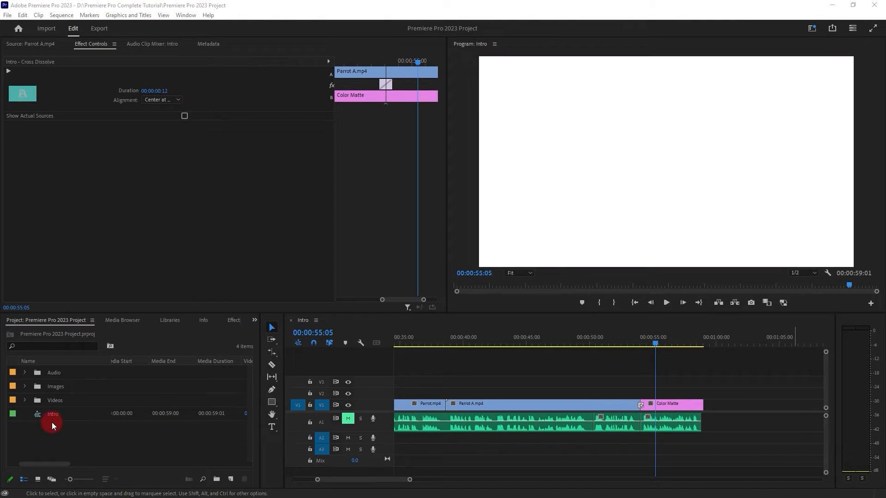
pyautogui.click(24, 386)
pyautogui.moveTo(43, 399); pyautogui.dragTo(639, 391)
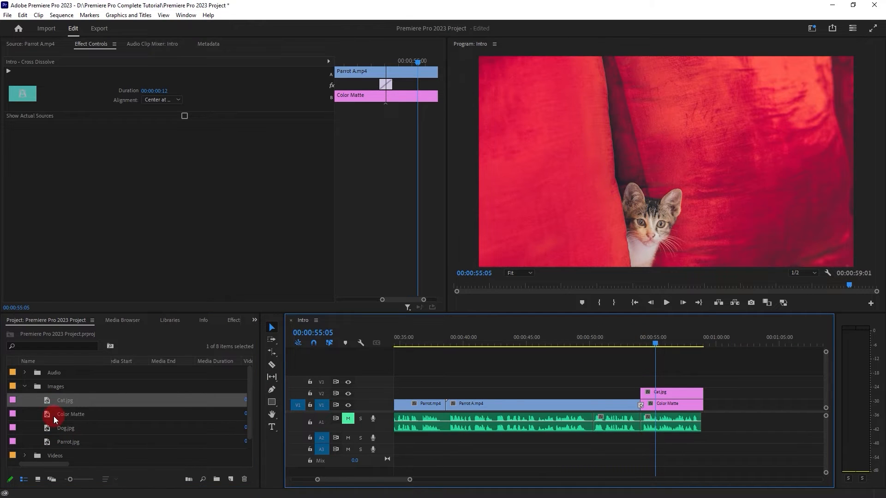
pyautogui.moveTo(47, 431); pyautogui.dragTo(642, 383)
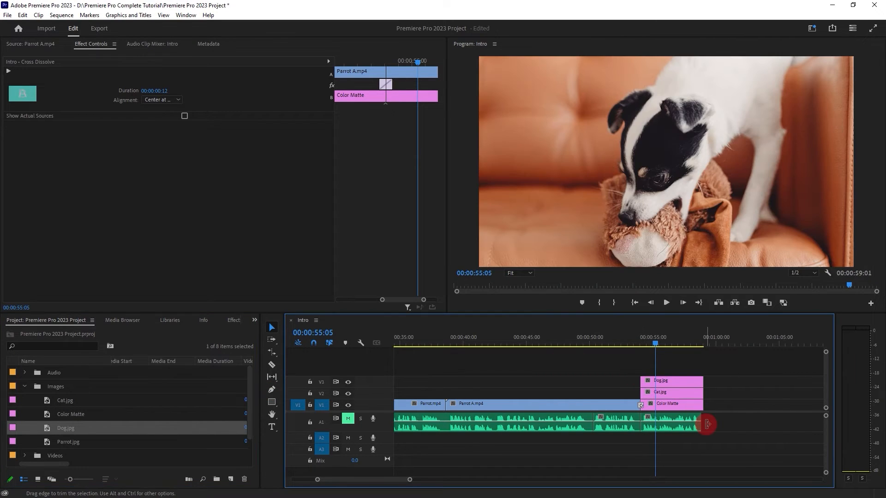
# Step: Examine the effect settings of Dog.jpg, the Cross Dissolve and Parrot A.mp4, and expand the clip's Motion properties
pyautogui.click(666, 381)
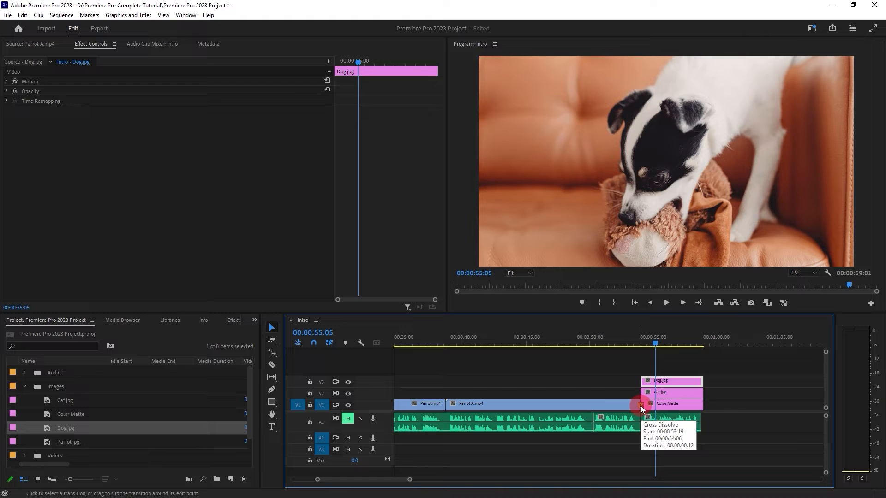
pyautogui.click(641, 406)
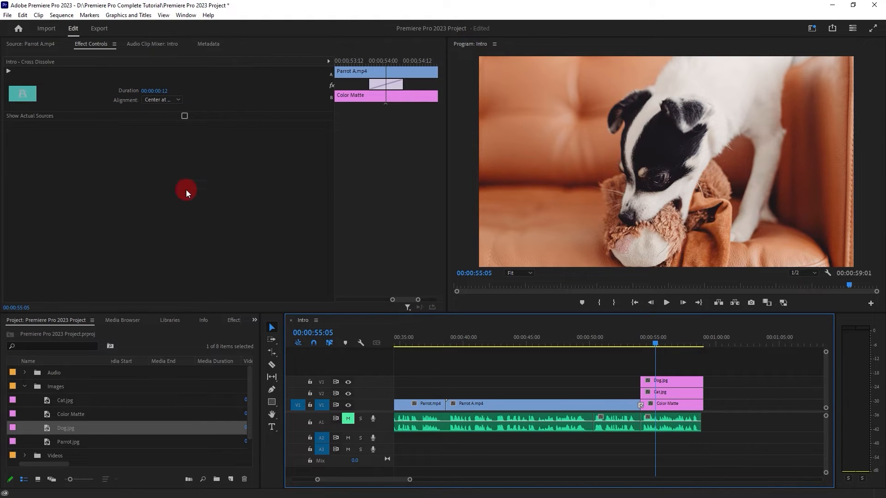
pyautogui.click(611, 403)
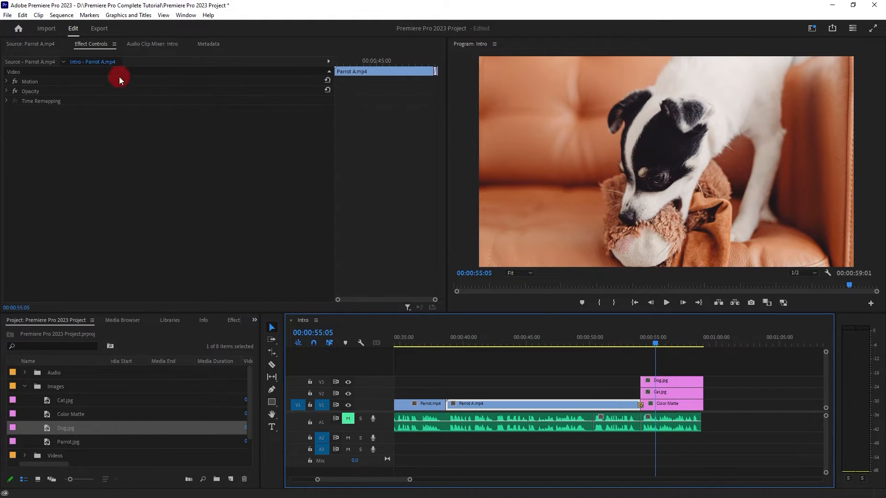
pyautogui.click(8, 82)
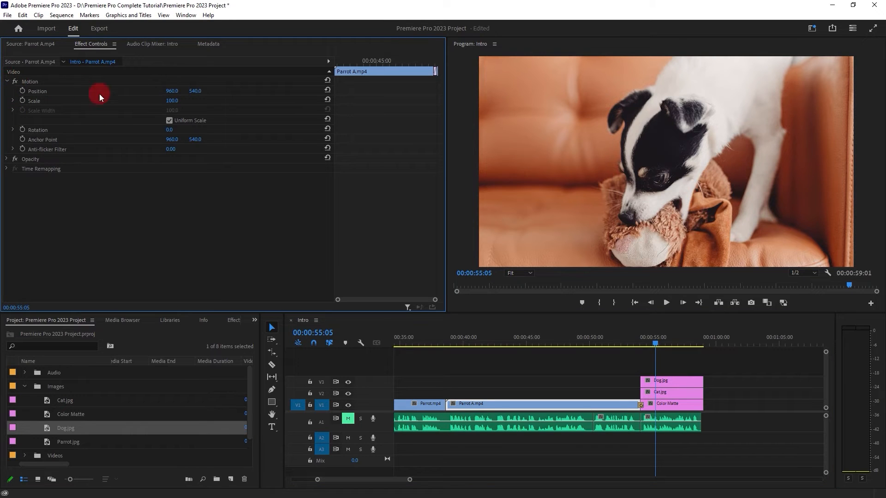
# Step: Set the scale of Dog.jpg on track V3 to 50
pyautogui.click(667, 381)
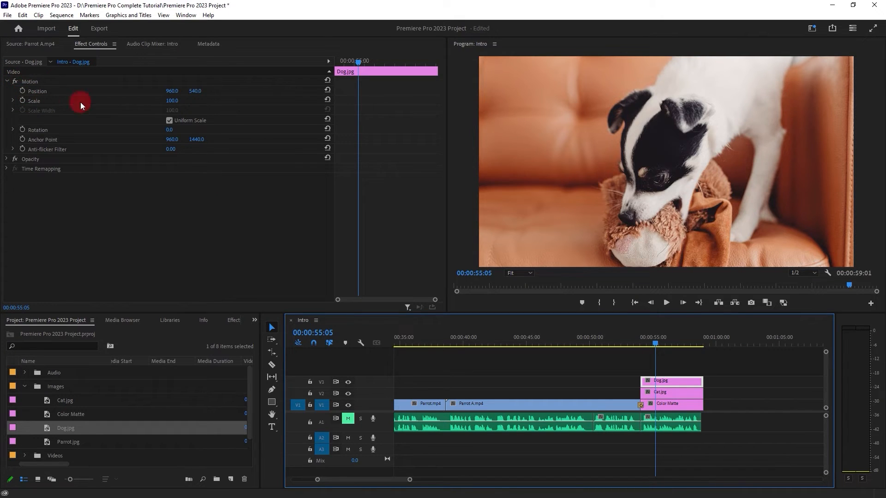
pyautogui.click(174, 102)
pyautogui.click(172, 100)
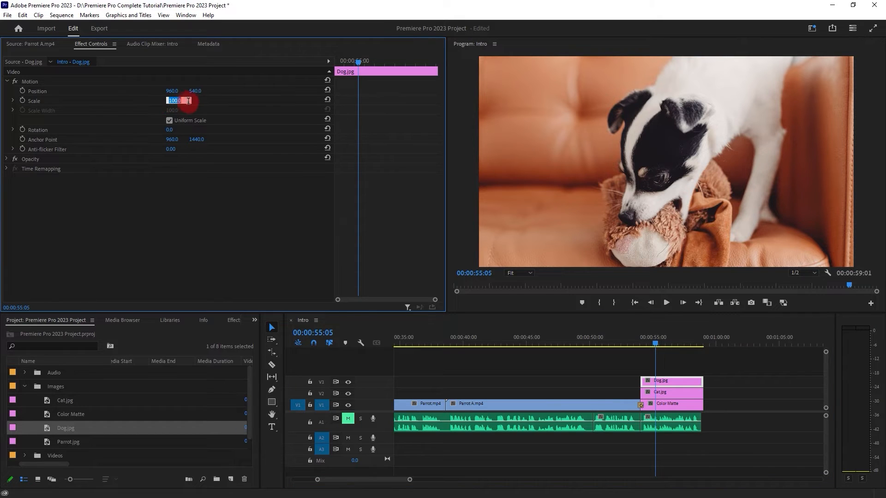
pyautogui.write('50')
pyautogui.press('Return')
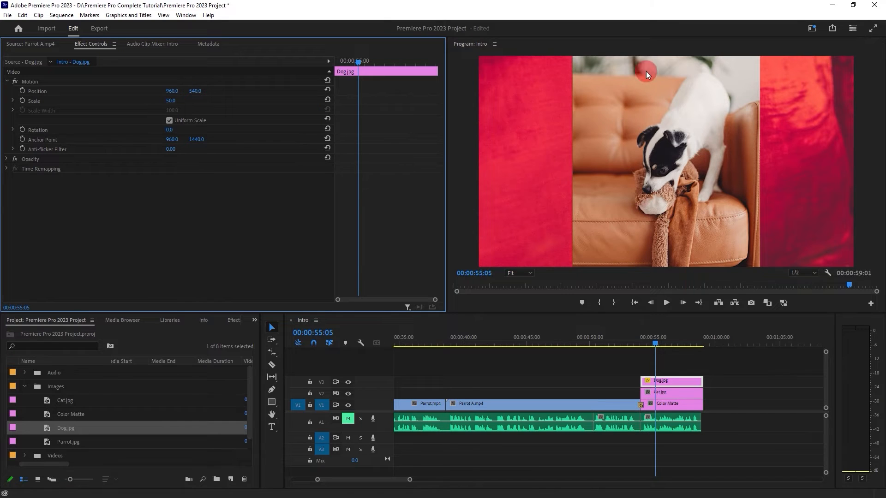
# Step: Shift Dog.jpg horizontally to 1068, and fine-tune its horizontal position in single-unit increments up and down, reaching 1059
pyautogui.moveTo(168, 94); pyautogui.dragTo(227, 93)
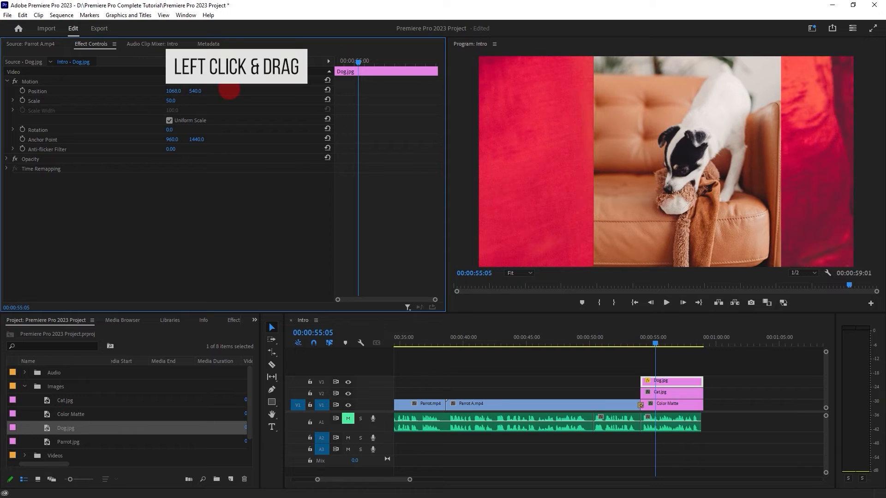
pyautogui.click(173, 91)
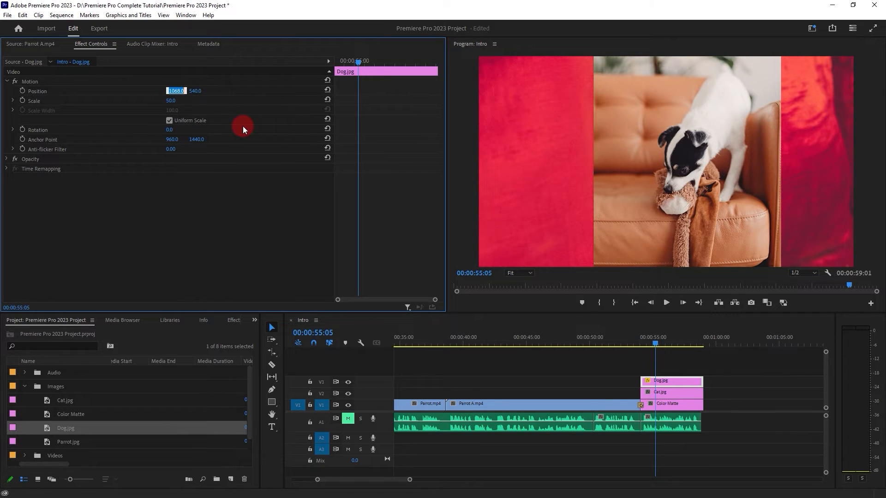
pyautogui.press('Right')
pyautogui.press('Up')
pyautogui.press('Up')
pyautogui.press('Up')
pyautogui.press('Up')
pyautogui.press('Up')
pyautogui.press('Up')
pyautogui.press('Up')
pyautogui.press('Up')
pyautogui.press('Up')
pyautogui.press('Up')
pyautogui.press('Up')
pyautogui.press('Up')
pyautogui.press('Up')
pyautogui.press('Up')
pyautogui.press('Up')
pyautogui.press('Up')
pyautogui.press('Up')
pyautogui.press('Up')
pyautogui.press('Up')
pyautogui.press('Up')
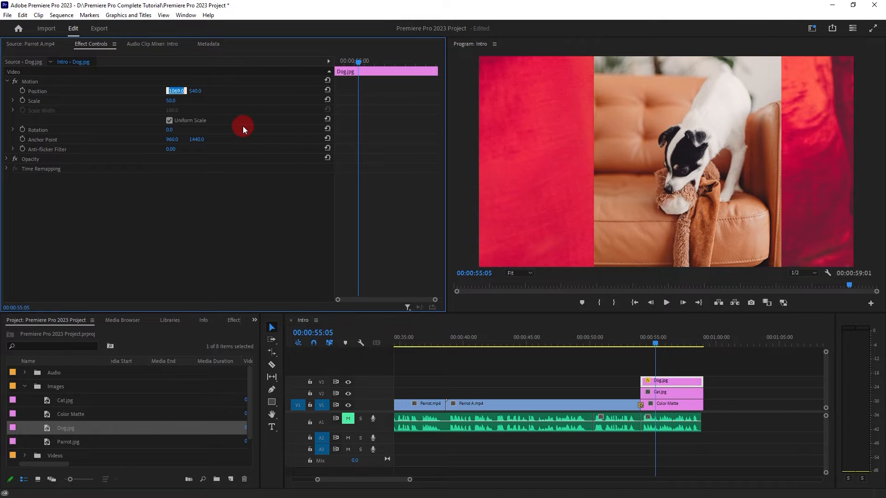
pyautogui.press('Down')
pyautogui.press('Down')
pyautogui.press('Down')
pyautogui.press('Down')
pyautogui.press('Down')
pyautogui.press('Down')
pyautogui.press('Down')
pyautogui.press('Down')
pyautogui.press('Down')
pyautogui.press('Down')
pyautogui.press('Down')
pyautogui.press('Down')
pyautogui.press('Down')
pyautogui.press('Down')
pyautogui.press('Down')
pyautogui.press('Down')
pyautogui.press('Down')
pyautogui.press('Down')
pyautogui.press('Down')
pyautogui.press('Down')
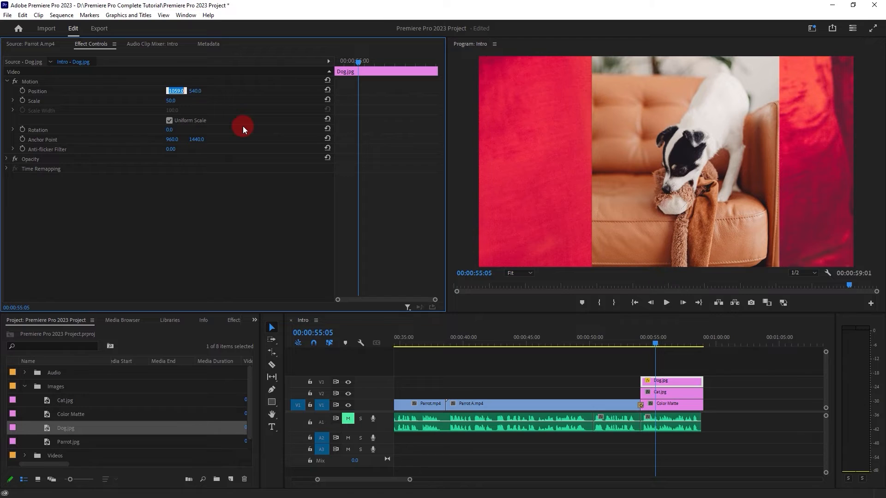
# Step: Adjust the horizontal position of Dog.jpg in ten-unit increments, up to 1419 and back down to 1039
pyautogui.hotkey('shift', 'Up')
pyautogui.hotkey('shift', 'Up')
pyautogui.hotkey('shift', 'Up')
pyautogui.hotkey('shift', 'Up')
pyautogui.hotkey('shift', 'Up')
pyautogui.hotkey('shift', 'Up')
pyautogui.hotkey('shift', 'Up')
pyautogui.hotkey('shift', 'Up')
pyautogui.hotkey('shift', 'Up')
pyautogui.hotkey('shift', 'Up')
pyautogui.hotkey('shift', 'Up')
pyautogui.hotkey('shift', 'Up')
pyautogui.hotkey('shift', 'Up')
pyautogui.hotkey('shift', 'Up')
pyautogui.hotkey('shift', 'Up')
pyautogui.hotkey('shift', 'Up')
pyautogui.hotkey('shift', 'Up')
pyautogui.hotkey('shift', 'Up')
pyautogui.hotkey('shift', 'Up')
pyautogui.hotkey('shift', 'Up')
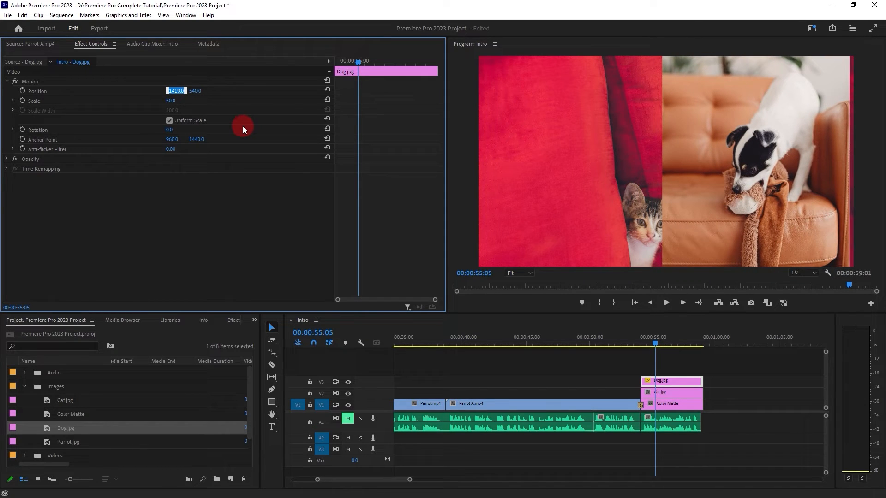
pyautogui.hotkey('shift', 'Down')
pyautogui.hotkey('shift', 'Down')
pyautogui.hotkey('shift', 'Down')
pyautogui.hotkey('shift', 'Down')
pyautogui.hotkey('shift', 'Down')
pyautogui.hotkey('shift', 'Down')
pyautogui.hotkey('shift', 'Down')
pyautogui.hotkey('shift', 'Down')
pyautogui.hotkey('shift', 'Down')
pyautogui.hotkey('shift', 'Down')
pyautogui.hotkey('shift', 'Down')
pyautogui.hotkey('shift', 'Down')
pyautogui.hotkey('shift', 'Down')
pyautogui.hotkey('shift', 'Down')
pyautogui.hotkey('shift', 'Down')
pyautogui.hotkey('shift', 'Down')
pyautogui.hotkey('shift', 'Down')
pyautogui.hotkey('shift', 'Down')
pyautogui.hotkey('shift', 'Down')
pyautogui.hotkey('shift', 'Down')
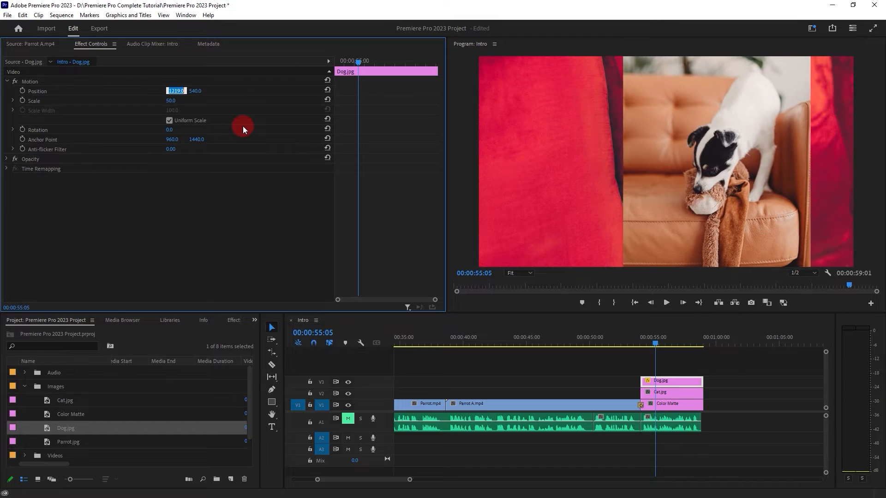
pyautogui.hotkey('shift', 'Down')
pyautogui.hotkey('shift', 'Down')
pyautogui.hotkey('shift', 'Down')
pyautogui.hotkey('shift', 'Down')
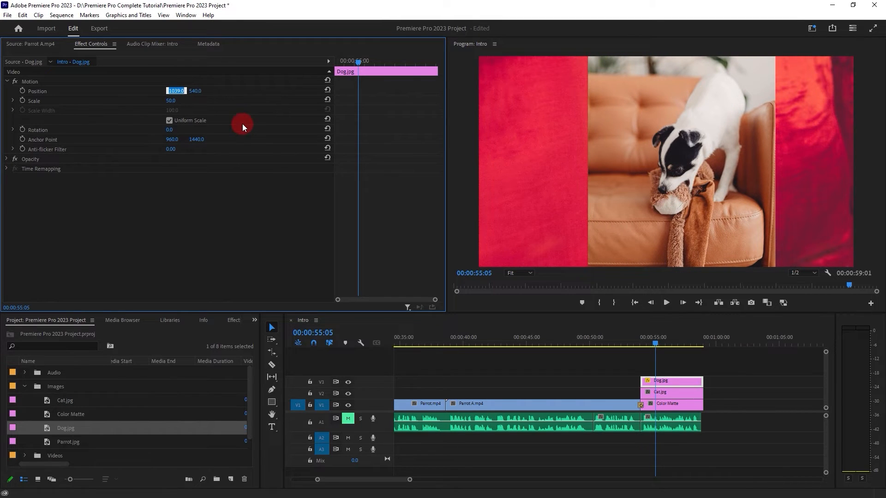
pyautogui.click(170, 220)
# Step: Move Dog.jpg to horizontal position 1534 and vertical position 583, comparing the placement with the finished collage in VLC
pyautogui.moveTo(166, 93); pyautogui.dragTo(405, 101)
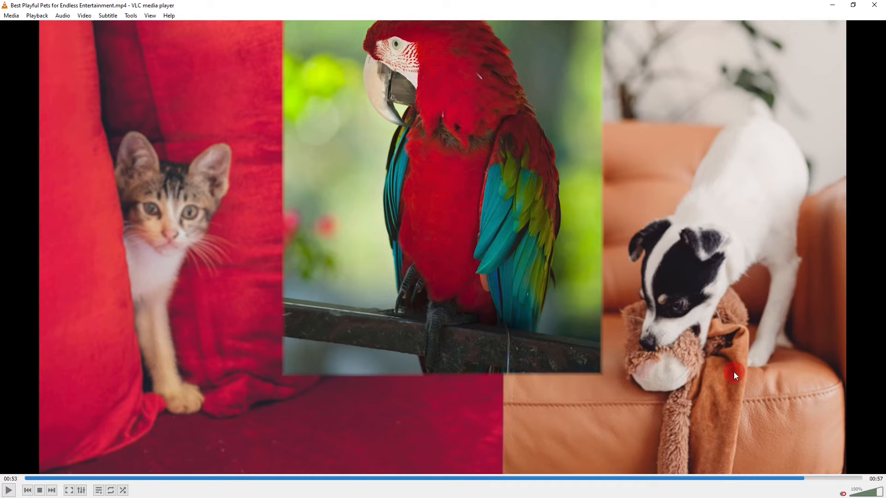
pyautogui.click(834, 7)
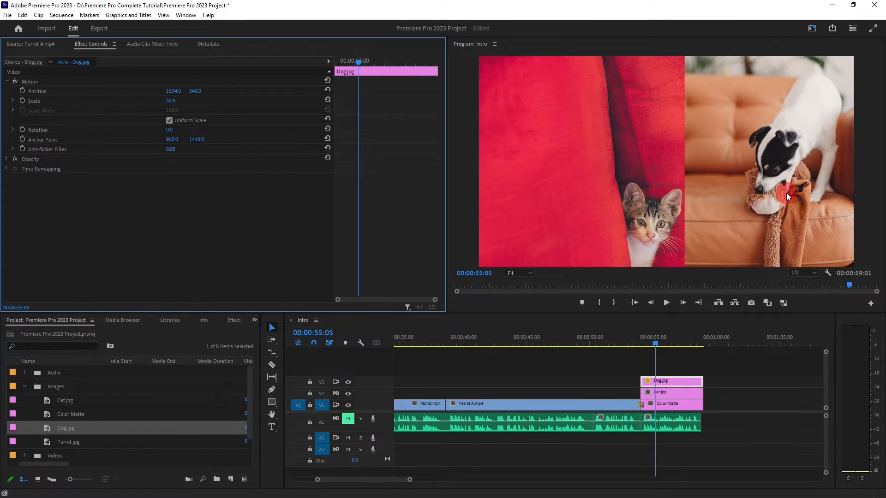
pyautogui.moveTo(194, 93); pyautogui.dragTo(216, 92)
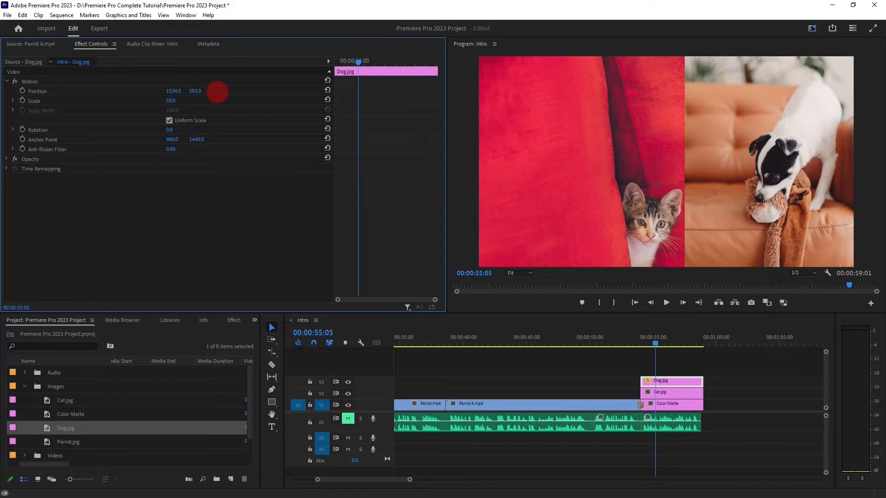
pyautogui.click(170, 100)
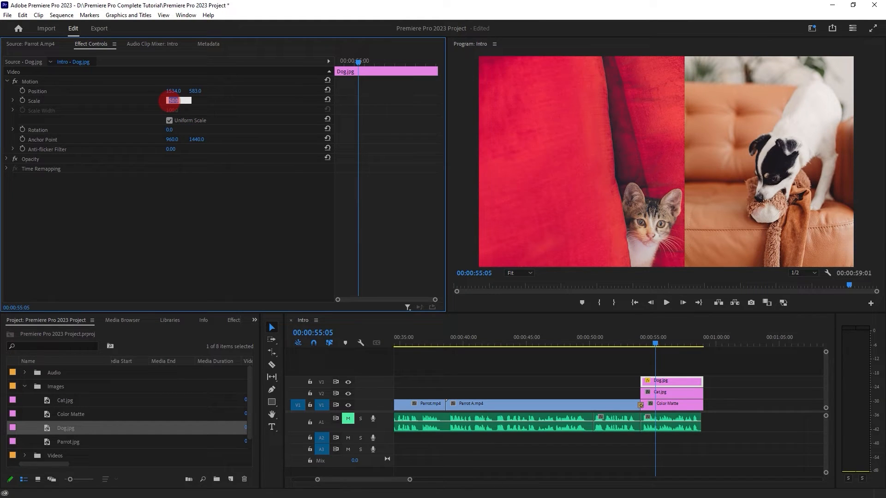
pyautogui.click(190, 192)
pyautogui.moveTo(192, 91); pyautogui.dragTo(97, 91)
# Step: Reposition Cat.jpg on track V2 to 297 horizontally and 88 vertically beside the dog image
pyautogui.click(671, 395)
pyautogui.moveTo(172, 92); pyautogui.dragTo(75, 91)
pyautogui.moveTo(175, 101); pyautogui.dragTo(193, 91)
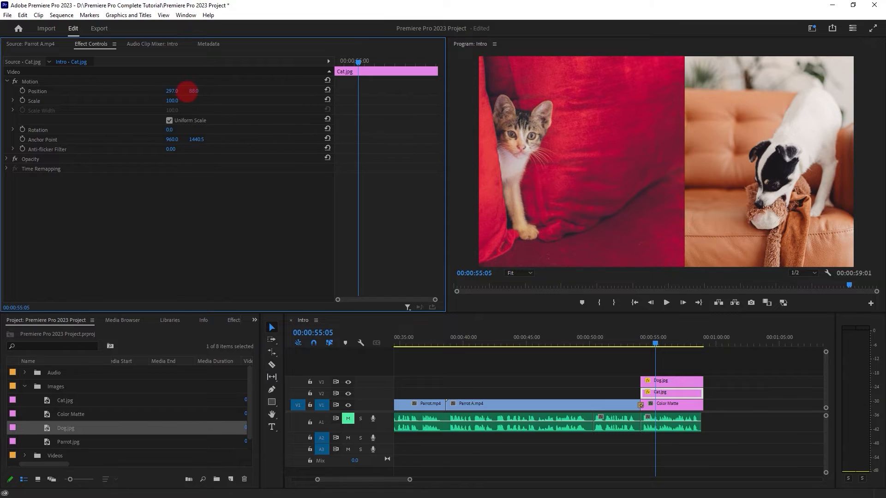
# Step: Set the vertical position of Dog.jpg to 682 and play the finished video's closing section again in VLC
pyautogui.click(671, 382)
pyautogui.moveTo(194, 91); pyautogui.dragTo(239, 102)
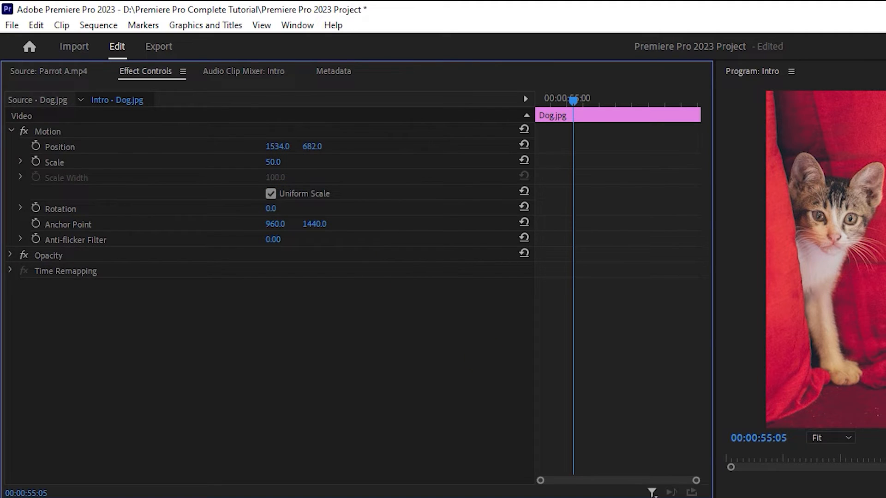
pyautogui.click(645, 497)
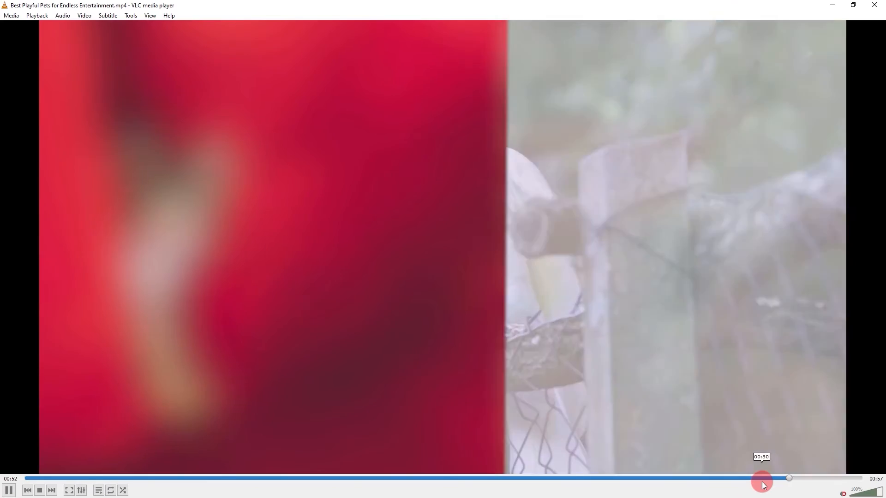
# Step: Examine how the cat, dog and parrot images enter at the end of the finished video in VLC, and return to Premiere Pro
pyautogui.press('space')
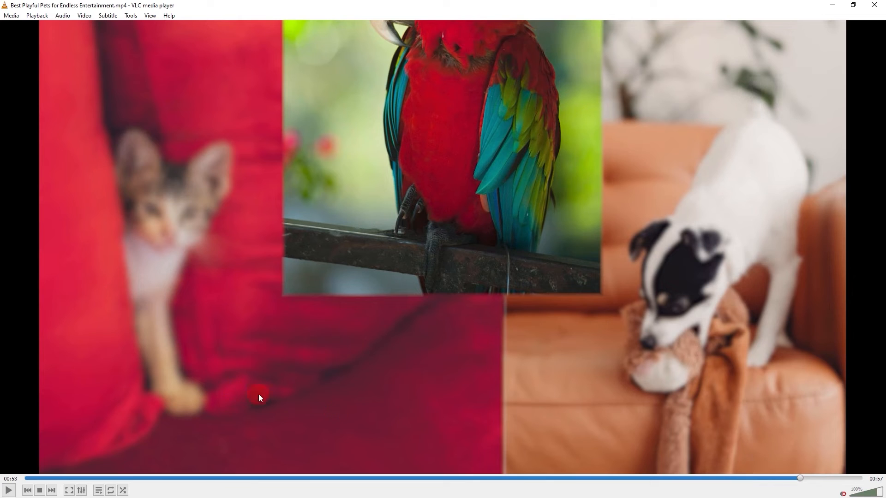
pyautogui.press('space')
pyautogui.press('space')
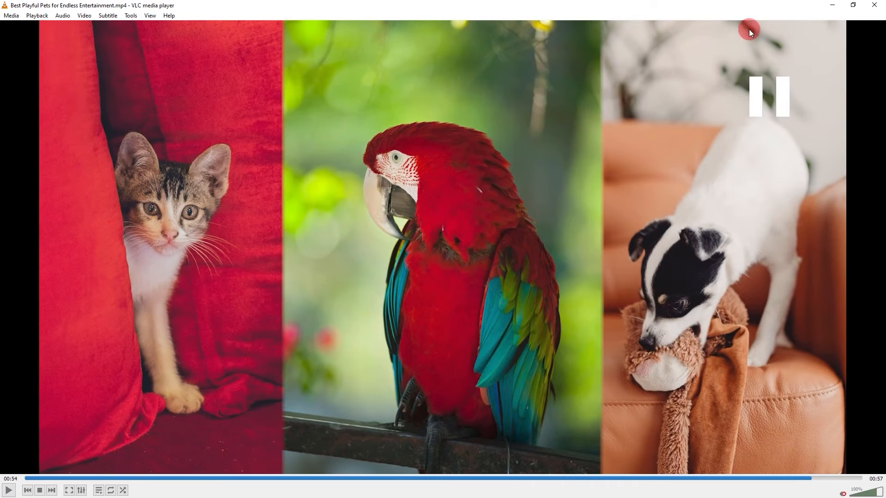
pyautogui.click(833, 6)
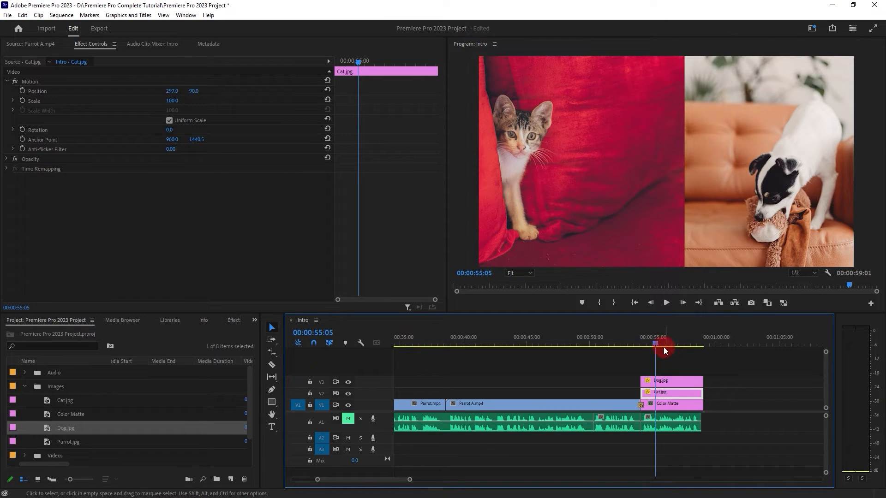
# Step: Move the playhead to the start of Cat.jpg at 00:00:54:01 and set the image's opacity to 0%
pyautogui.moveTo(654, 341); pyautogui.dragTo(640, 345)
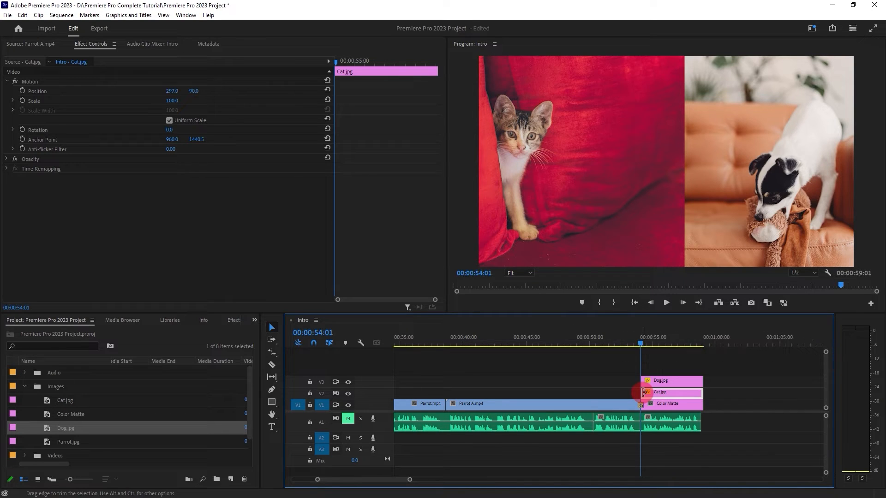
pyautogui.click(7, 159)
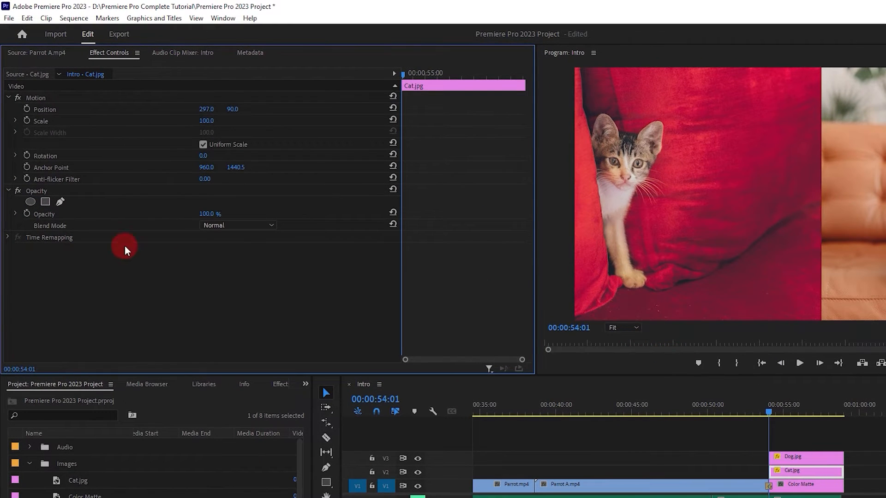
pyautogui.moveTo(204, 214); pyautogui.dragTo(26, 208)
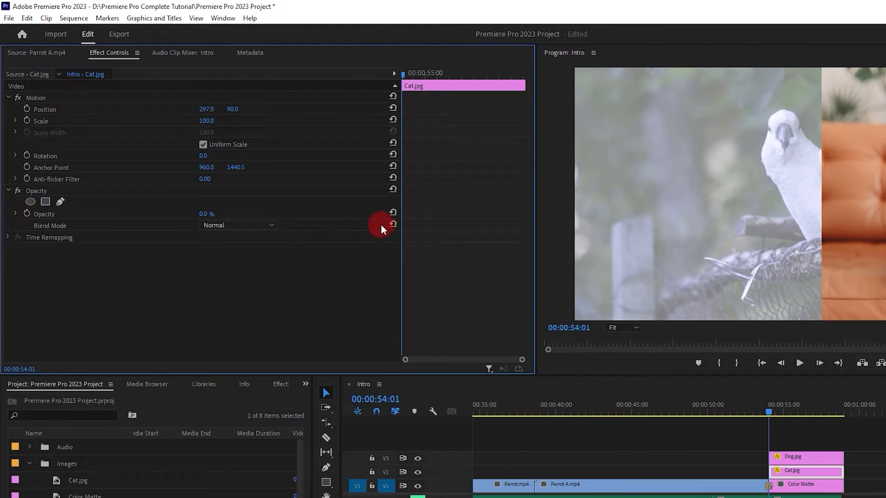
pyautogui.moveTo(401, 238); pyautogui.dragTo(267, 235)
pyautogui.moveTo(535, 251); pyautogui.dragTo(576, 385)
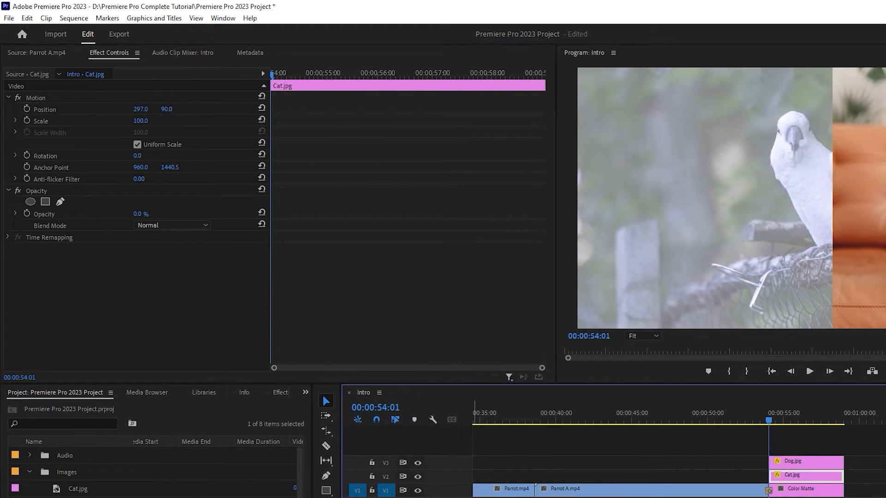
pyautogui.moveTo(443, 497); pyautogui.dragTo(443, 497)
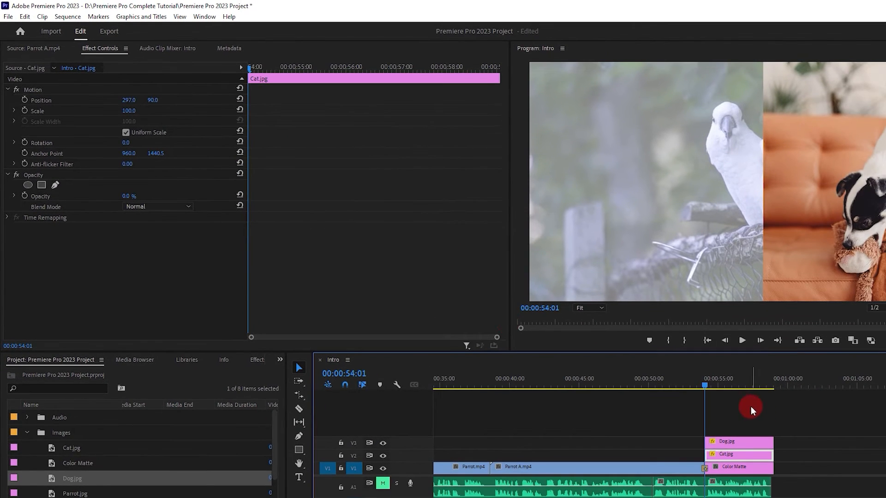
# Step: Set the opacity of Dog.jpg on track V3 to 0%
pyautogui.click(739, 440)
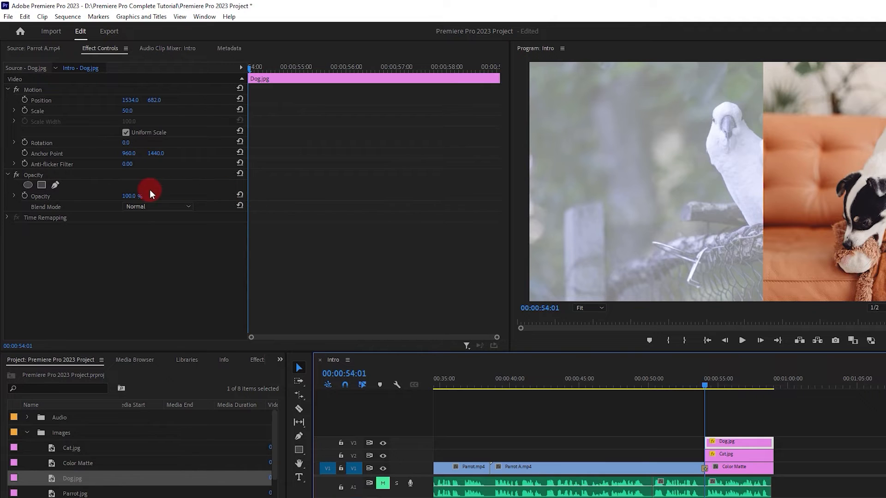
pyautogui.moveTo(132, 198); pyautogui.dragTo(6, 196)
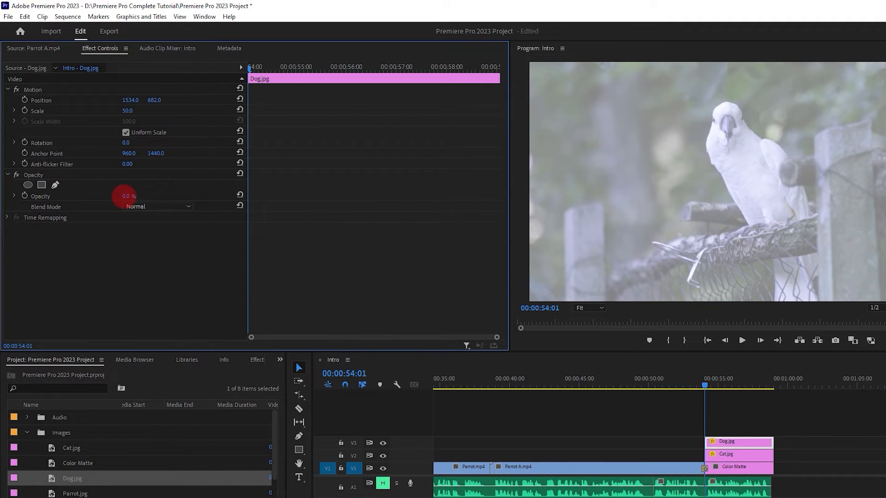
pyautogui.click(712, 455)
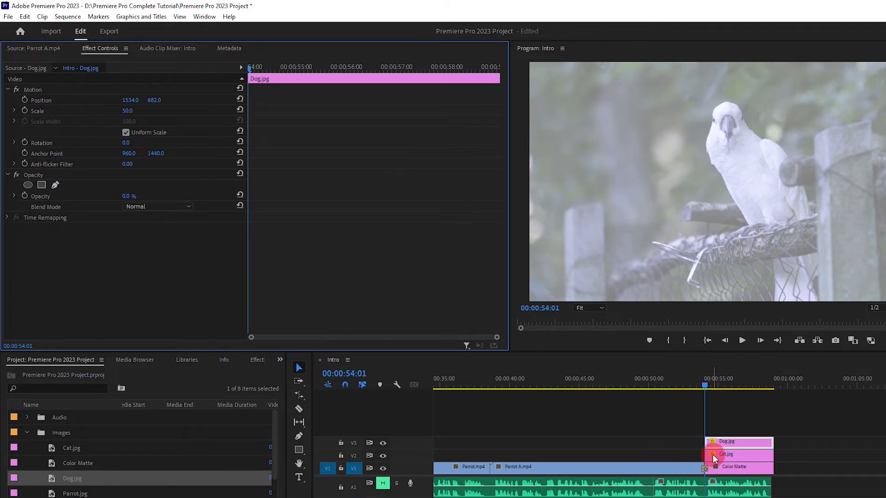
pyautogui.click(147, 270)
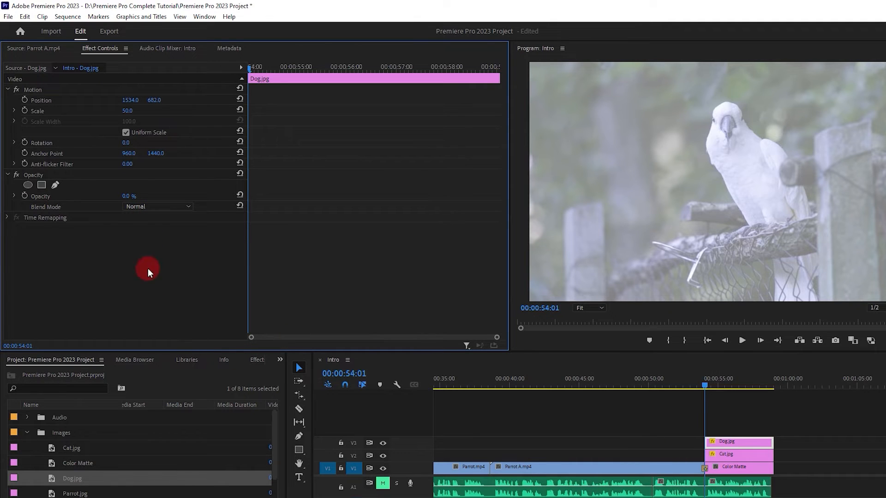
# Step: Turn on opacity keyframing for Dog.jpg and Cat.jpg, placing their first keyframes at 00:00:54:01
pyautogui.click(26, 196)
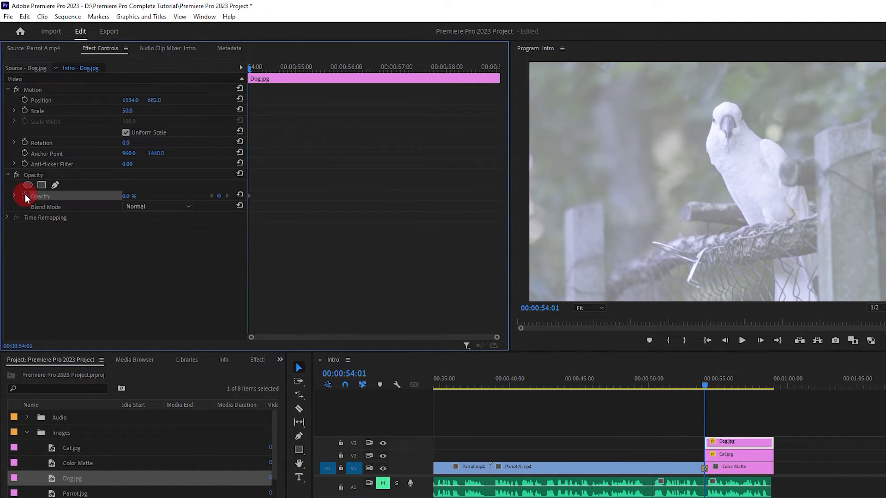
pyautogui.moveTo(496, 337); pyautogui.dragTo(290, 236)
pyautogui.moveTo(311, 337); pyautogui.dragTo(253, 230)
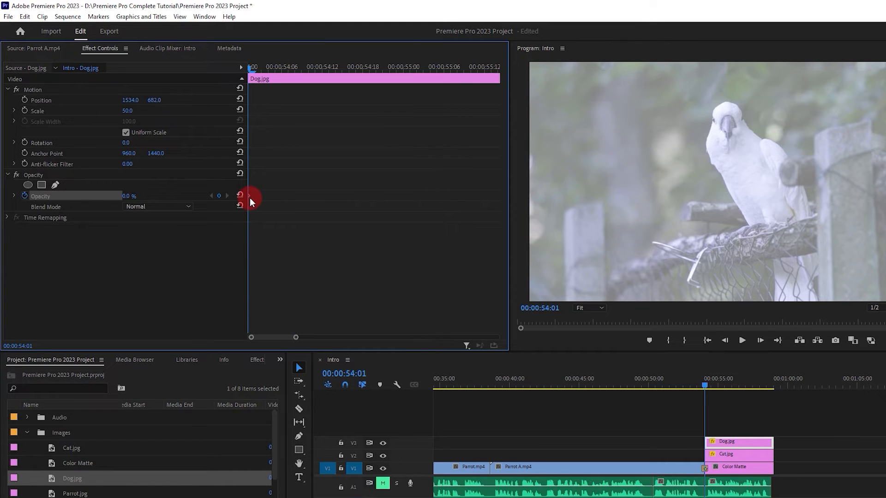
pyautogui.click(729, 454)
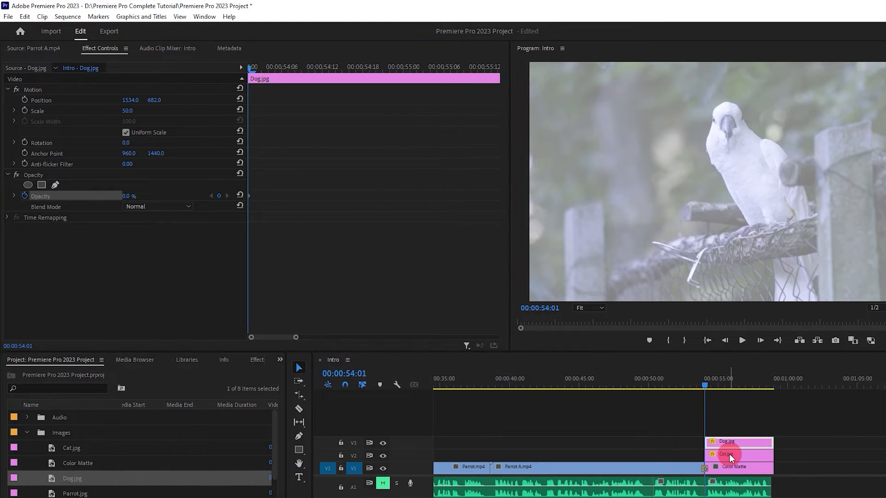
pyautogui.click(24, 195)
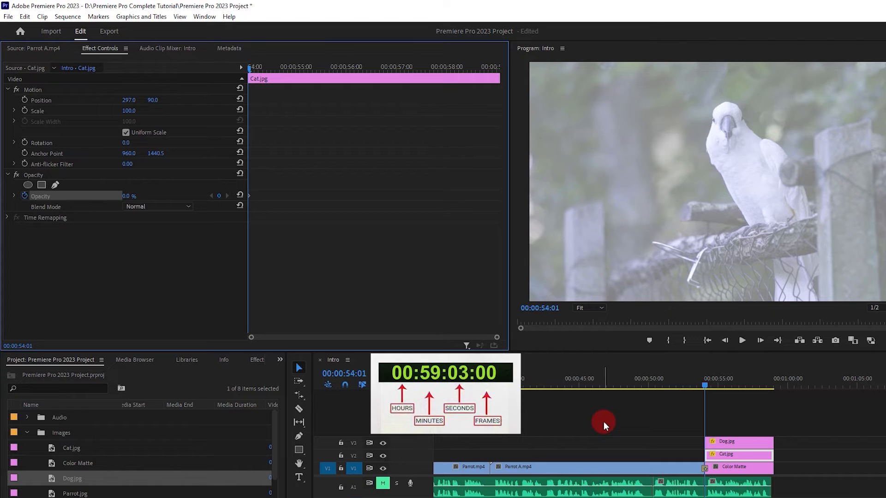
# Step: Move the playhead two seconds forward to 00:00:56:01
pyautogui.click(353, 374)
pyautogui.click(353, 375)
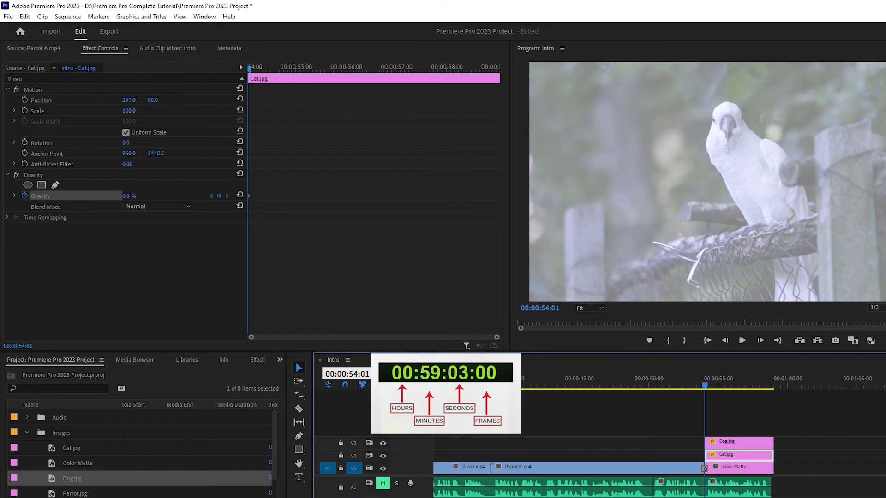
pyautogui.press('Delete')
pyautogui.write('6')
pyautogui.press('Return')
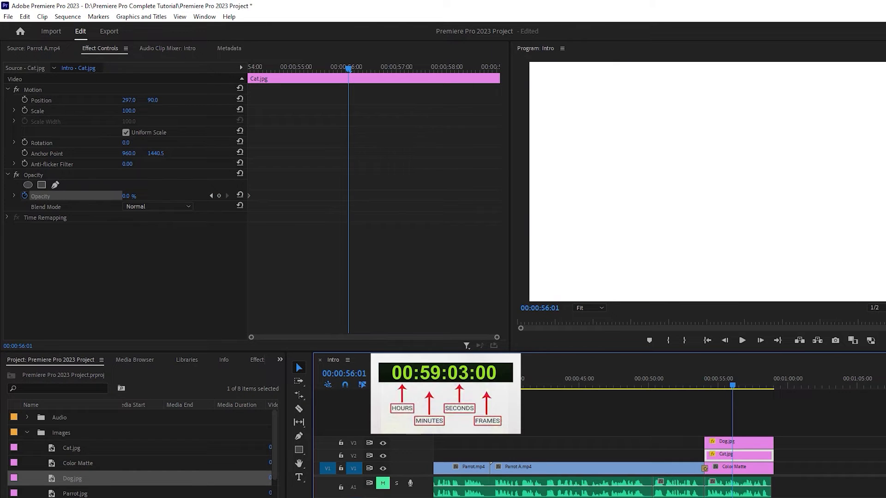
# Step: Keyframe the opacity of both Cat.jpg and Dog.jpg at 100% at timecode 00:00:55:01
pyautogui.click(350, 372)
pyautogui.moveTo(352, 373); pyautogui.dragTo(357, 373)
pyautogui.write('5')
pyautogui.press('Return')
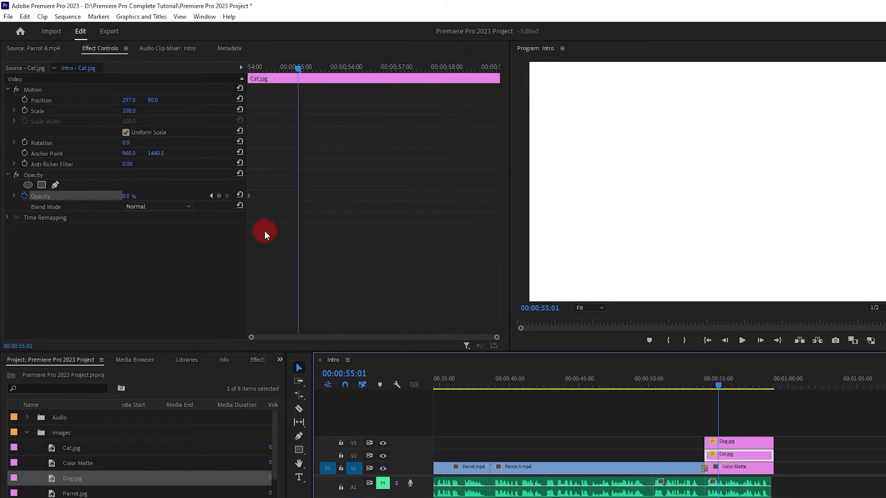
pyautogui.moveTo(125, 201); pyautogui.dragTo(230, 196)
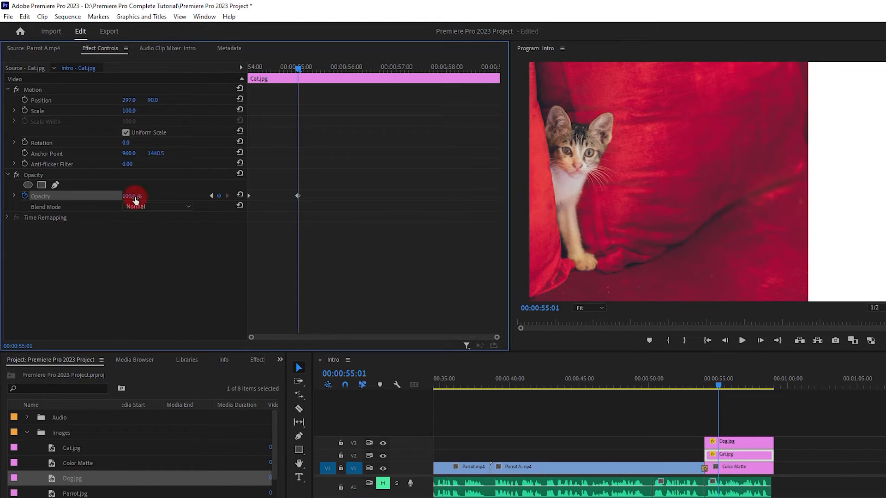
pyautogui.click(121, 221)
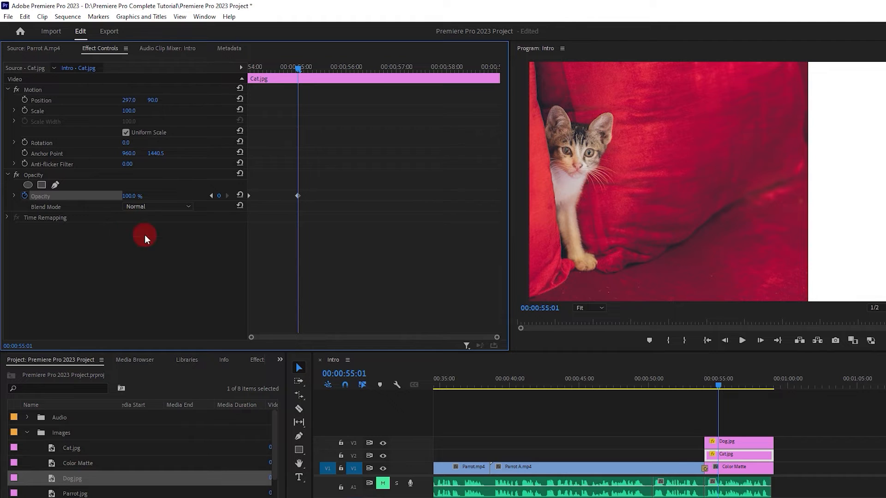
pyautogui.click(735, 443)
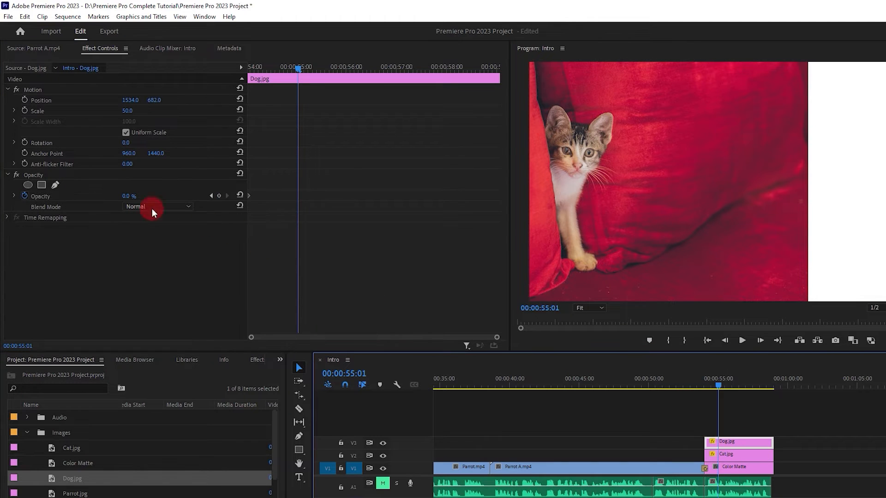
pyautogui.moveTo(125, 195); pyautogui.dragTo(255, 195)
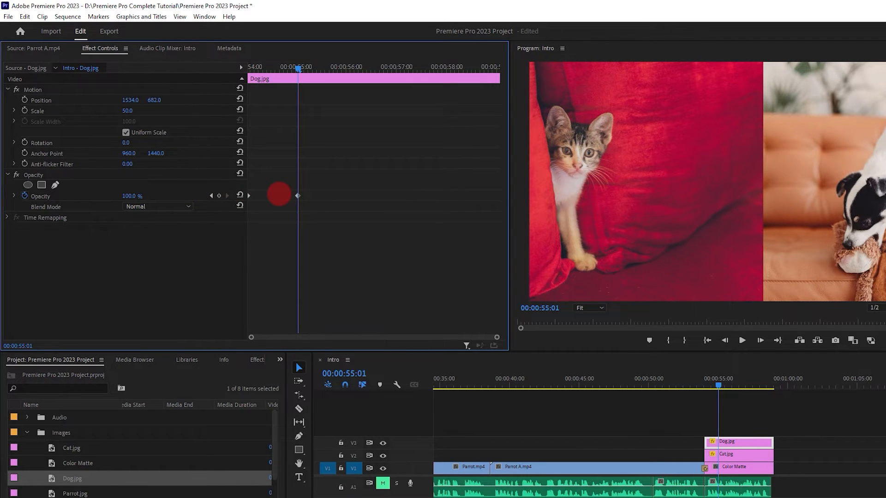
# Step: Play the transition into the collage several times to examine the fade-in of the cat and dog images
pyautogui.click(701, 381)
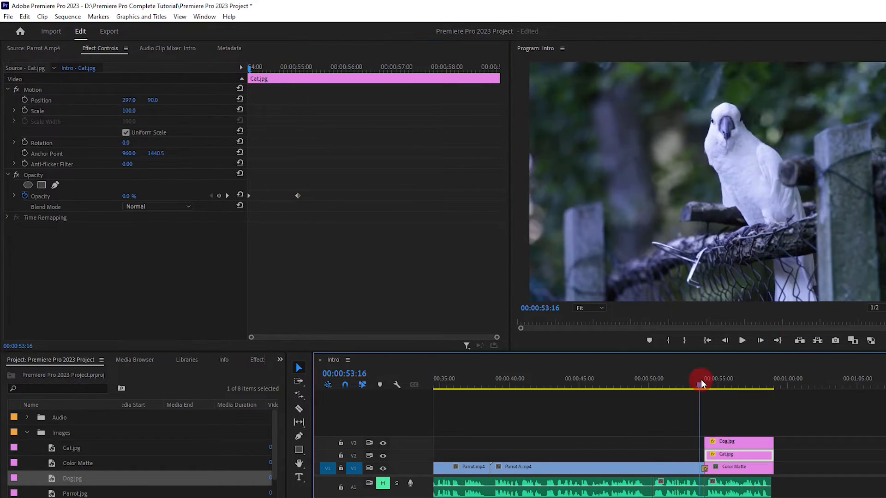
pyautogui.press('space')
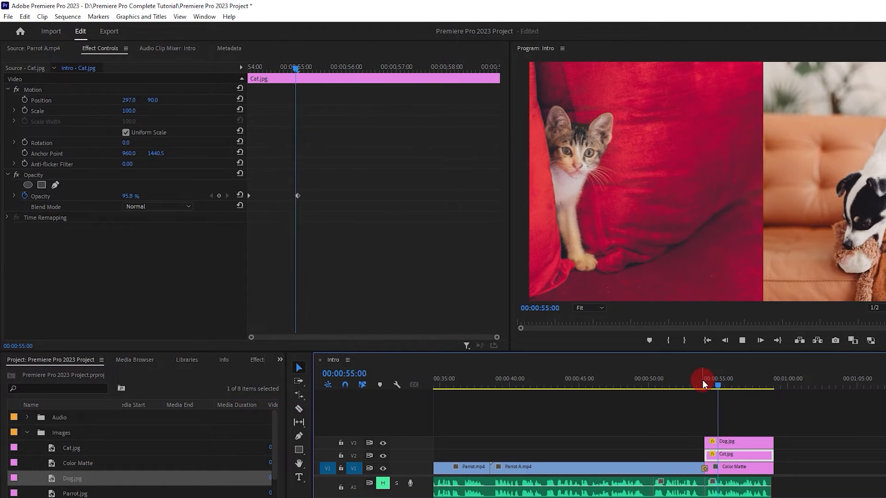
pyautogui.click(696, 384)
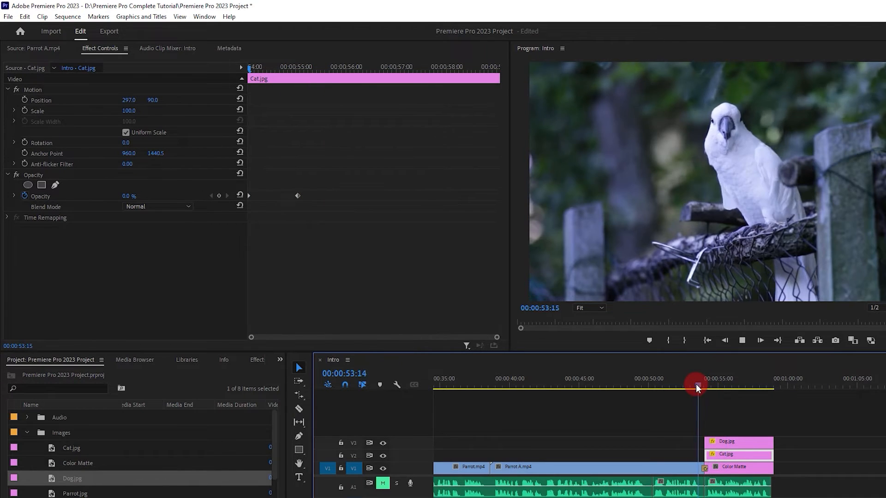
pyautogui.press('space')
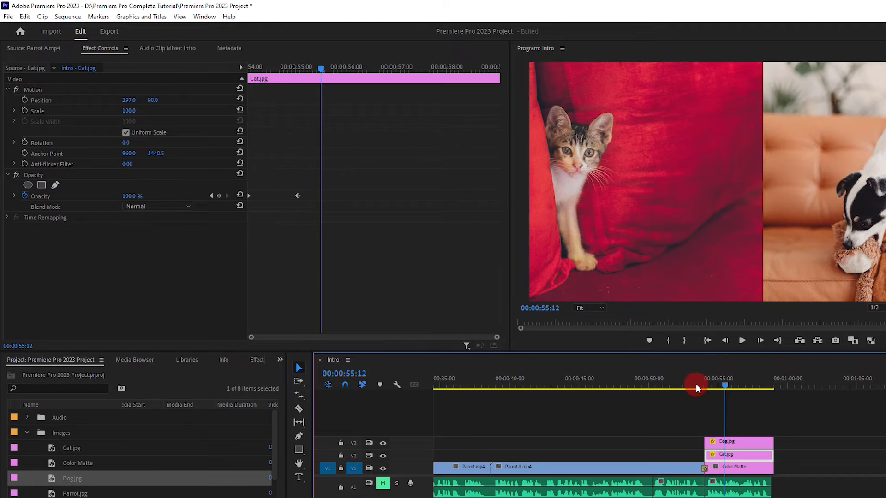
pyautogui.click(693, 384)
pyautogui.press('space')
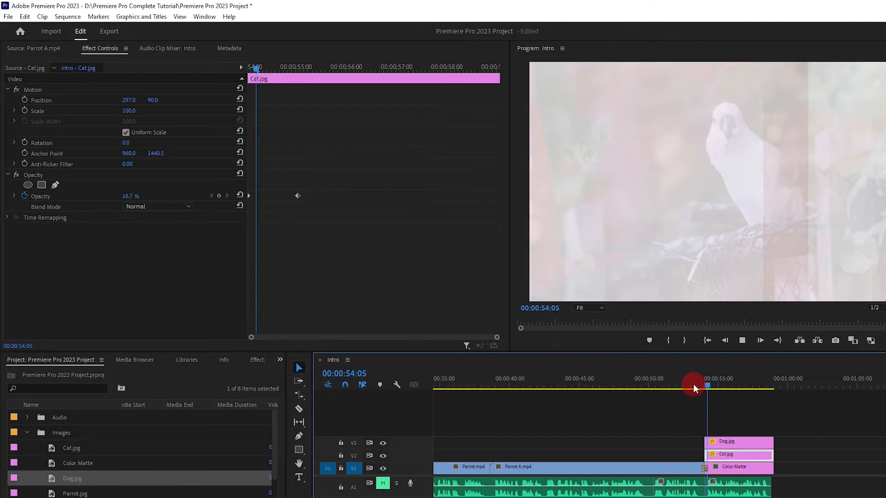
pyautogui.press('space')
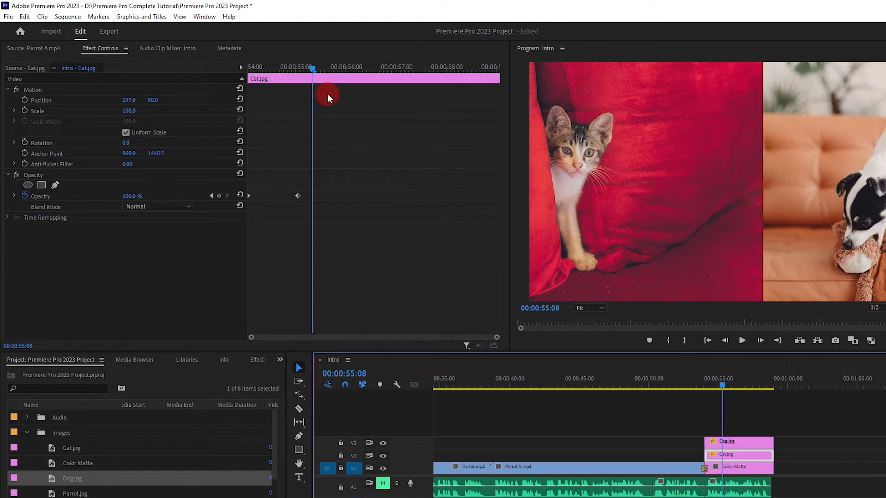
# Step: Return the playhead to the first opacity keyframe of Cat.jpg and advance it ten frames to 00:00:54:11
pyautogui.click(312, 68)
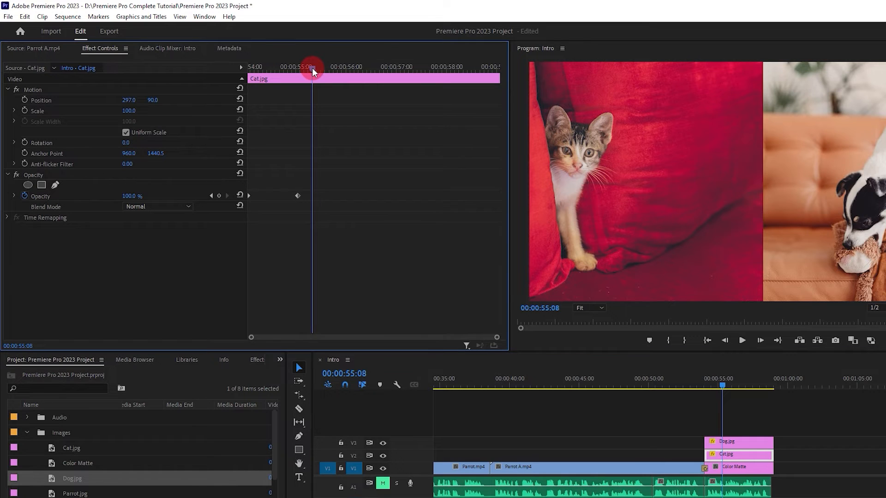
pyautogui.moveTo(312, 68); pyautogui.dragTo(298, 84)
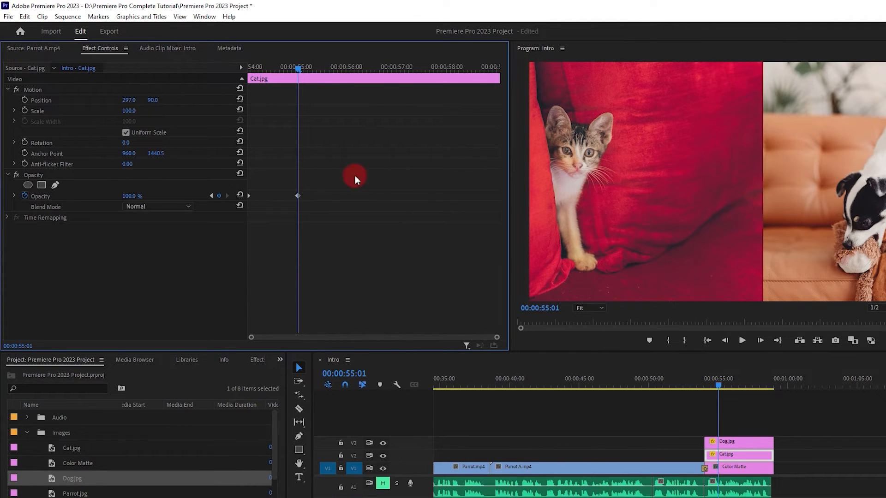
pyautogui.moveTo(300, 70); pyautogui.dragTo(274, 87)
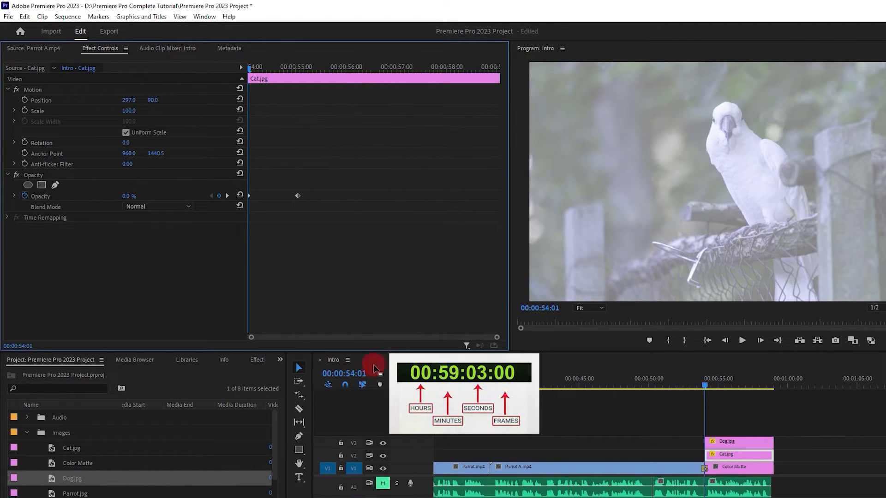
pyautogui.click(360, 375)
pyautogui.moveTo(360, 375); pyautogui.dragTo(337, 374)
pyautogui.click(334, 374)
pyautogui.doubleClick(333, 375)
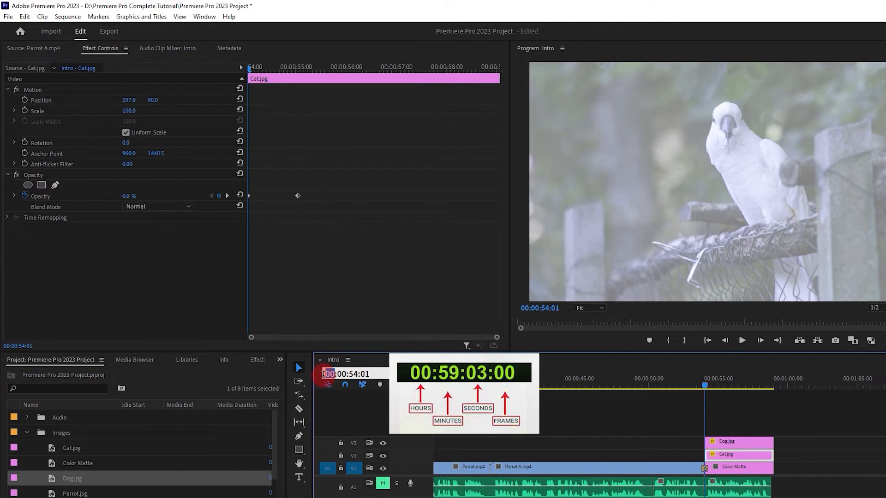
pyautogui.doubleClick(366, 374)
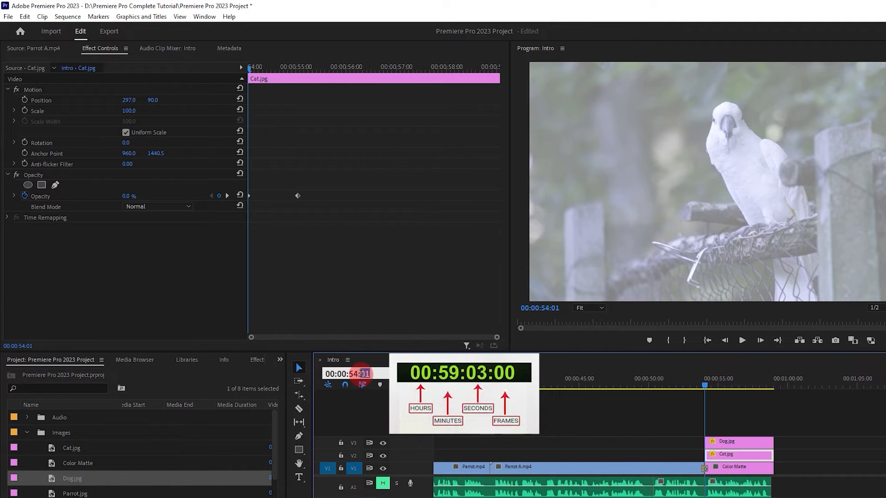
pyautogui.write('11')
pyautogui.press('Return')
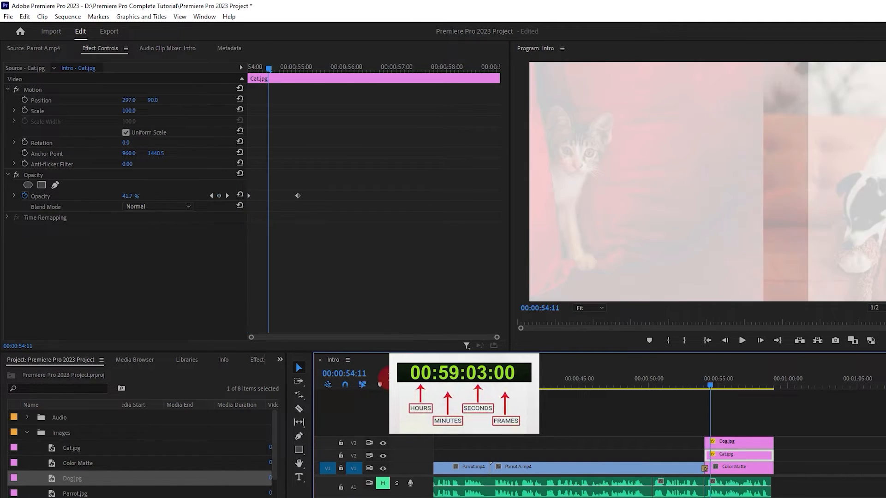
pyautogui.click(301, 206)
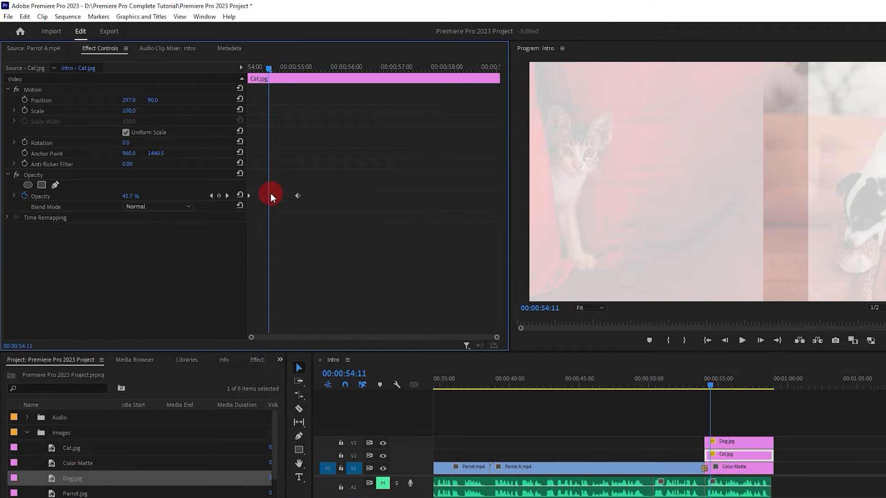
pyautogui.moveTo(298, 197); pyautogui.dragTo(270, 197)
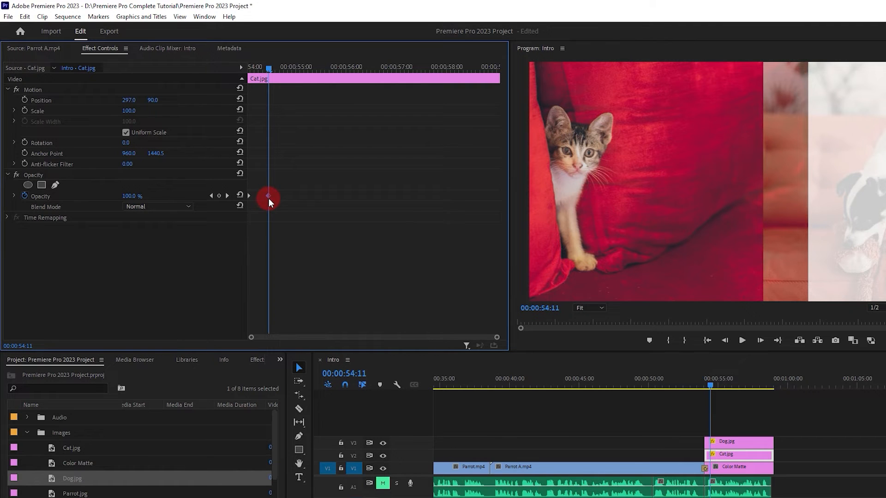
pyautogui.click(269, 199)
pyautogui.hotkey('ctrl', 'z')
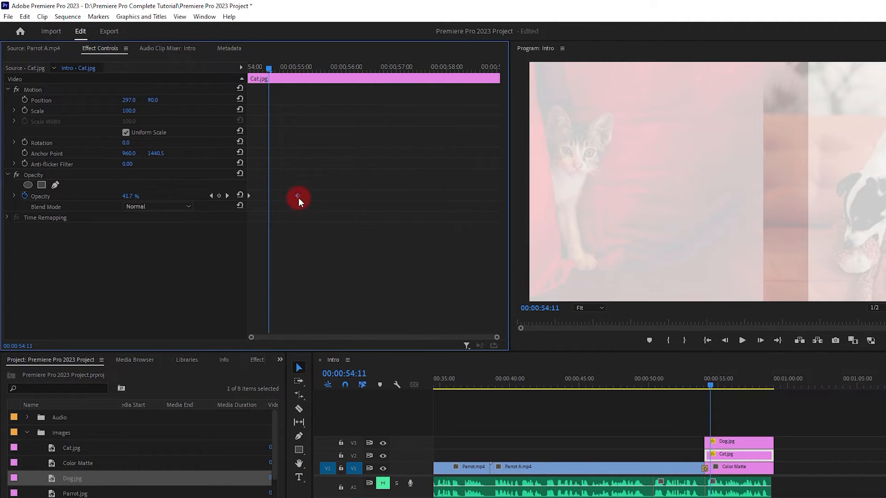
# Step: Move the second opacity keyframe of both Cat.jpg and Dog.jpg earlier to the playhead at 00:00:54:11
pyautogui.moveTo(298, 194); pyautogui.dragTo(270, 200)
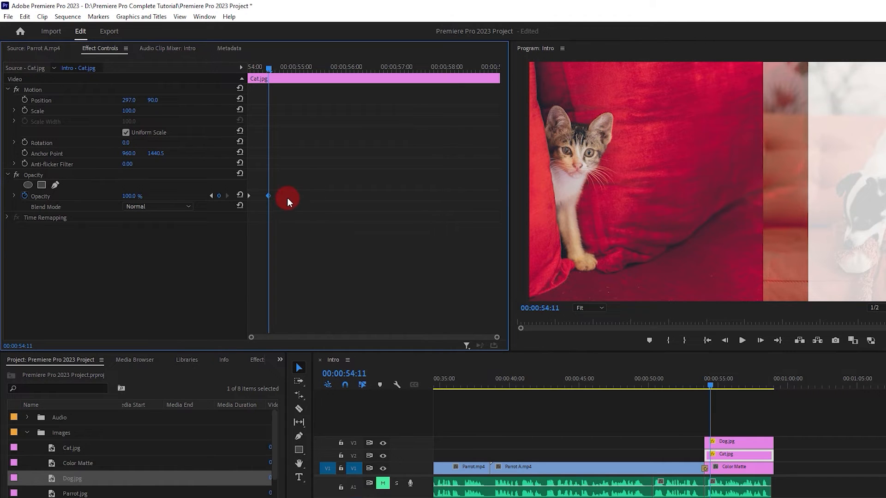
pyautogui.click(733, 442)
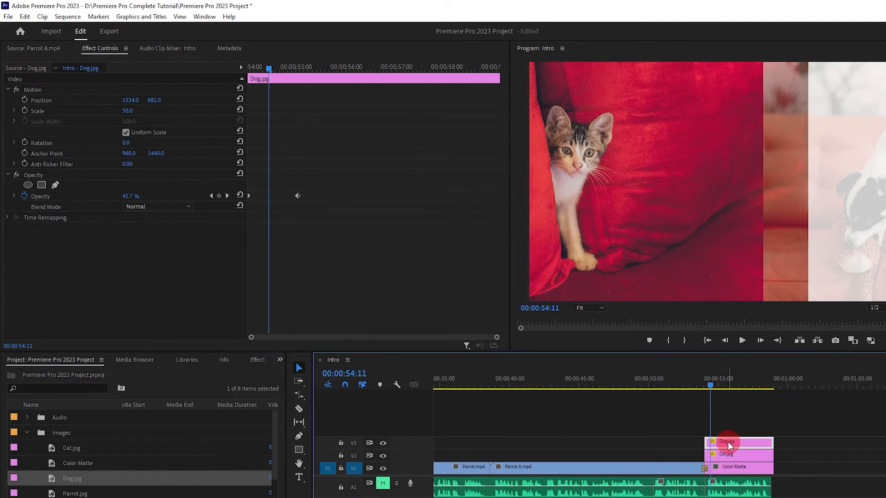
pyautogui.click(297, 195)
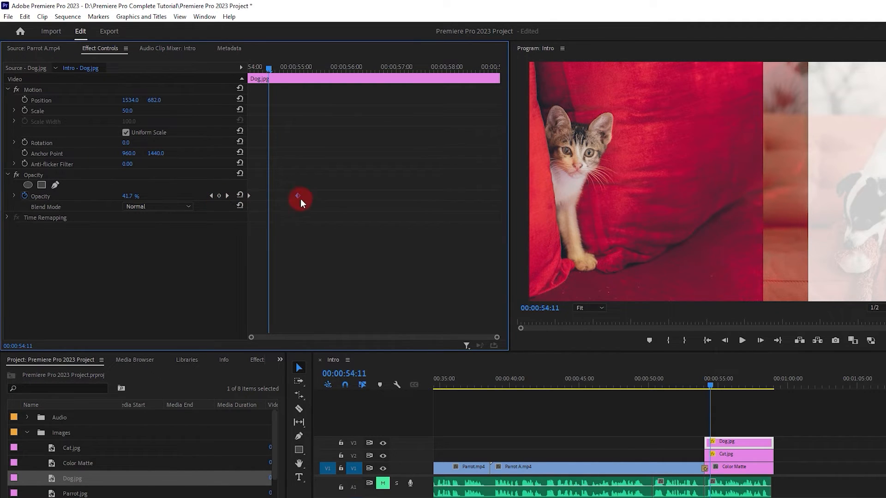
pyautogui.moveTo(298, 195); pyautogui.dragTo(271, 190)
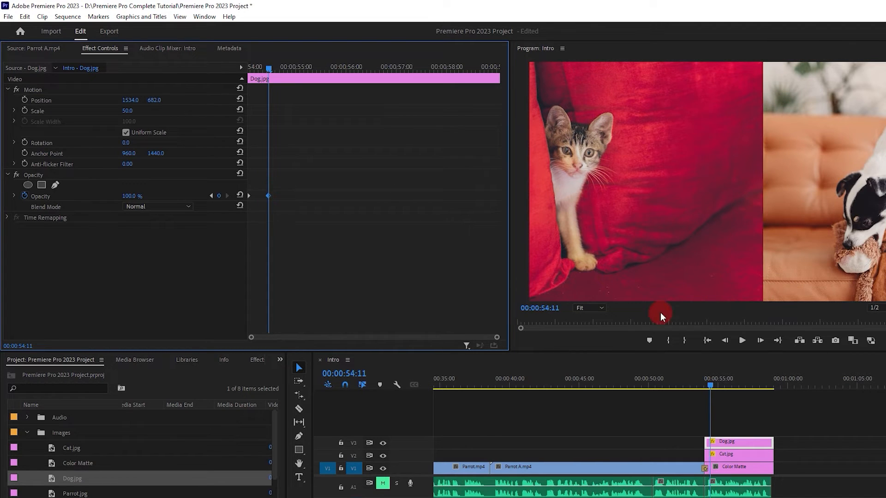
# Step: Play the transition from the parrot clip into the collage to examine the shortened fade-in of the cat and dog images
pyautogui.click(697, 385)
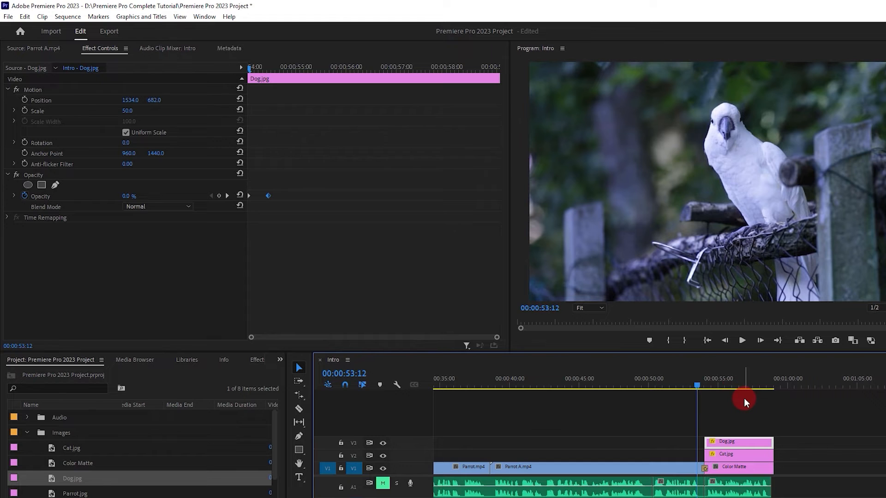
pyautogui.press('space')
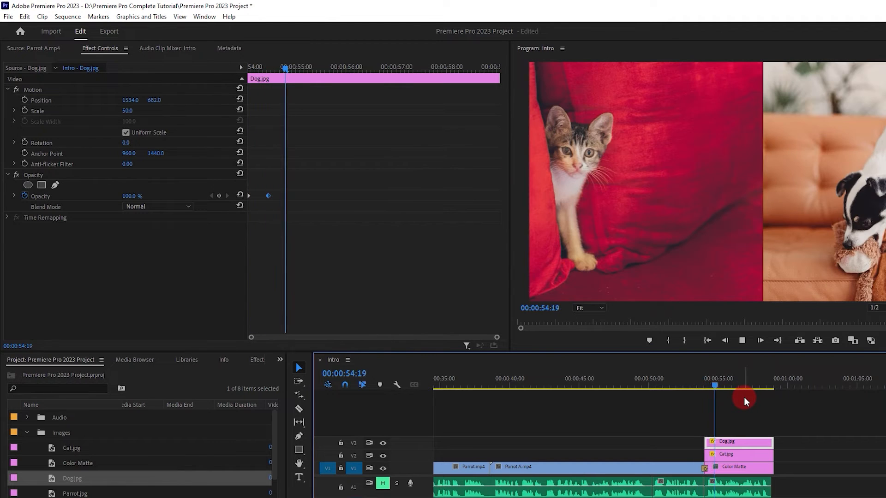
pyautogui.click(718, 386)
pyautogui.click(701, 386)
pyautogui.press('space')
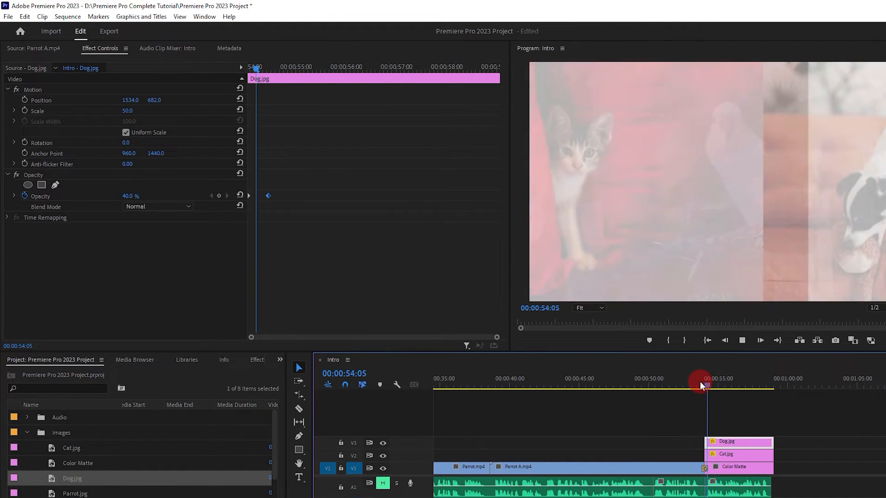
pyautogui.click(716, 386)
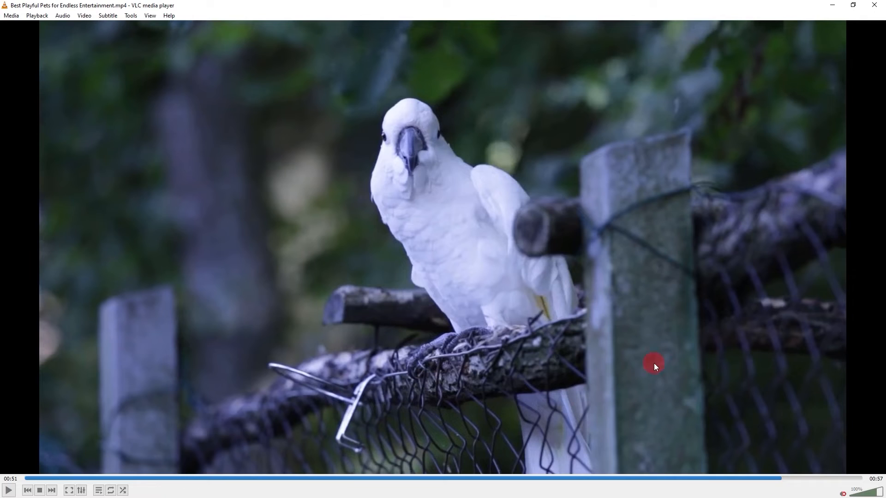
# Step: Play the finished video in VLC media player to examine how the parrot image enters the collage, and return to Premiere Pro
pyautogui.press('space')
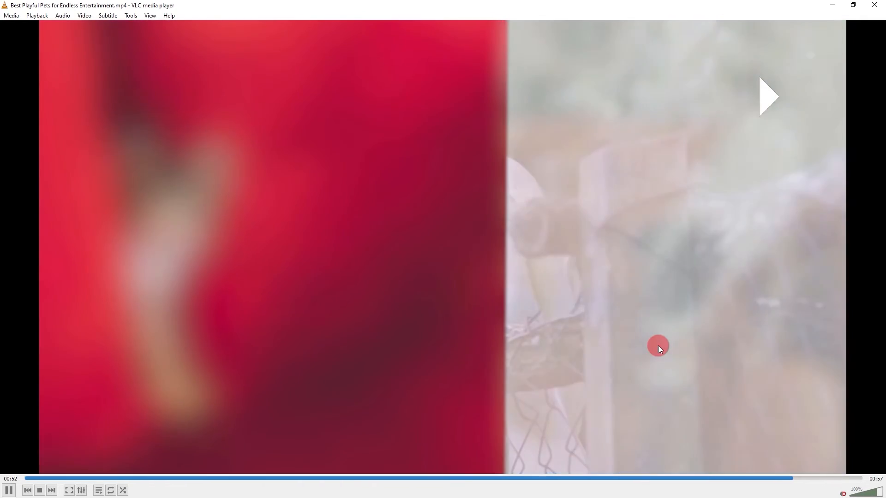
pyautogui.press('space')
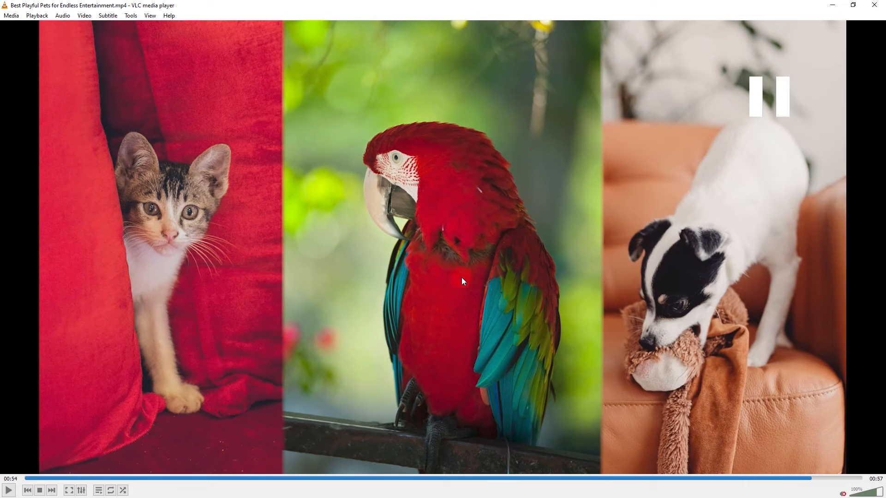
pyautogui.click(828, 7)
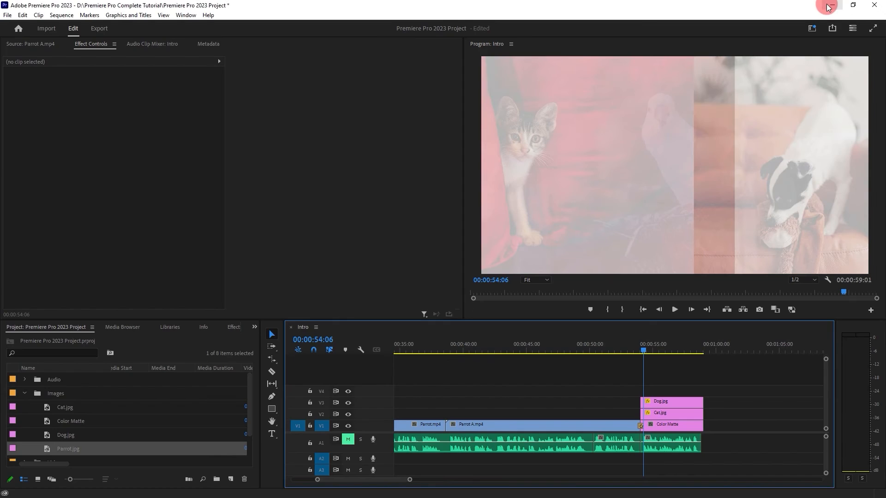
# Step: Place Parrot.jpg on track V4 above Dog.jpg, aligned with the start of the collage, and select the clip
pyautogui.moveTo(48, 451); pyautogui.dragTo(646, 393)
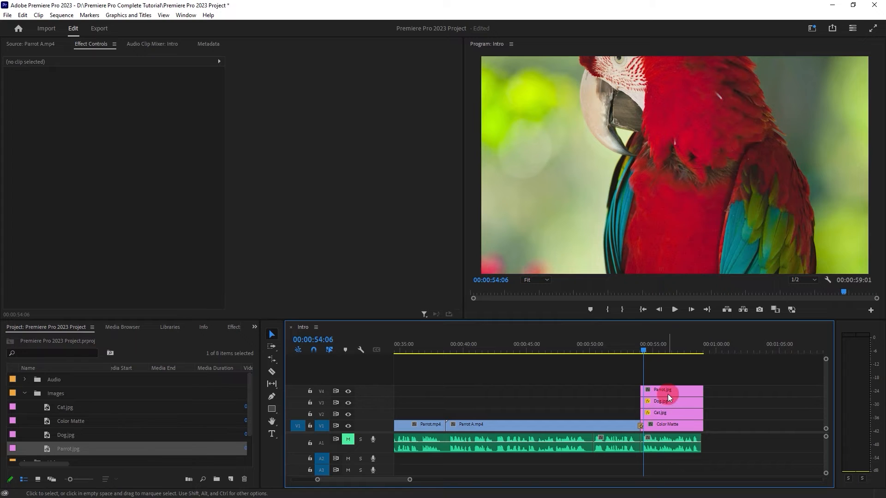
pyautogui.click(649, 359)
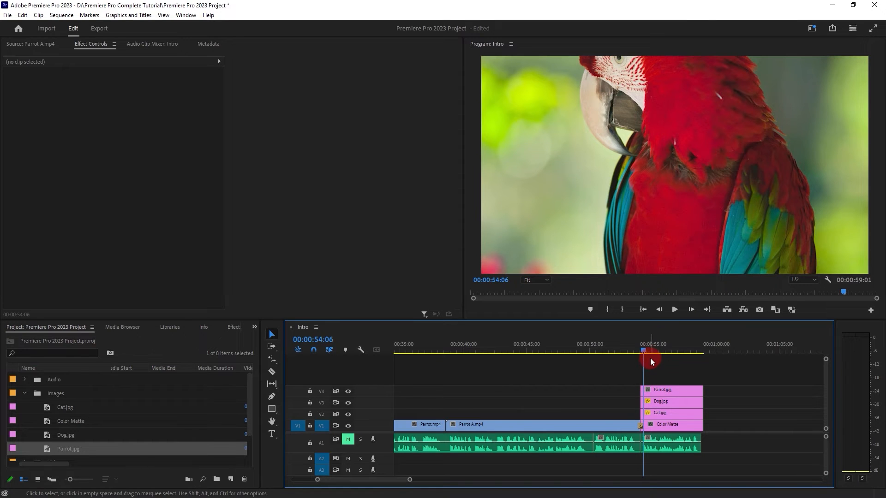
pyautogui.click(667, 391)
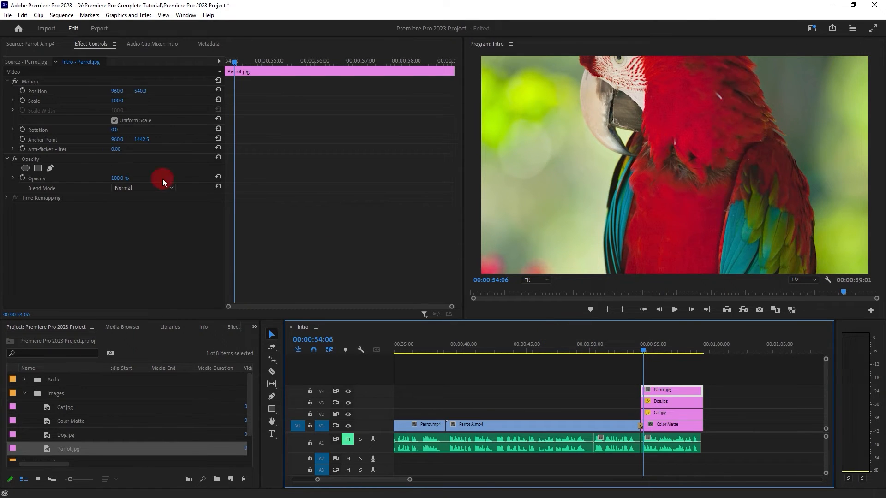
pyautogui.click(119, 101)
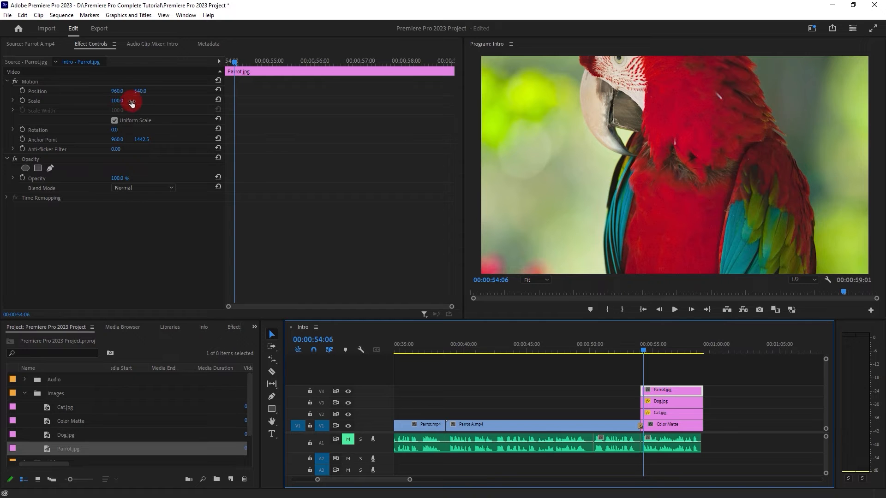
pyautogui.moveTo(125, 103); pyautogui.dragTo(171, 103)
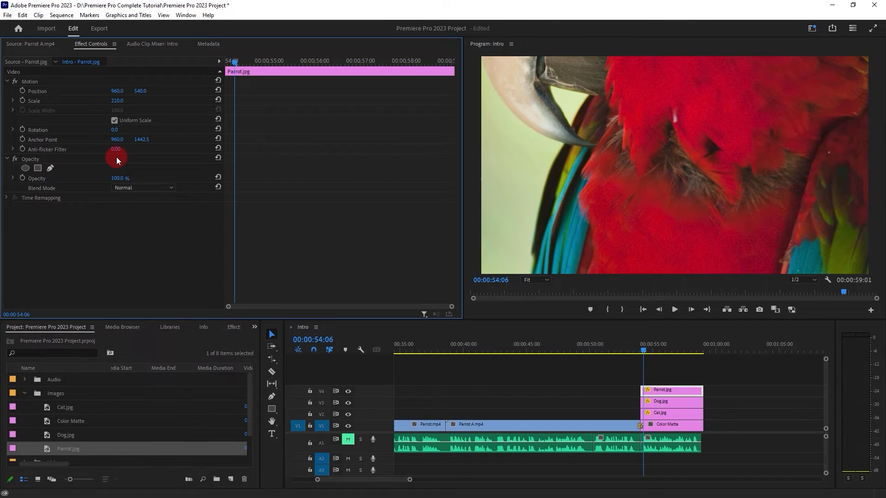
pyautogui.hotkey('ctrl', 'z')
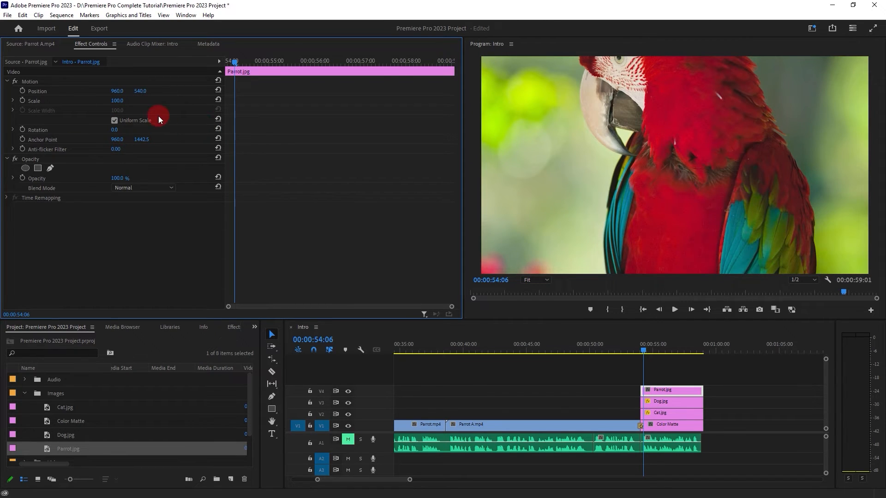
# Step: Set the scale of Parrot.jpg to 40 and its vertical position to 504 so it fills the middle of the collage
pyautogui.click(118, 100)
pyautogui.write('40')
pyautogui.press('Return')
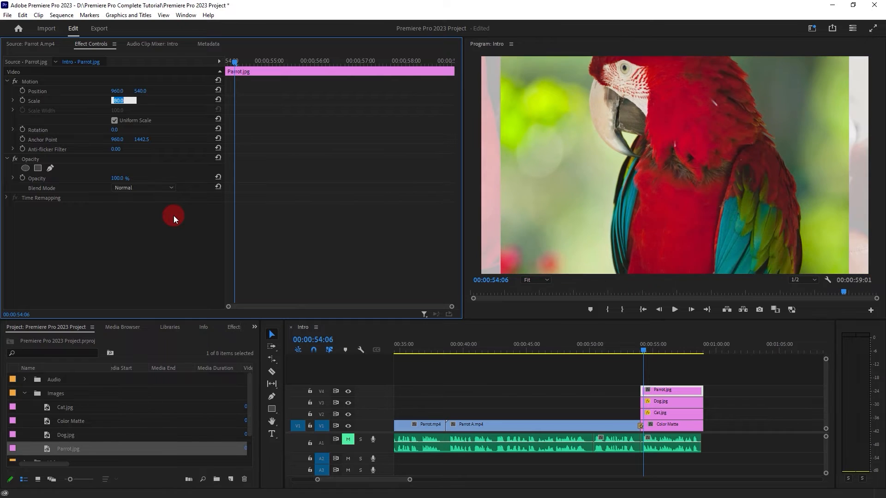
pyautogui.write('10')
pyautogui.press('Return')
pyautogui.write('40')
pyautogui.press('Return')
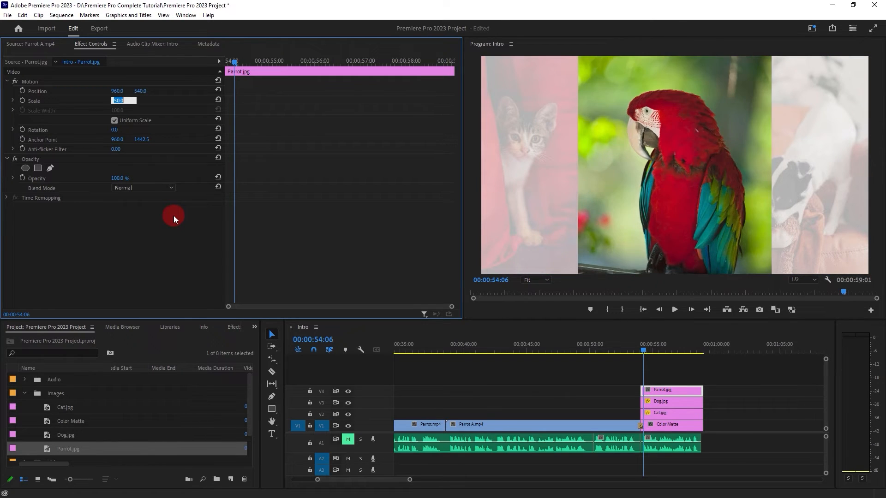
pyautogui.hotkey('shift', 'Down')
pyautogui.hotkey('shift', 'Up')
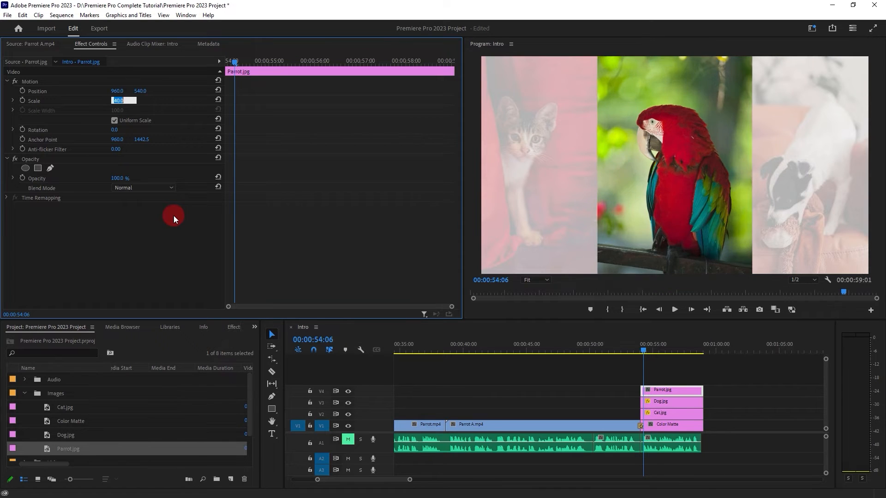
pyautogui.hotkey('shift', 'Down')
pyautogui.hotkey('shift', 'Up')
pyautogui.hotkey('shift', 'Up')
pyautogui.press('Down')
pyautogui.press('Down')
pyautogui.press('Down')
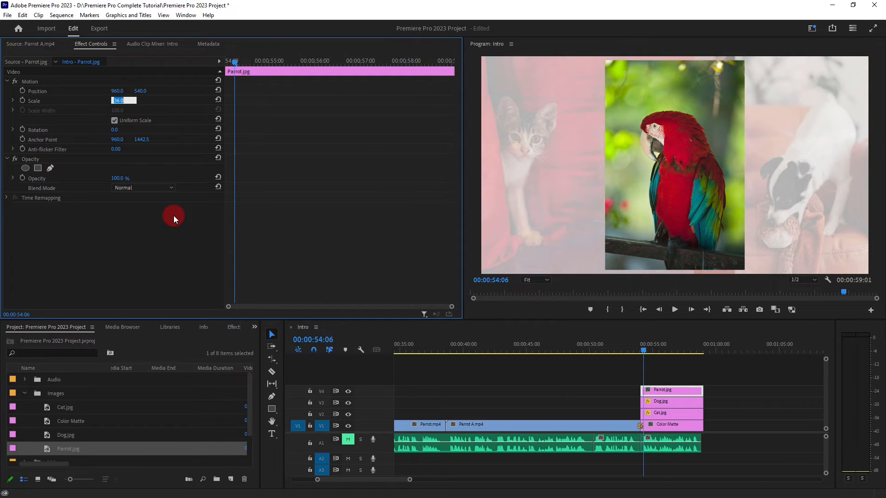
pyautogui.press('Up')
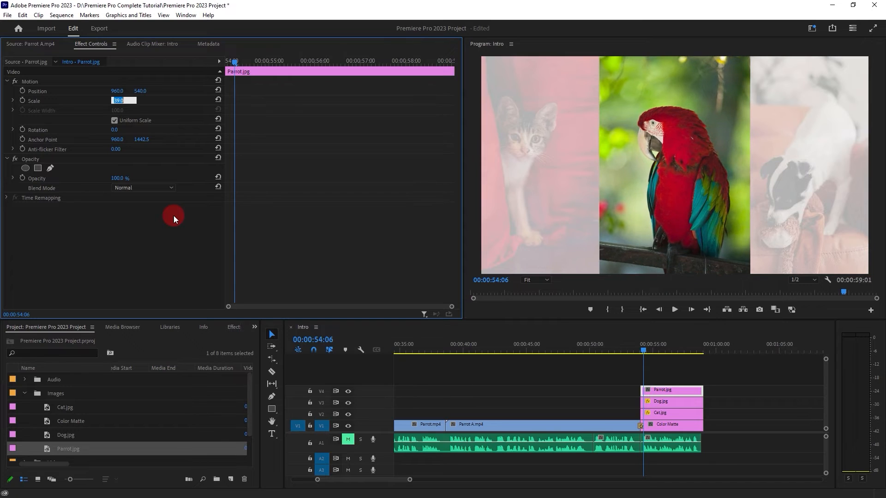
pyautogui.press('Up')
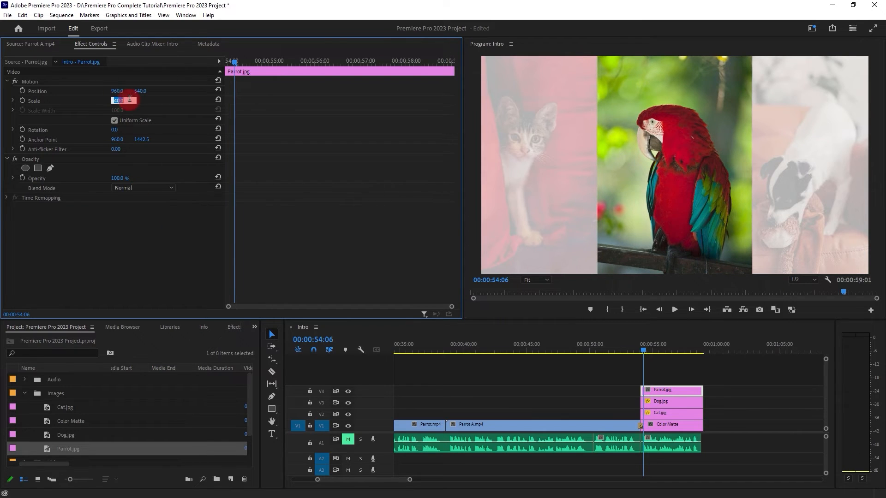
pyautogui.moveTo(137, 92)
pyautogui.mouseDown()
pyautogui.moveTo(115, 91)
pyautogui.moveTo(131, 101)
pyautogui.mouseUp()
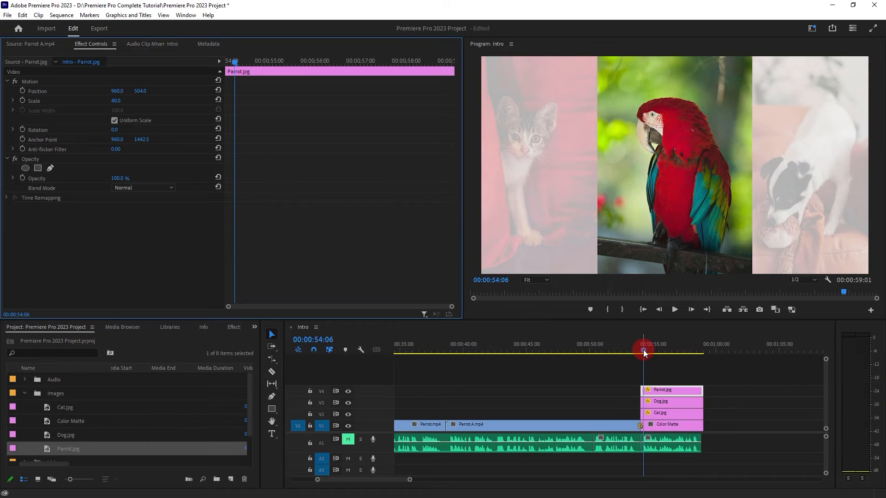
# Step: At the start of Parrot.jpg, 00:00:54:01, keyframe its position with a vertical value of -584, above the frame
pyautogui.moveTo(643, 350); pyautogui.dragTo(640, 350)
pyautogui.click(672, 390)
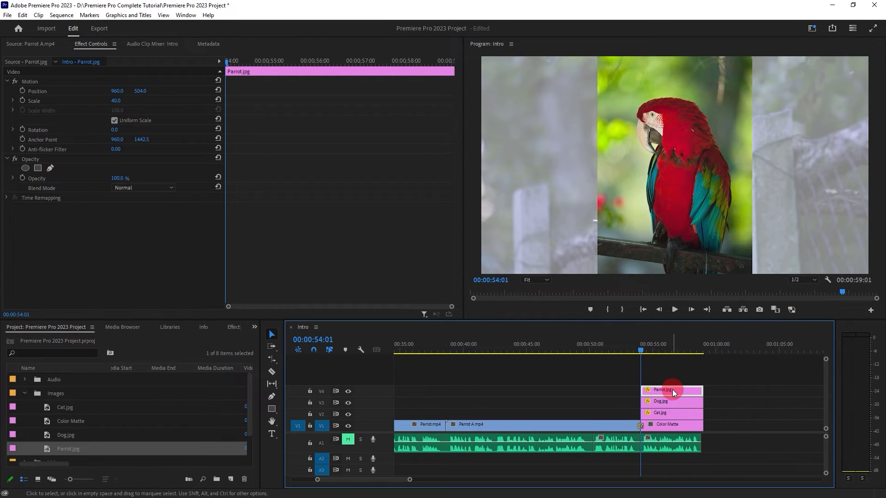
pyautogui.click(311, 167)
pyautogui.moveTo(138, 95); pyautogui.dragTo(23, 97)
pyautogui.click(22, 91)
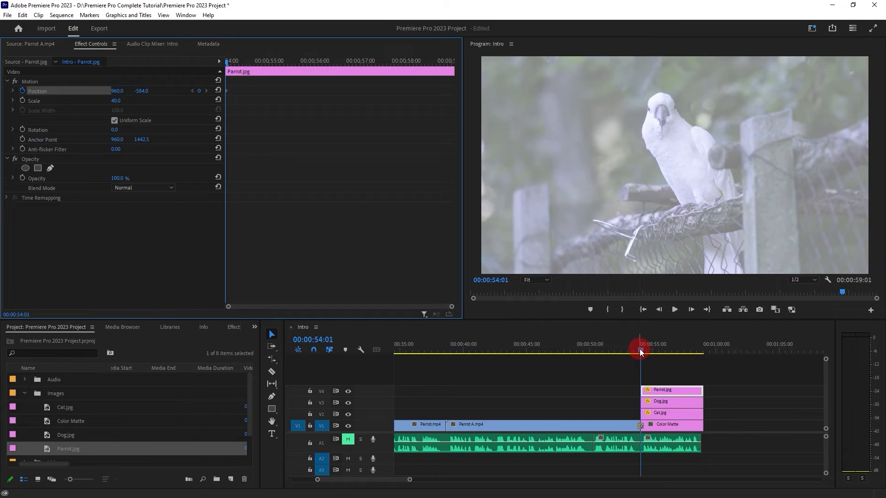
# Step: Advance the playhead one second to 00:00:55:01 and keyframe the vertical position of Parrot.jpg at 505
pyautogui.click(318, 339)
pyautogui.click(323, 339)
pyautogui.write('1442.')
pyautogui.write('5')
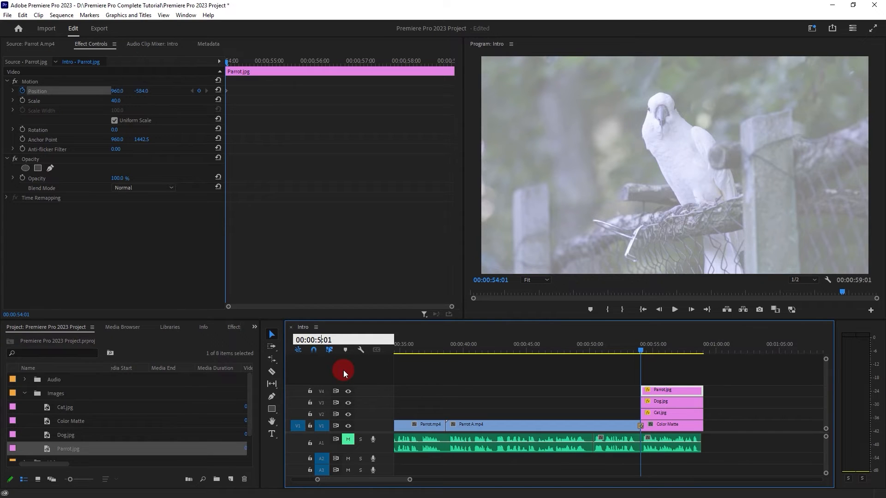
pyautogui.press('Return')
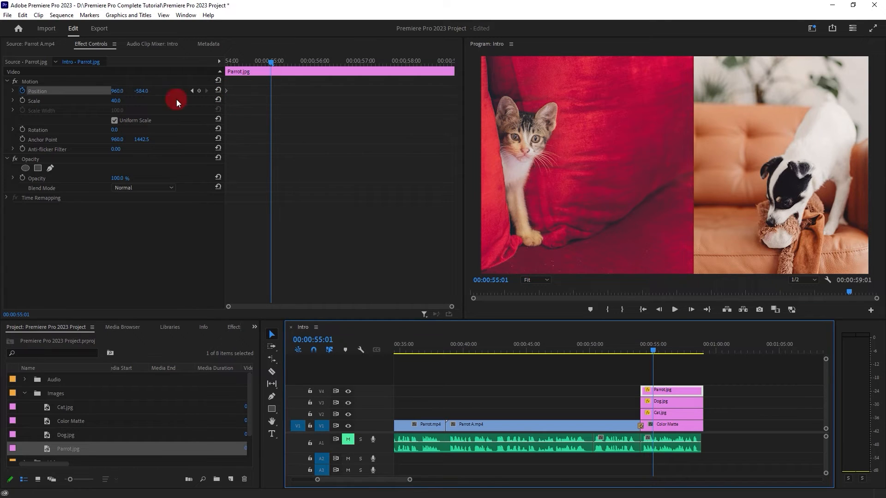
pyautogui.moveTo(139, 95); pyautogui.dragTo(669, 95)
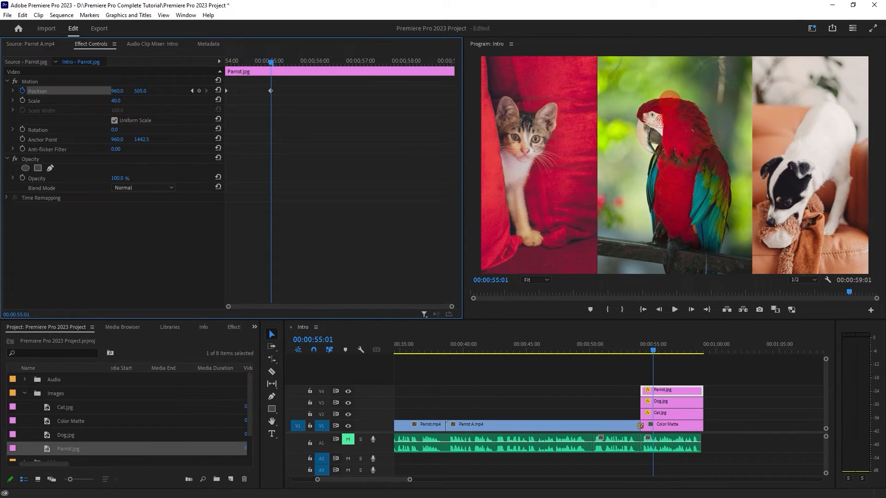
# Step: Play the collage opening several times to examine the parrot image sliding down between the cat and dog
pyautogui.click(630, 350)
pyautogui.press('space')
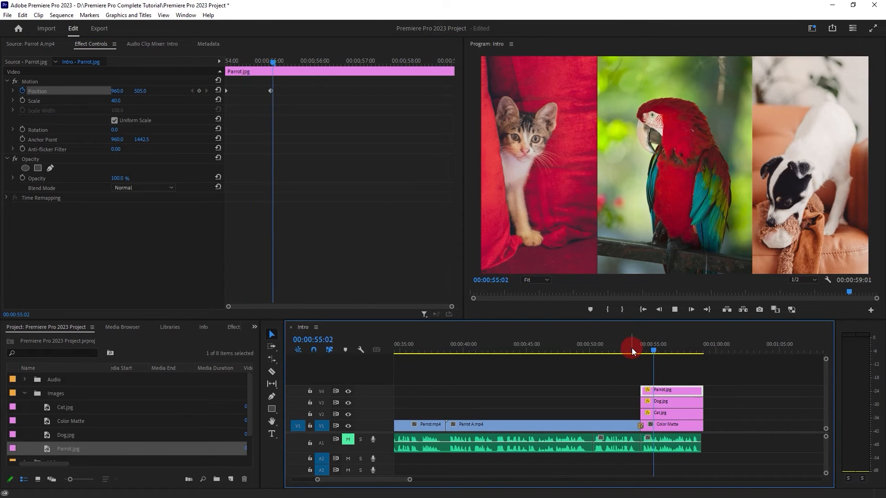
pyautogui.click(628, 349)
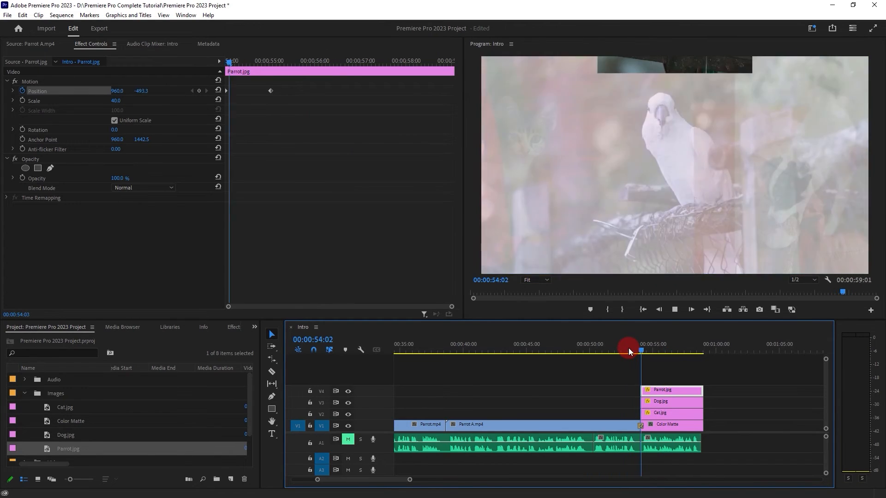
pyautogui.press('space')
pyautogui.click(629, 349)
pyautogui.press('space')
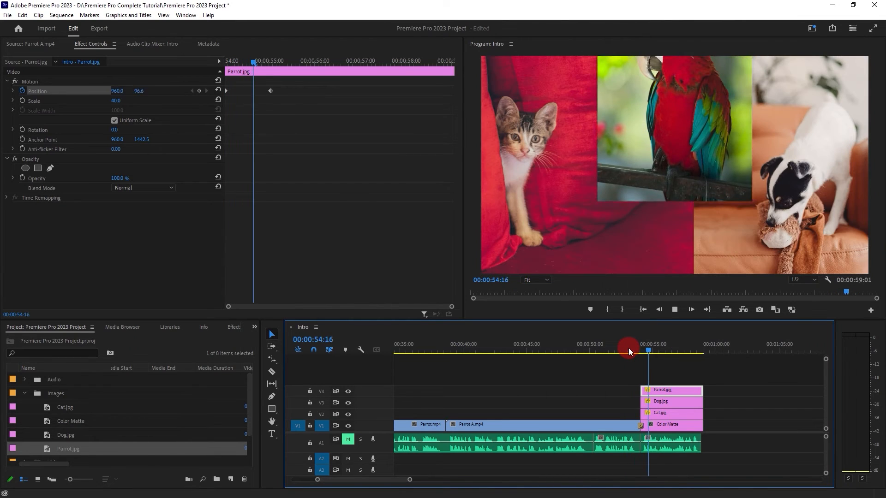
# Step: Stop playback, switch to VLC media player and examine the finished pet video's blurred collage opening from 00:52 to 00:53, returning to the project
pyautogui.press('space')
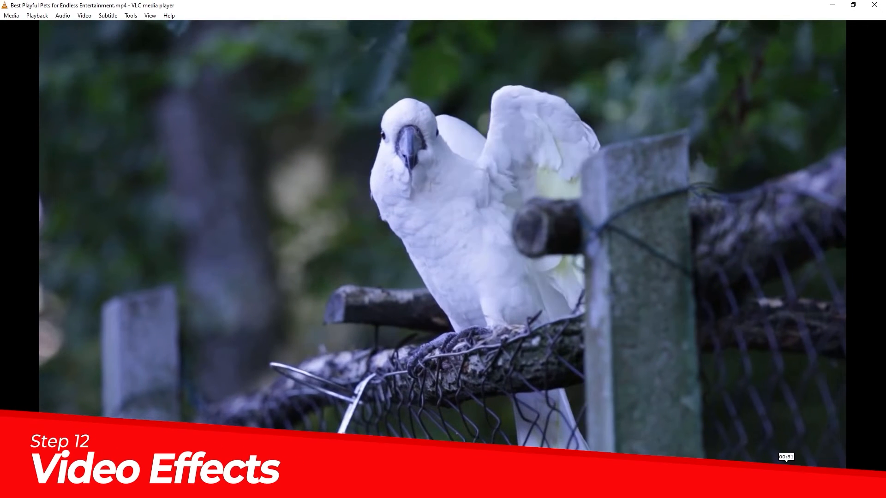
pyautogui.click(789, 477)
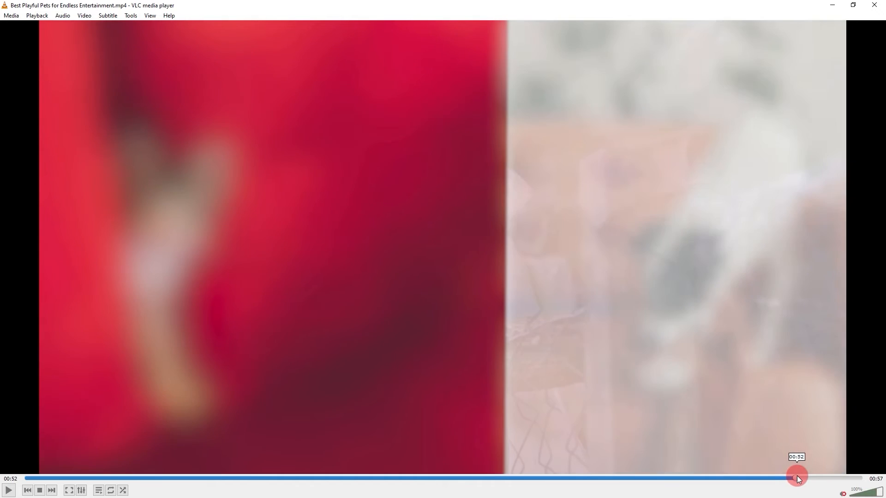
pyautogui.moveTo(797, 475); pyautogui.dragTo(809, 475)
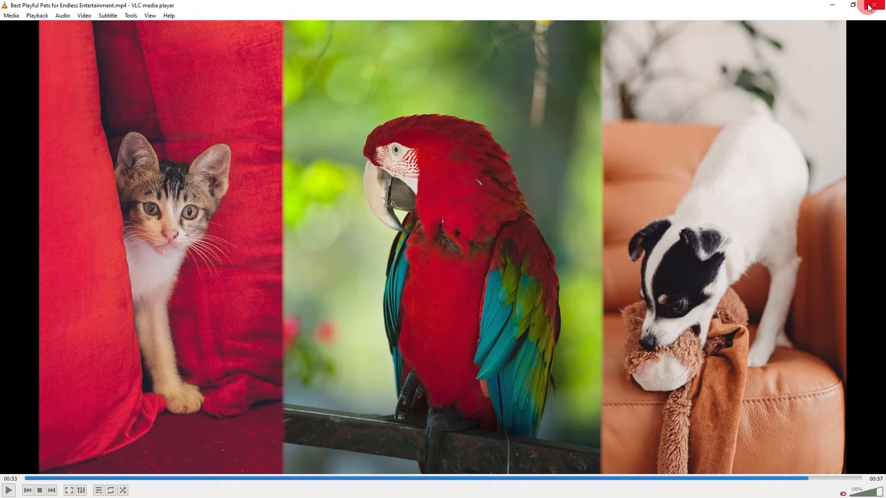
pyautogui.click(831, 5)
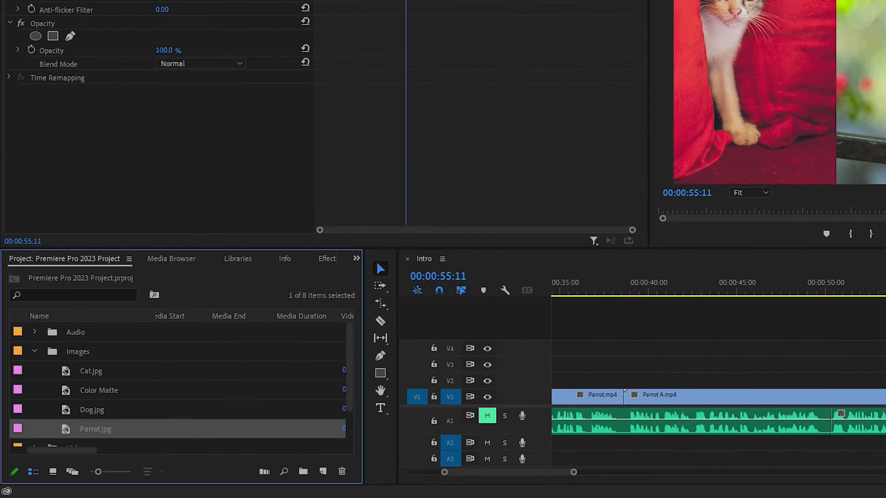
# Step: Browse the Video Effects categories and search the effects library for "feather"
pyautogui.click(325, 259)
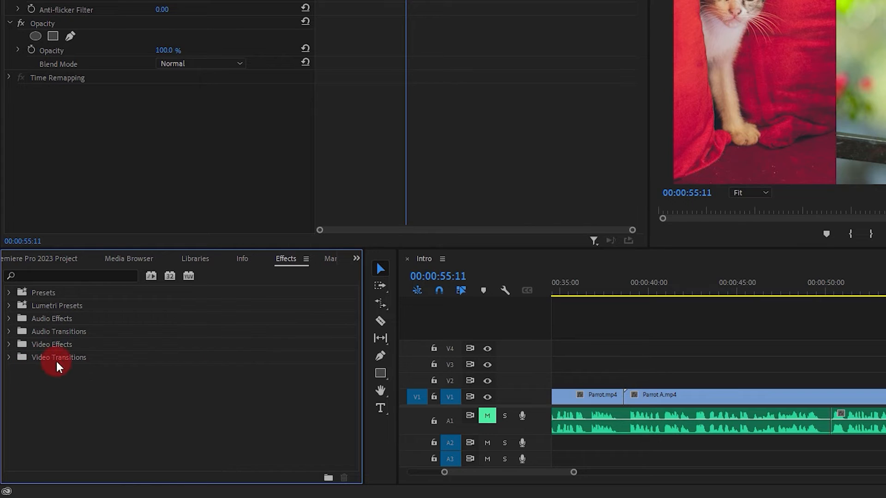
pyautogui.click(8, 345)
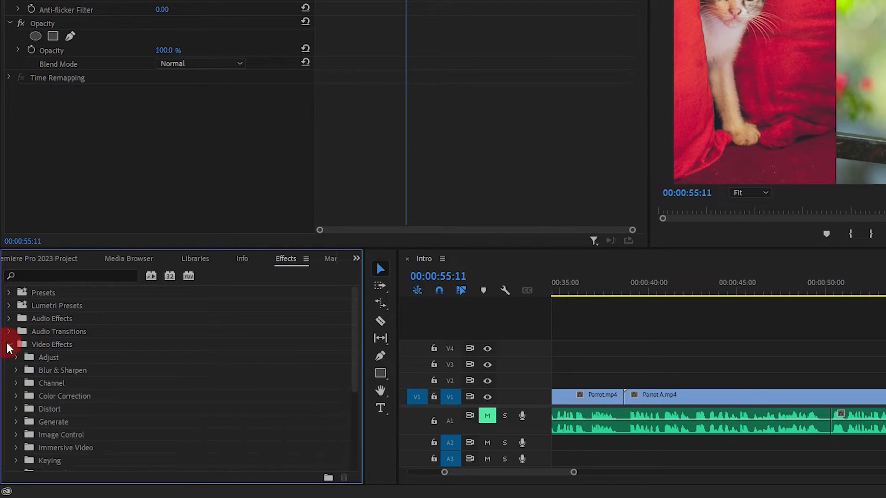
pyautogui.scroll(-3, 76, 382)
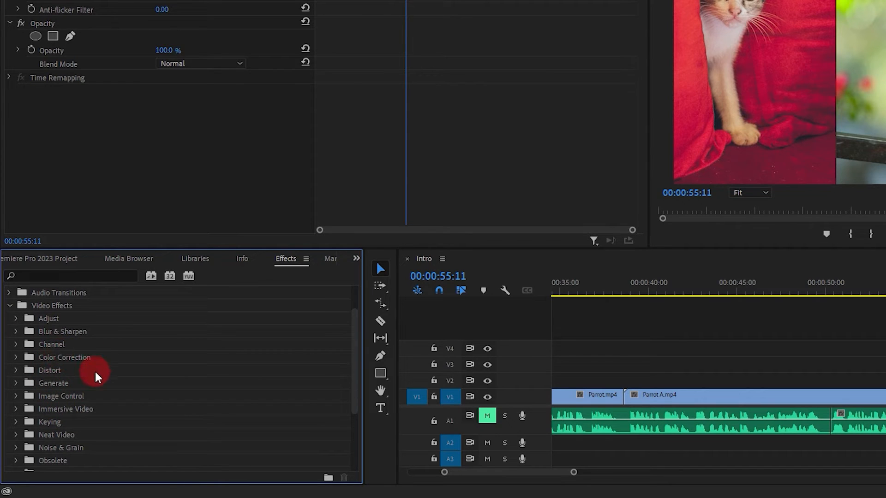
pyautogui.click(72, 276)
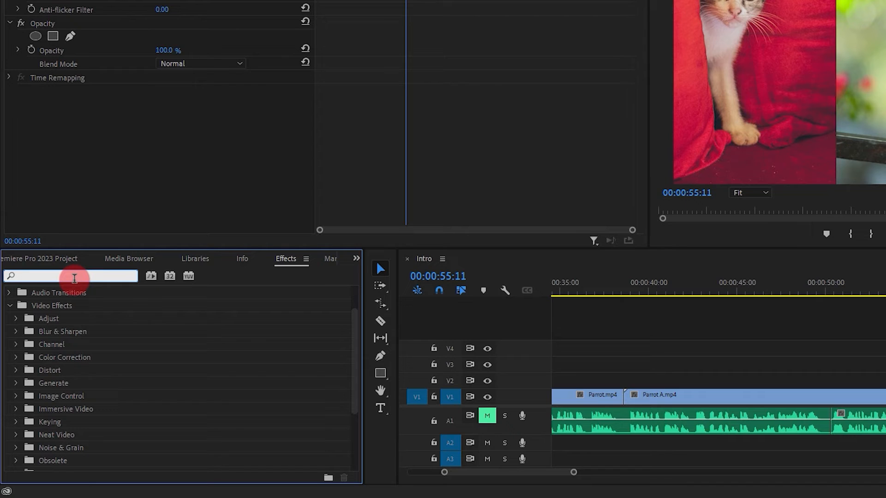
pyautogui.write('feather')
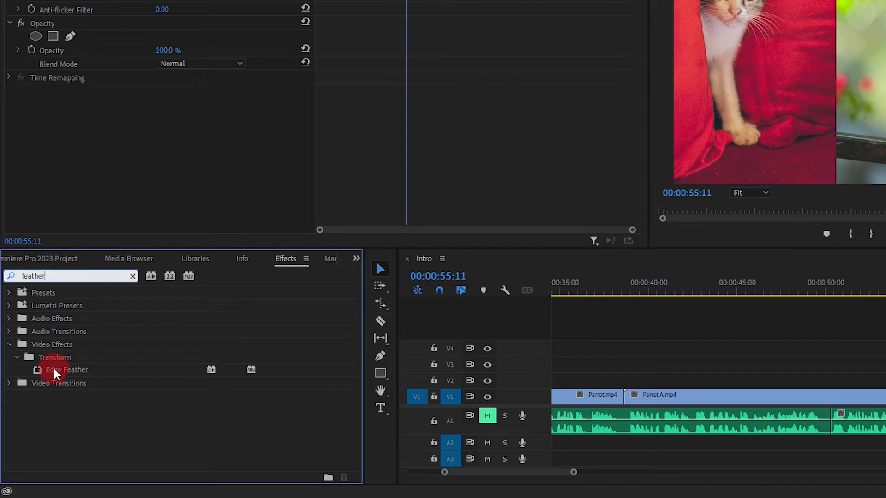
# Step: Clear the effects search and apply Edge Feather from the Transform video effects to the Parrot.jpg clip on V4
pyautogui.click(132, 275)
pyautogui.click(10, 344)
pyautogui.scroll(-3, 29, 383)
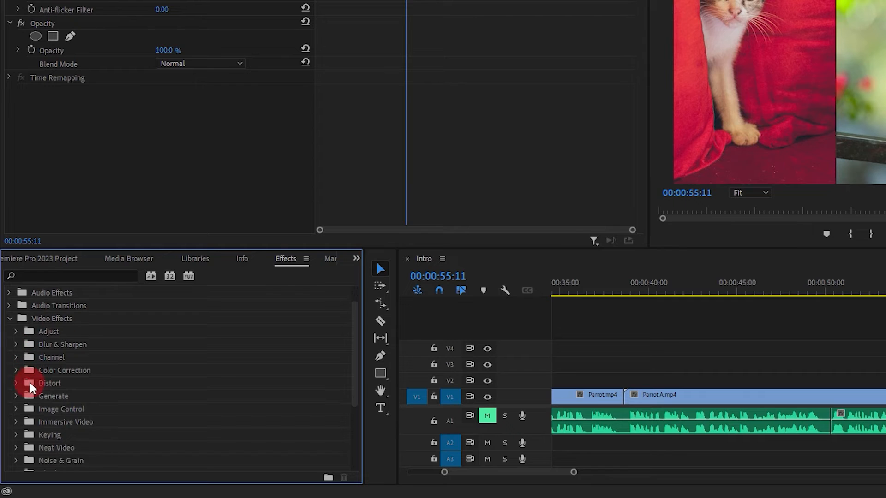
pyautogui.scroll(-6, 29, 383)
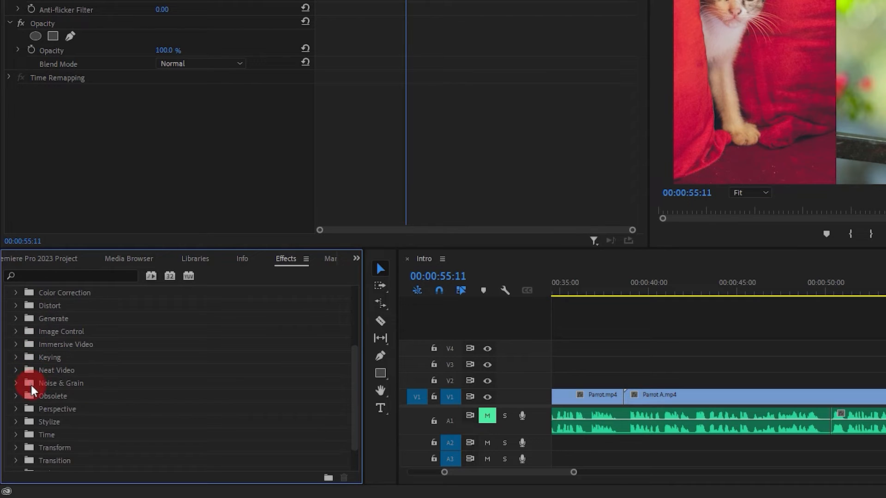
pyautogui.click(57, 435)
pyautogui.click(16, 434)
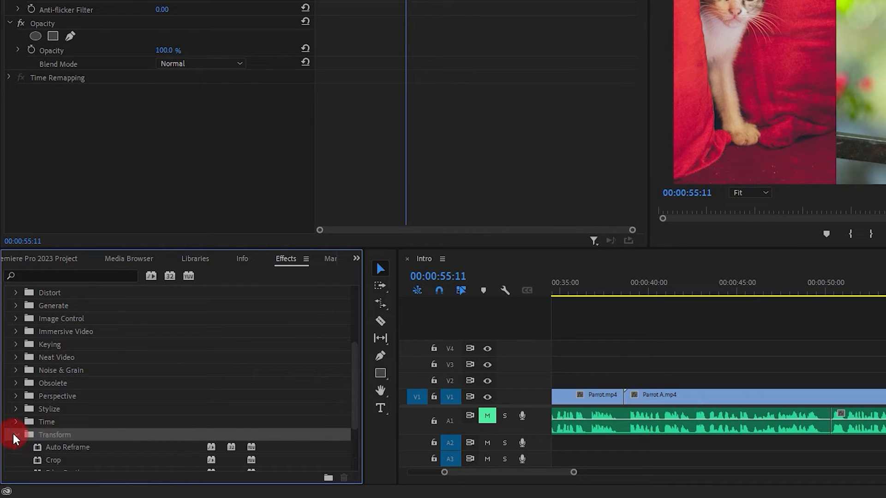
pyautogui.scroll(-2, 17, 434)
pyautogui.scroll(-3, 18, 433)
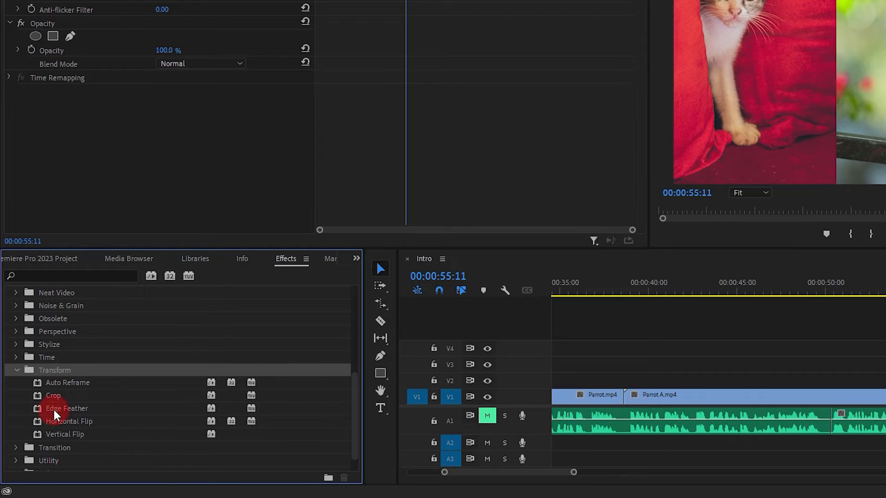
pyautogui.moveTo(53, 407); pyautogui.dragTo(885, 368)
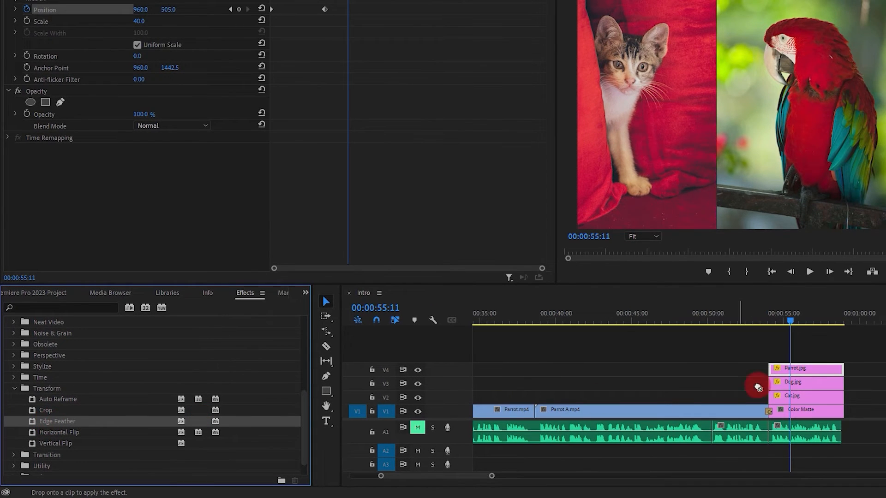
pyautogui.moveTo(758, 388); pyautogui.dragTo(813, 369)
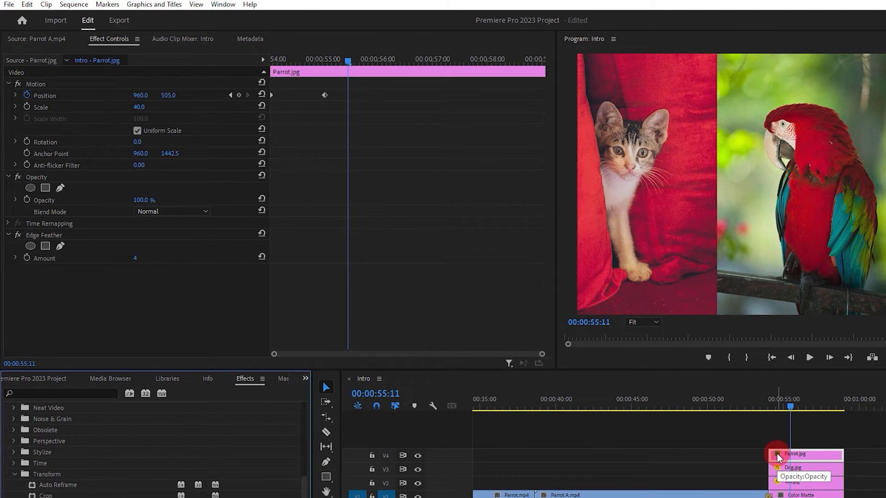
# Step: Set the Edge Feather amount of Parrot.jpg to 20
pyautogui.click(777, 453)
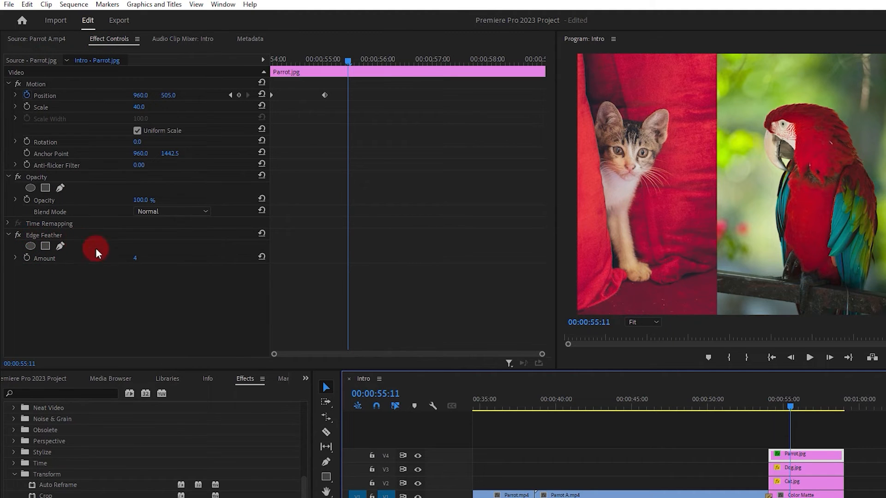
pyautogui.click(134, 261)
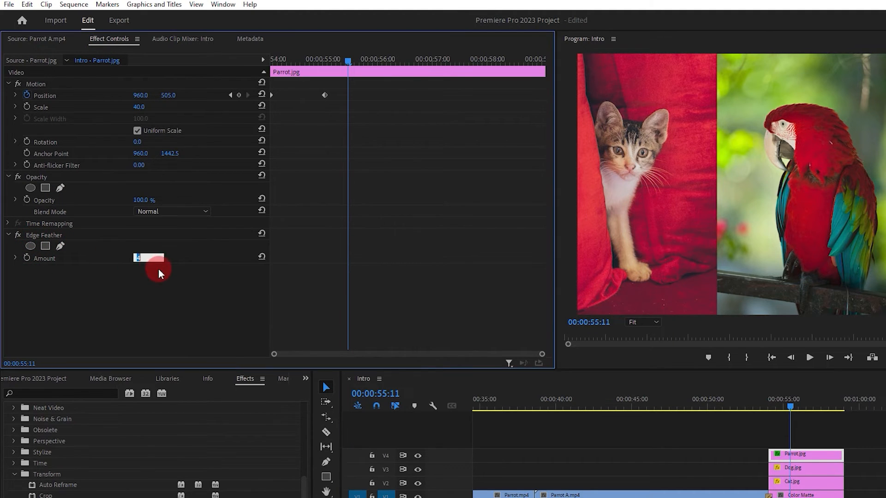
pyautogui.write('20')
pyautogui.press('Return')
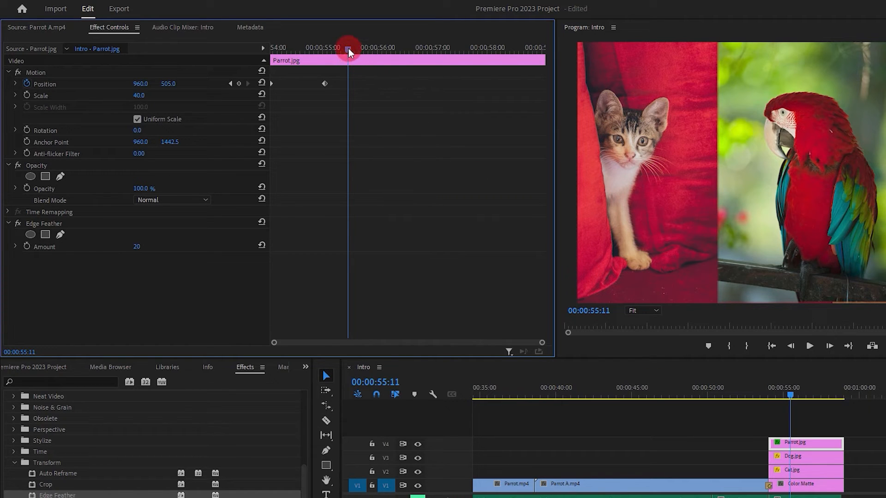
# Step: At the 00:00:55:01 position keyframe of Parrot.jpg, set the vertical position to 512 and play back the slide-in
pyautogui.moveTo(348, 48); pyautogui.dragTo(370, 55)
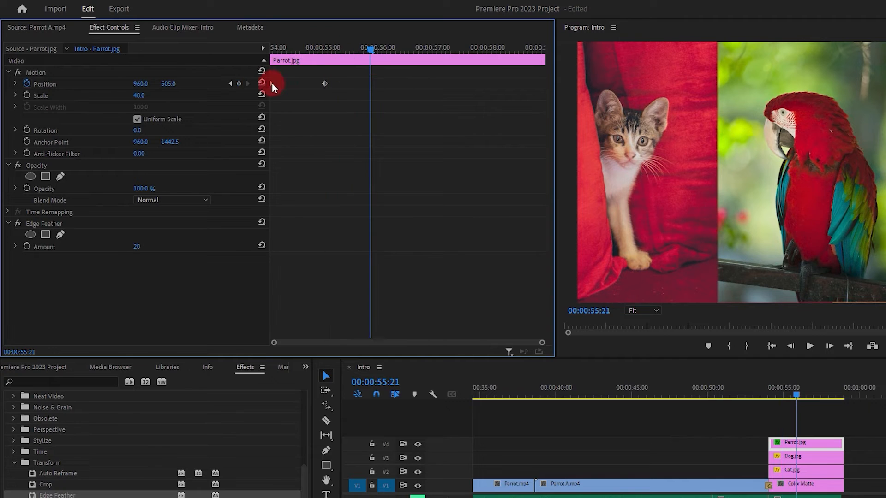
pyautogui.click(230, 83)
pyautogui.click(247, 83)
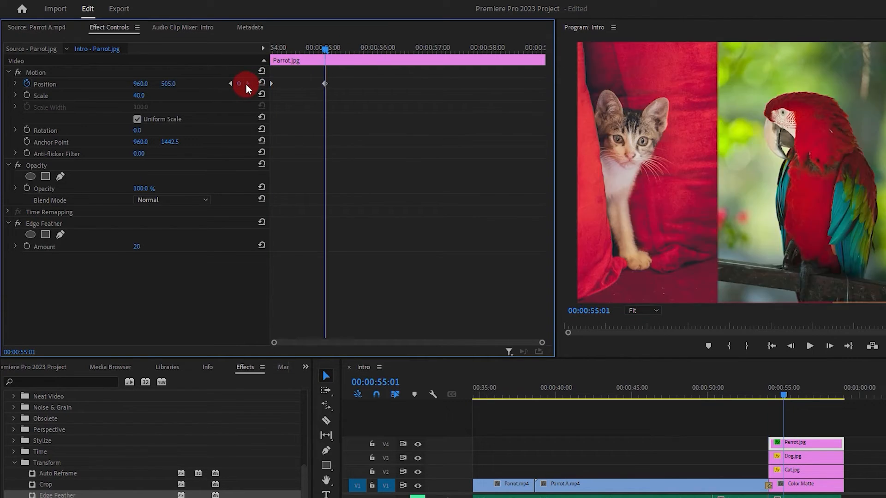
pyautogui.click(231, 83)
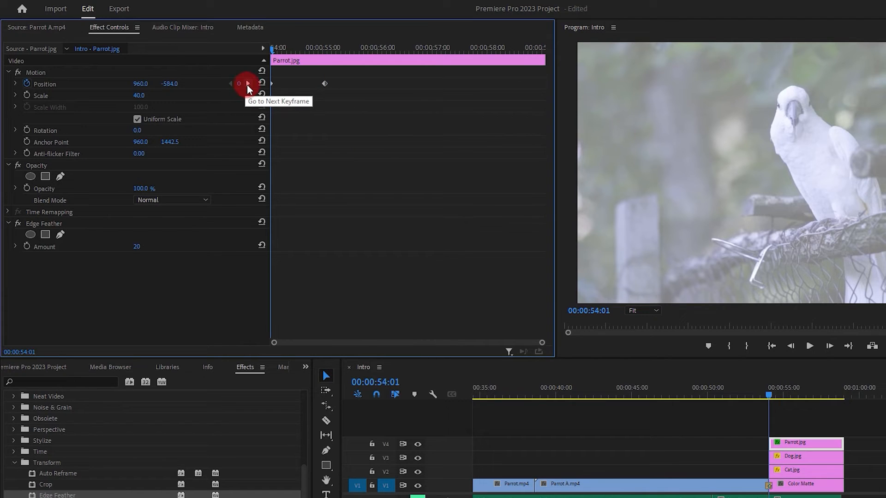
pyautogui.click(248, 84)
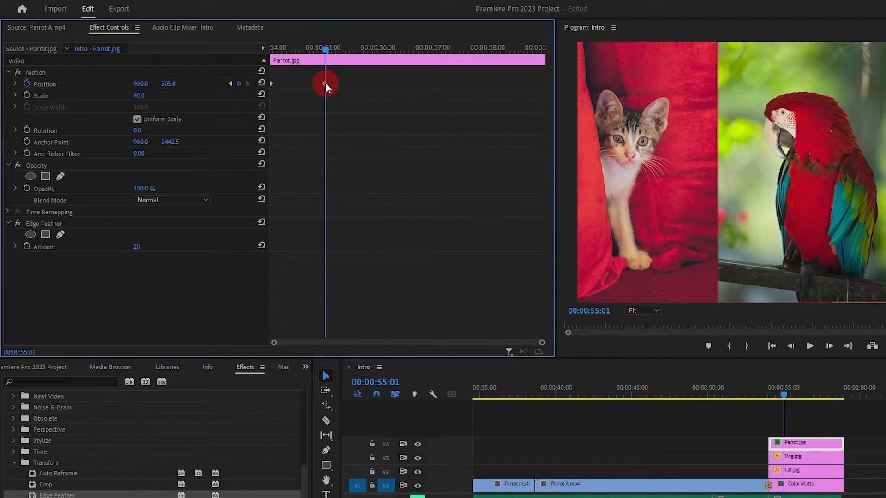
pyautogui.click(168, 84)
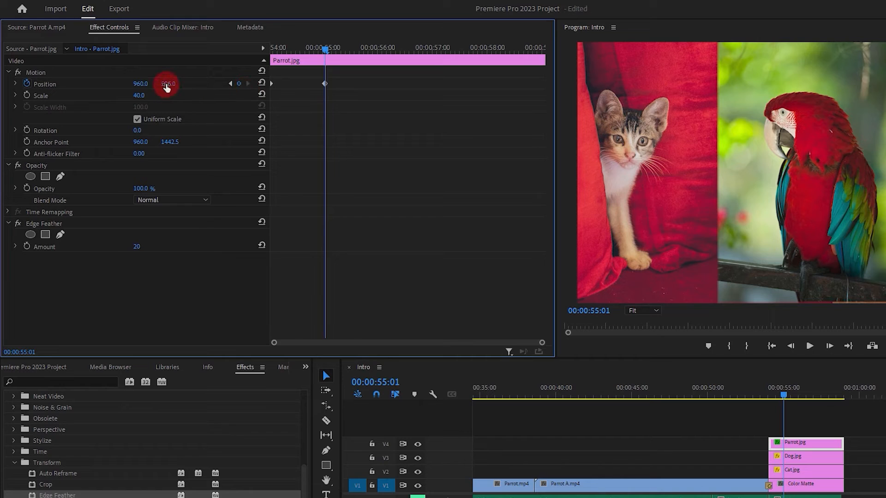
pyautogui.click(182, 86)
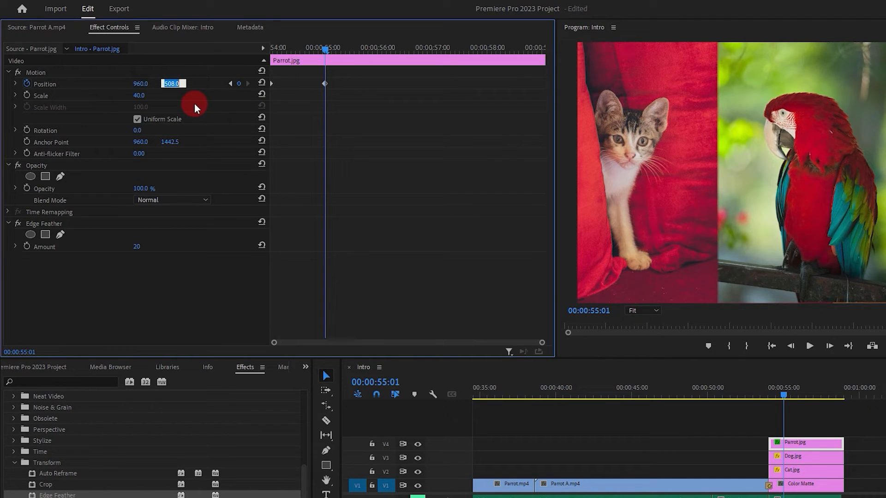
pyautogui.write('512')
pyautogui.press('Return')
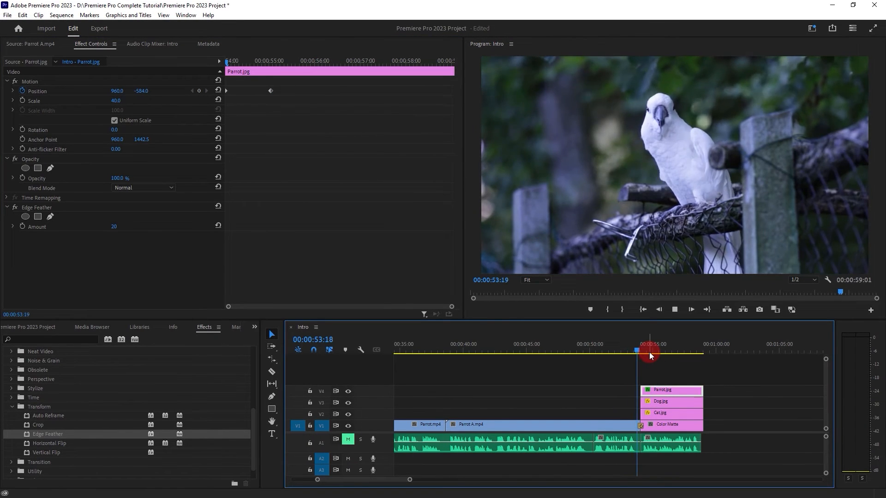
pyautogui.moveTo(650, 352); pyautogui.dragTo(638, 347)
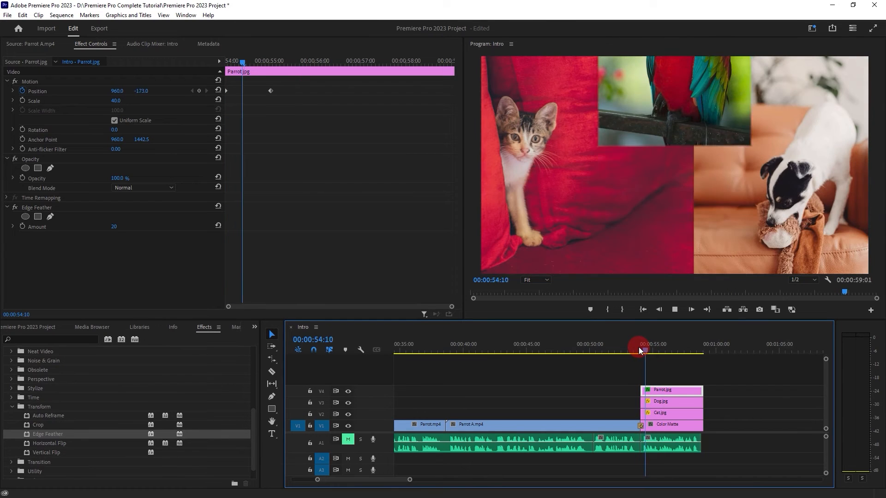
pyautogui.click(115, 385)
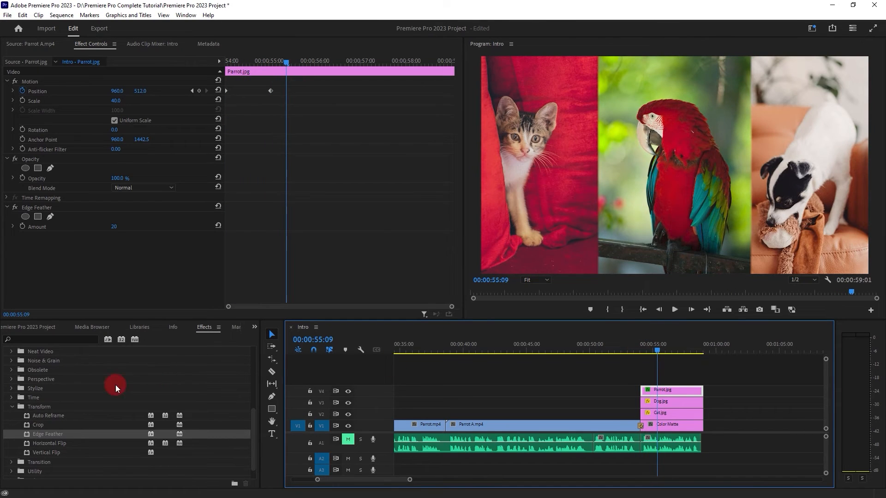
# Step: Apply the Fast Blur In preset from the Blurs presets to the Dog.jpg clip on V3
pyautogui.click(14, 405)
pyautogui.scroll(5, 194, 422)
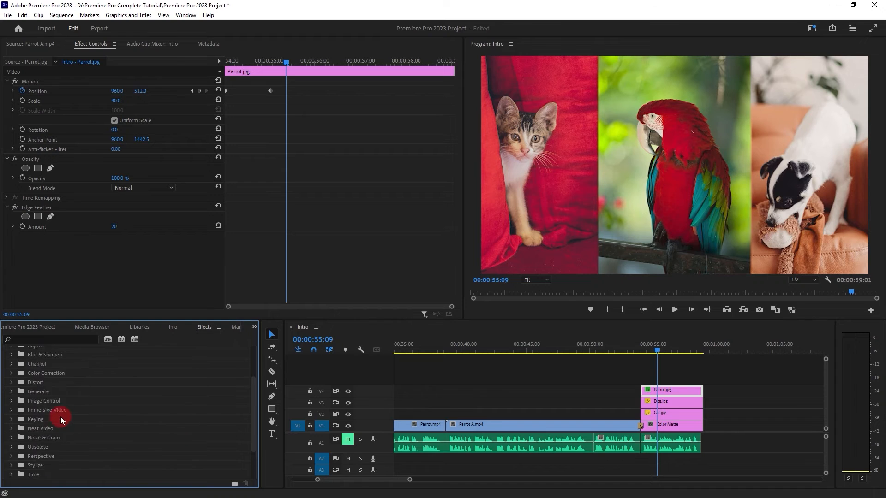
pyautogui.click(7, 389)
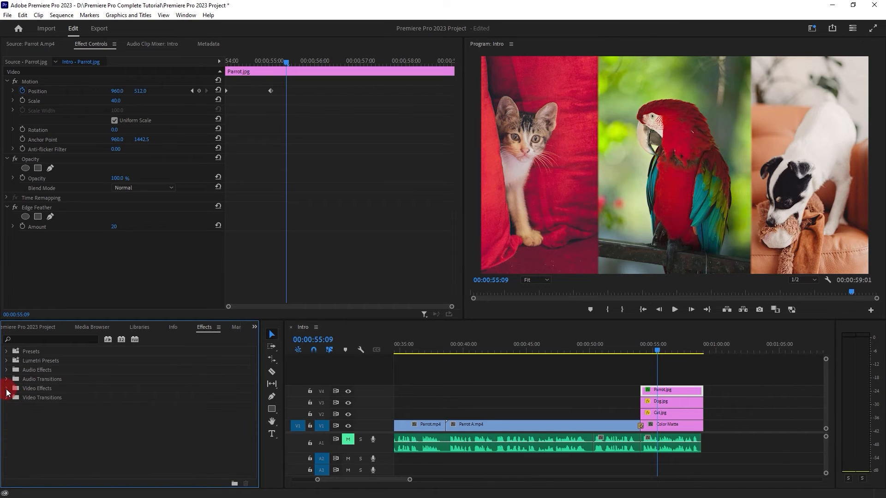
pyautogui.click(6, 354)
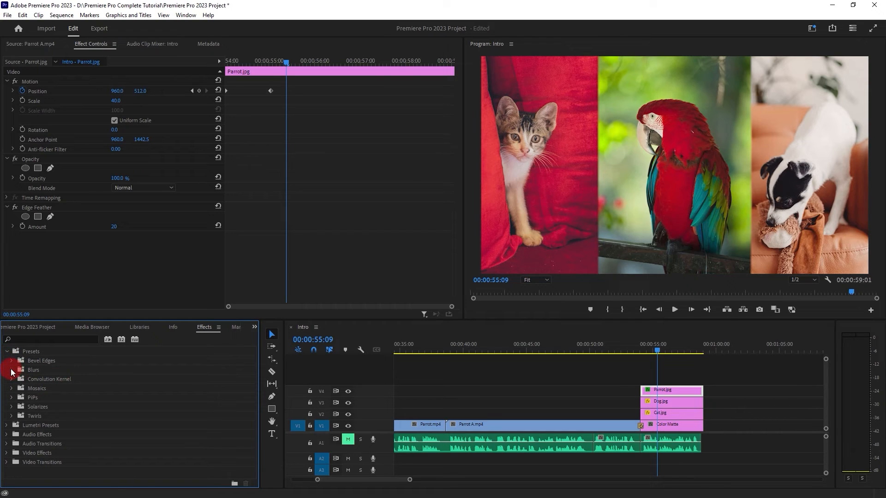
pyautogui.click(11, 370)
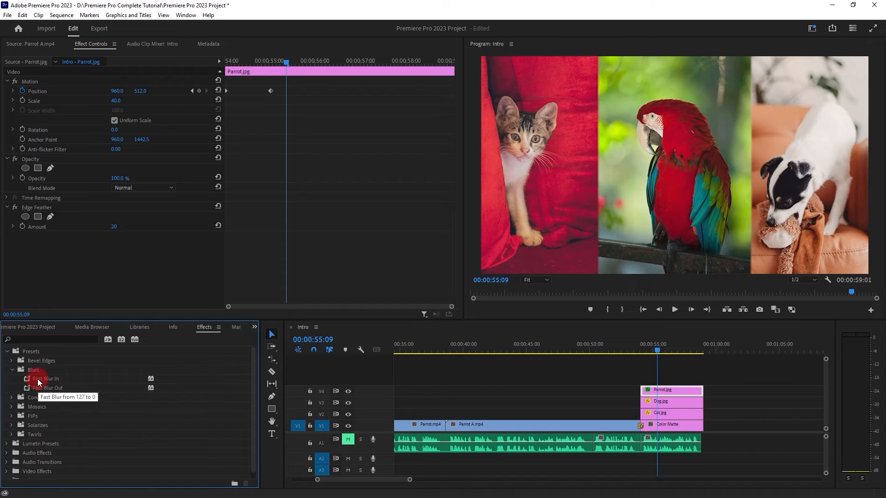
pyautogui.moveTo(48, 375); pyautogui.dragTo(238, 245)
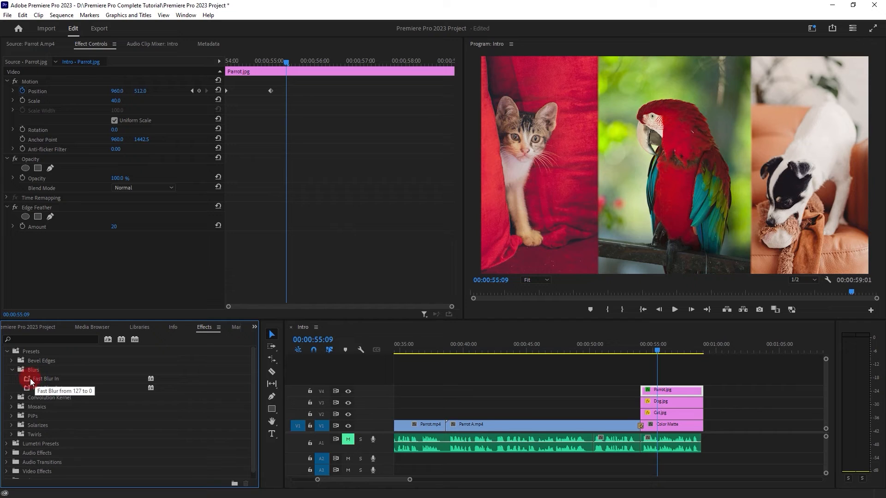
pyautogui.moveTo(35, 381); pyautogui.dragTo(643, 403)
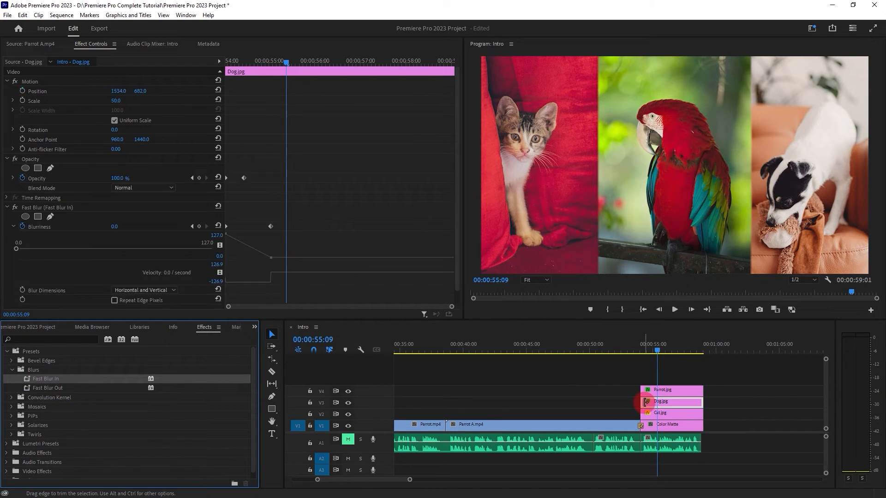
# Step: Apply the Fast Blur In preset to the Cat.jpg clip on V2 and play the collage from just before its start
pyautogui.moveTo(37, 384); pyautogui.dragTo(643, 415)
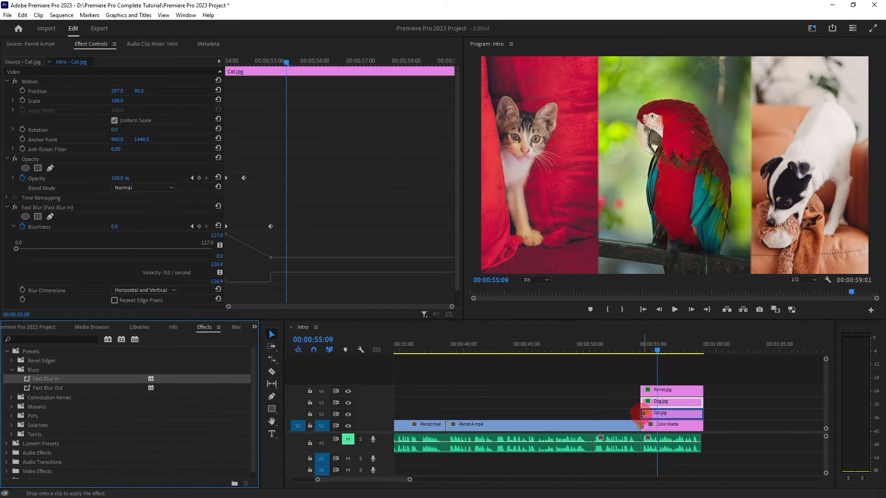
pyautogui.click(632, 352)
pyautogui.press('space')
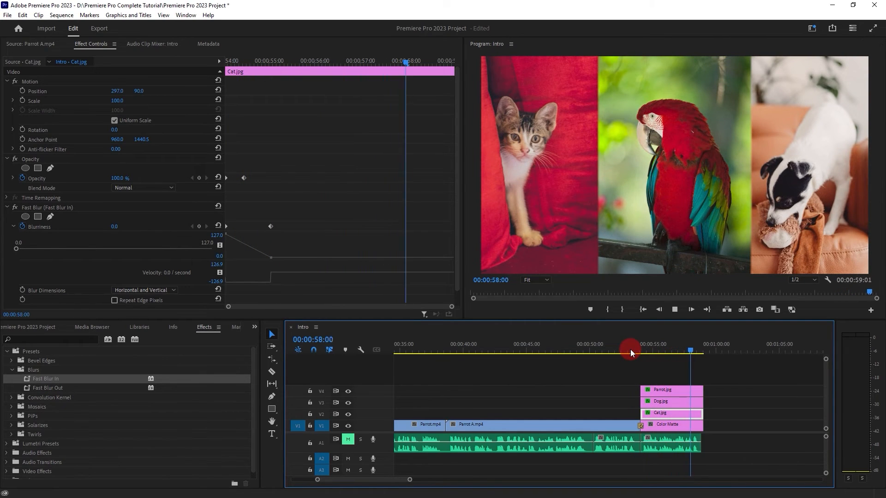
# Step: Cut the stacked clips on V1 to V4 at 00:00:58:20, where the audio ends, and delete the leftover pieces
pyautogui.press('space')
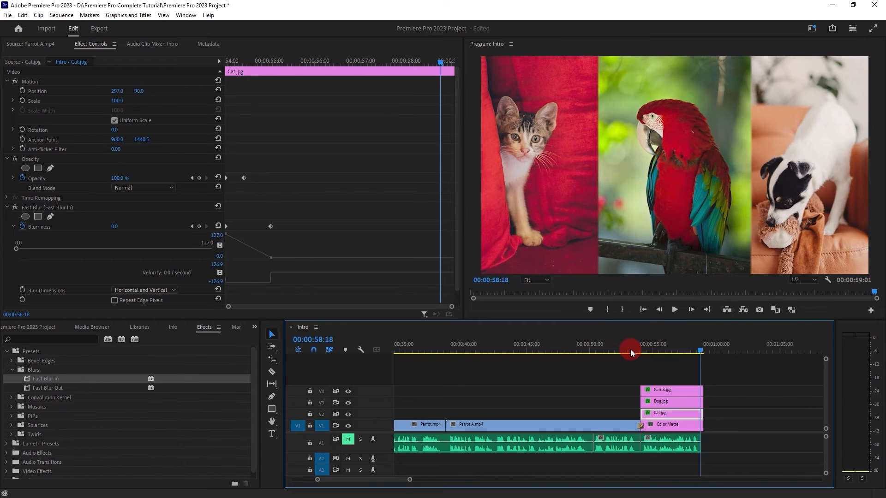
pyautogui.click(751, 352)
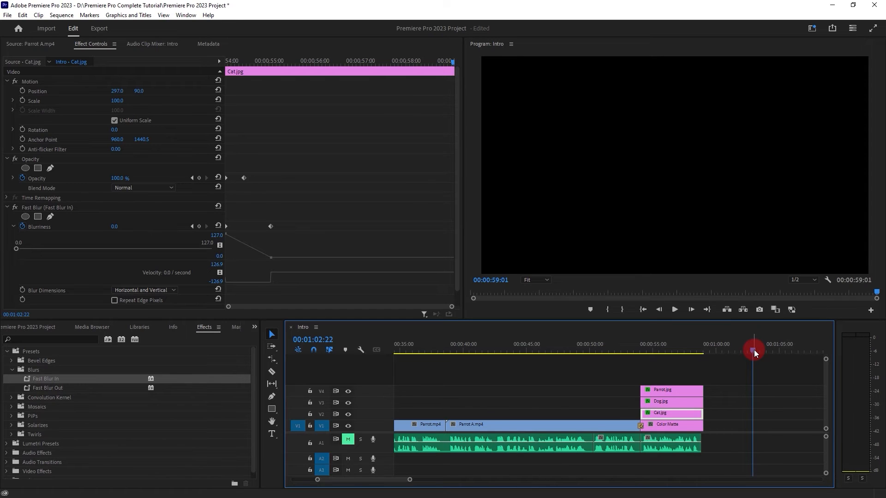
pyautogui.moveTo(752, 349); pyautogui.dragTo(703, 355)
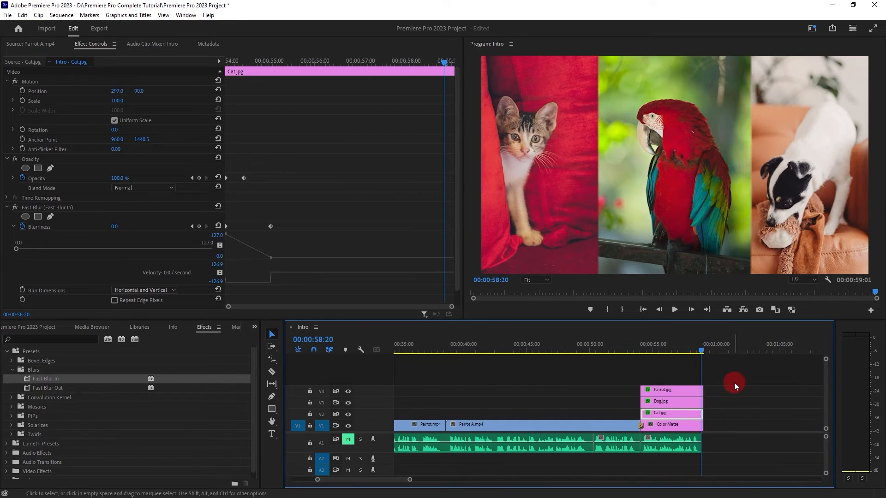
pyautogui.moveTo(743, 375); pyautogui.dragTo(724, 431)
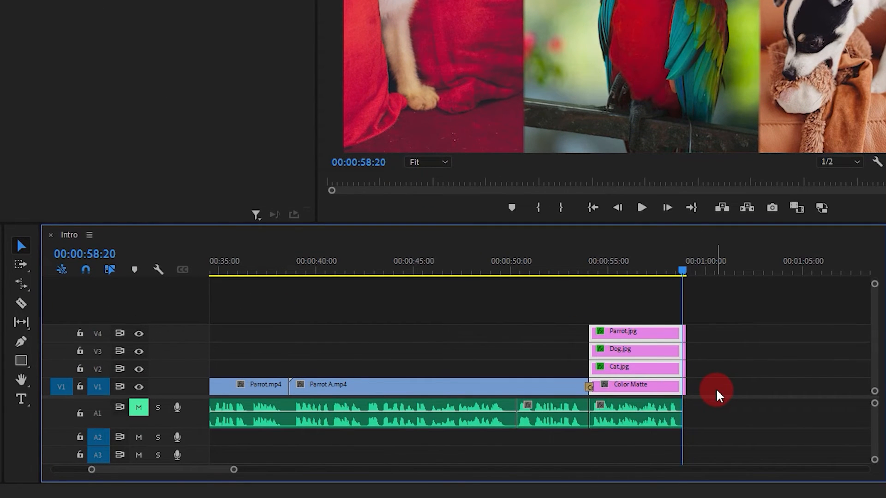
pyautogui.moveTo(734, 297); pyautogui.dragTo(689, 396)
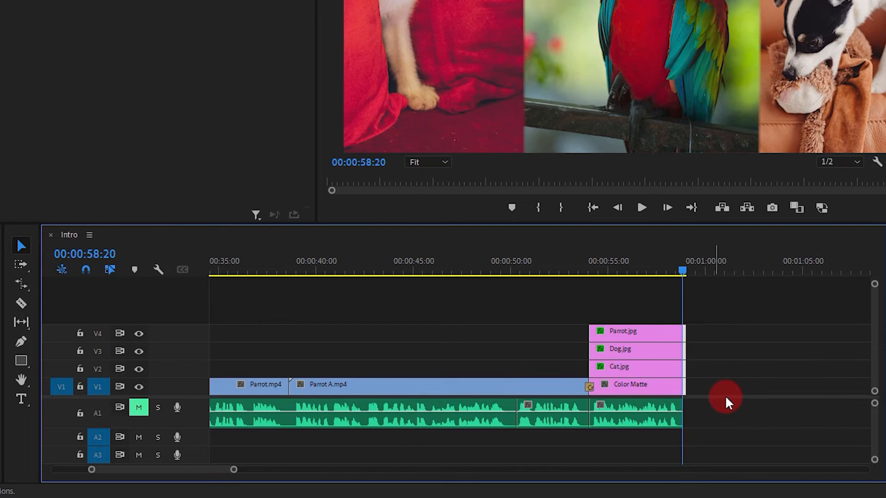
pyautogui.press('Delete')
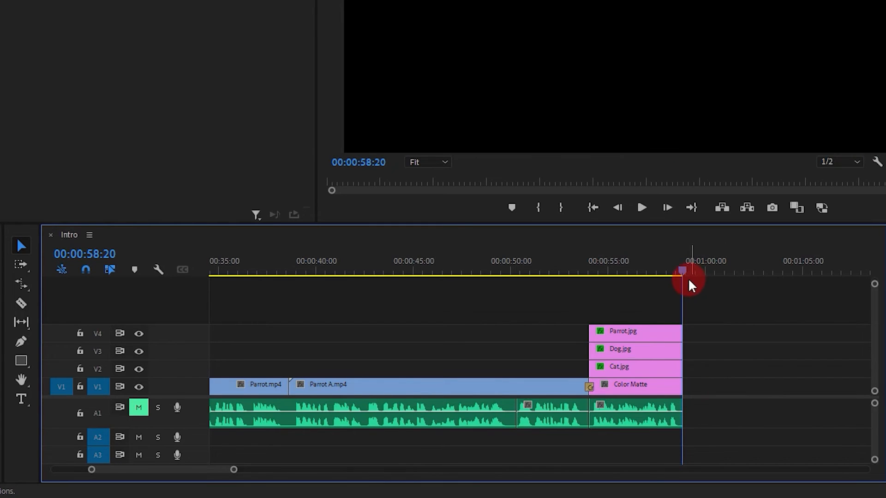
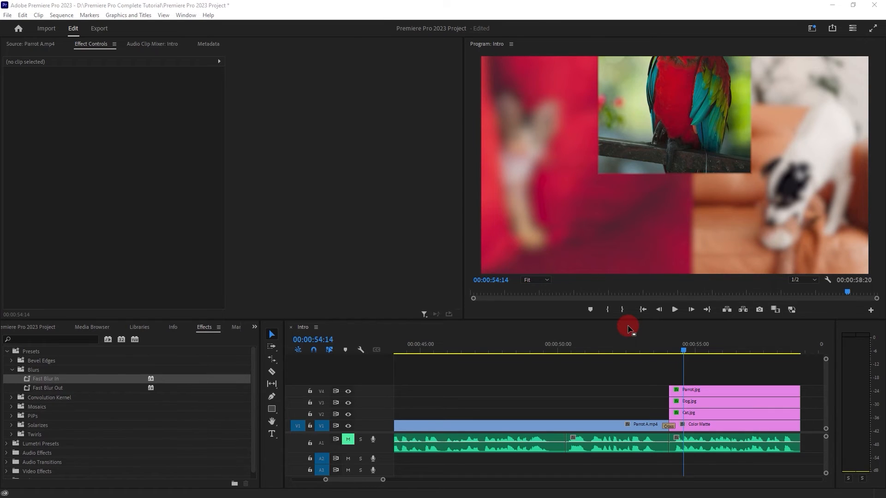
# Step: Collapse the Fast Blur settings of the Dog.jpg and Cat.jpg clips
pyautogui.click(701, 400)
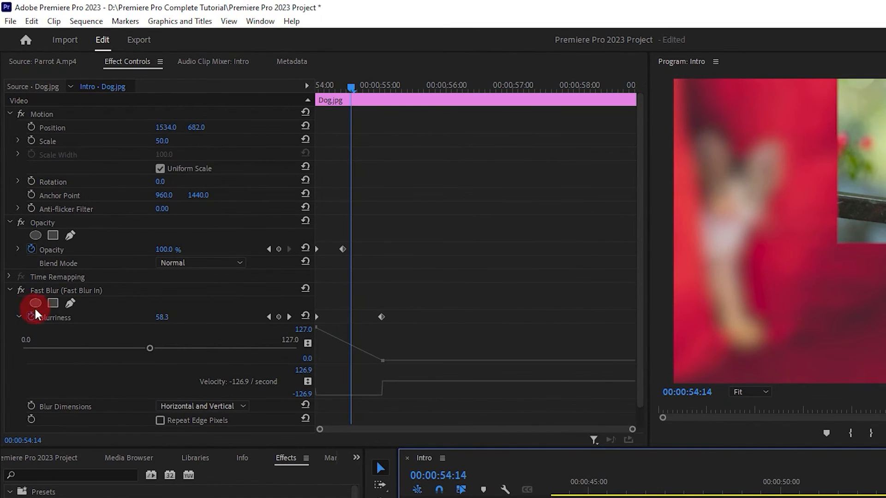
pyautogui.click(9, 291)
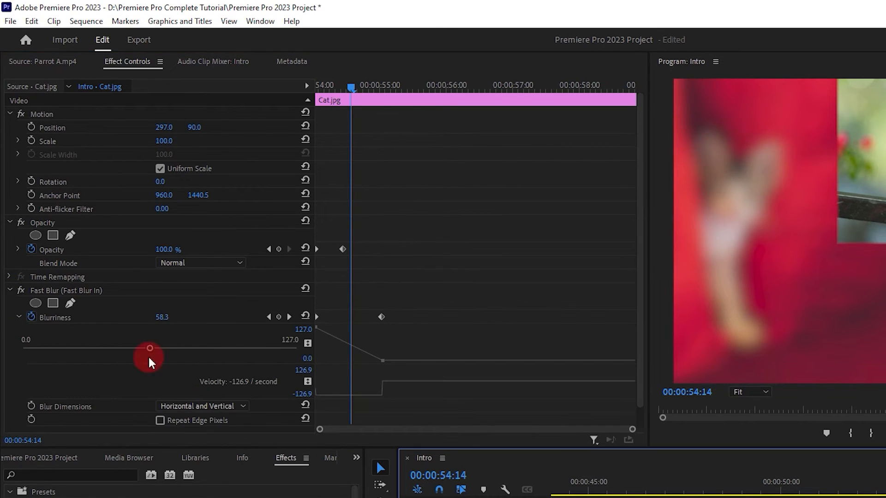
pyautogui.click(9, 291)
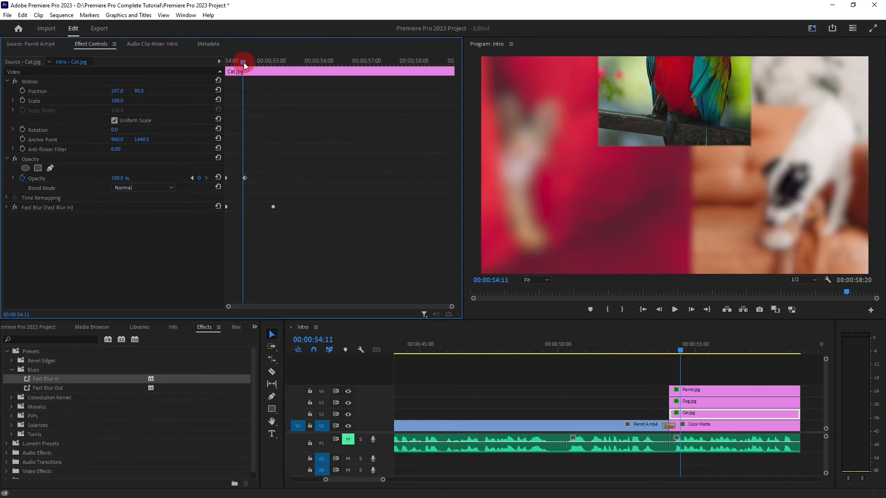
# Step: Move the playhead to 00:00:54:07 and turn off the Fast Blur effect on both Cat.jpg and Dog.jpg
pyautogui.moveTo(342, 87); pyautogui.dragTo(334, 87)
pyautogui.moveTo(239, 63); pyautogui.dragTo(239, 64)
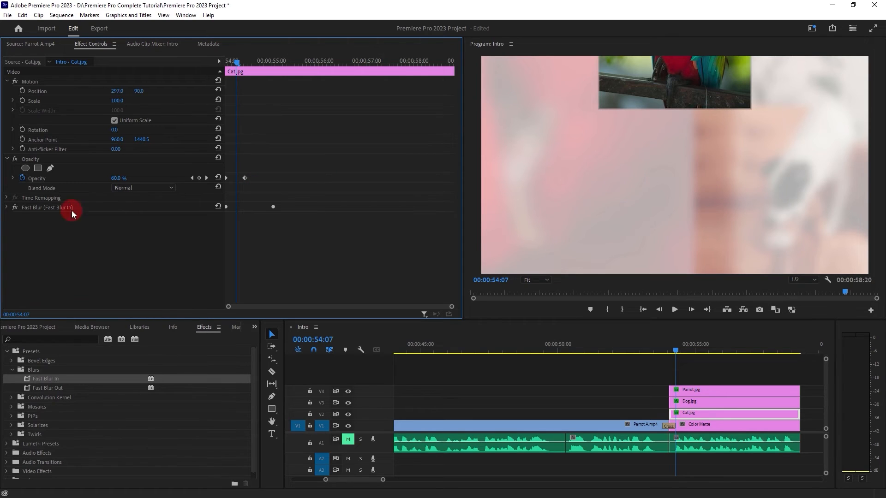
pyautogui.click(15, 208)
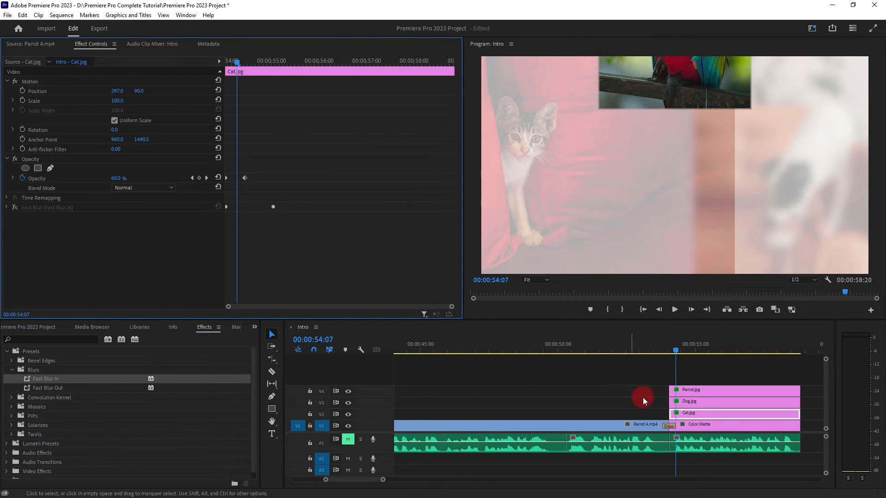
pyautogui.click(699, 400)
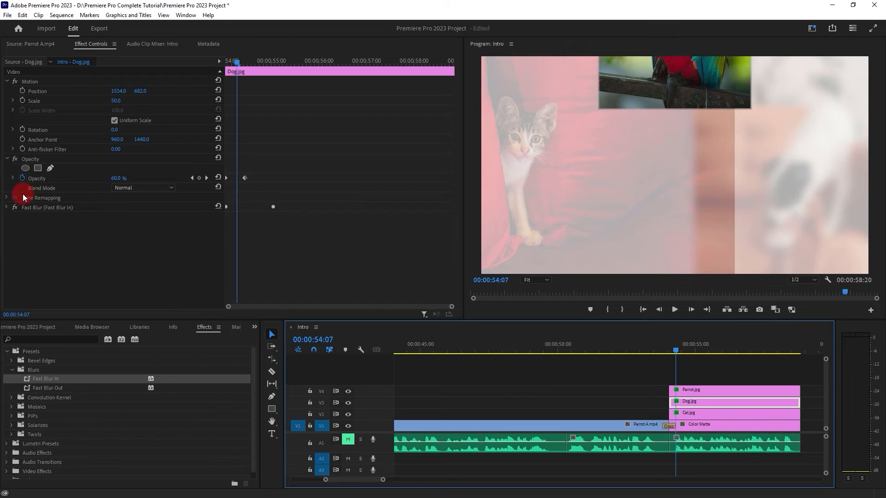
pyautogui.click(16, 208)
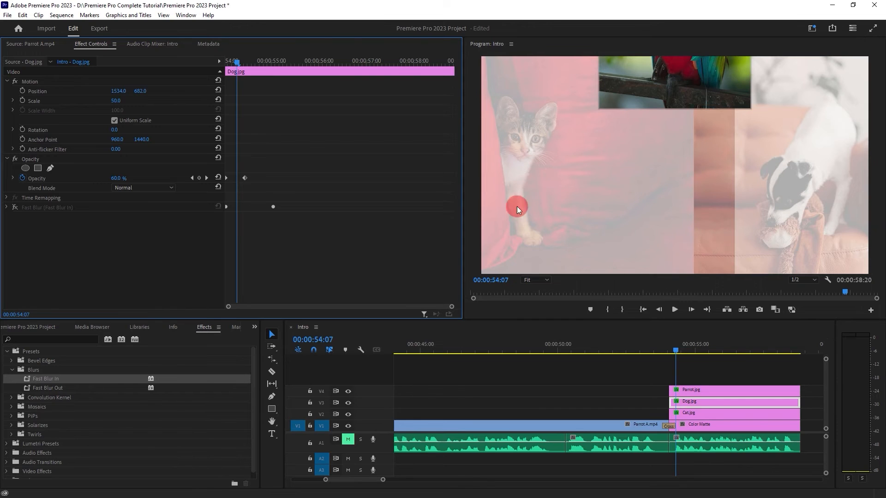
# Step: Toggle the visibility of track V3 off and on to examine where the dog image overlaps the cat image
pyautogui.click(705, 412)
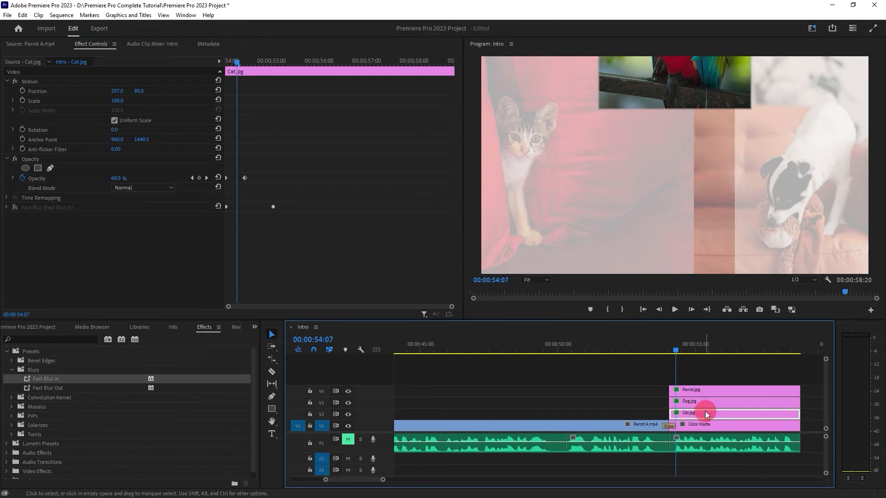
pyautogui.click(694, 403)
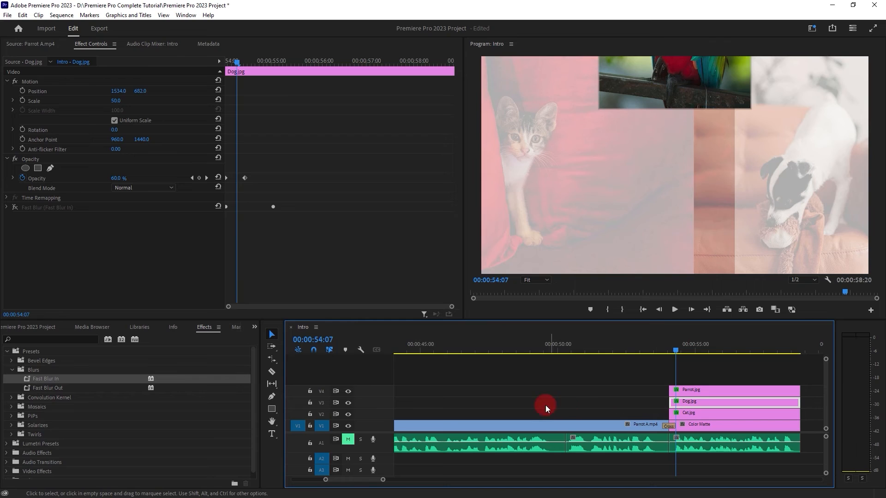
pyautogui.click(348, 403)
pyautogui.click(348, 402)
pyautogui.click(347, 403)
pyautogui.click(347, 402)
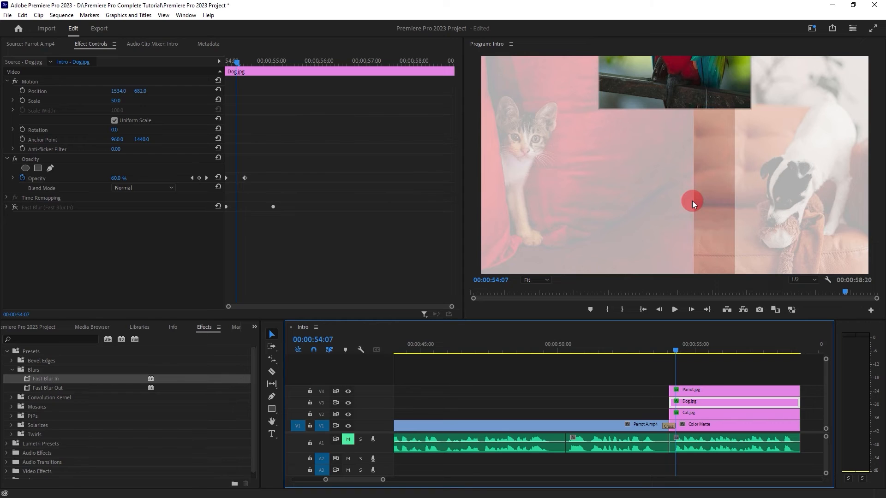
# Step: Add a rectangular opacity mask to Cat.jpg, place it over the cat and stretch its two left corners beyond the frame
pyautogui.click(708, 412)
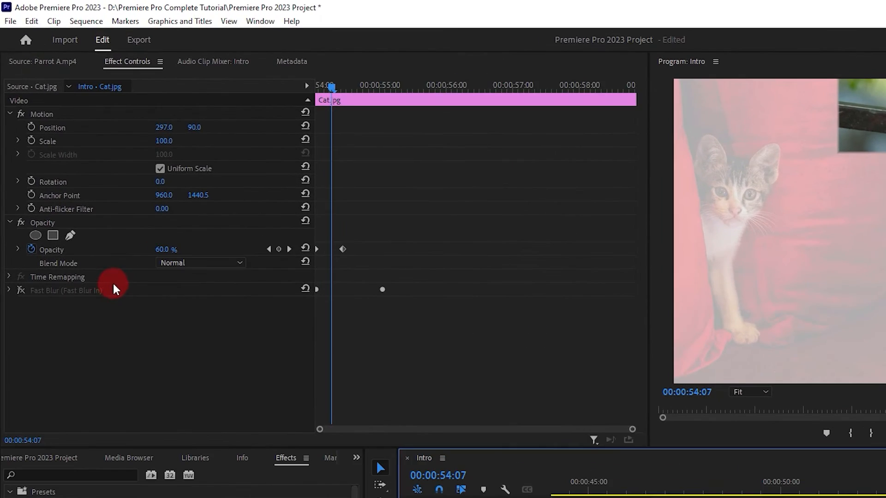
pyautogui.click(49, 198)
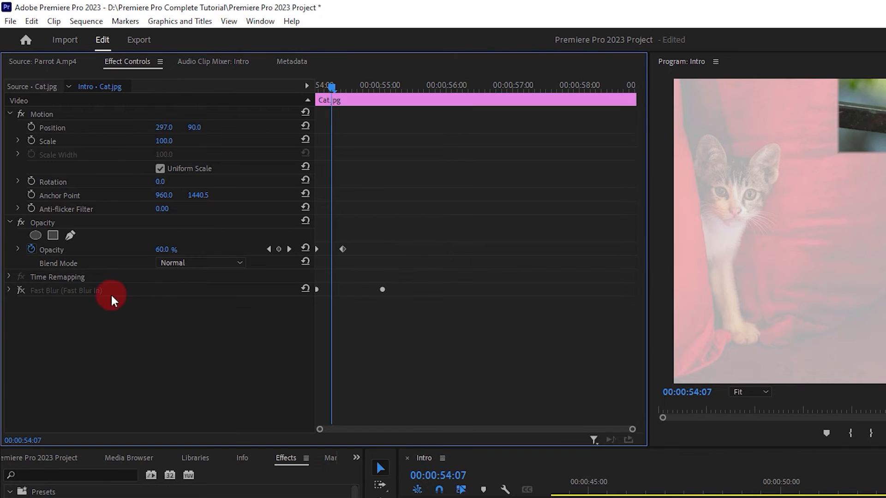
pyautogui.click(53, 236)
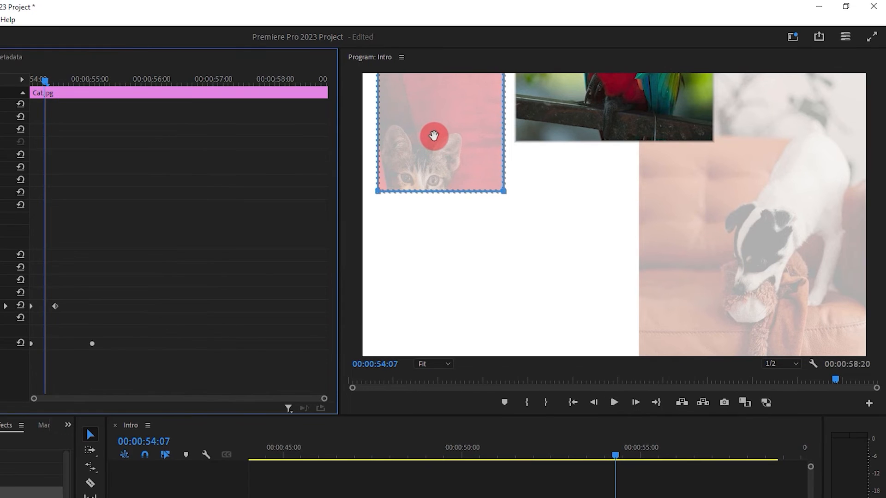
pyautogui.moveTo(435, 140); pyautogui.dragTo(418, 251)
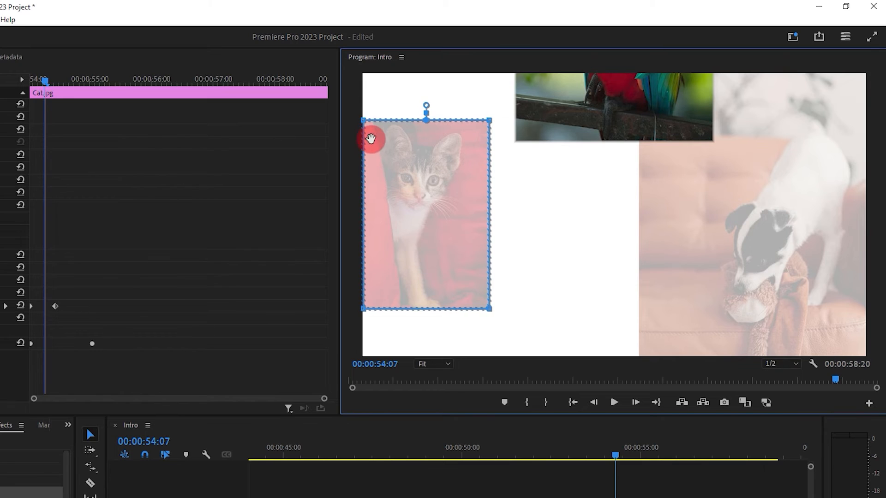
pyautogui.moveTo(364, 124); pyautogui.dragTo(355, 69)
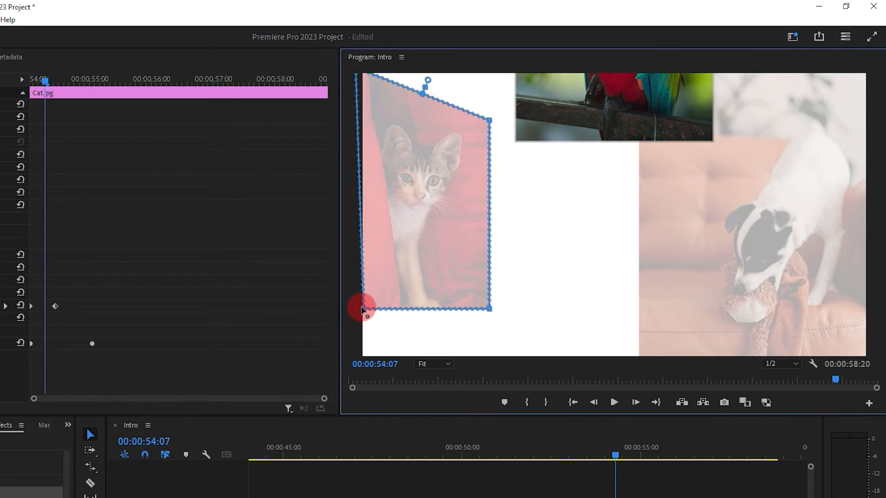
pyautogui.moveTo(362, 310); pyautogui.dragTo(359, 368)
# Step: Enlarge the program preview, extend the cat mask's two right corners close to the dog image's edge, and check the frame at 00:00:54:10
pyautogui.moveTo(478, 414); pyautogui.dragTo(482, 478)
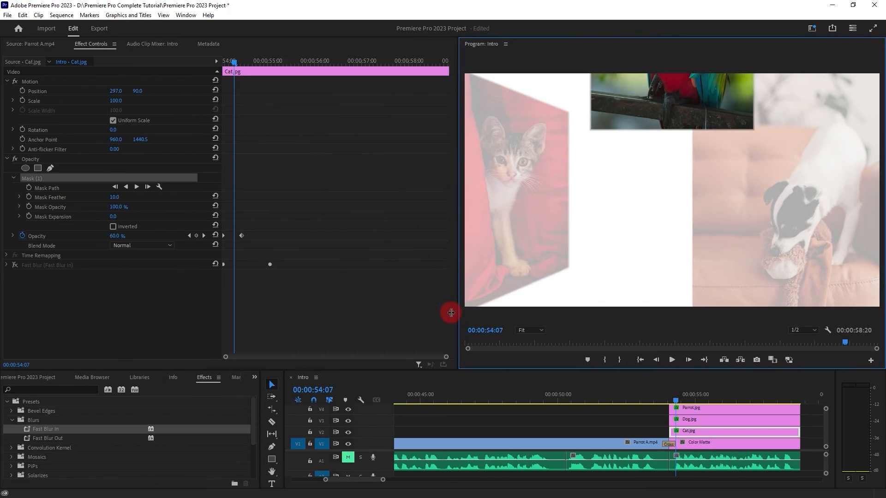
pyautogui.moveTo(337, 405); pyautogui.dragTo(260, 400)
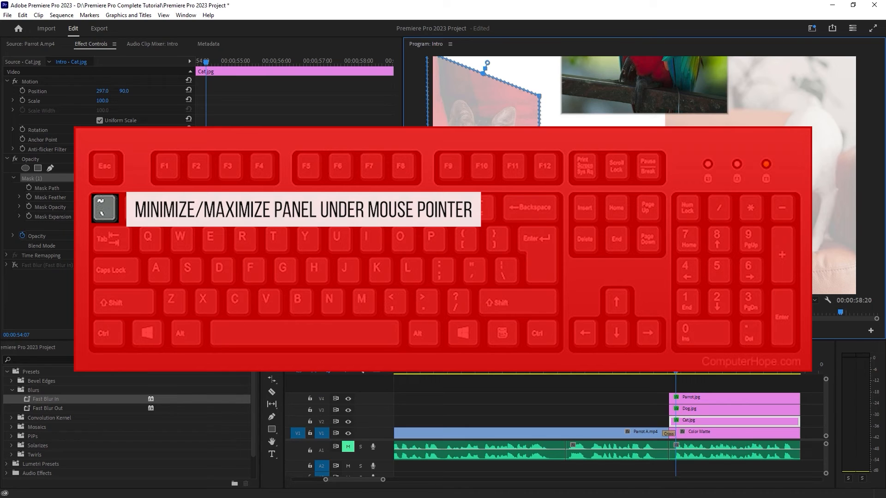
pyautogui.press('`')
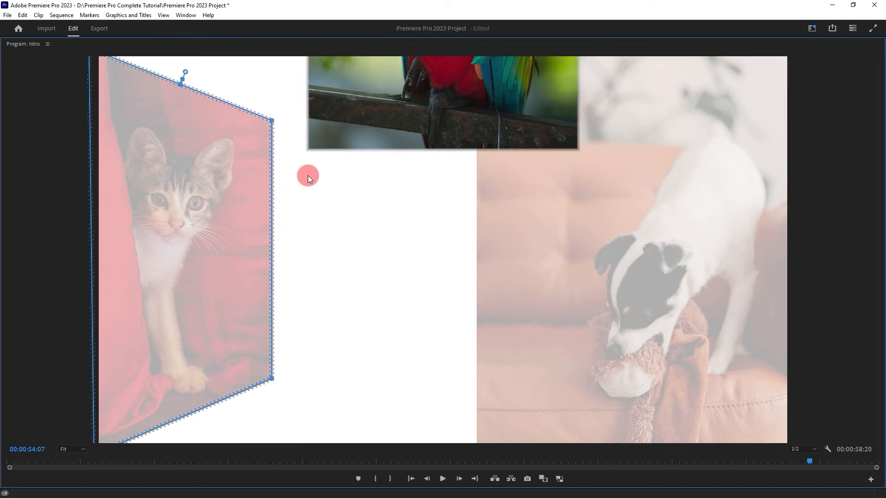
pyautogui.moveTo(272, 122); pyautogui.dragTo(475, 49)
pyautogui.moveTo(273, 381); pyautogui.dragTo(474, 443)
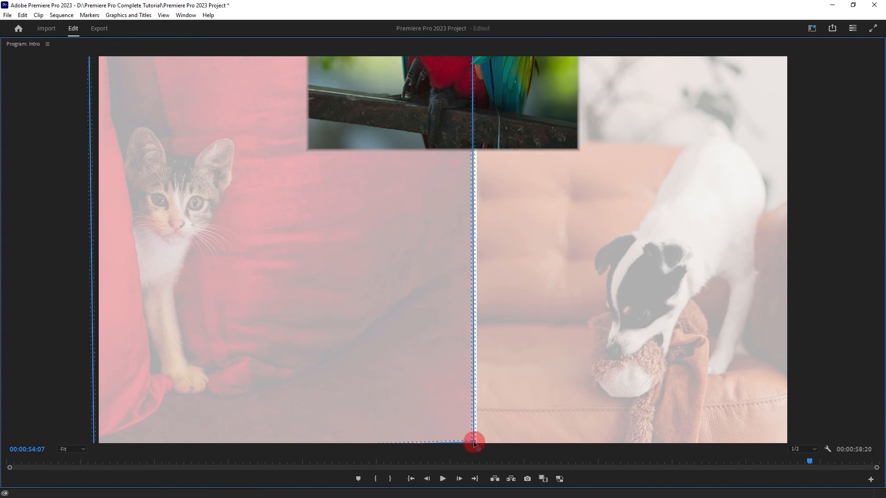
pyautogui.moveTo(808, 462); pyautogui.dragTo(810, 462)
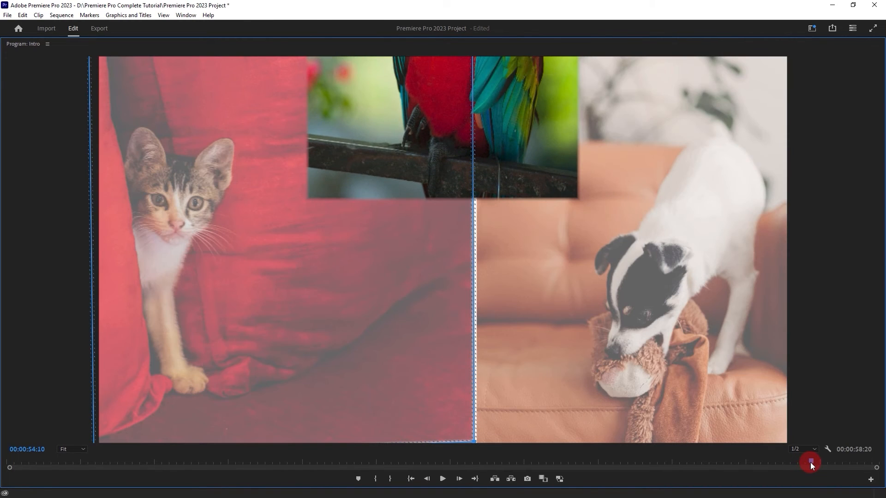
pyautogui.click(659, 364)
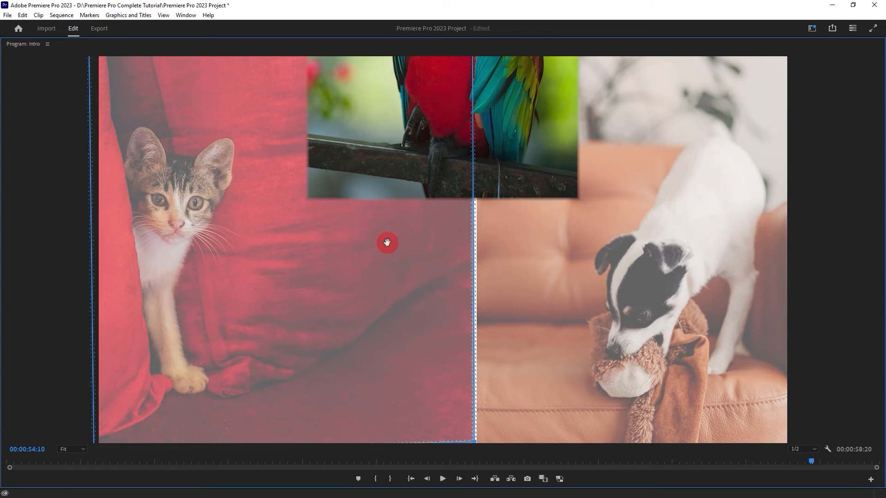
pyautogui.press('`')
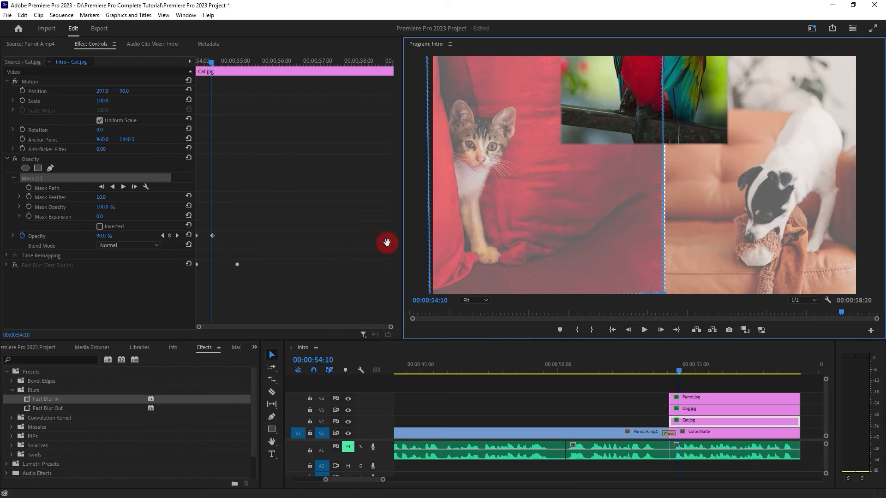
# Step: Hide track V4 with Parrot.jpg and check the boundary between the cat and dog images in the program preview
pyautogui.click(698, 399)
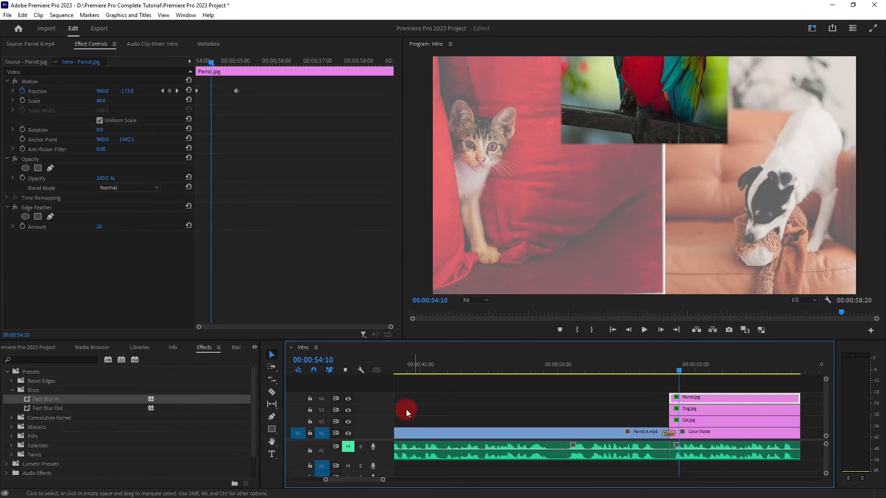
pyautogui.click(348, 400)
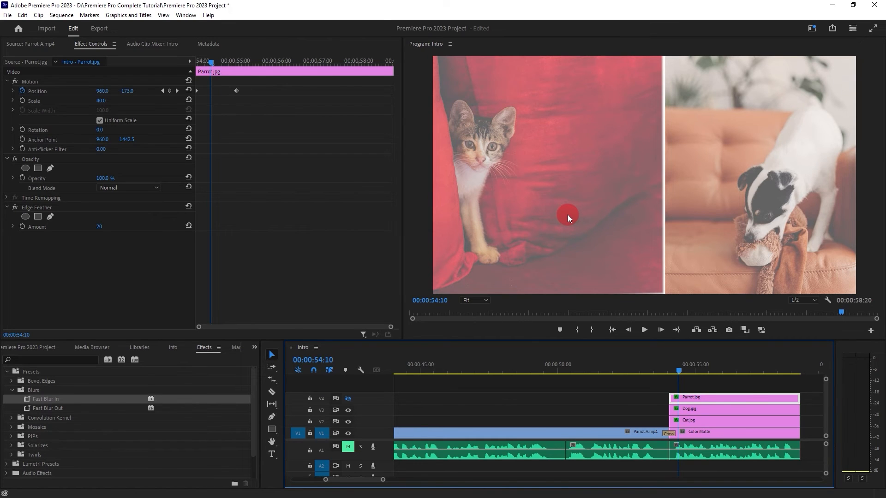
pyautogui.press('`')
pyautogui.press('`')
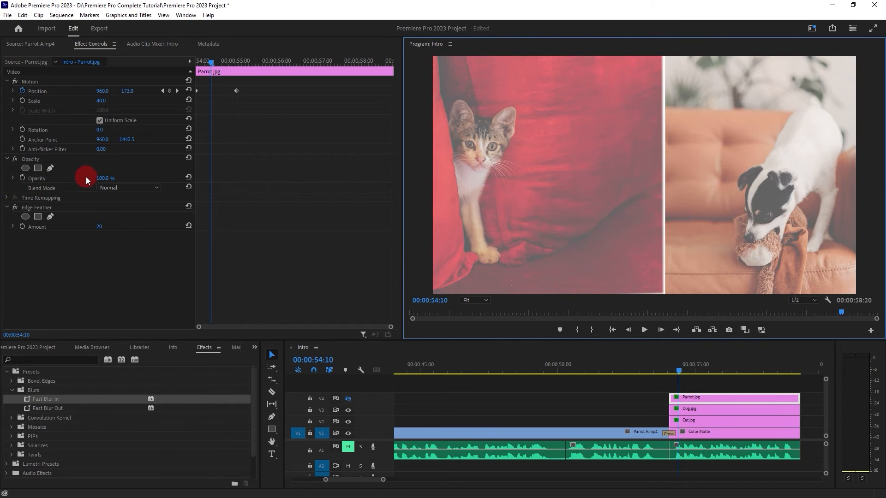
# Step: Extend the Cat.jpg mask's two right corners beyond the frame's upper and lower edges and up to the dog image, using an enlarged preview
pyautogui.click(699, 420)
pyautogui.click(143, 186)
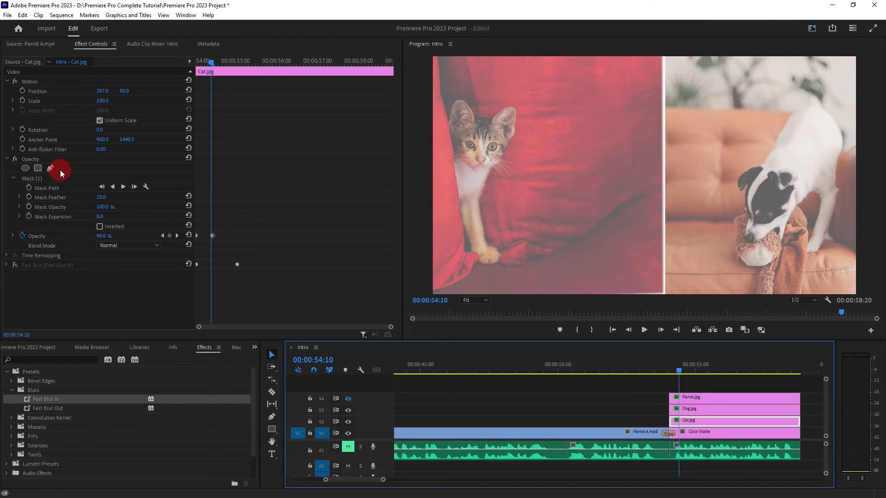
pyautogui.click(51, 178)
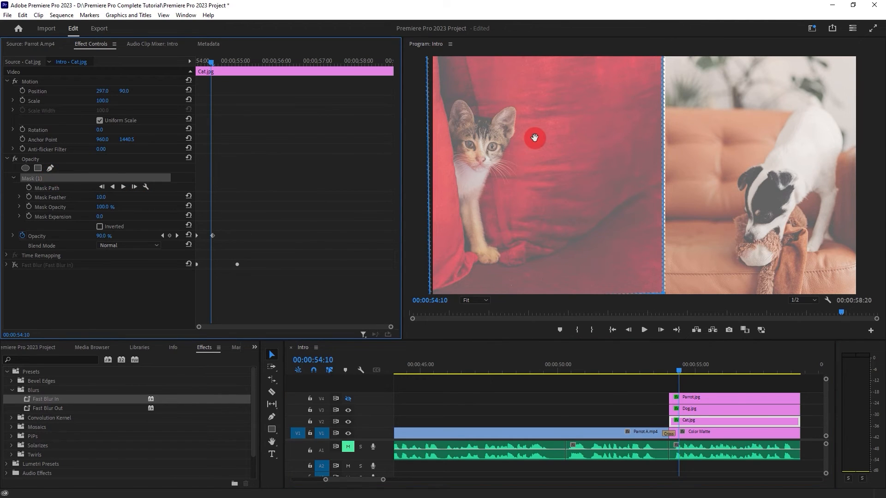
pyautogui.press('`')
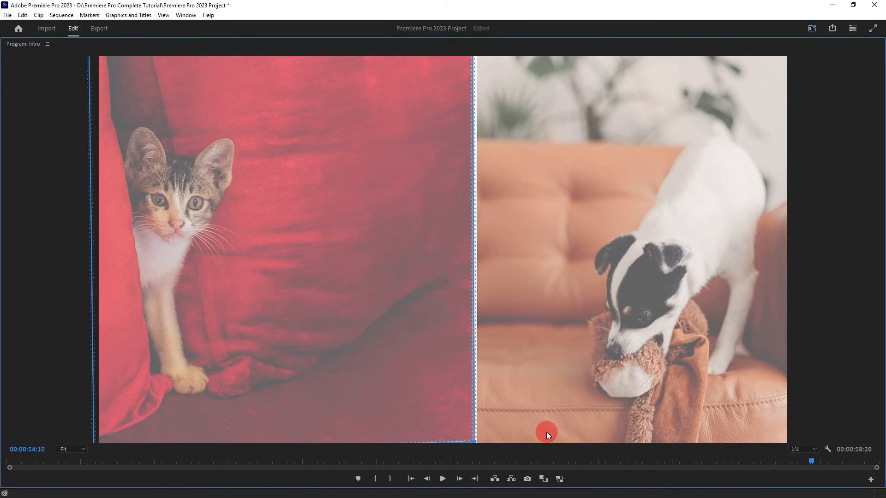
pyautogui.click(80, 450)
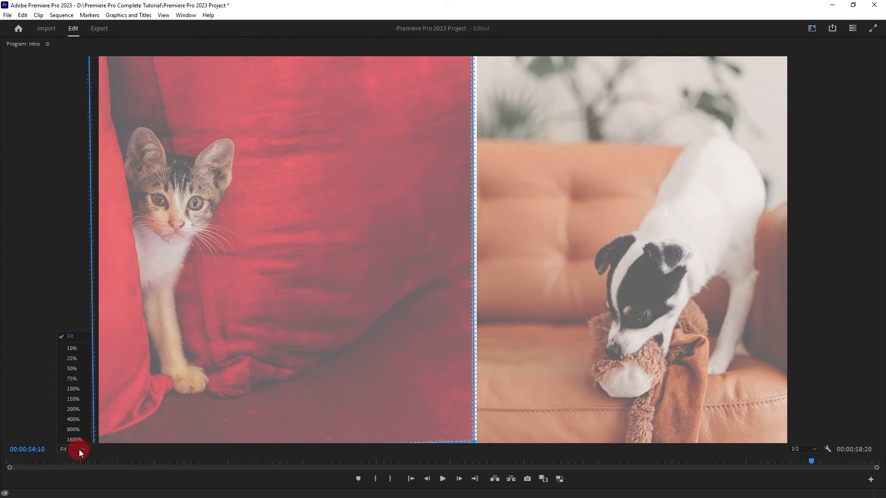
pyautogui.click(81, 381)
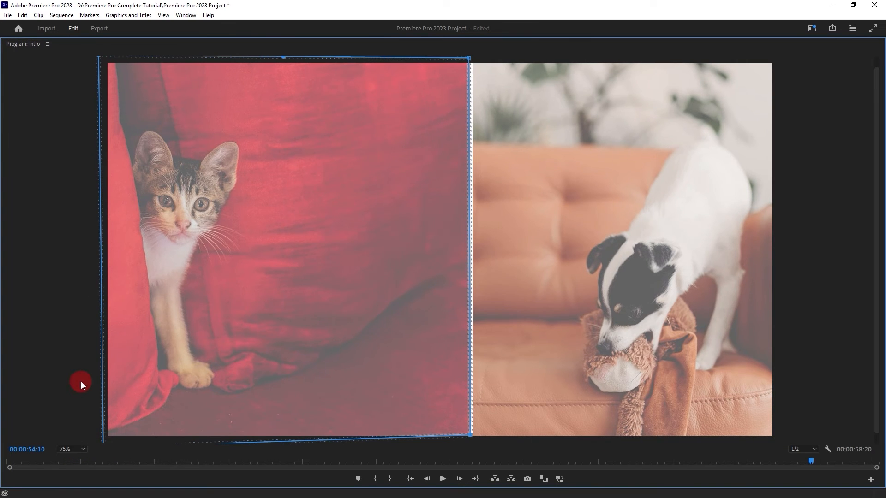
pyautogui.click(73, 450)
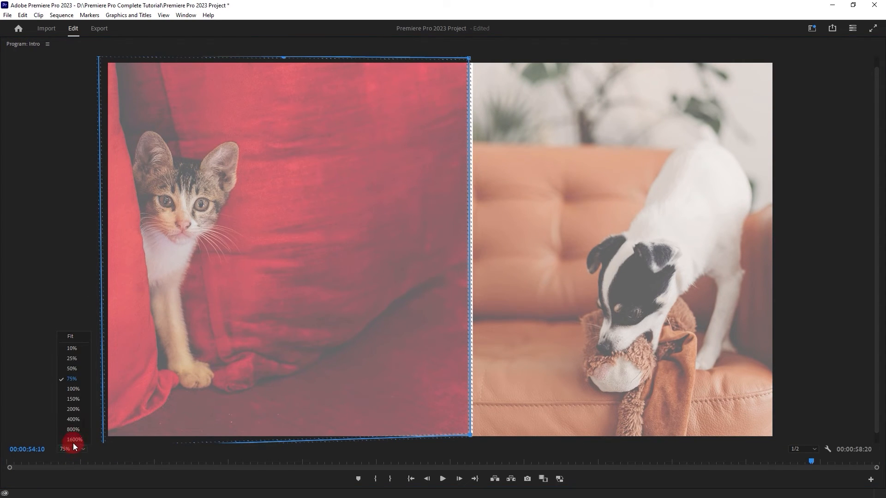
pyautogui.click(73, 369)
pyautogui.moveTo(463, 123); pyautogui.dragTo(466, 126)
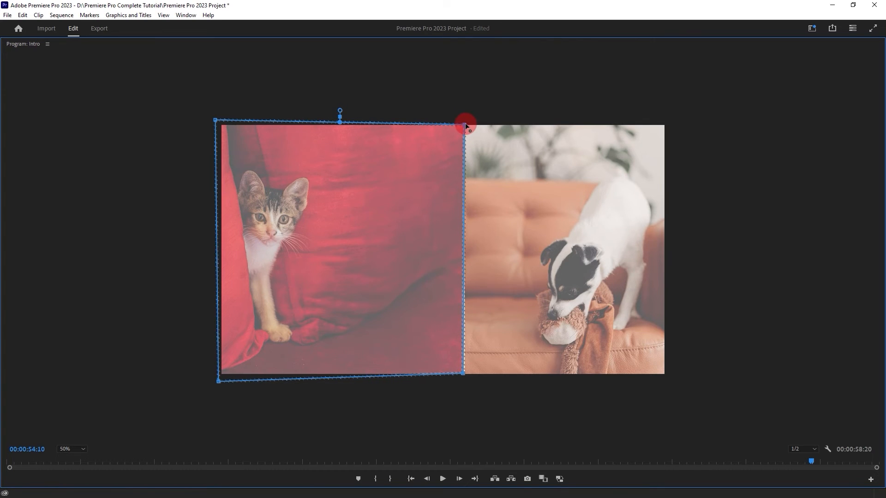
pyautogui.moveTo(462, 374); pyautogui.dragTo(464, 396)
pyautogui.moveTo(464, 126); pyautogui.dragTo(464, 123)
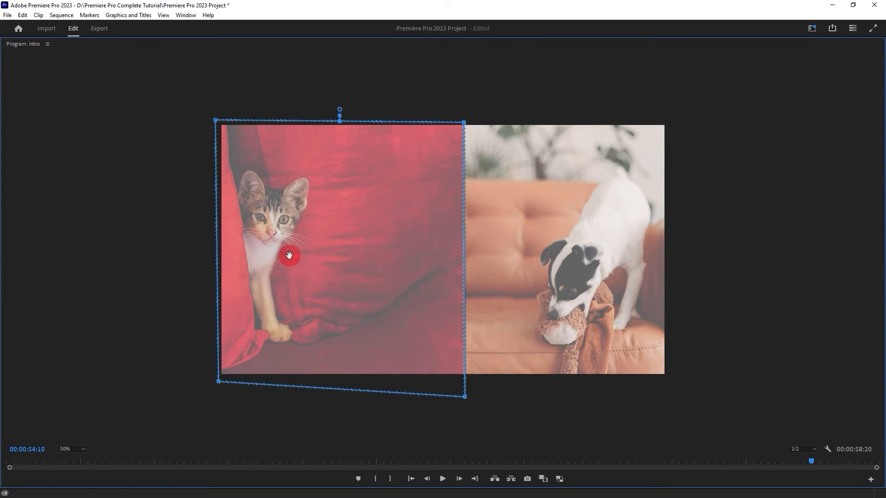
pyautogui.click(75, 449)
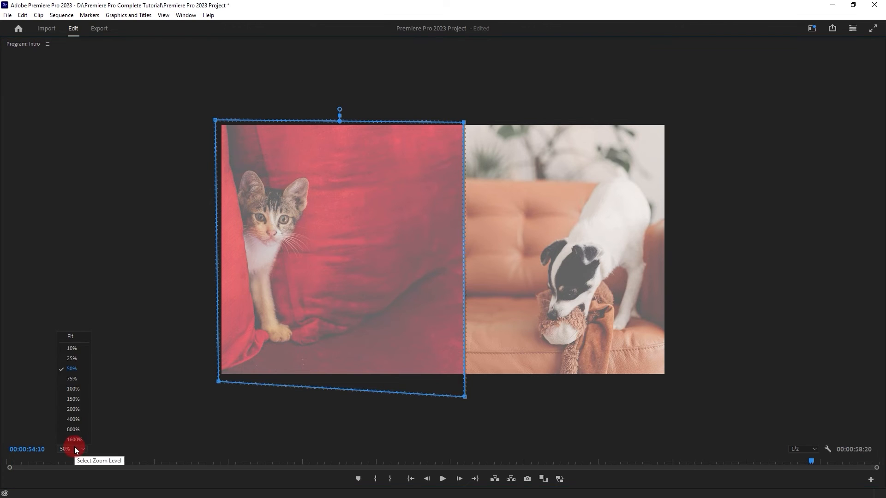
pyautogui.click(78, 336)
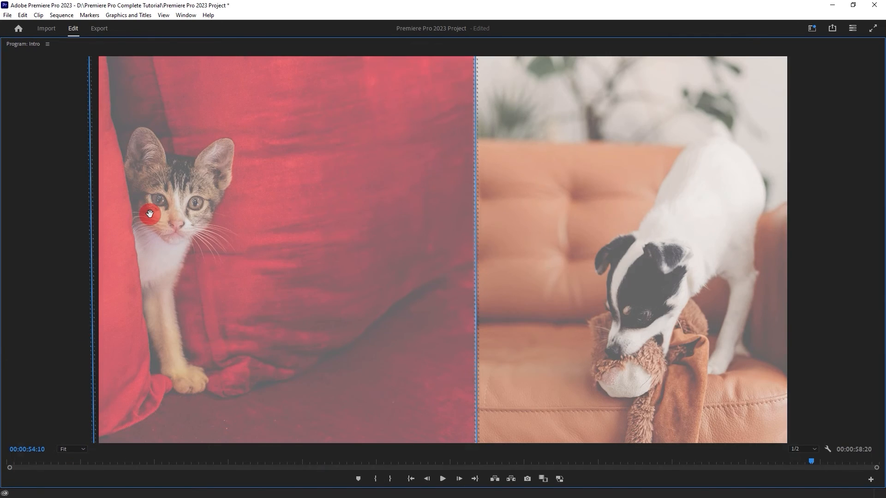
pyautogui.press('`')
# Step: Turn the Fast Blur effect back on for both Dog.jpg and Cat.jpg
pyautogui.moveTo(680, 373); pyautogui.dragTo(671, 375)
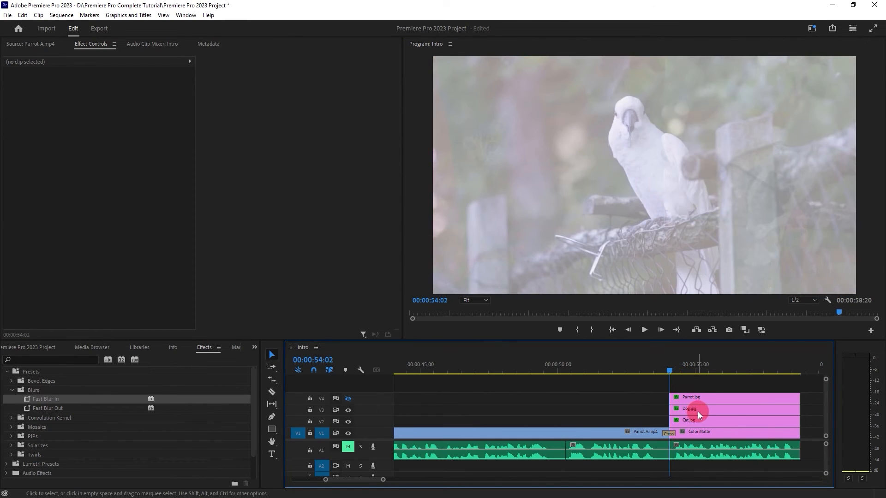
pyautogui.click(698, 411)
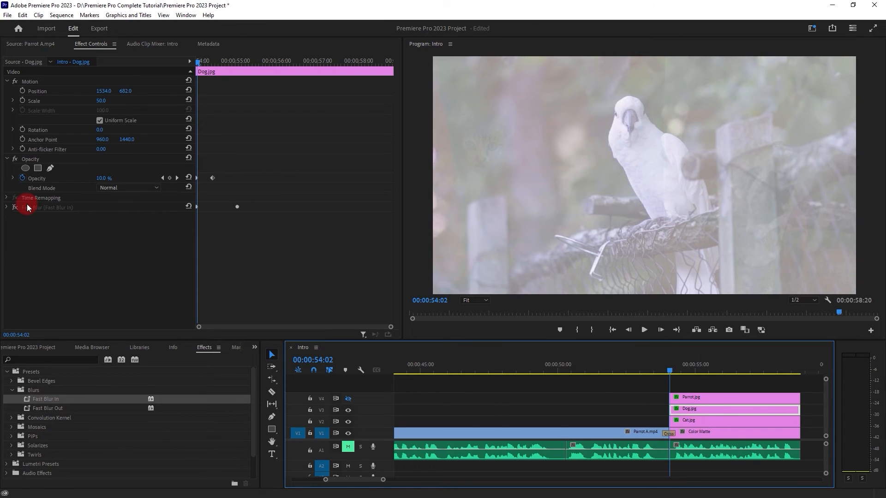
pyautogui.click(14, 207)
pyautogui.click(700, 424)
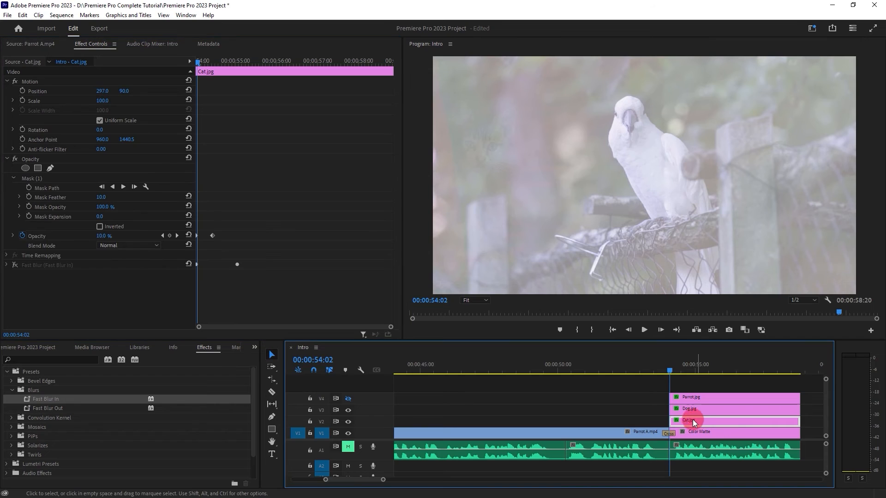
pyautogui.click(15, 266)
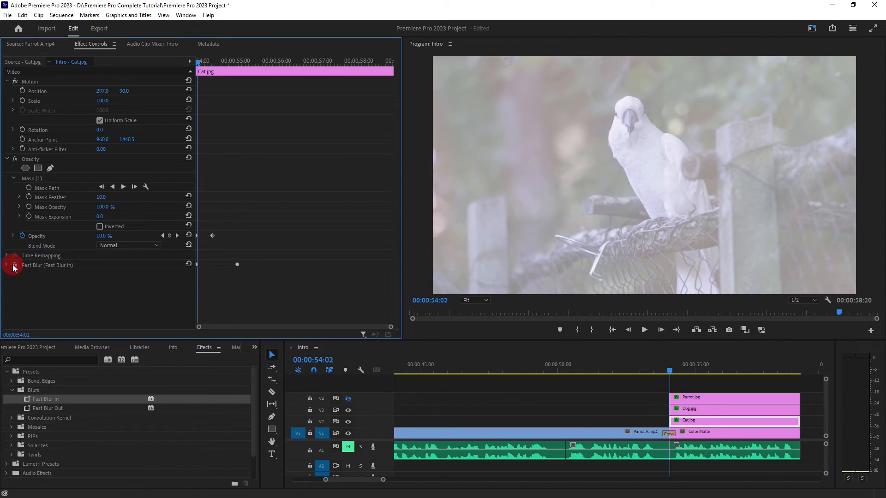
# Step: Make track V4 with Parrot.jpg visible again and check the collage frame at 00:00:55:16
pyautogui.click(721, 398)
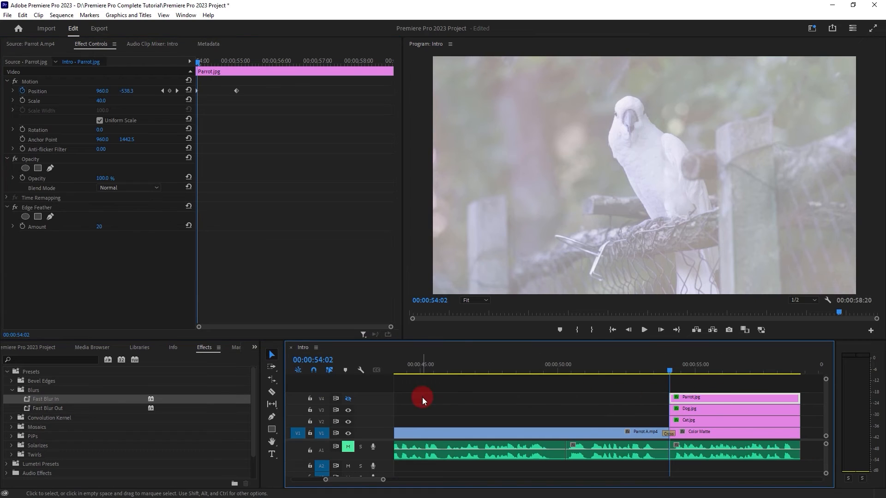
pyautogui.click(348, 399)
pyautogui.click(714, 368)
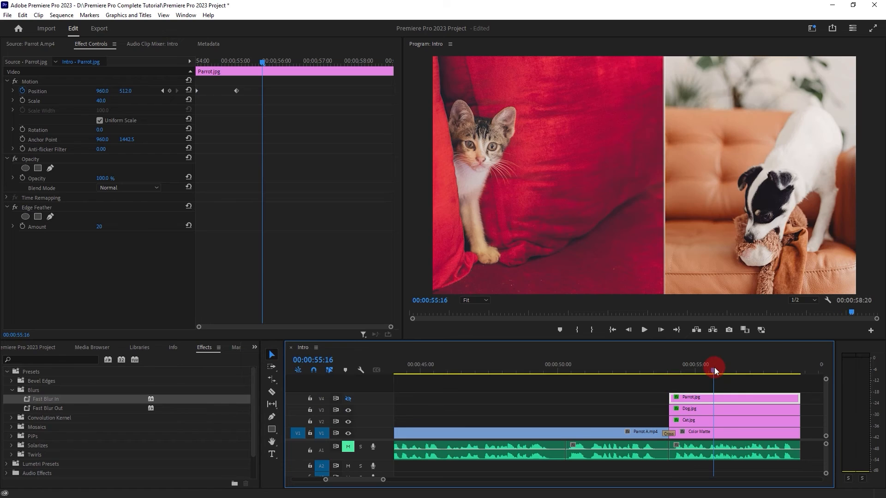
pyautogui.click(348, 400)
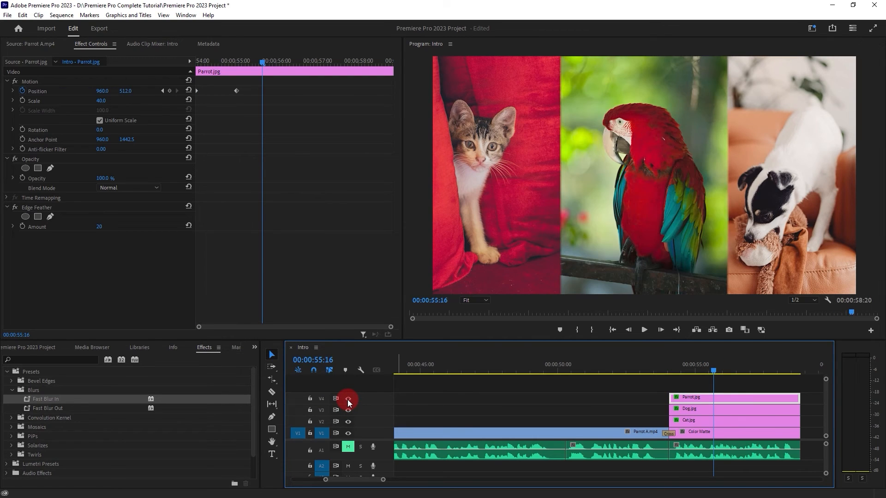
# Step: Play the closing collage from 00:00:53:15 and check the opening title in the finished reference video in VLC media player
pyautogui.click(658, 368)
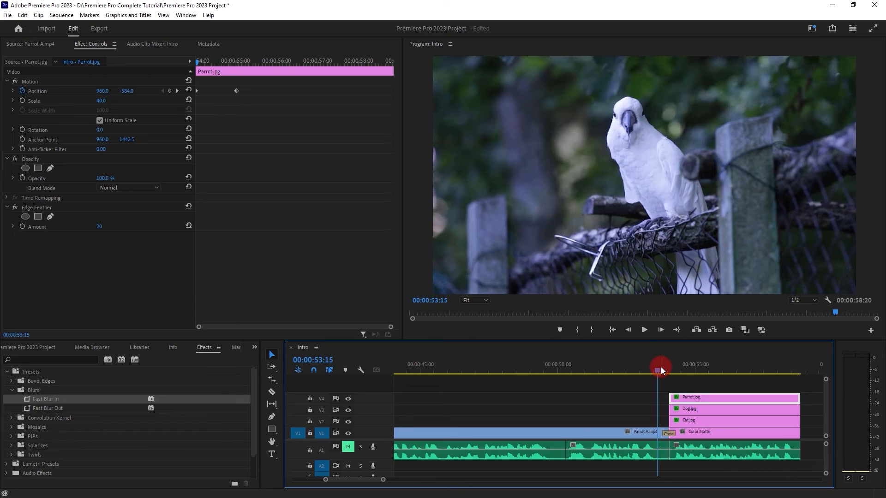
pyautogui.press('space')
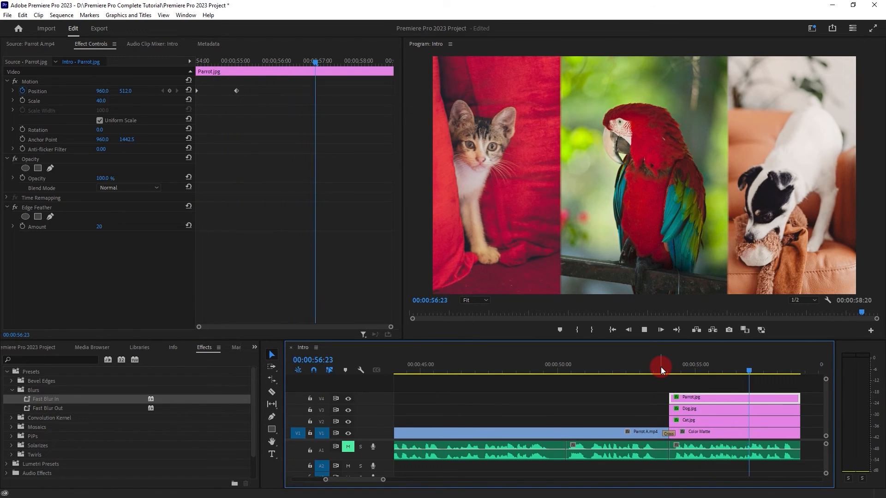
pyautogui.press('space')
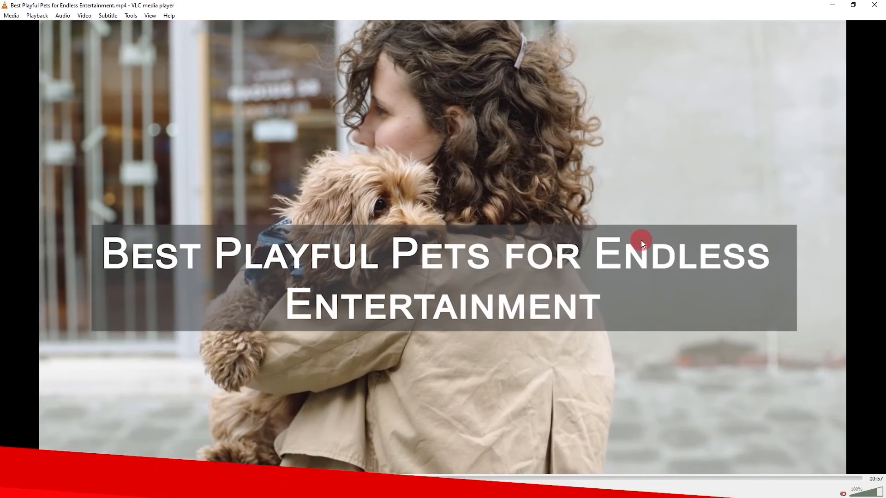
pyautogui.press('space')
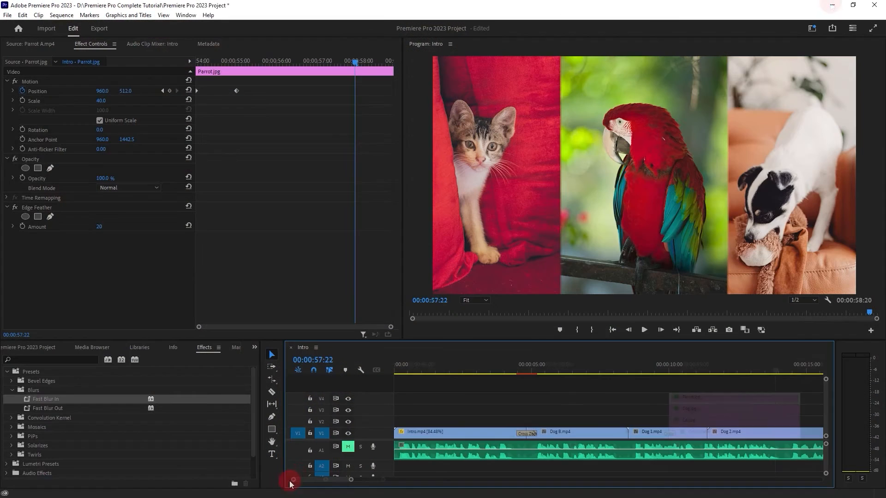
# Step: Add a text title at the start of the sequence reading "Best Playful Pets for Endless Entertainment"
pyautogui.moveTo(419, 365); pyautogui.dragTo(384, 369)
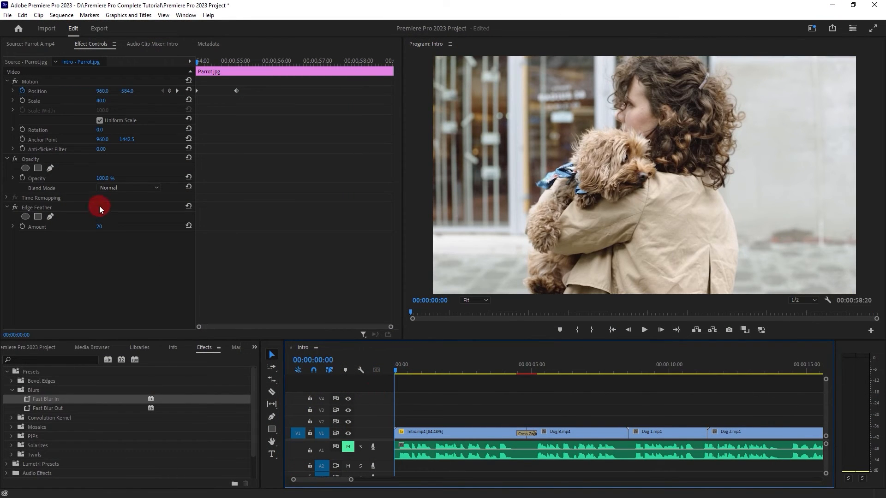
pyautogui.click(270, 454)
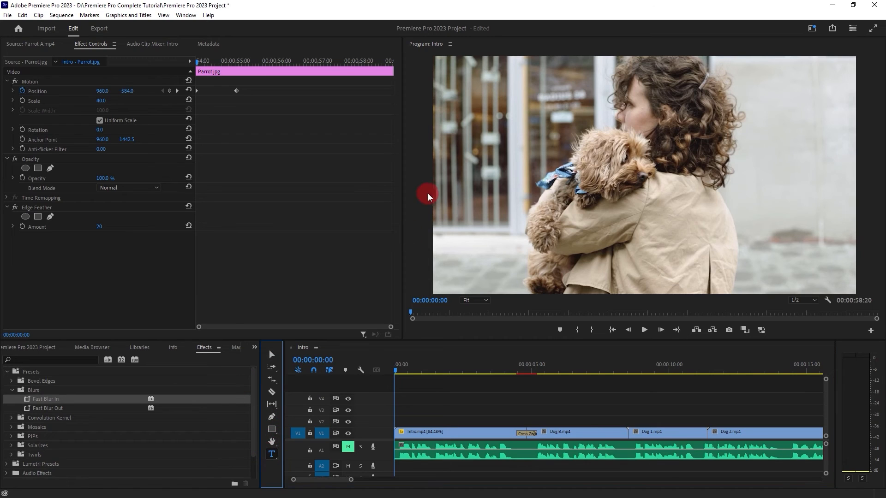
pyautogui.click(456, 164)
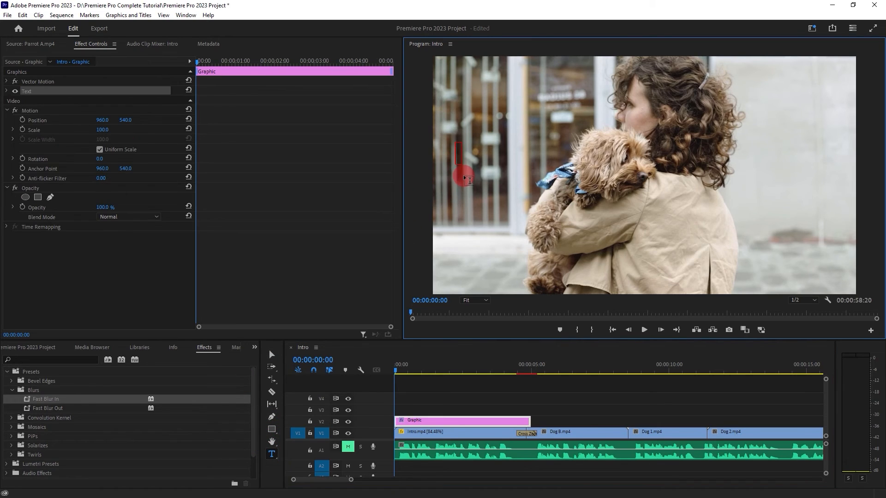
pyautogui.write('Best Playful Pets for Endless Entertainment')
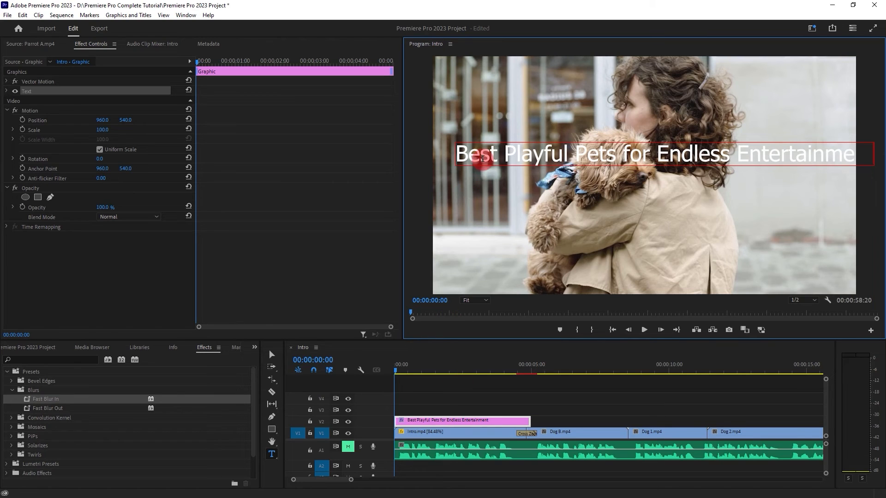
# Step: Format the whole title text with small caps and faux bold
pyautogui.click(499, 157)
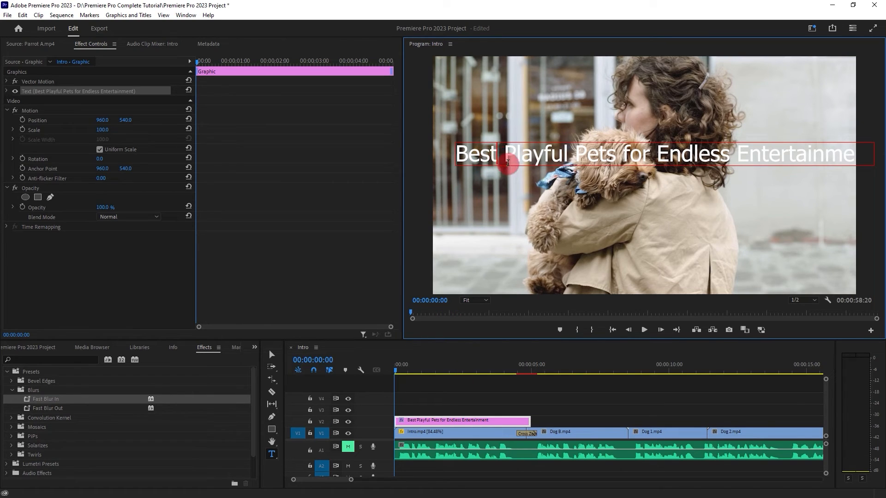
pyautogui.hotkey('ctrl', 'a')
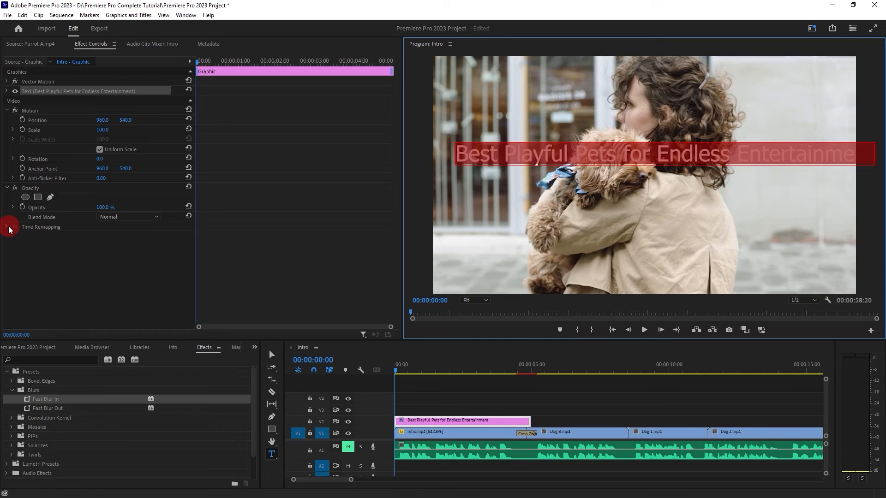
pyautogui.click(6, 91)
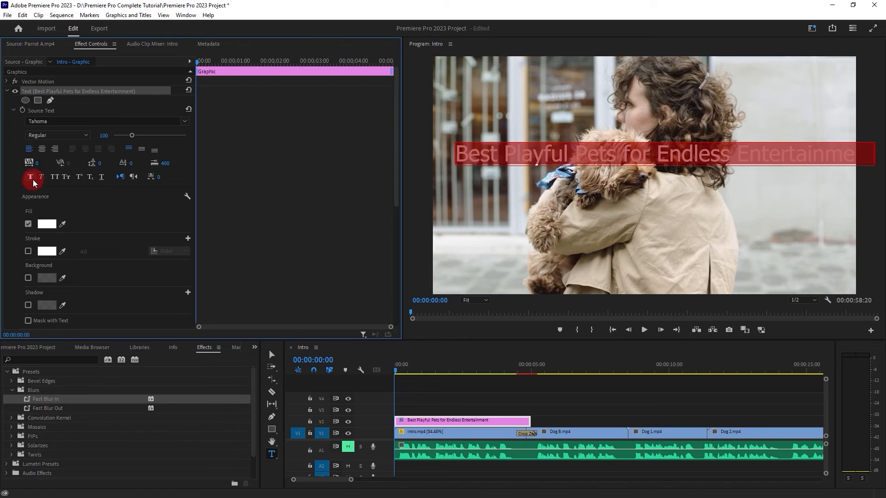
pyautogui.click(64, 178)
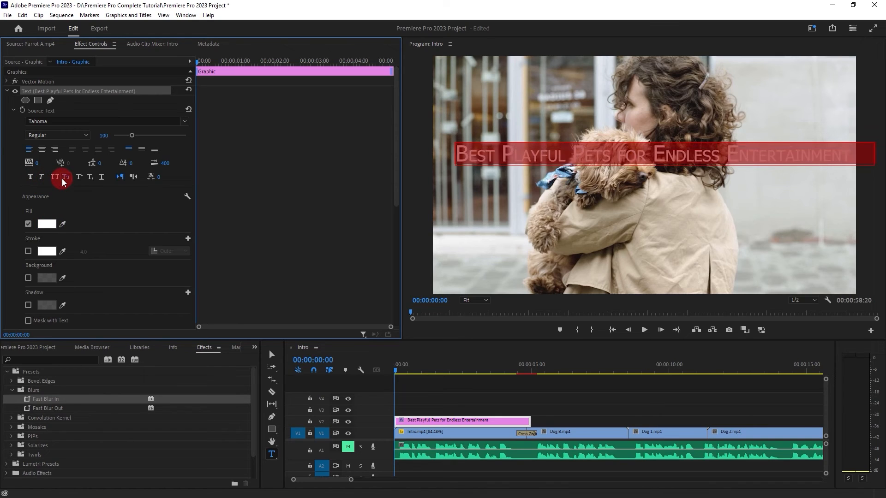
pyautogui.click(33, 178)
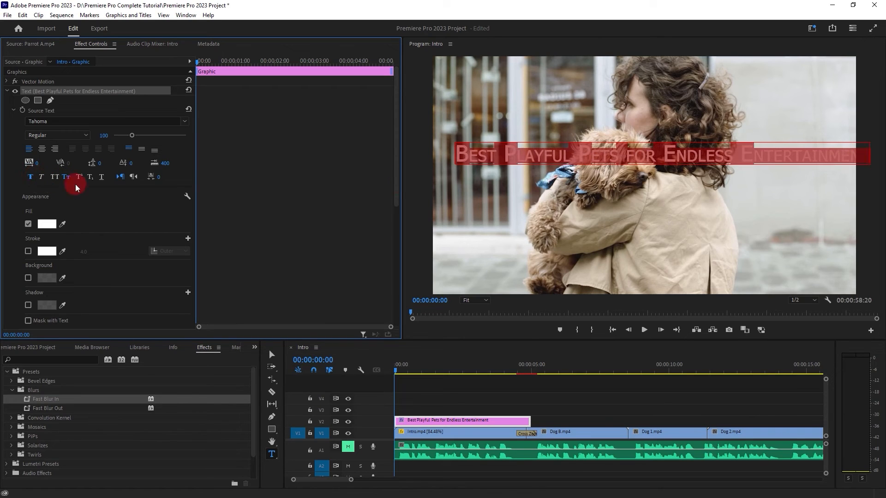
# Step: Break the title into two lines after "Endless" and centre-align the text
pyautogui.click(732, 156)
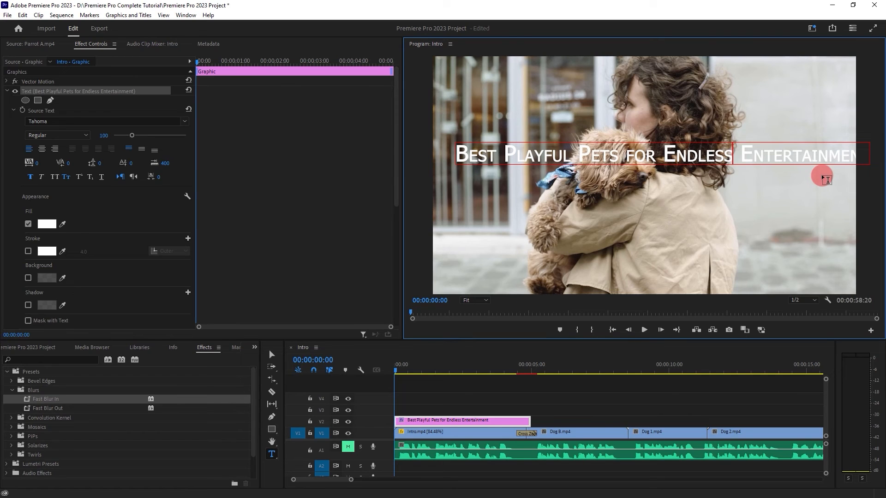
pyautogui.press('Return')
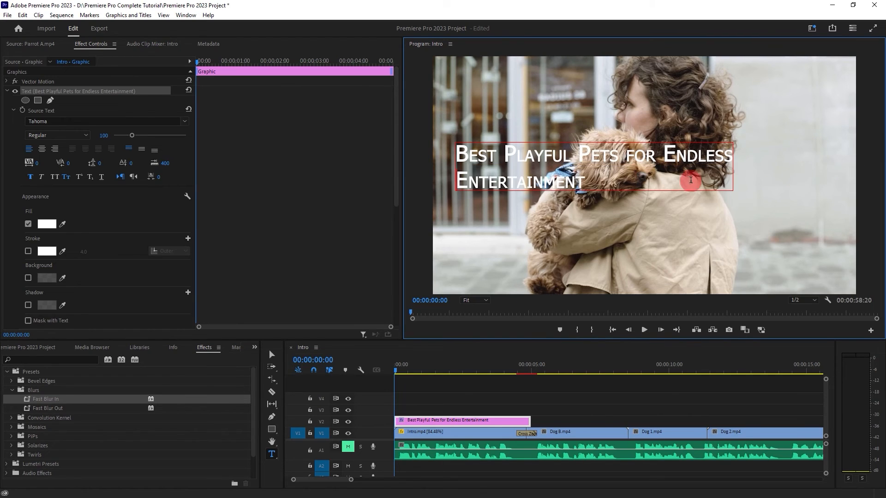
pyautogui.click(42, 149)
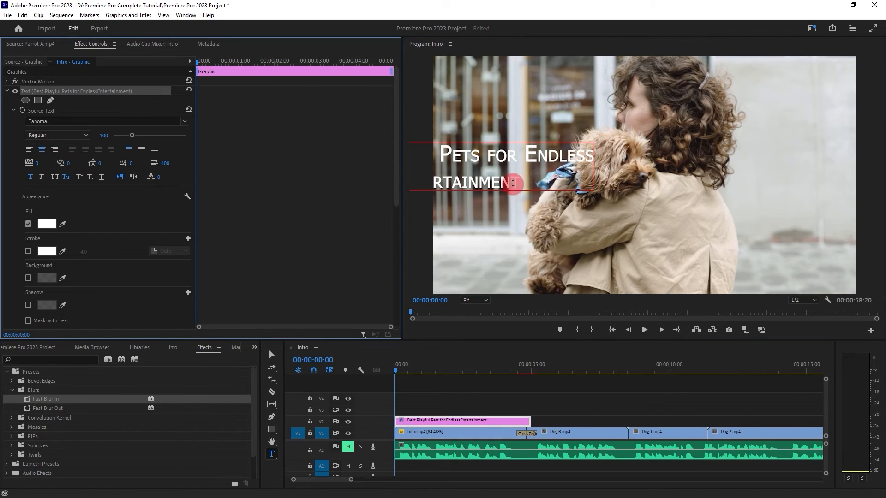
# Step: Centre the title text horizontally in the frame by setting its horizontal position to 960
pyautogui.click(539, 402)
pyautogui.click(502, 421)
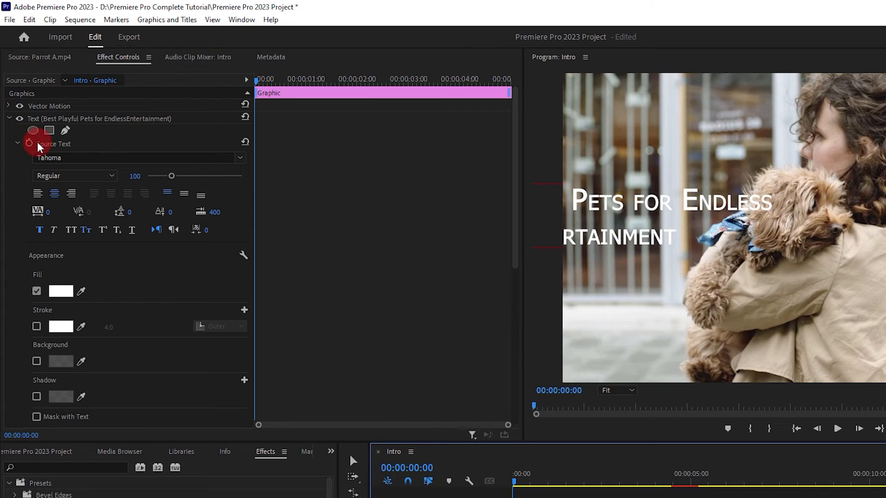
pyautogui.scroll(-3, 115, 274)
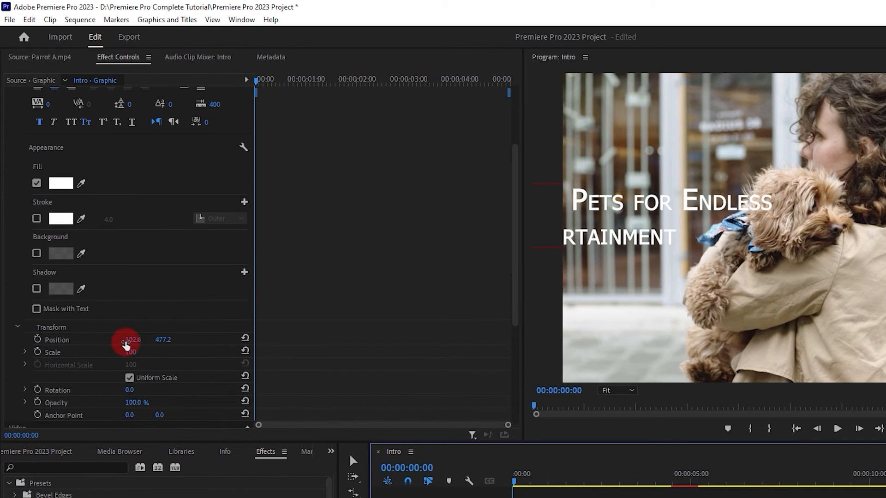
pyautogui.scroll(5, 40, 189)
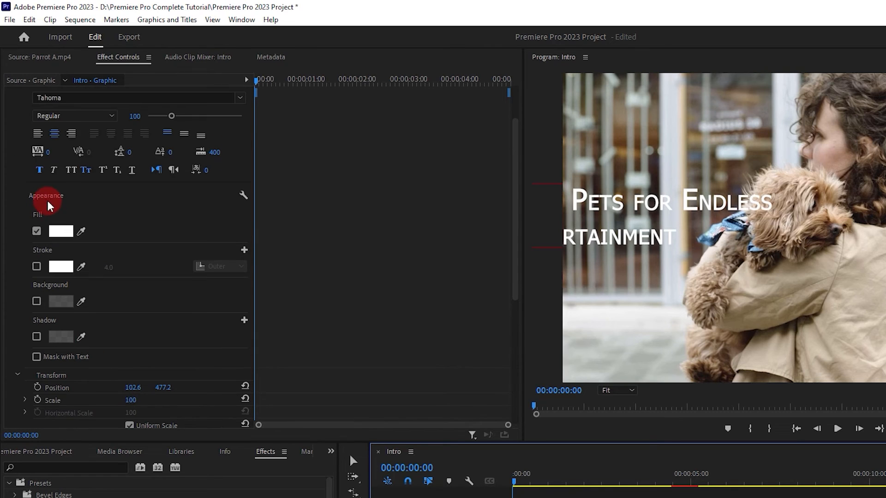
pyautogui.click(9, 119)
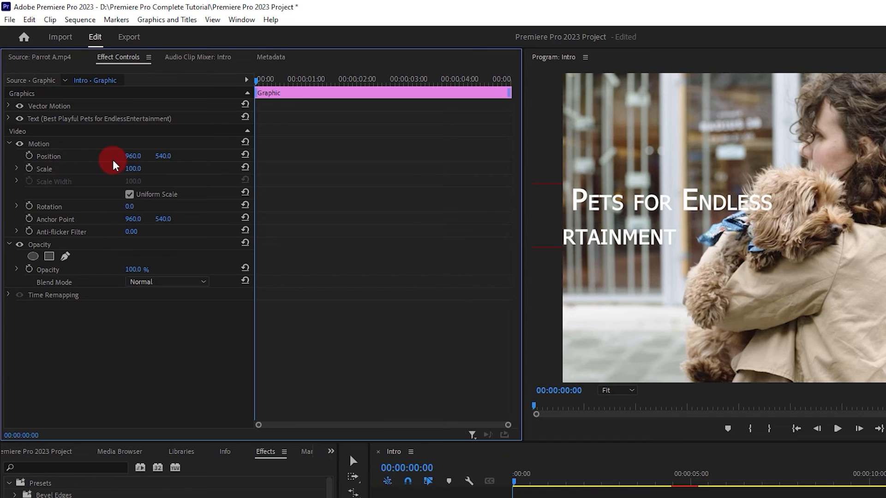
pyautogui.click(8, 119)
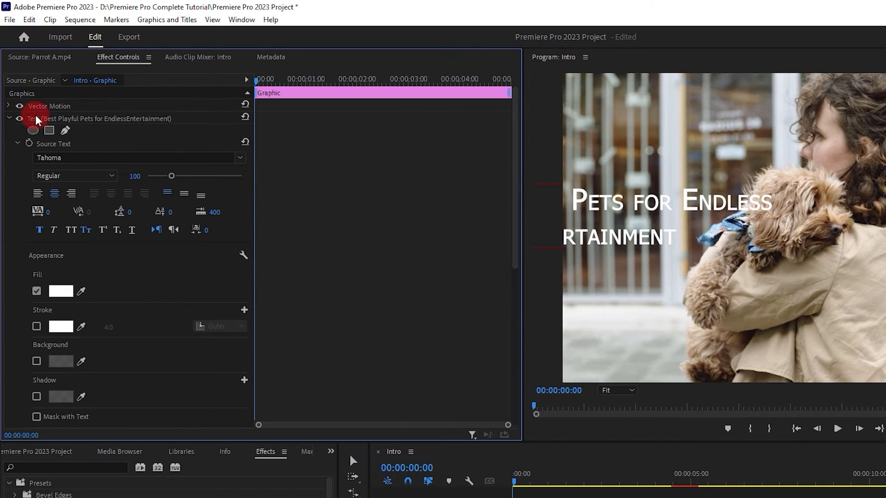
pyautogui.scroll(-5, 138, 307)
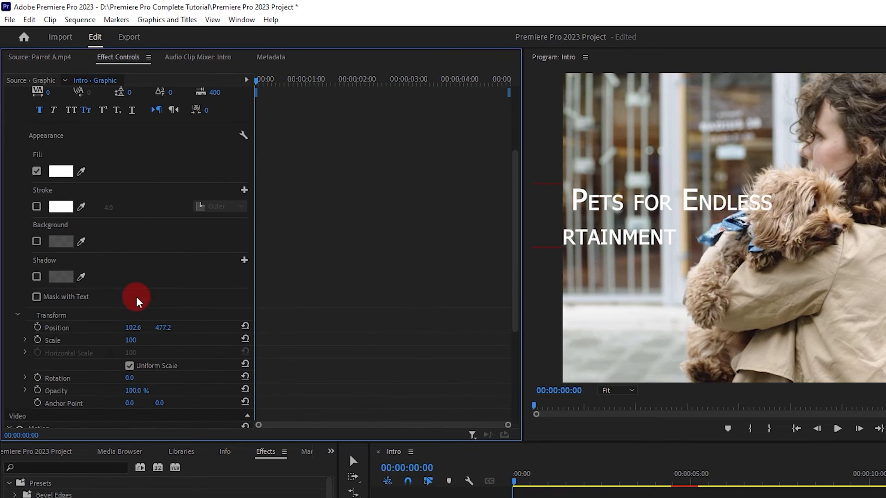
pyautogui.moveTo(129, 326); pyautogui.dragTo(520, 316)
pyautogui.click(138, 327)
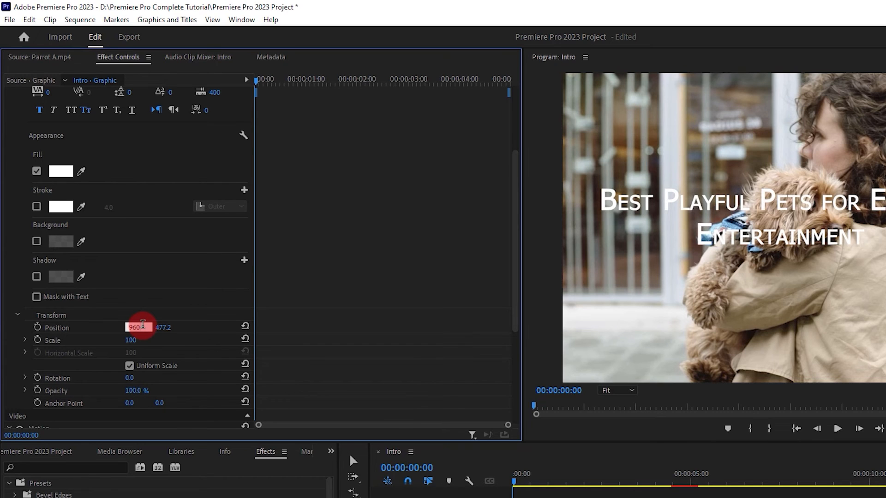
pyautogui.write('960')
pyautogui.press('Return')
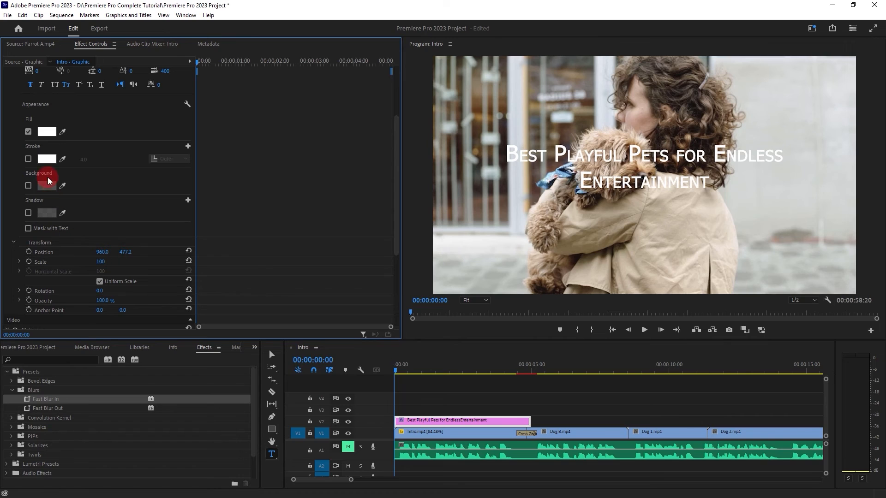
# Step: Enable a background behind the title text with a size of 30 and a corner radius of 0
pyautogui.click(27, 186)
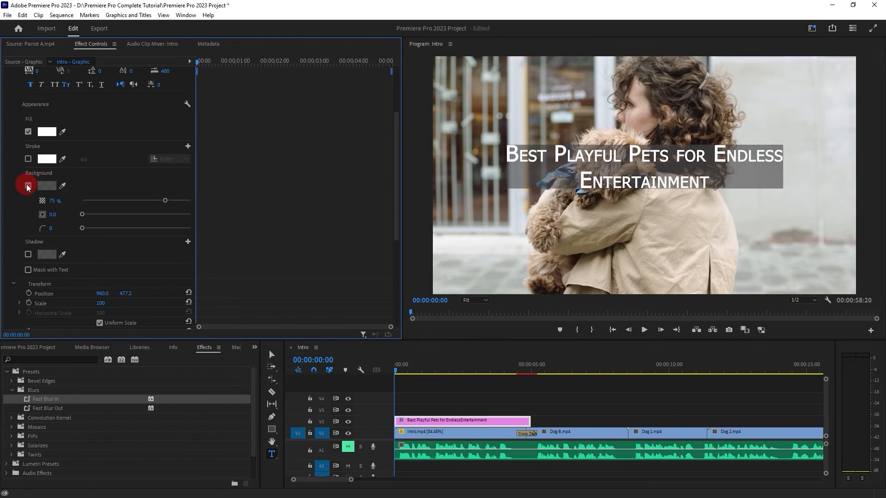
pyautogui.click(55, 214)
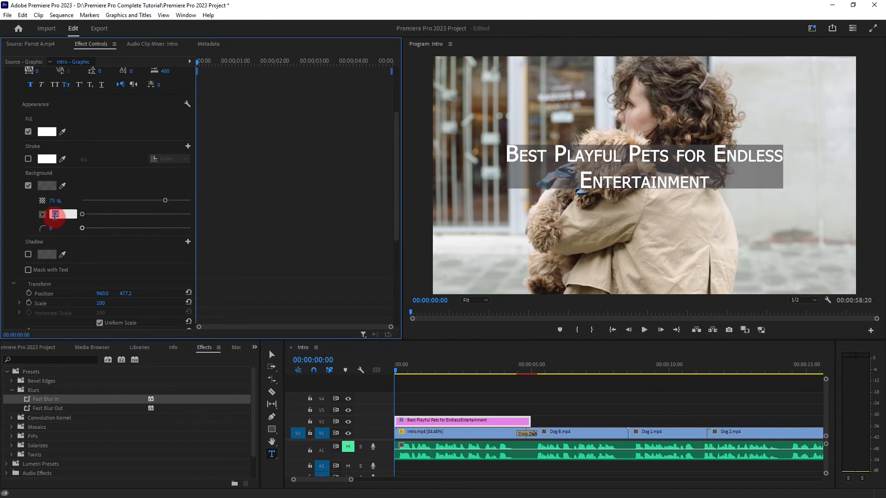
pyautogui.write('30')
pyautogui.press('Return')
pyautogui.click(501, 168)
pyautogui.click(118, 215)
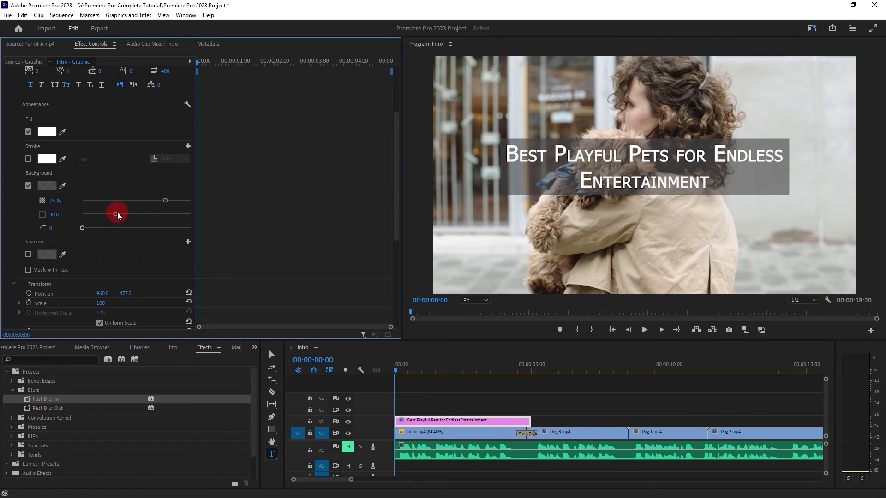
pyautogui.moveTo(90, 230); pyautogui.dragTo(85, 232)
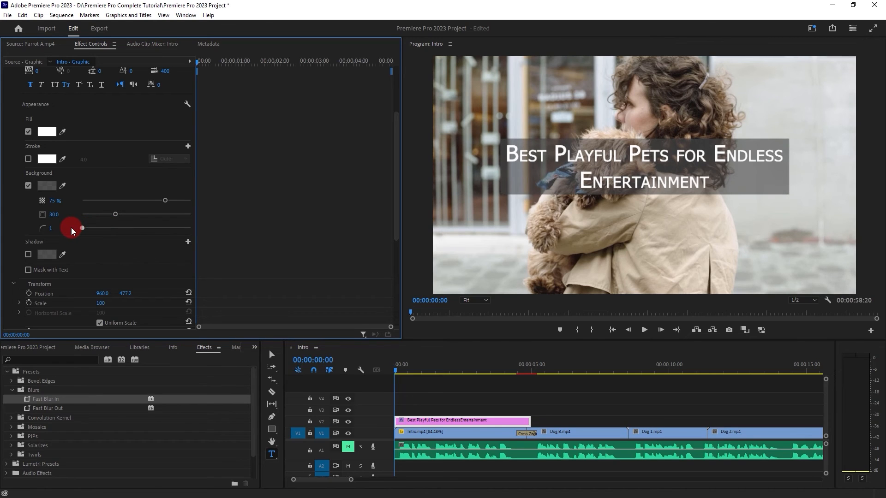
pyautogui.moveTo(72, 231); pyautogui.dragTo(72, 230)
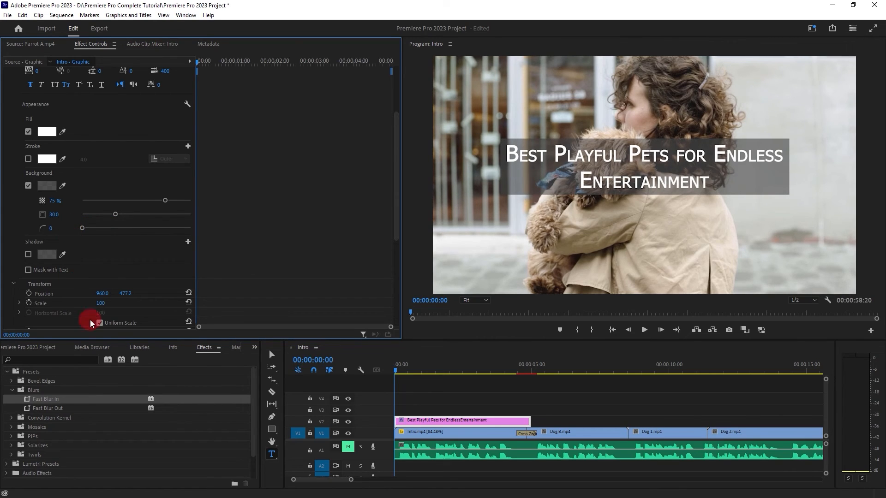
# Step: Lower the title text to a vertical position of about 609 and enlarge its font size to 110
pyautogui.moveTo(126, 294); pyautogui.dragTo(188, 292)
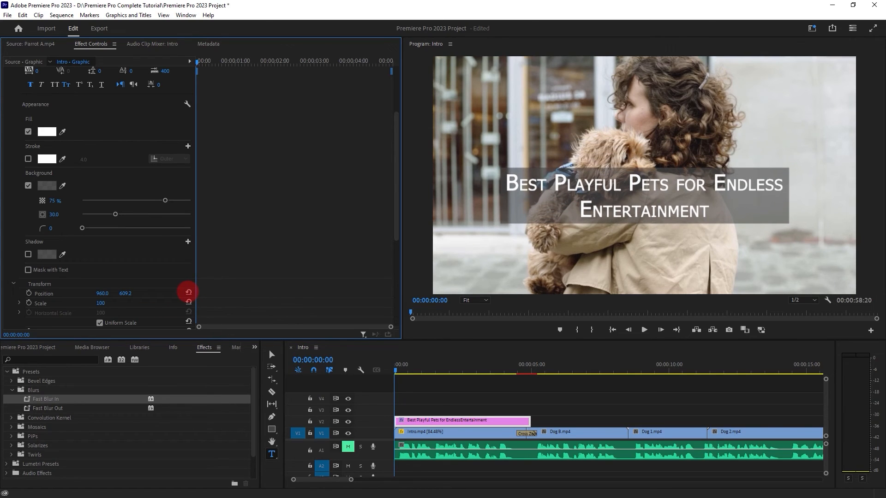
pyautogui.scroll(3, 107, 229)
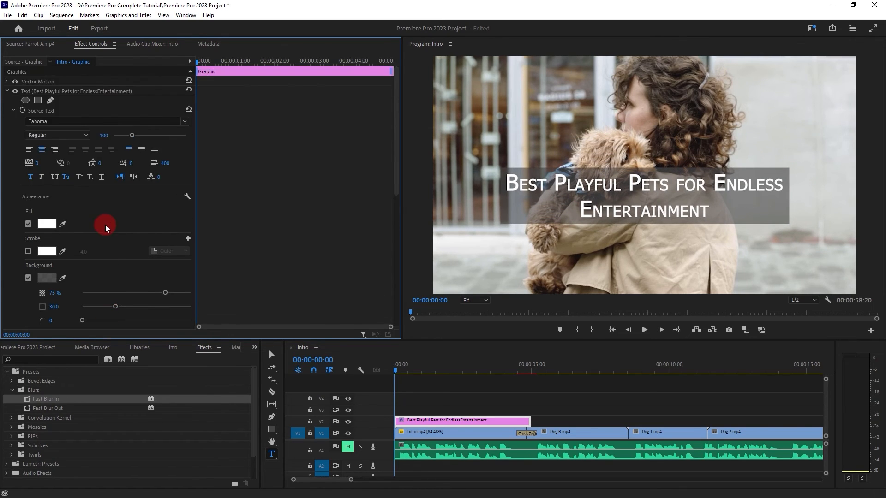
pyautogui.moveTo(104, 136)
pyautogui.mouseDown()
pyautogui.moveTo(126, 137)
pyautogui.moveTo(116, 135)
pyautogui.mouseUp()
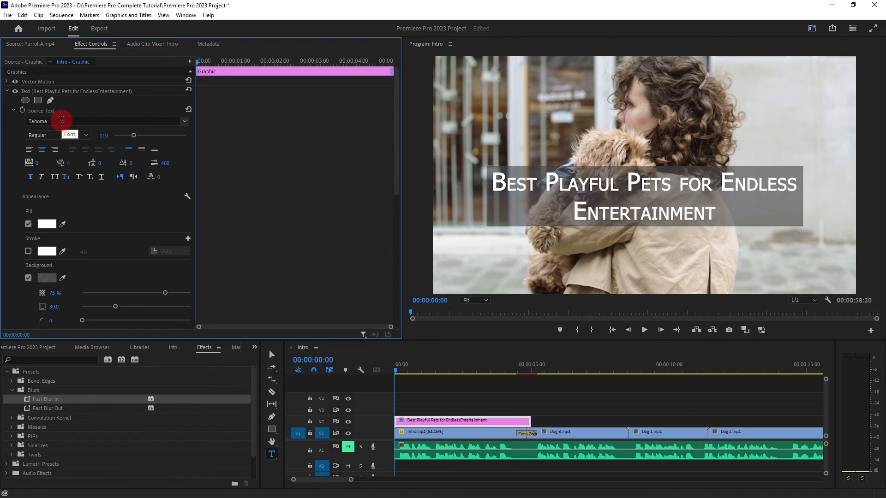
pyautogui.click(8, 92)
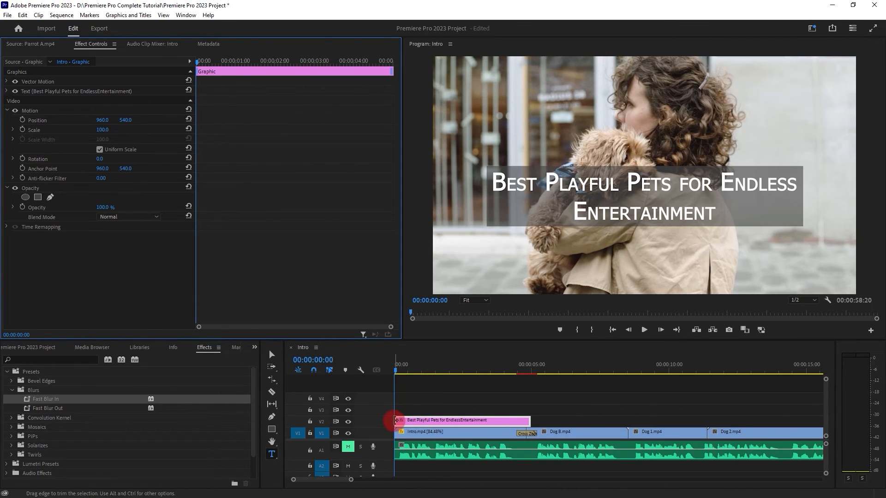
# Step: Apply the default Cross Dissolve transition to the start of the title clip and play the fade-in
pyautogui.click(395, 421)
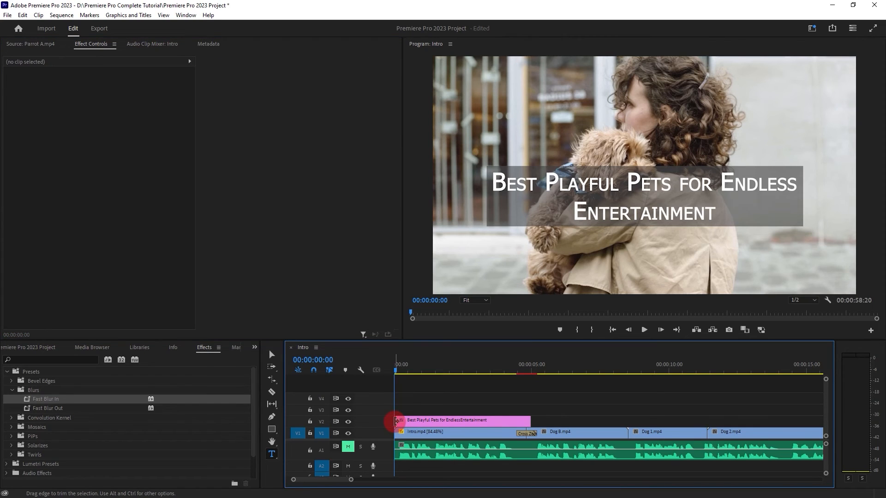
pyautogui.rightClick(396, 420)
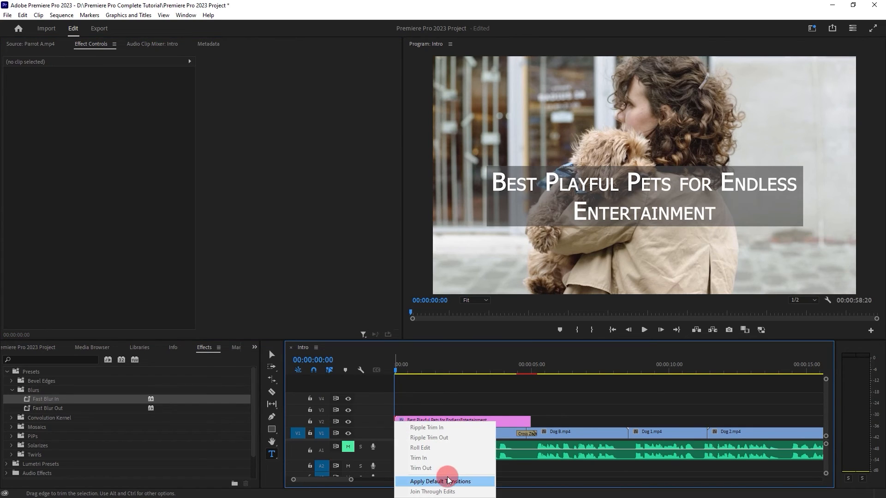
pyautogui.click(445, 482)
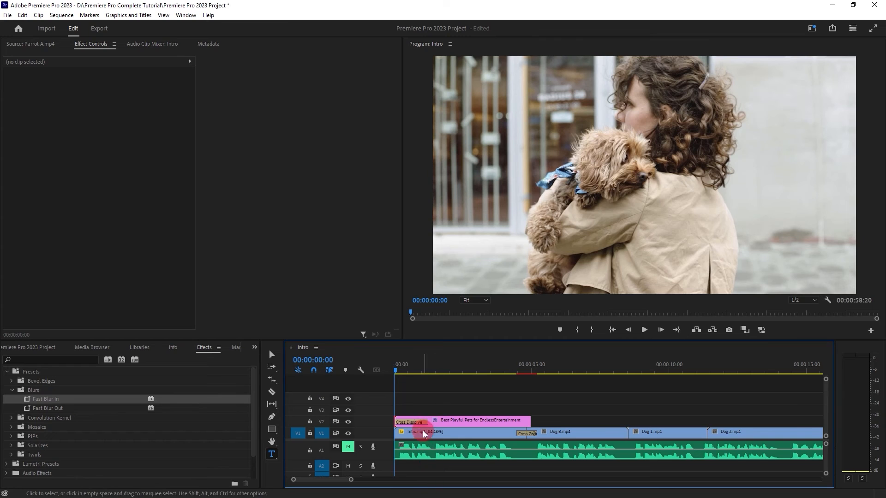
pyautogui.press('space')
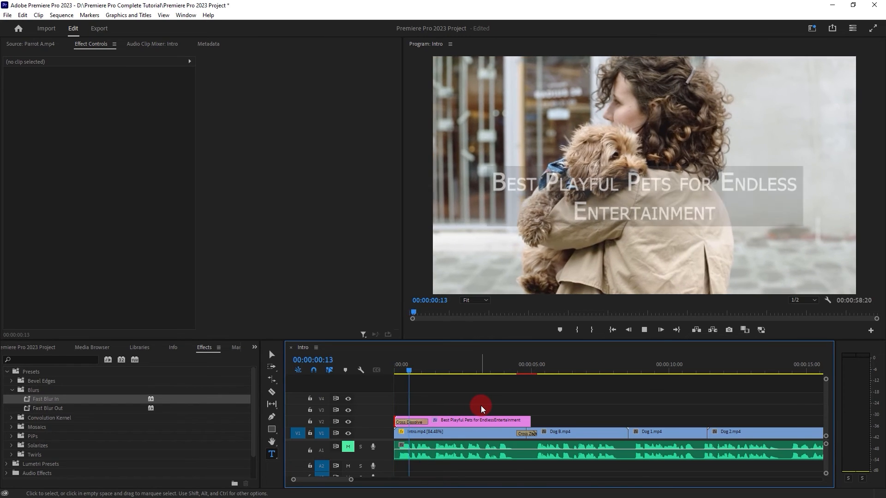
pyautogui.press('space')
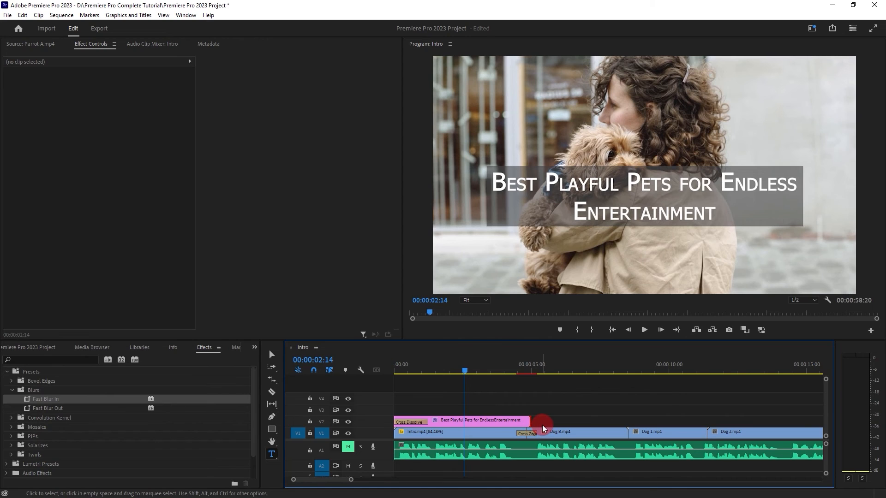
# Step: Apply the default Cross Dissolve to the end of the title clip and set its duration to 12 frames
pyautogui.hotkey('ctrl', 'd')
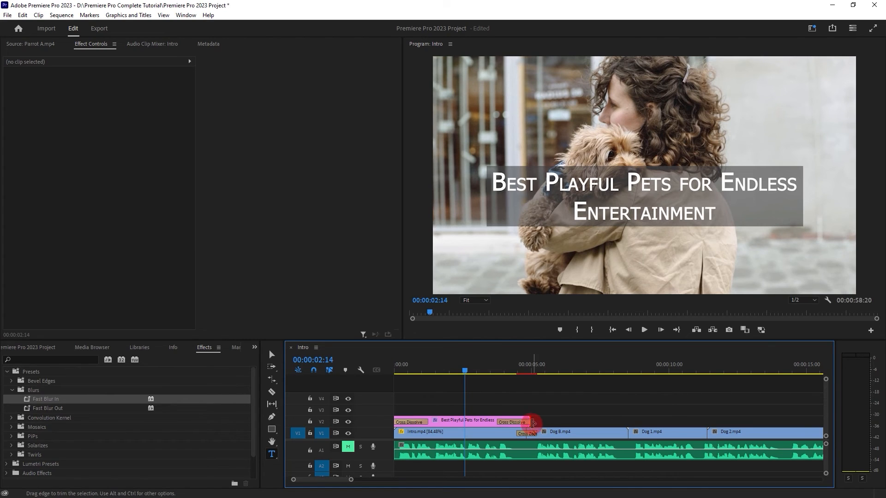
pyautogui.click(518, 423)
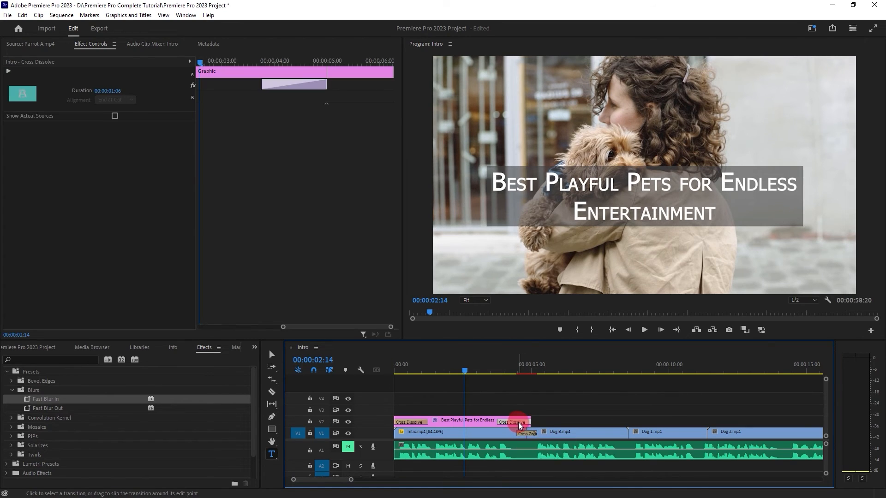
pyautogui.click(109, 90)
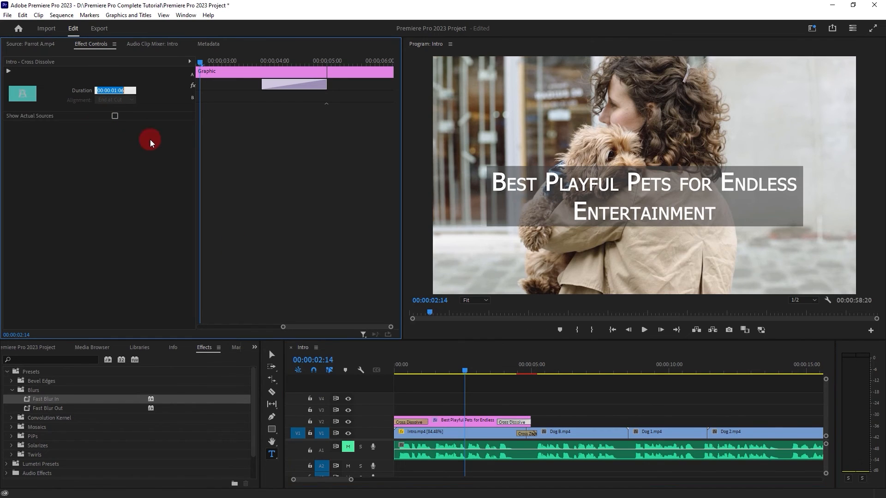
pyautogui.write('12')
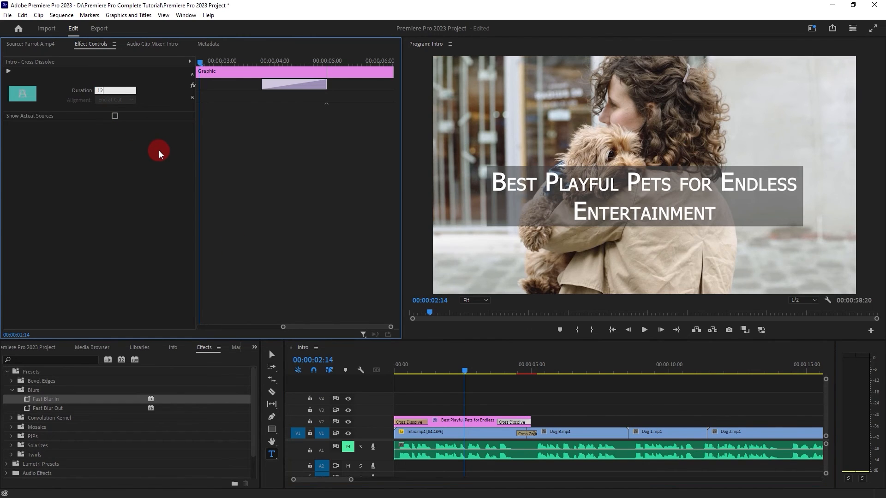
pyautogui.press('Return')
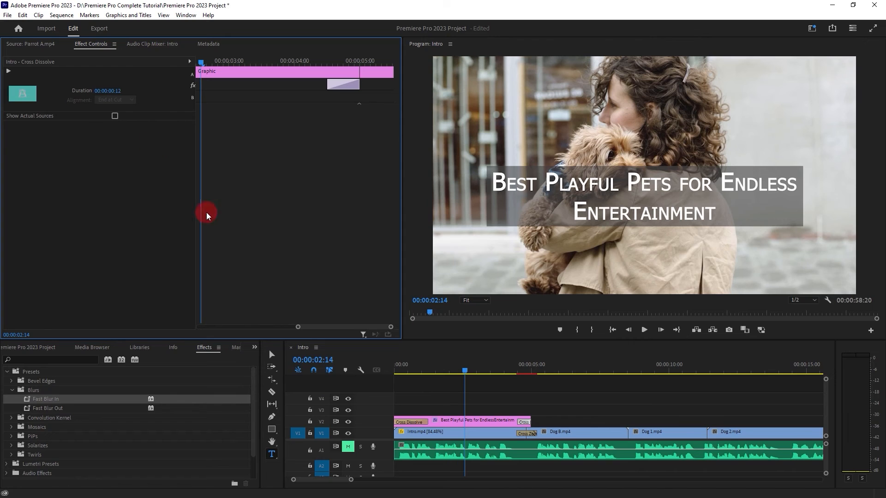
# Step: Set the duration of the Cross Dissolve at the title's start to 00:00:01:00
pyautogui.click(410, 422)
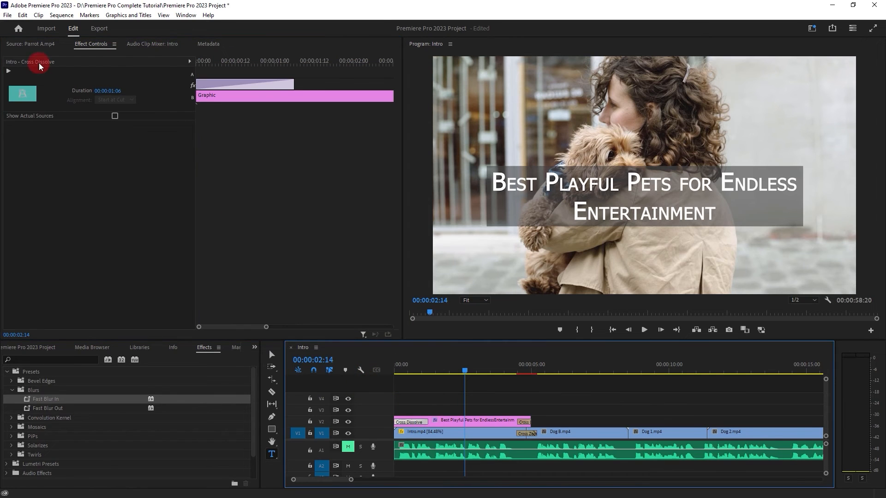
pyautogui.click(113, 90)
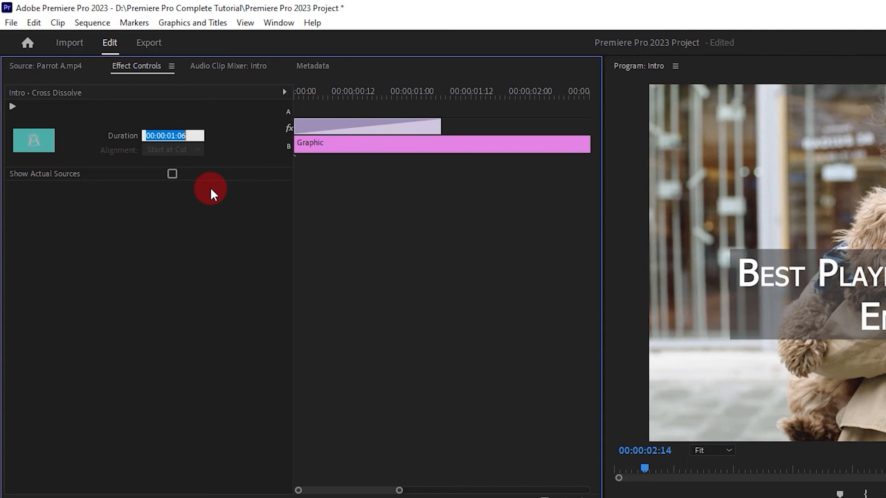
pyautogui.write('1:00')
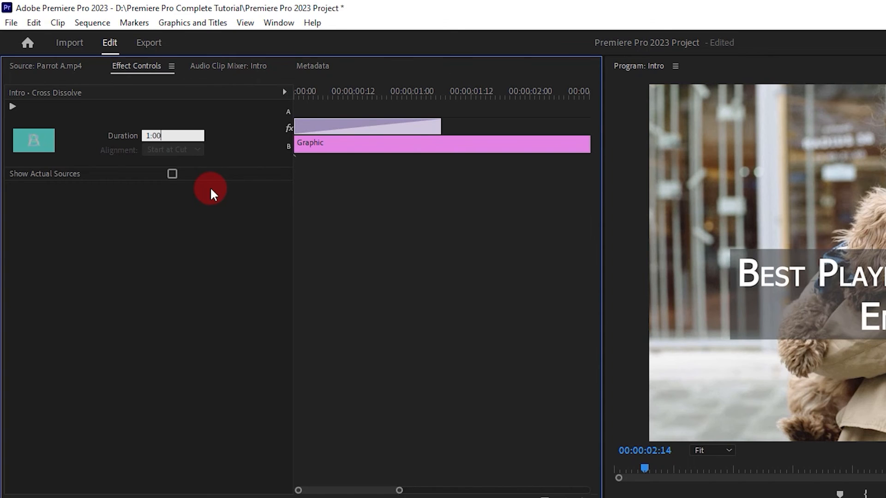
pyautogui.press('Return')
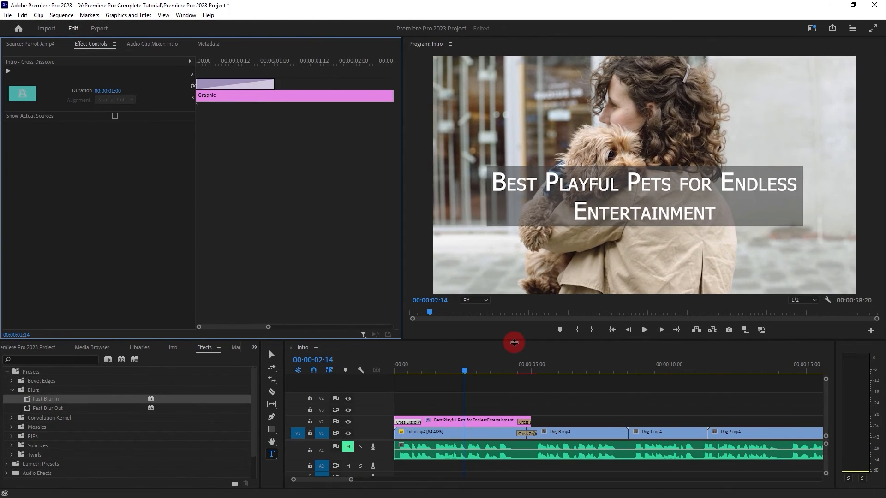
# Step: Play the sequence from the beginning to check the title's fade-in and fade-out
pyautogui.click(417, 370)
pyautogui.press('Home')
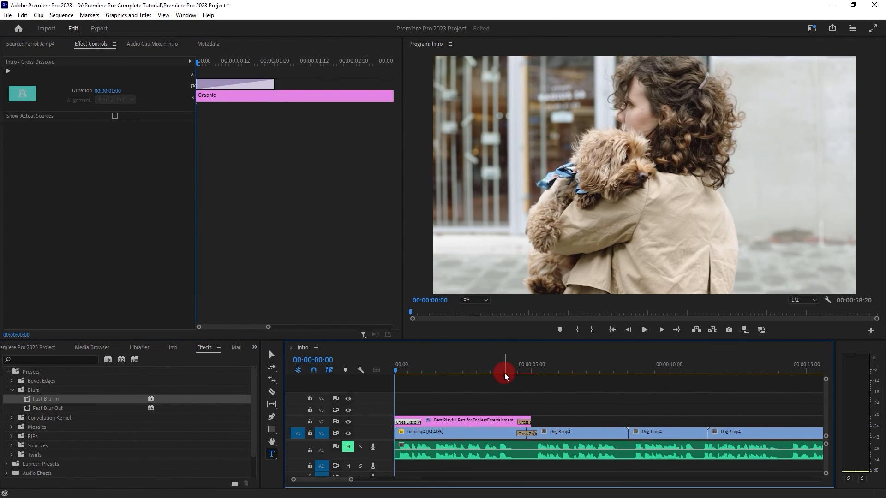
pyautogui.press('space')
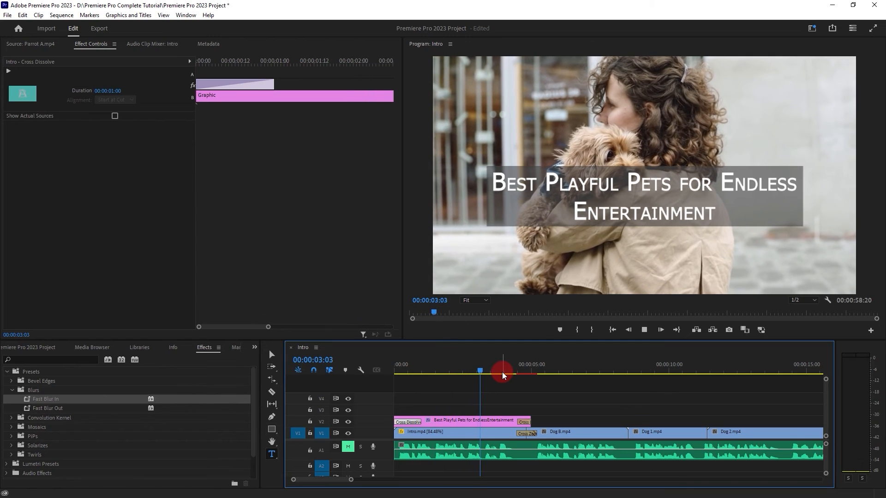
pyautogui.press('space')
# Step: Widen the timeline, return the playhead to the sequence start and zoom out to show the whole sequence
pyautogui.moveTo(282, 371); pyautogui.dragTo(198, 374)
pyautogui.click(267, 447)
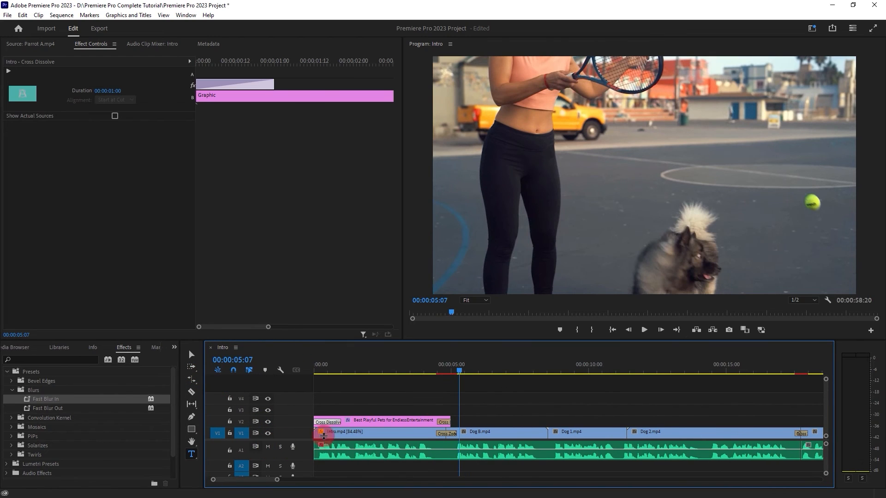
pyautogui.moveTo(462, 370); pyautogui.dragTo(290, 369)
pyautogui.moveTo(276, 480); pyautogui.dragTo(368, 480)
pyautogui.click(752, 421)
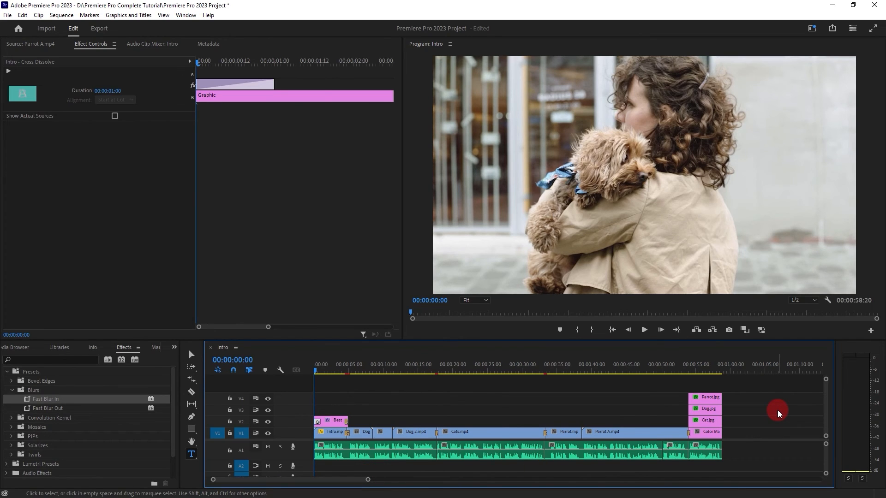
# Step: Play the opening, and shorten the title clip so it ends where the intro's Cross Zoom transition begins
pyautogui.press('space')
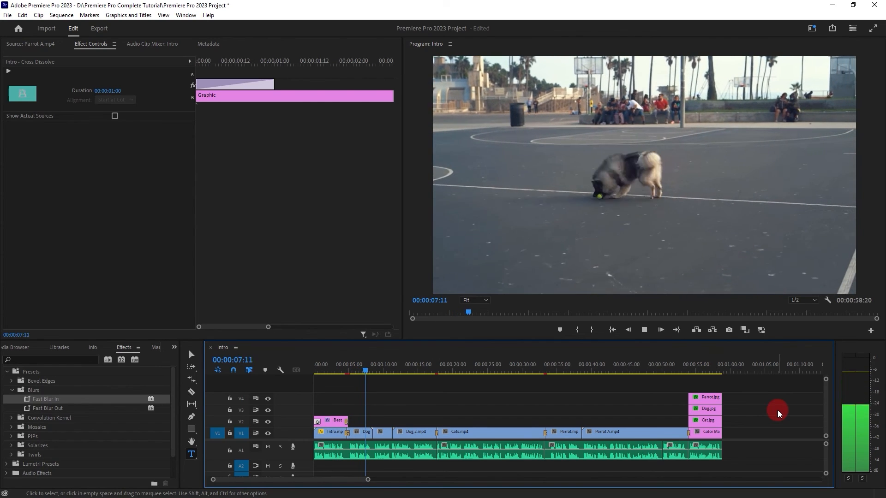
pyautogui.press('space')
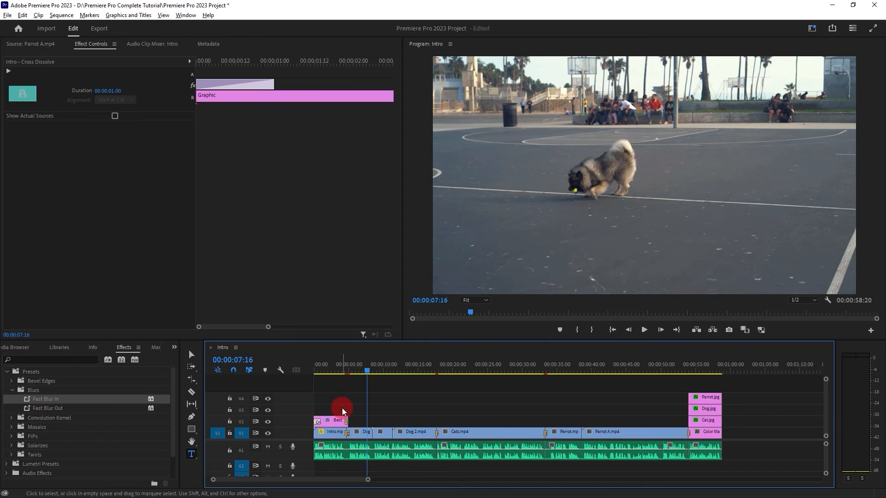
pyautogui.scroll(5, 342, 412)
pyautogui.scroll(3, 343, 412)
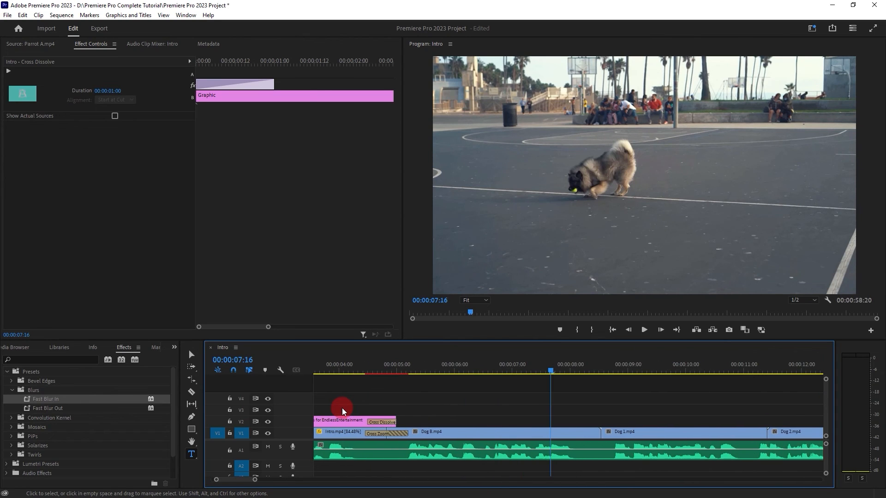
pyautogui.moveTo(395, 421); pyautogui.dragTo(371, 426)
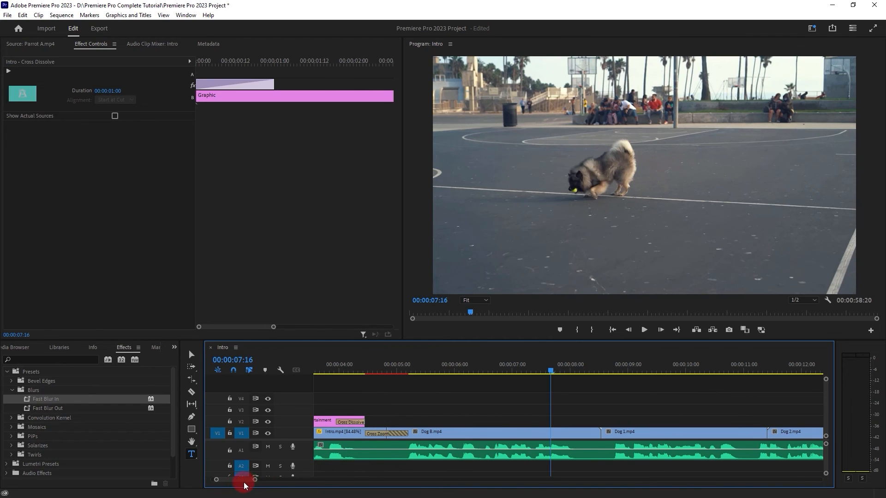
# Step: Return the playhead to the sequence start and play the sequence to review the edit
pyautogui.moveTo(244, 485); pyautogui.dragTo(280, 480)
pyautogui.moveTo(337, 380); pyautogui.dragTo(295, 378)
pyautogui.press('space')
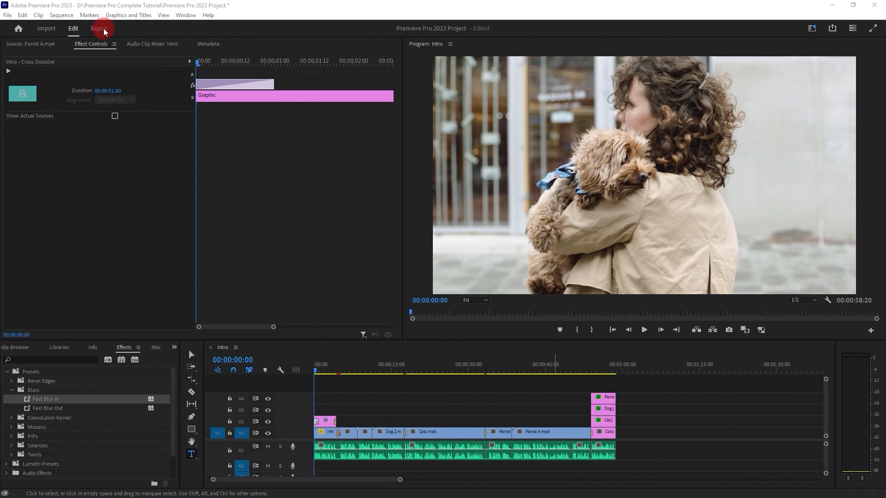
# Step: Bring up the project's contents and rename the Intro sequence as Main Sequence
pyautogui.click(295, 356)
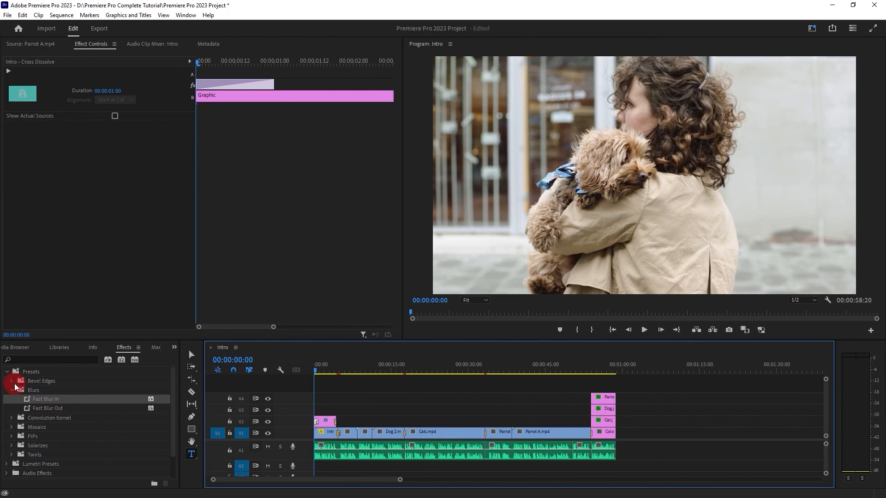
pyautogui.click(15, 348)
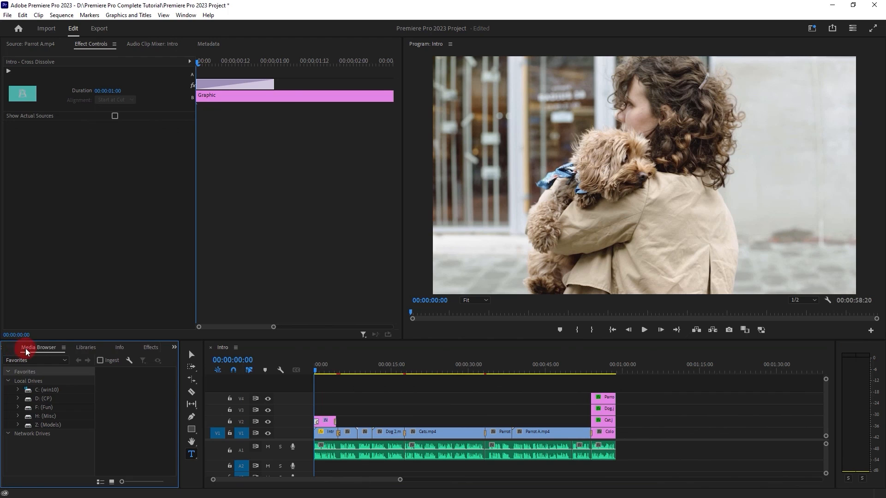
pyautogui.click(177, 349)
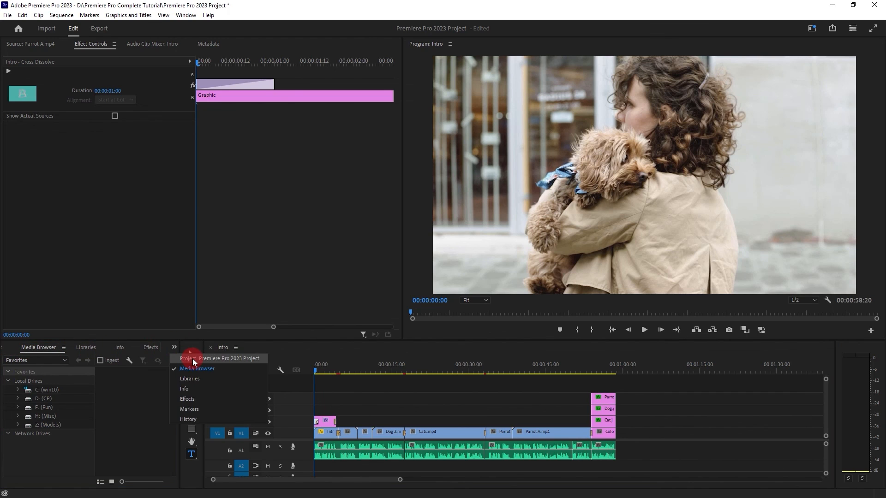
pyautogui.click(189, 358)
pyautogui.click(27, 416)
pyautogui.click(26, 415)
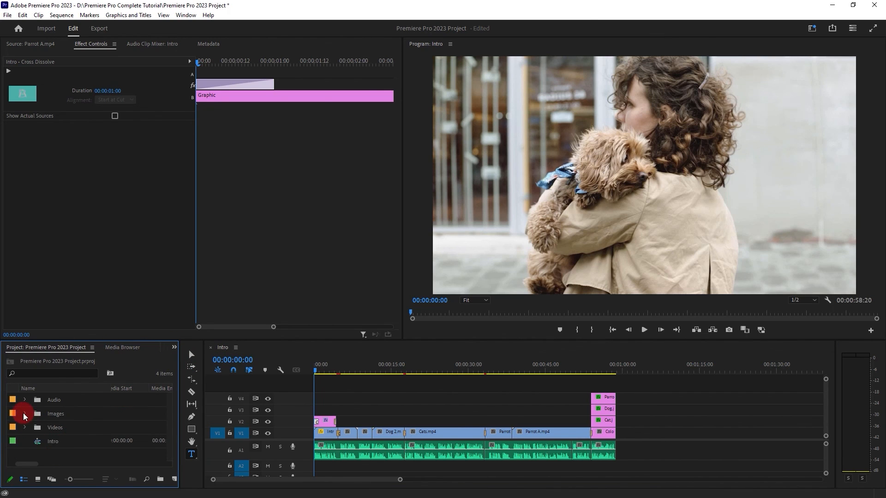
pyautogui.click(56, 442)
pyautogui.click(54, 442)
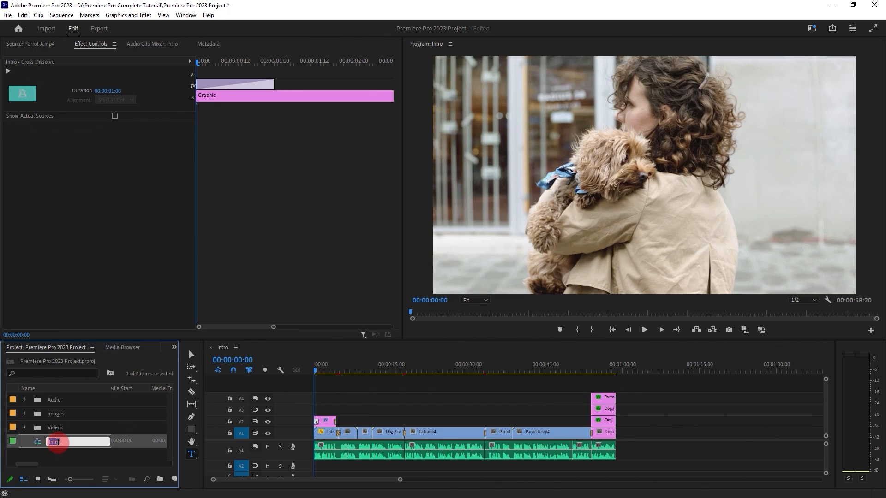
pyautogui.write('Main Sequence')
pyautogui.press('Return')
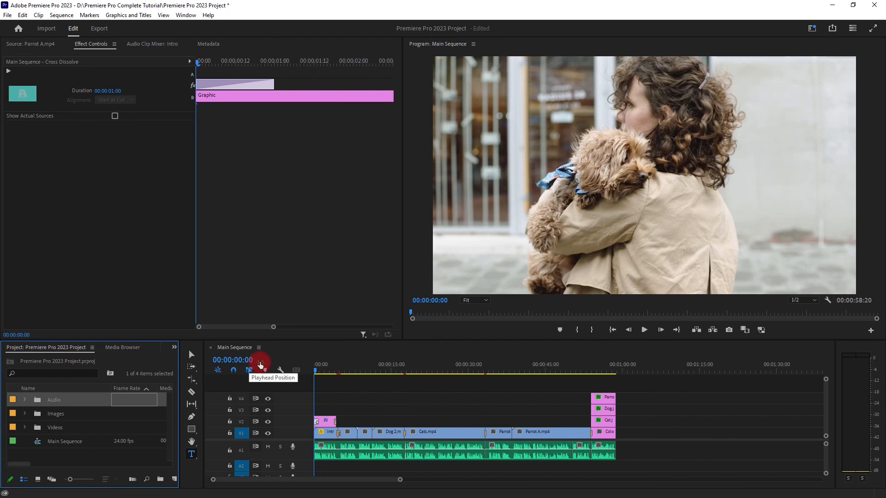
pyautogui.click(74, 459)
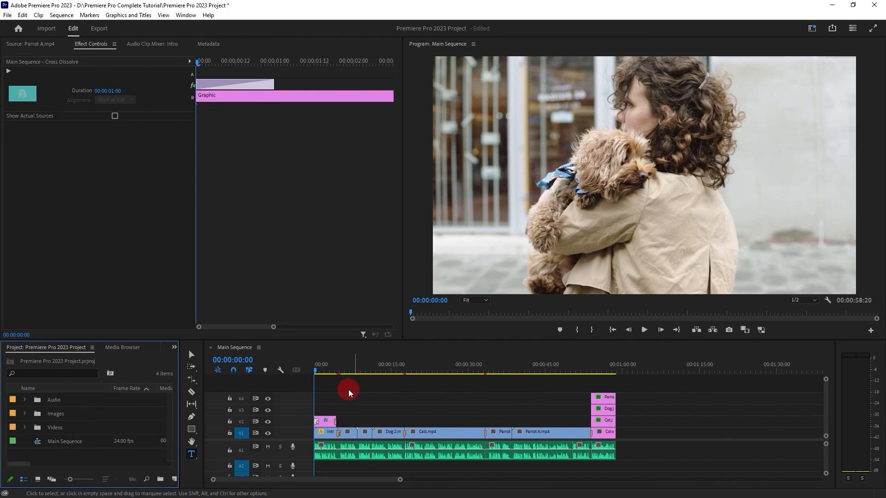
# Step: Open the export settings for the sequence and name the output file Best Playful Pets for Endless Entertainment
pyautogui.click(317, 371)
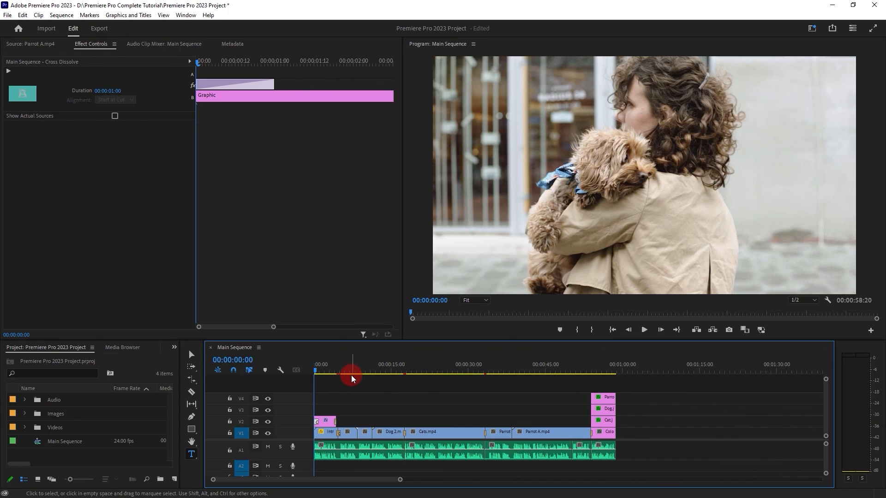
pyautogui.hotkey('ctrl', 'm')
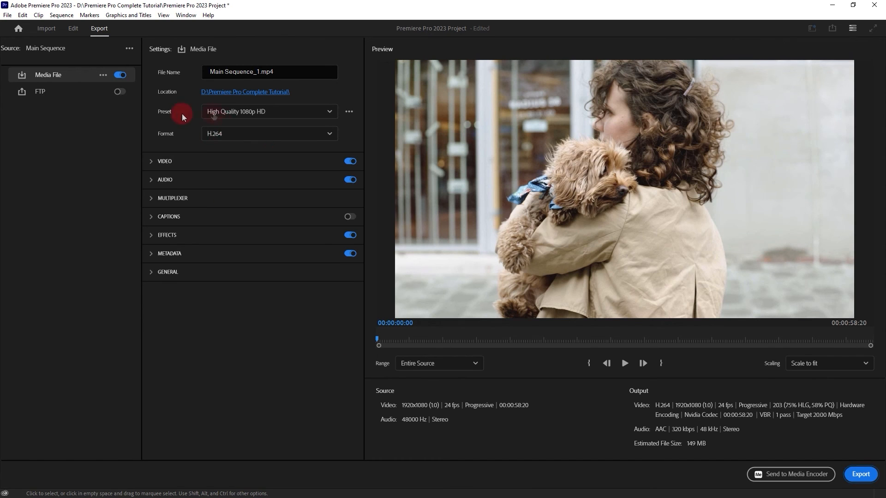
pyautogui.moveTo(277, 72); pyautogui.dragTo(117, 67)
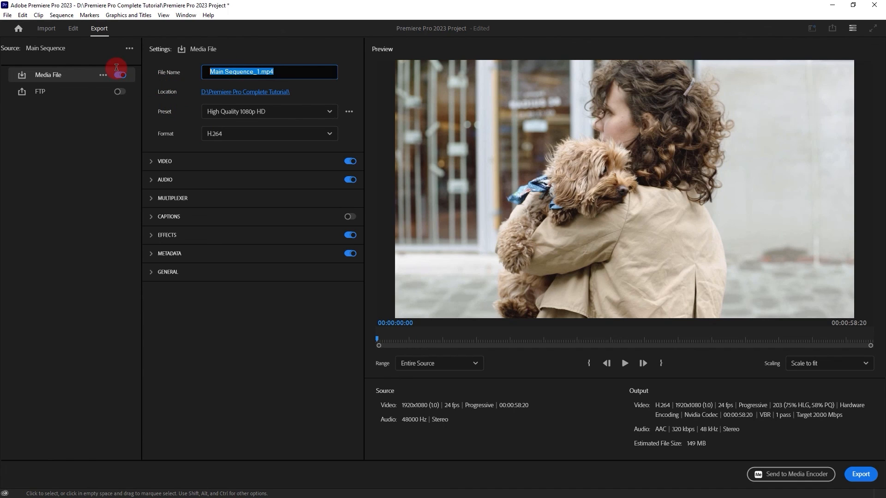
pyautogui.write('Best Playful Pets for Endless Entertainment')
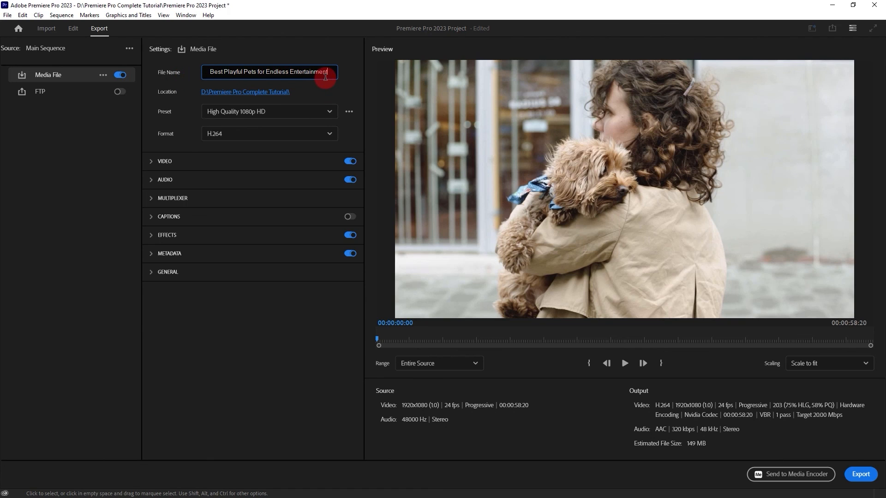
# Step: Set the export location to the Renders folder inside Premiere Pro Complete Tutorial
pyautogui.click(230, 92)
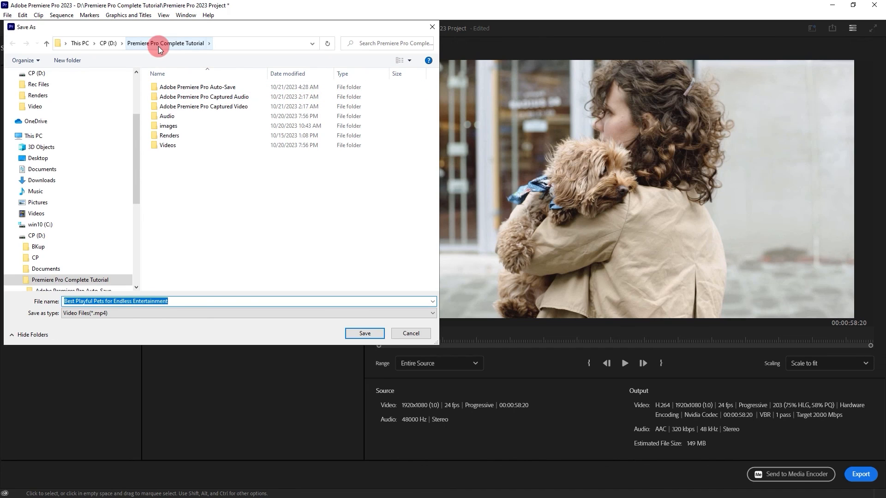
pyautogui.doubleClick(188, 135)
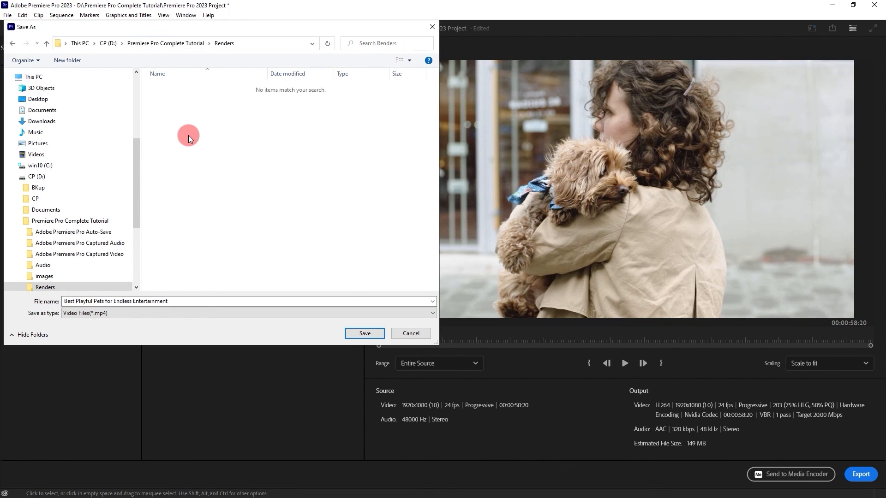
pyautogui.click(365, 333)
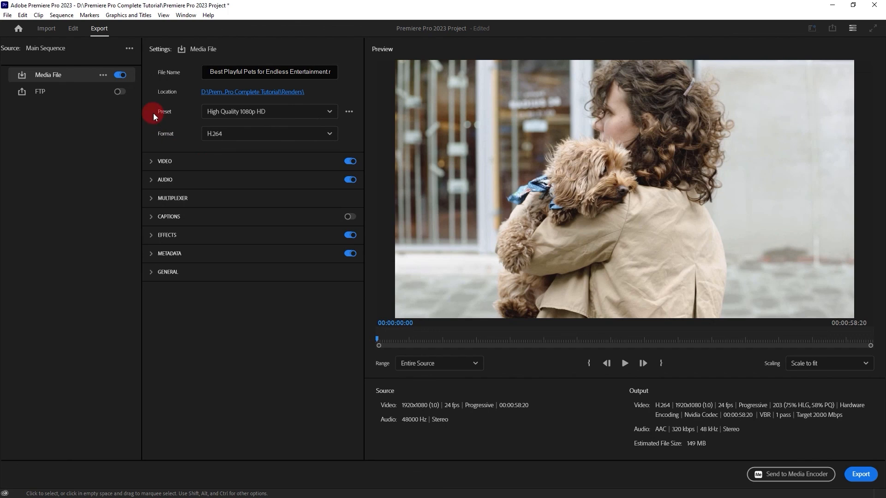
# Step: Search all export presets for the YouTube ones and apply YouTube 1080p Full HD
pyautogui.click(327, 115)
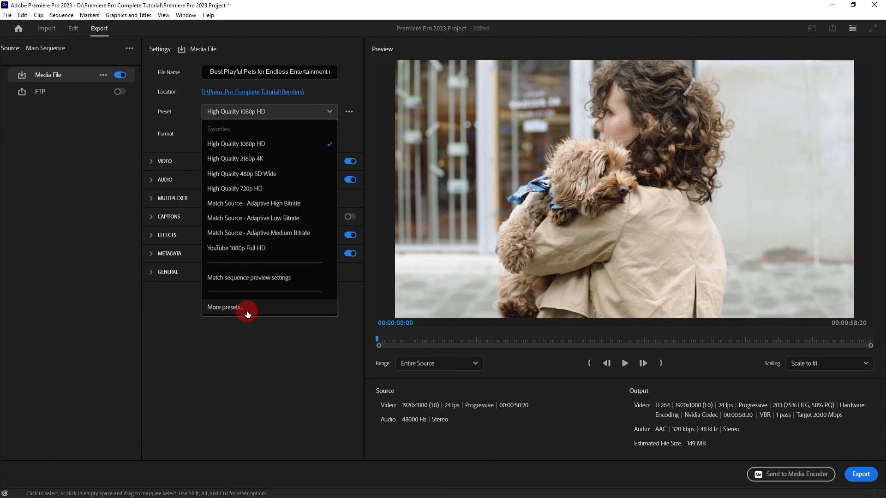
pyautogui.click(225, 307)
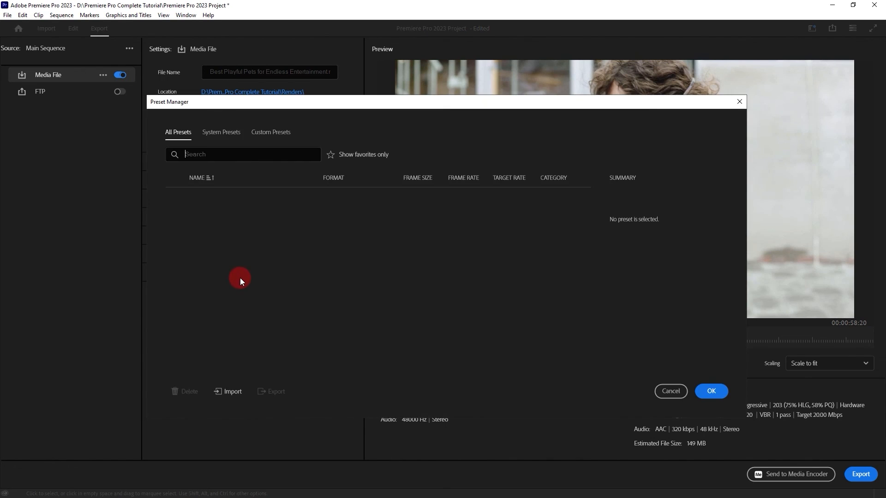
pyautogui.scroll(-5, 263, 254)
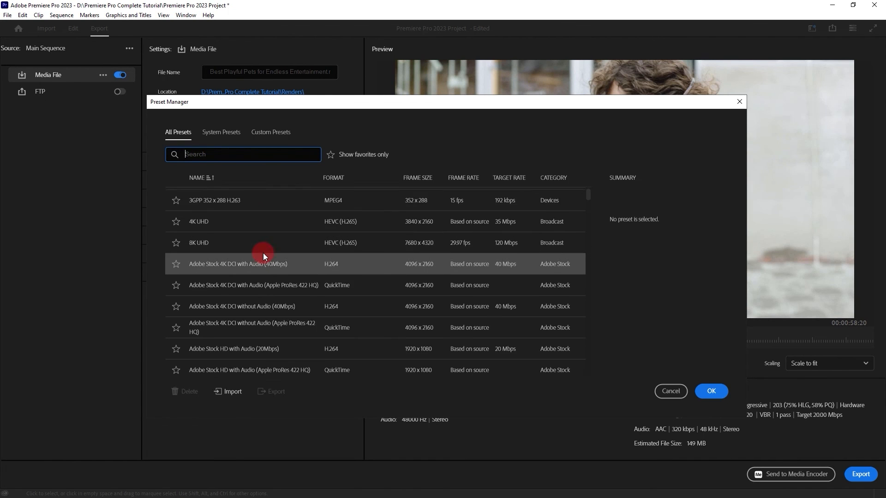
pyautogui.scroll(-5, 263, 253)
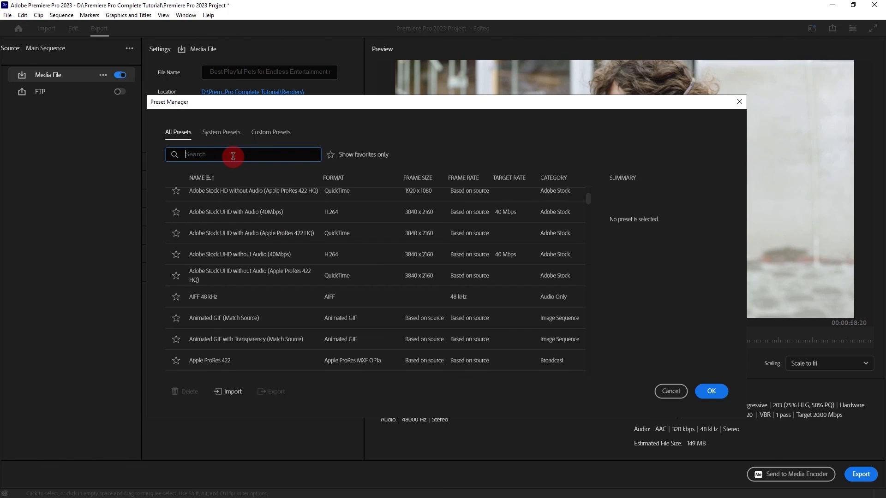
pyautogui.write('yhou')
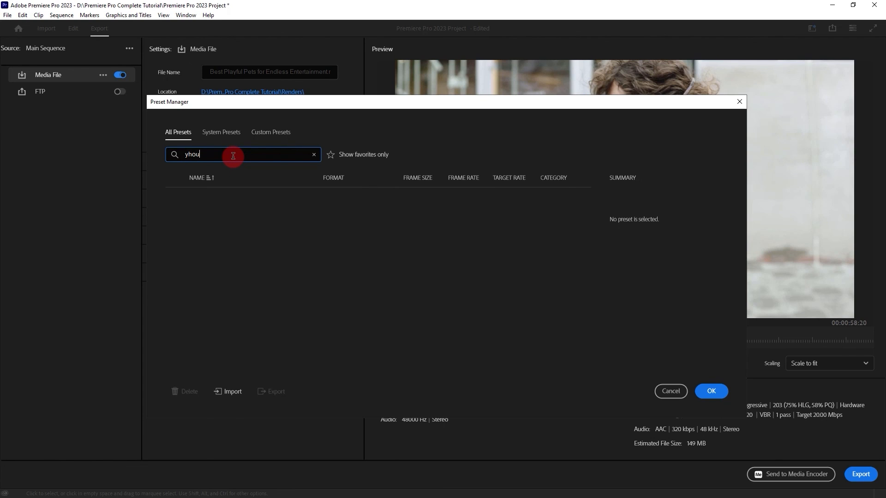
pyautogui.press('BackSpace')
pyautogui.press('BackSpace')
pyautogui.press('BackSpace')
pyautogui.write('youtu')
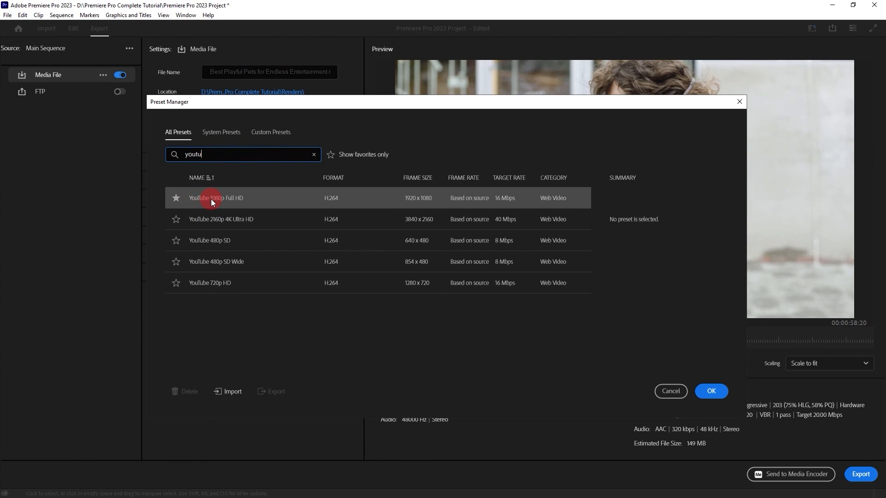
pyautogui.click(222, 199)
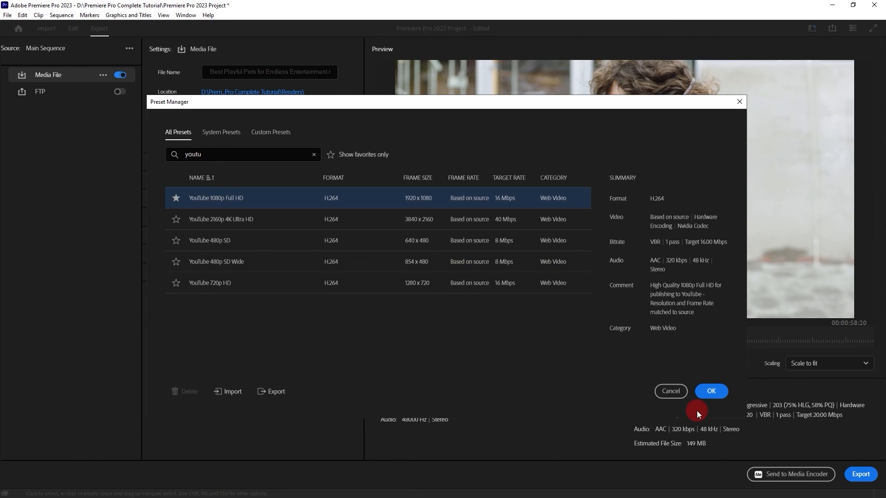
pyautogui.click(711, 392)
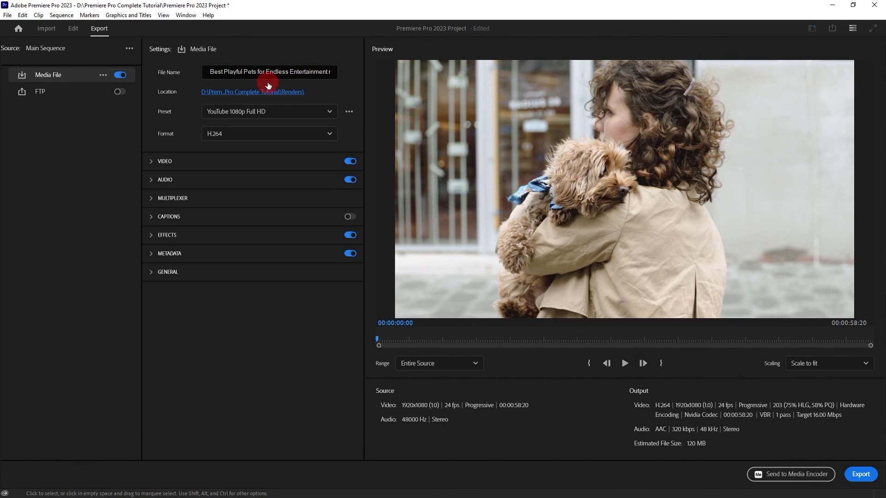
# Step: Review the basic video settings and export the sequence as an H.264 file
pyautogui.click(152, 162)
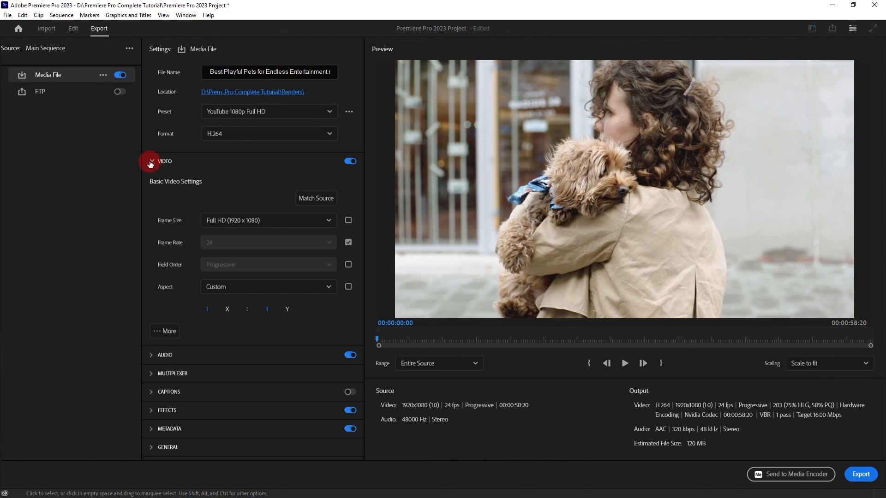
pyautogui.click(150, 162)
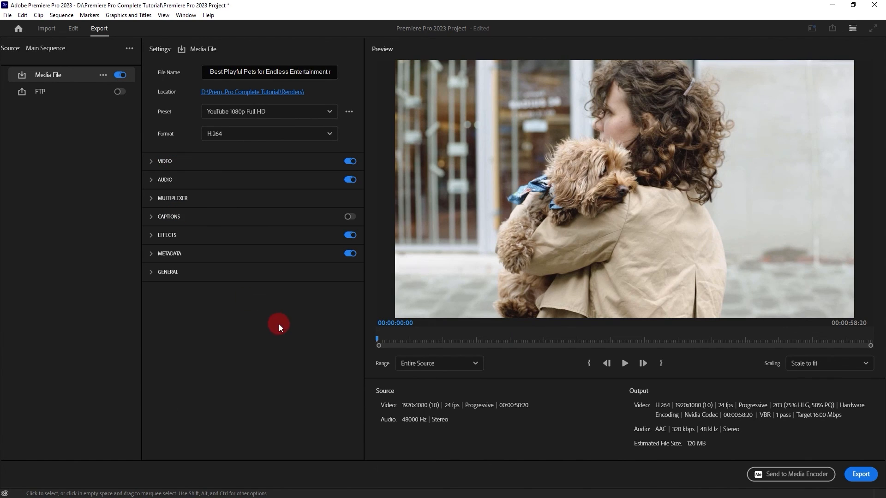
pyautogui.click(866, 477)
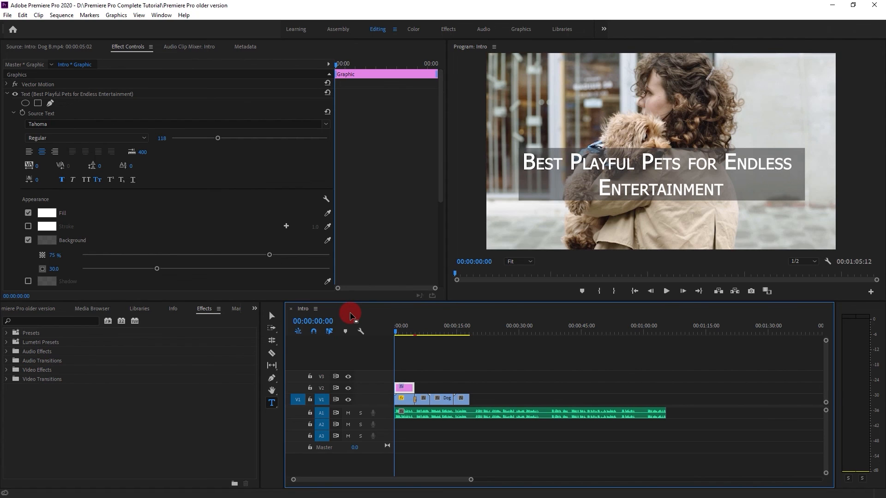
# Step: Open the export settings for the Intro sequence and choose H.264 as the format
pyautogui.hotkey('ctrl', 'm')
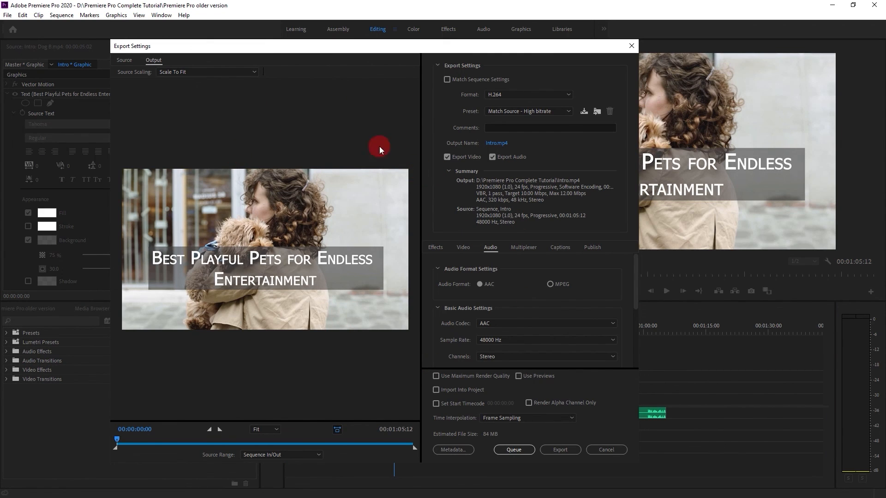
pyautogui.click(506, 95)
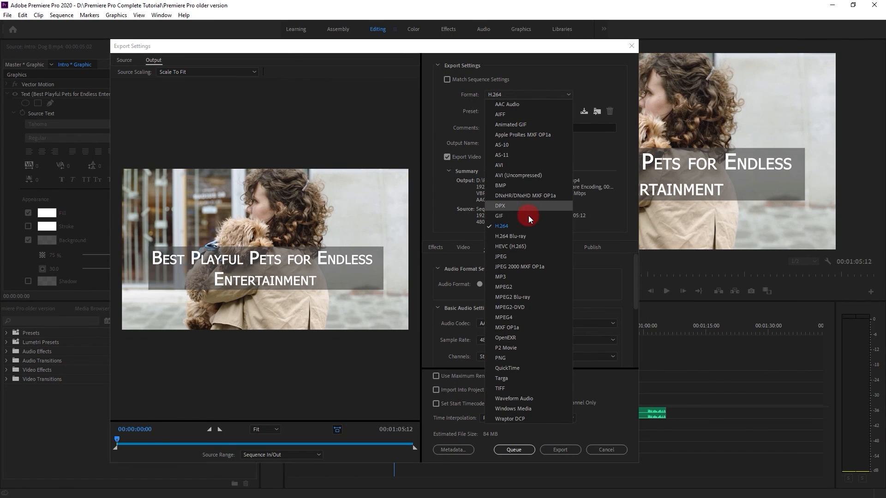
pyautogui.click(517, 227)
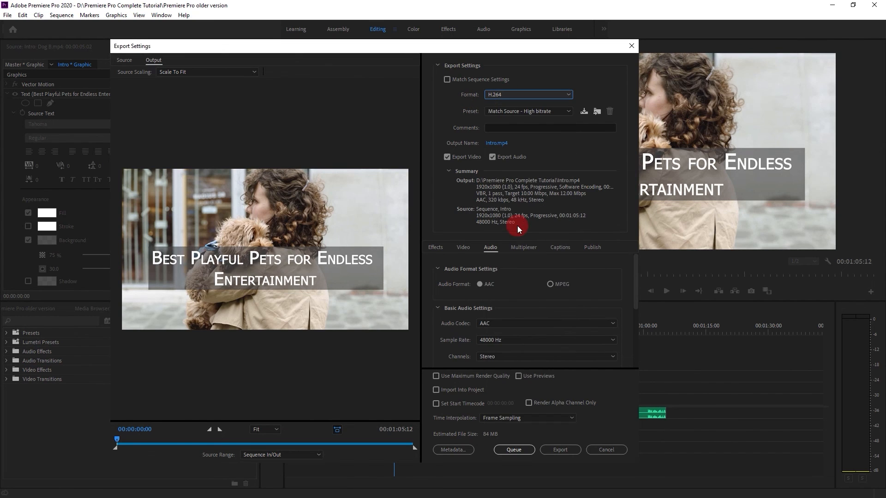
# Step: Look through the export presets and apply YouTube 1080p Full HD
pyautogui.click(508, 113)
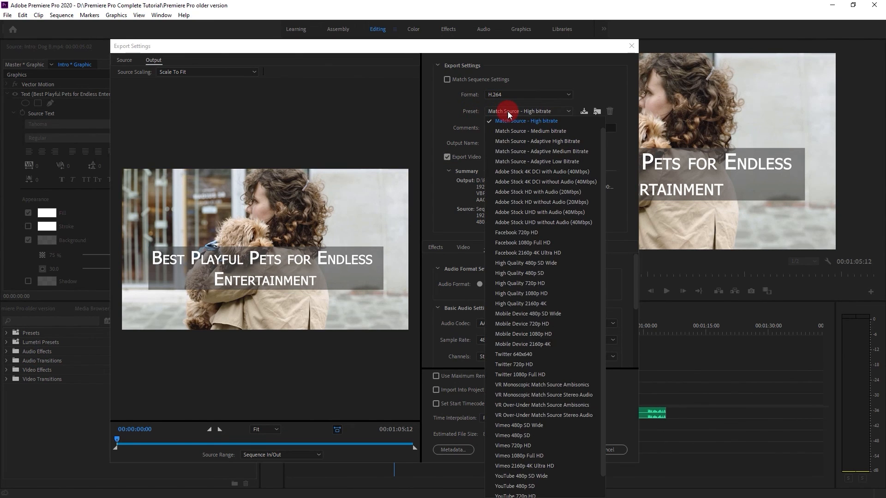
pyautogui.scroll(-1, 518, 245)
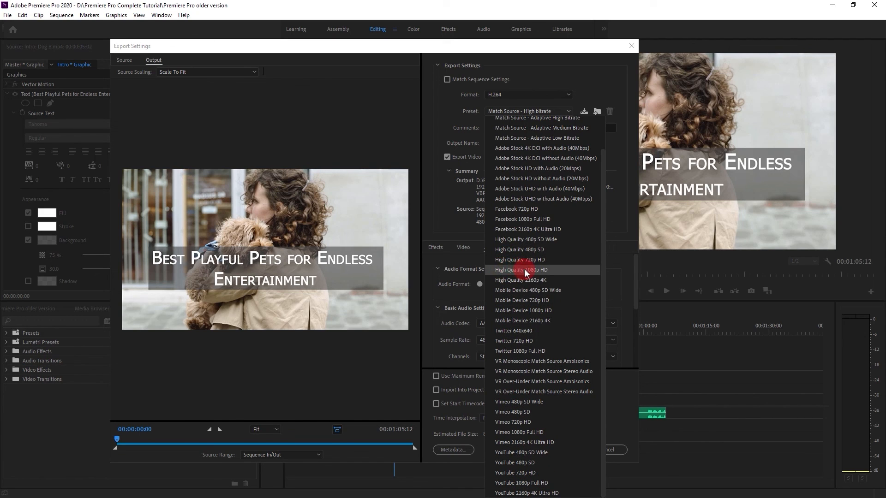
pyautogui.scroll(1, 534, 193)
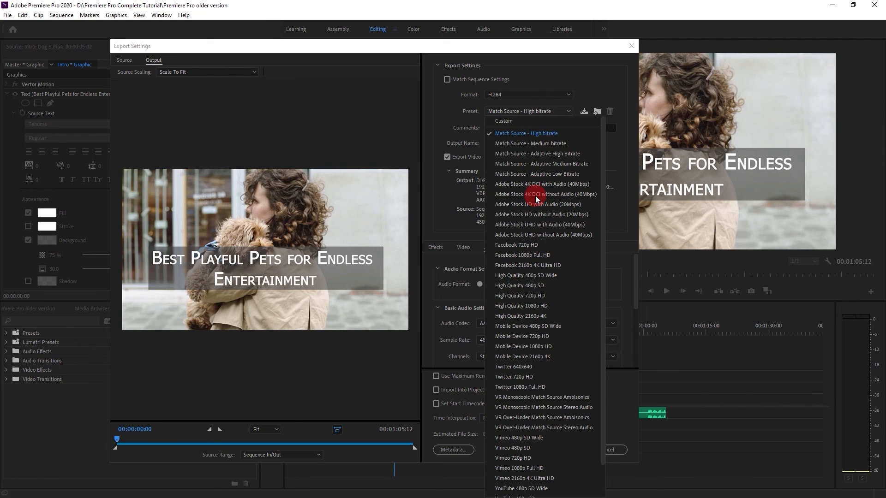
pyautogui.scroll(-1, 540, 312)
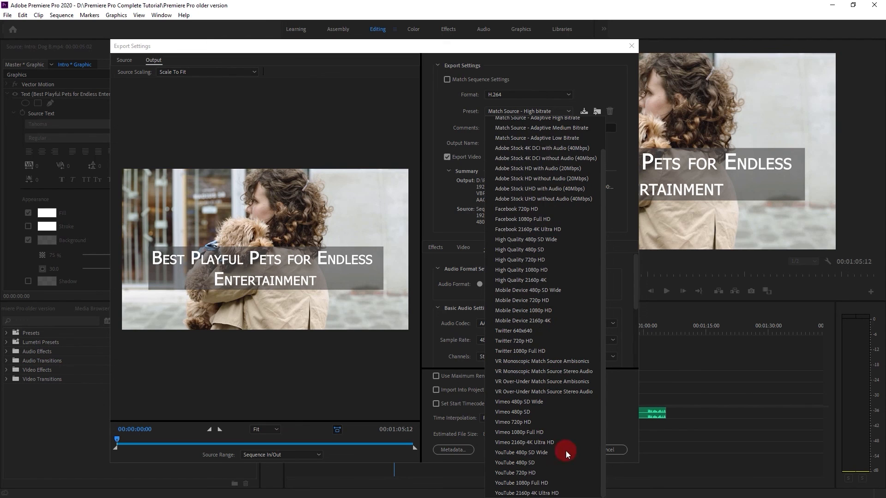
pyautogui.click(551, 485)
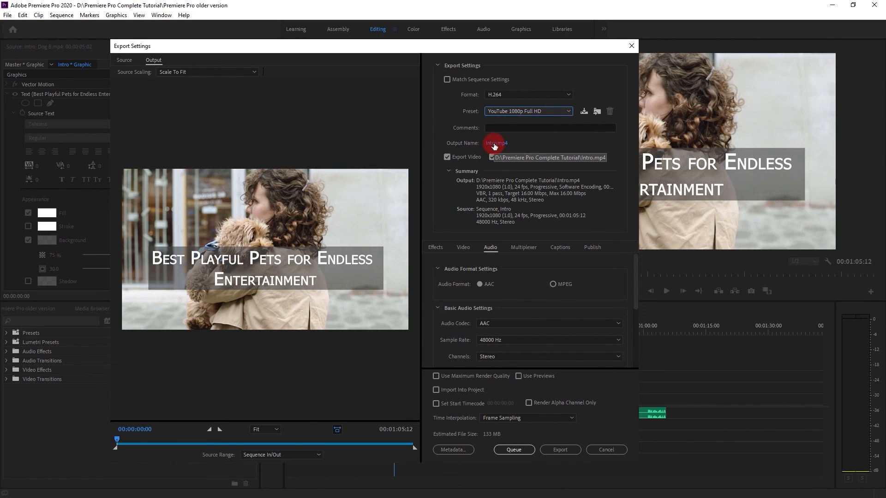
pyautogui.click(497, 147)
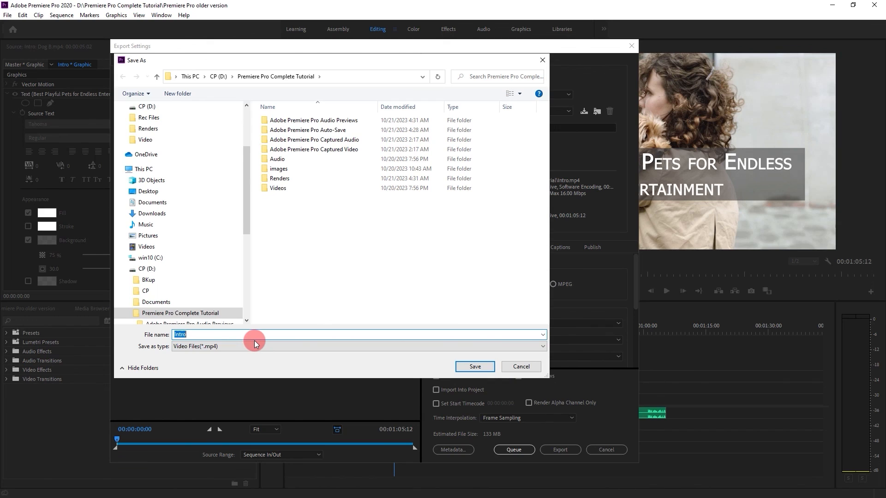
pyautogui.write('Best Playful Pets for Endless Entertainment')
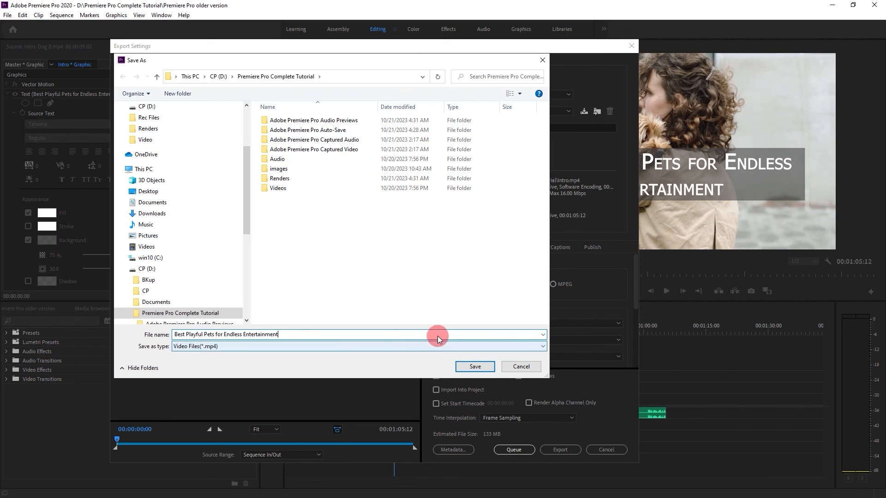
pyautogui.click(528, 367)
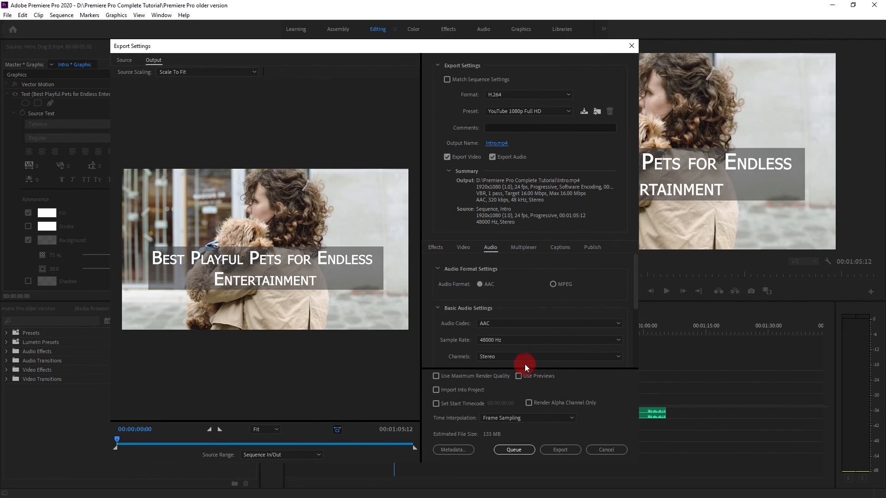
pyautogui.click(561, 450)
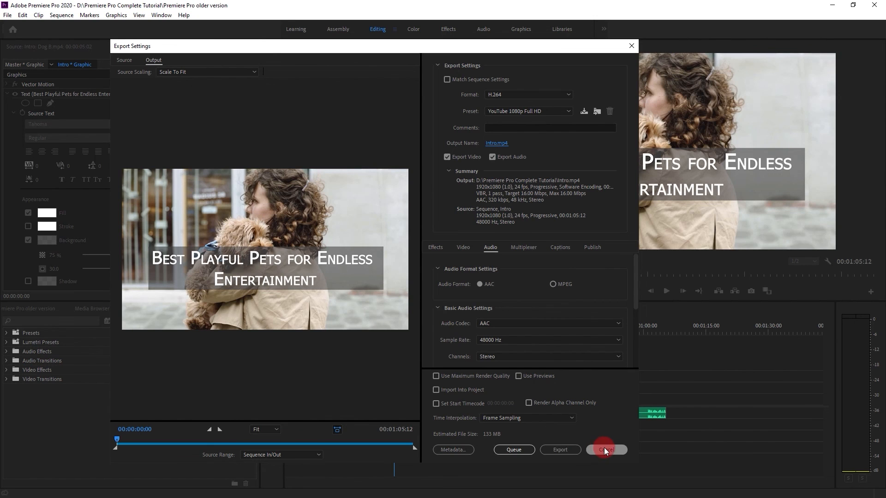